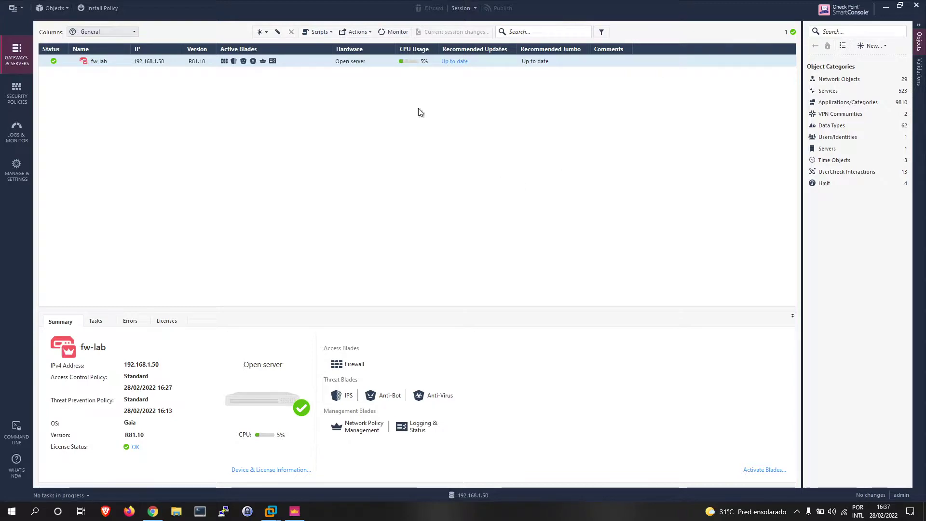
- Enable the URL Filtering blade in the properties of the fw-lab gateway
double_click(236, 63)
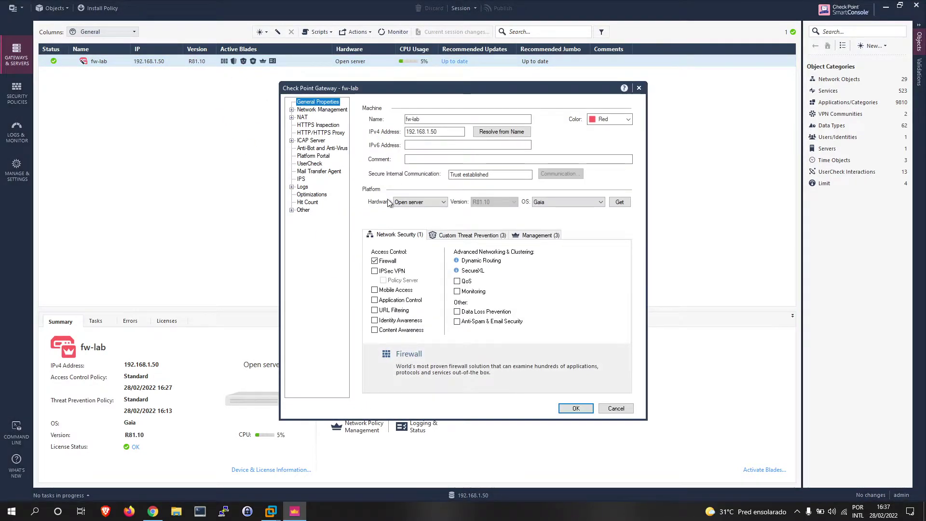
click(376, 310)
click(375, 311)
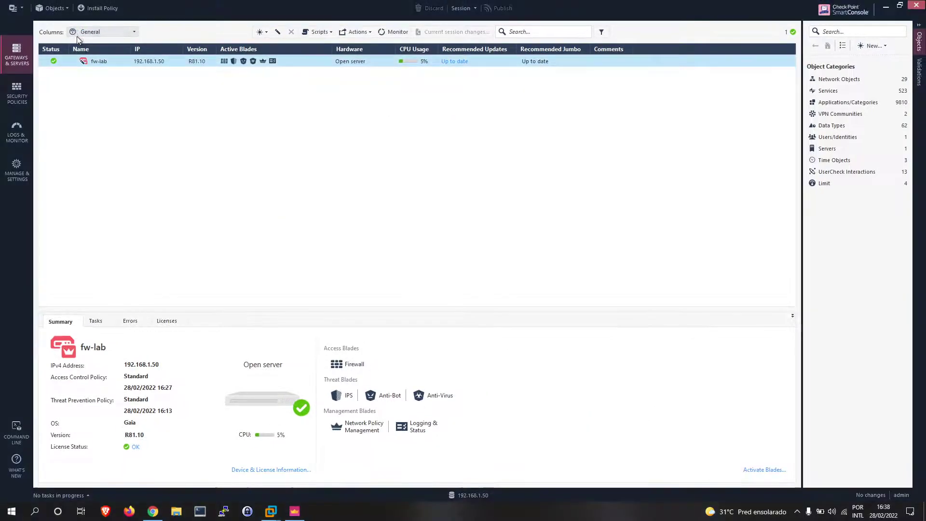
- Publish the session changes and install the Standard policy's Access Control on fw-lab
click(99, 10)
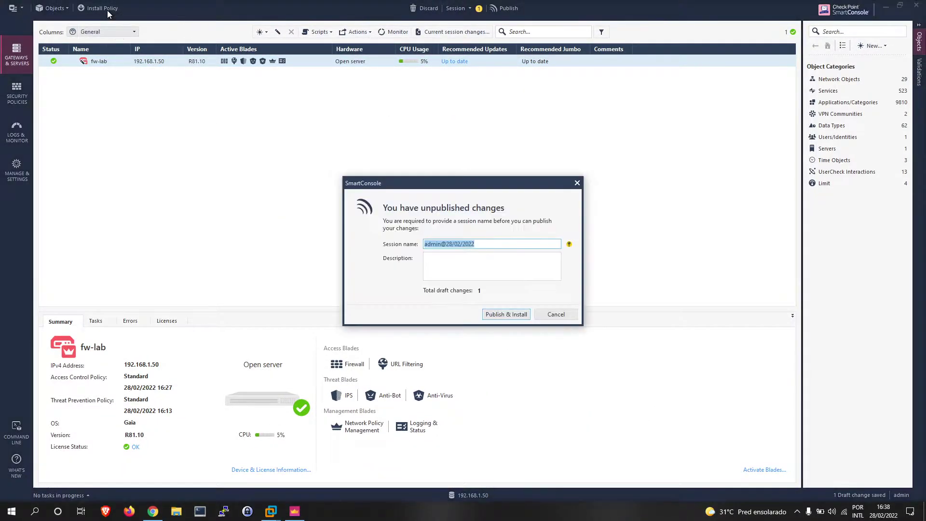
click(506, 316)
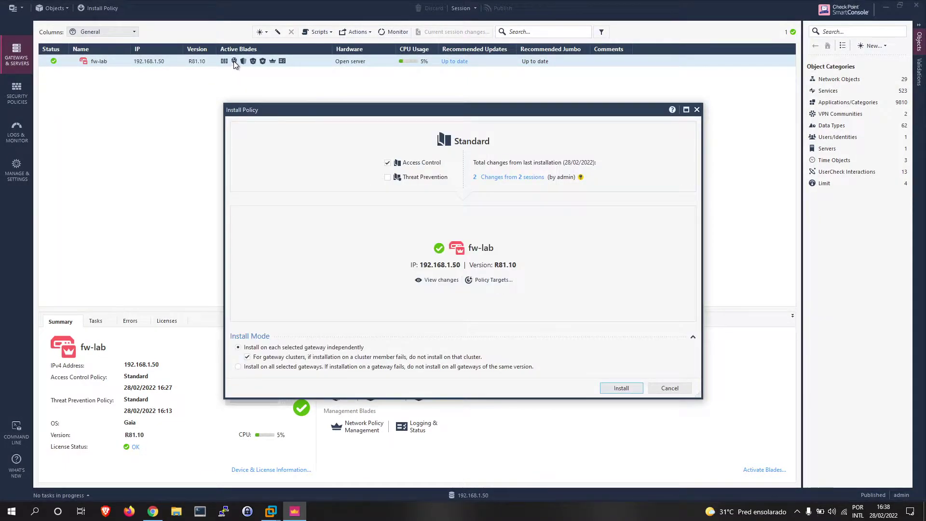
click(621, 388)
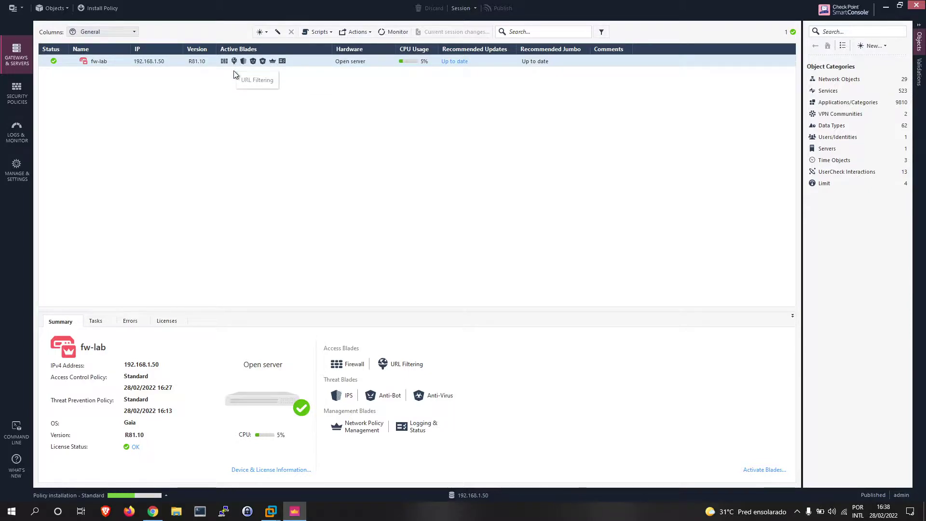
mouse_move(123, 496)
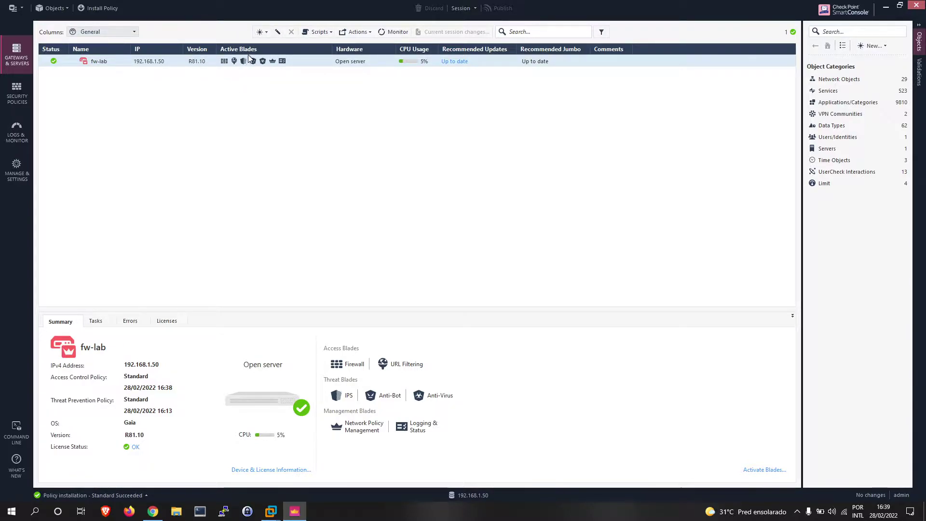
- Run a management update of Application Control & URL Filtering from the security policies' update settings
click(18, 97)
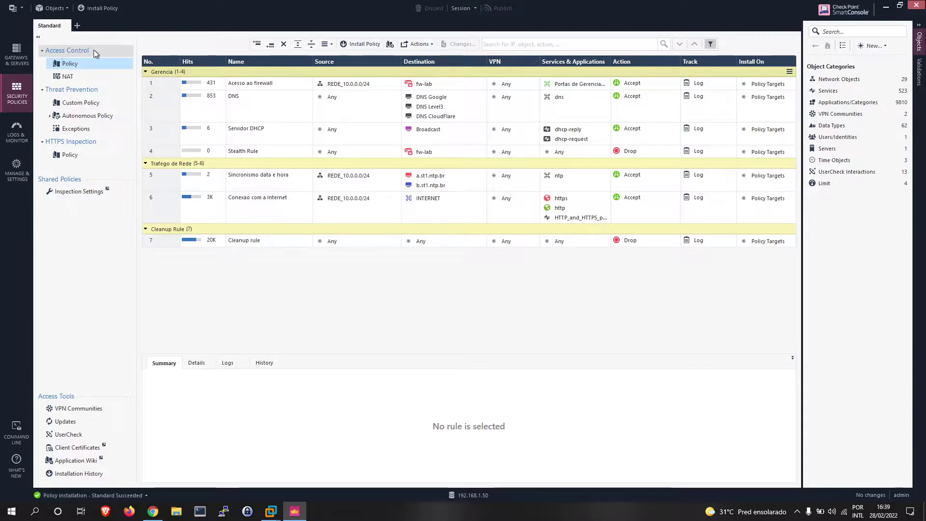
click(65, 421)
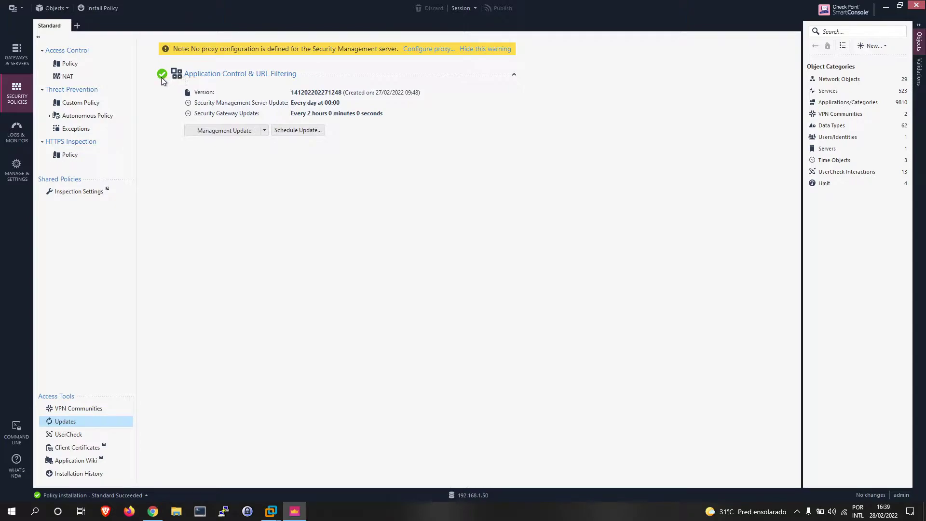
mouse_move(162, 78)
click(264, 130)
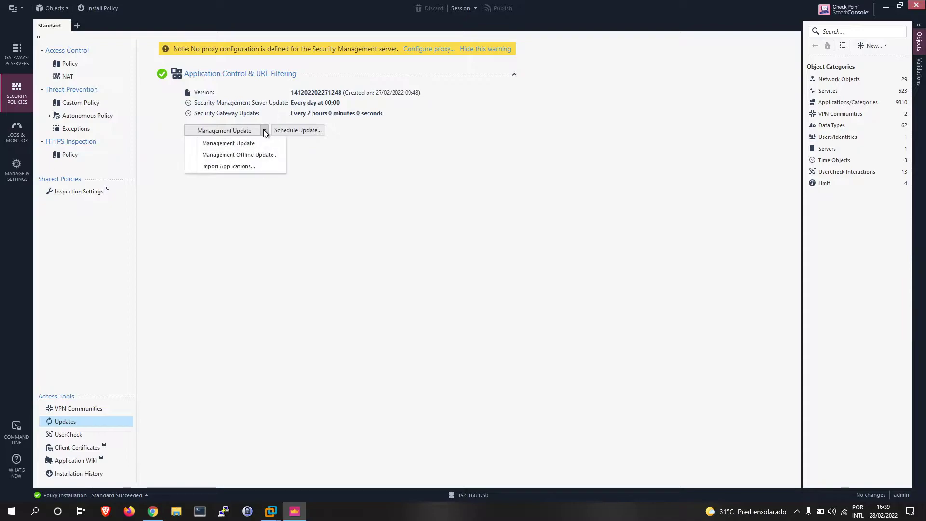
click(236, 143)
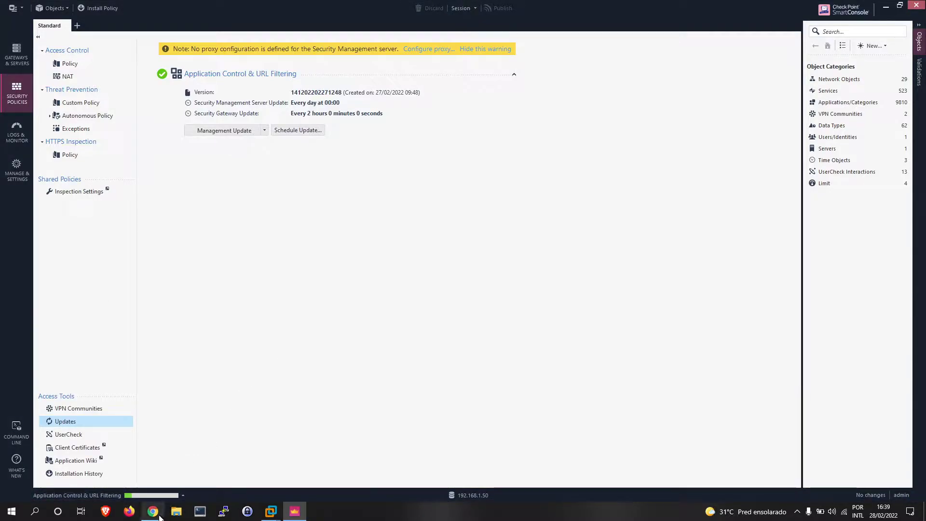
click(160, 474)
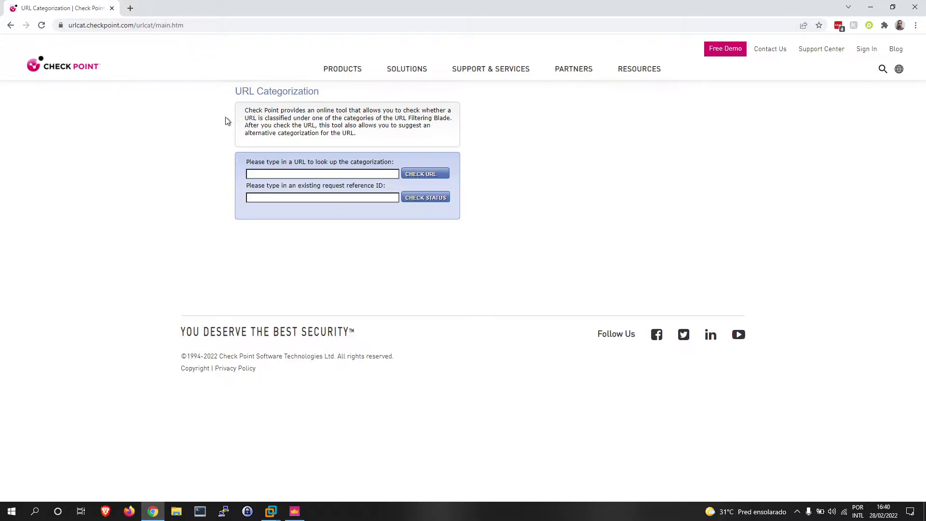
click(266, 175)
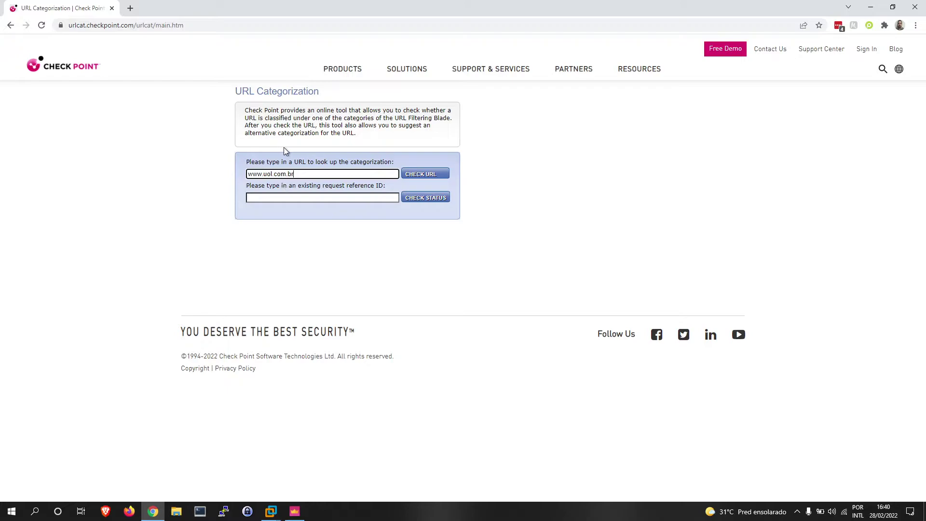
click(432, 175)
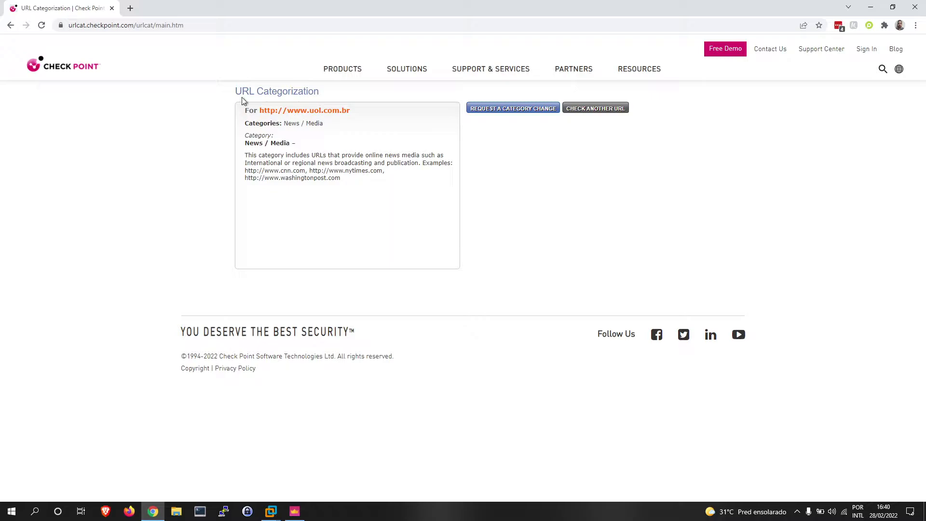
drag(356, 112, 273, 110)
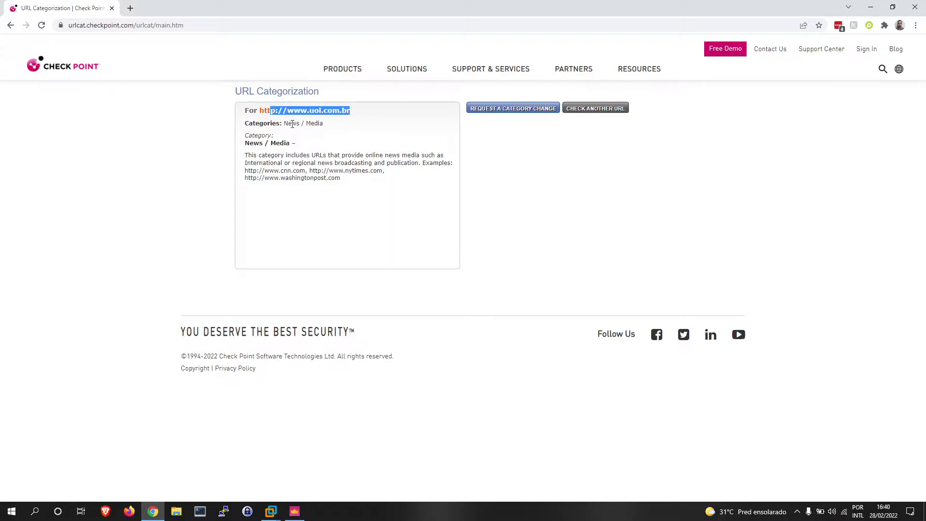
double_click(292, 124)
double_click(315, 124)
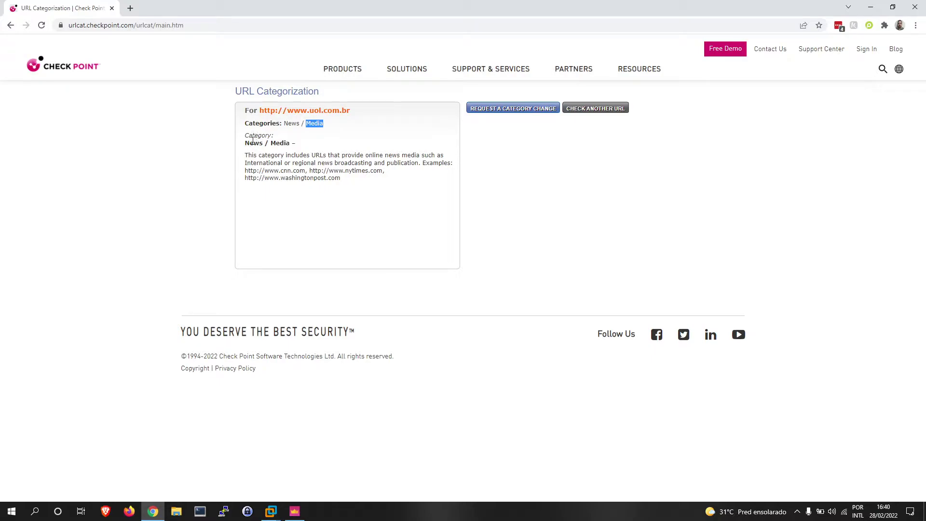
mouse_move(278, 142)
mouse_down()
mouse_move(245, 136)
mouse_move(267, 139)
mouse_up()
click(523, 110)
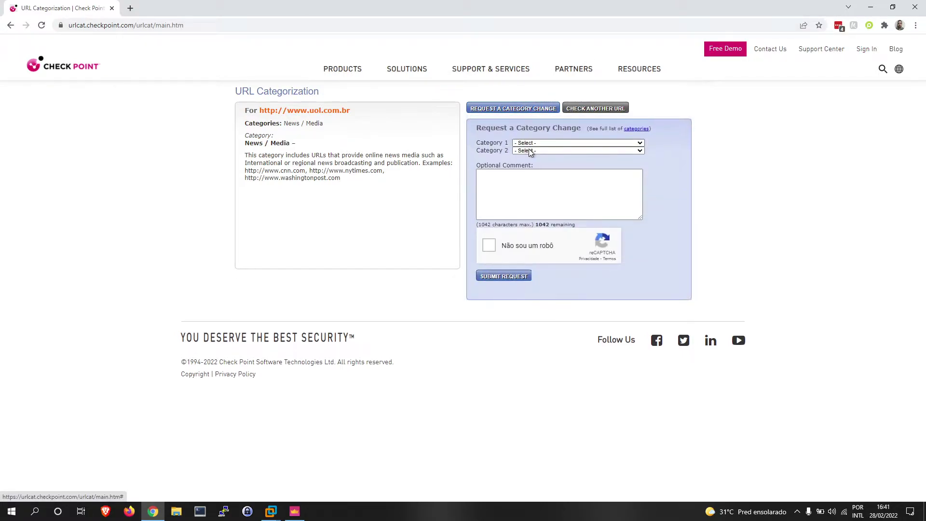
click(561, 144)
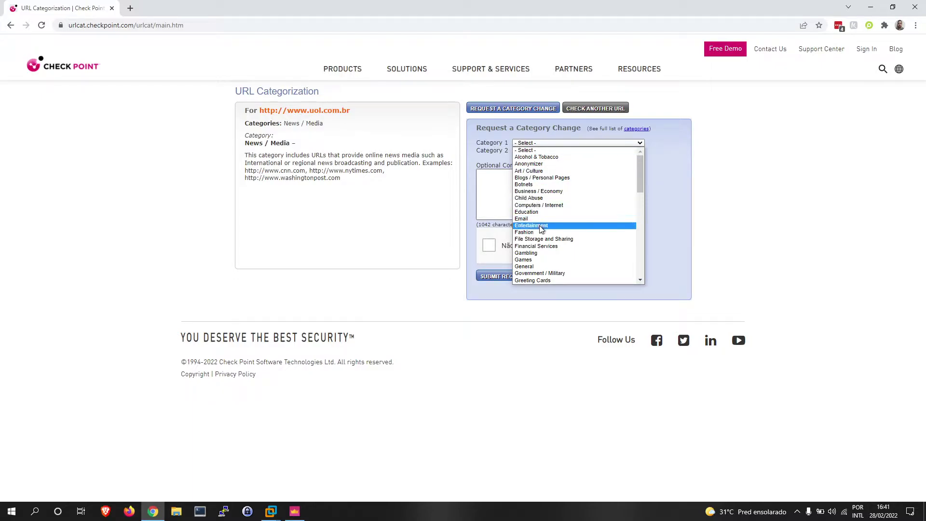
scroll(541, 230, down, 5)
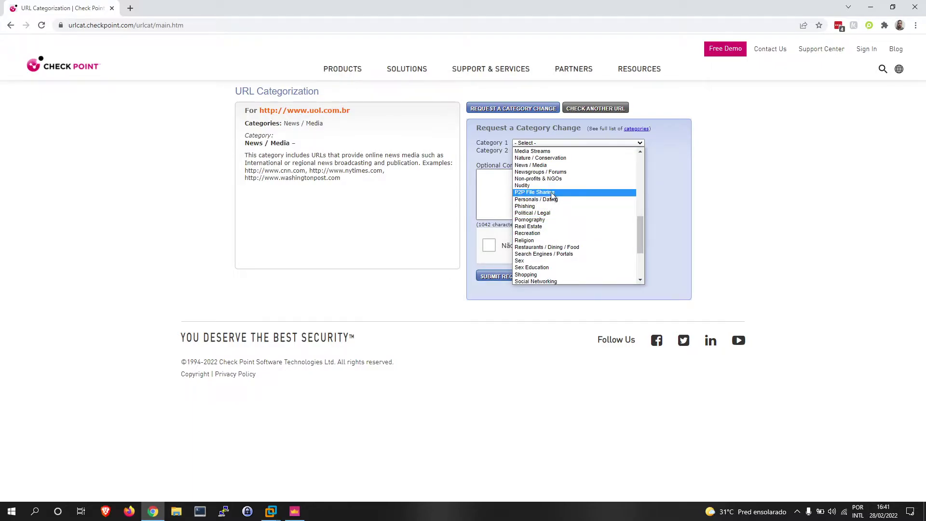
click(545, 220)
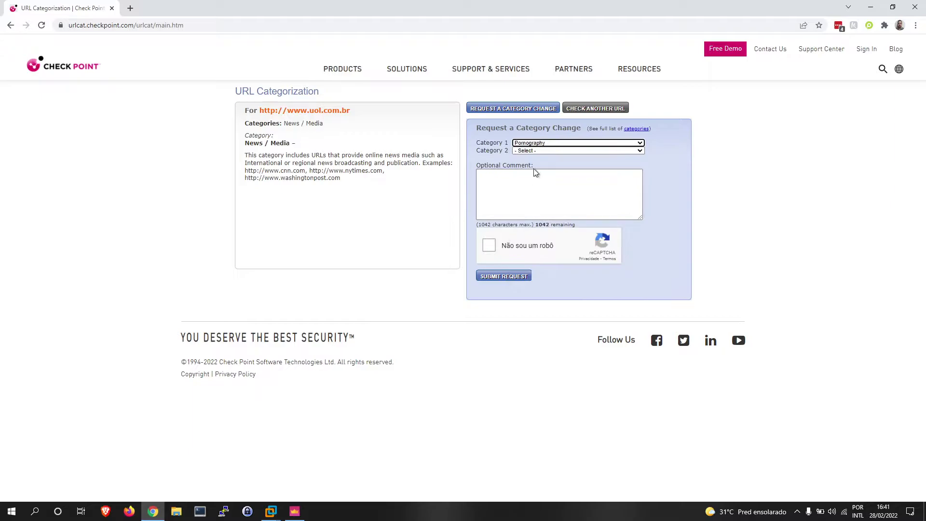
- Set Category 2 of the change request to Sex and go to its optional comment field
click(560, 151)
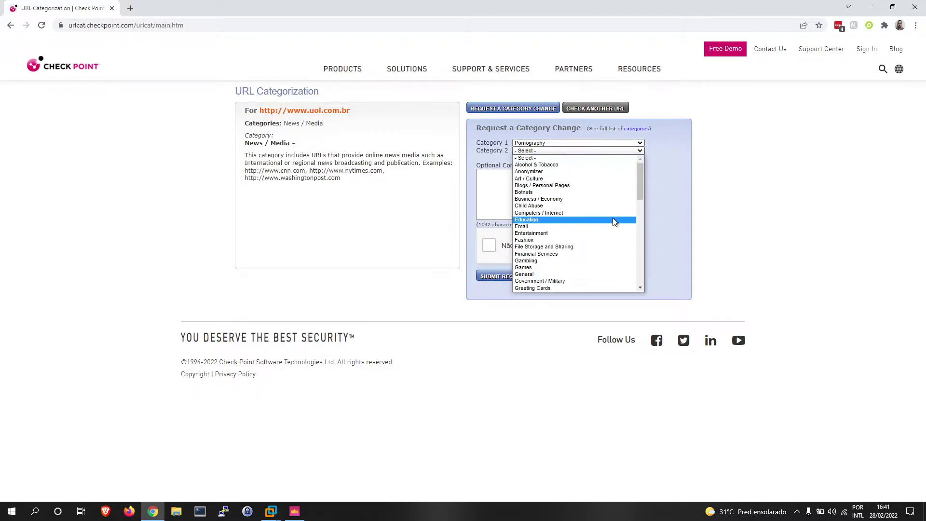
drag(641, 186, 646, 216)
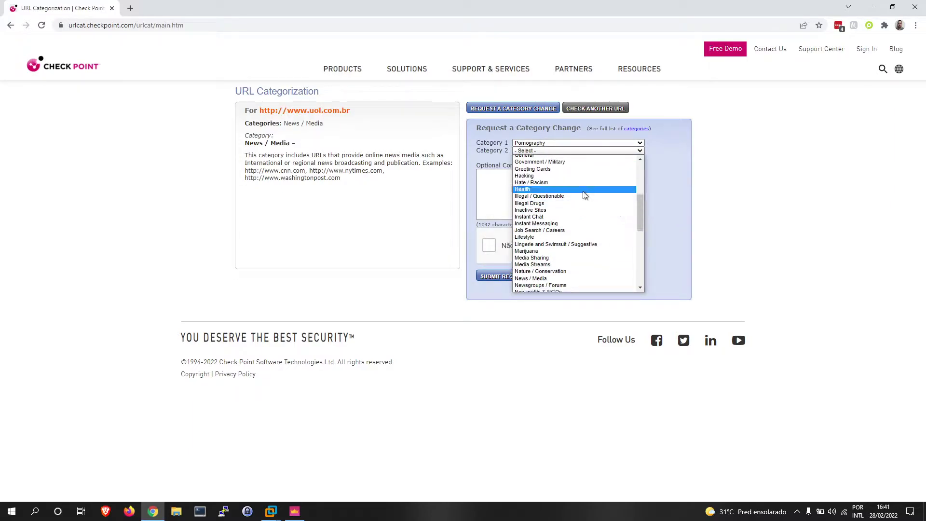
key(s)
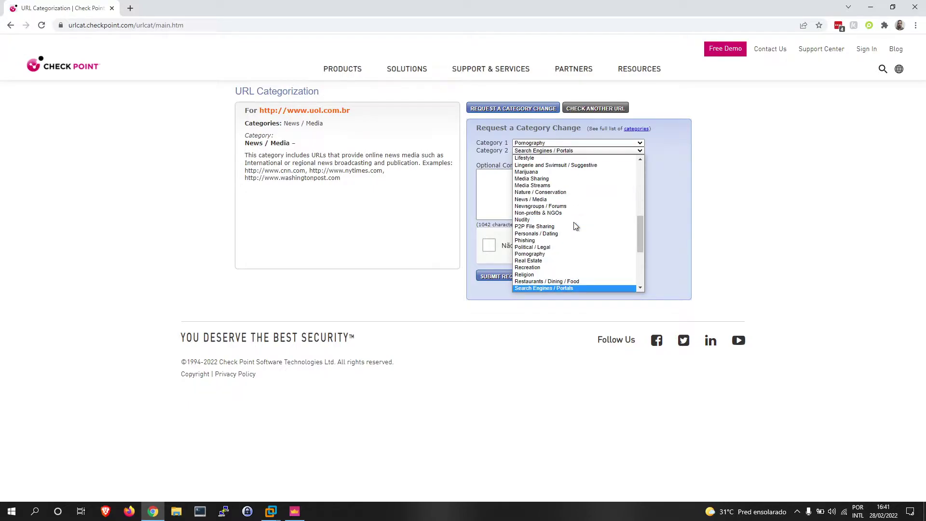
scroll(558, 283, down, 2)
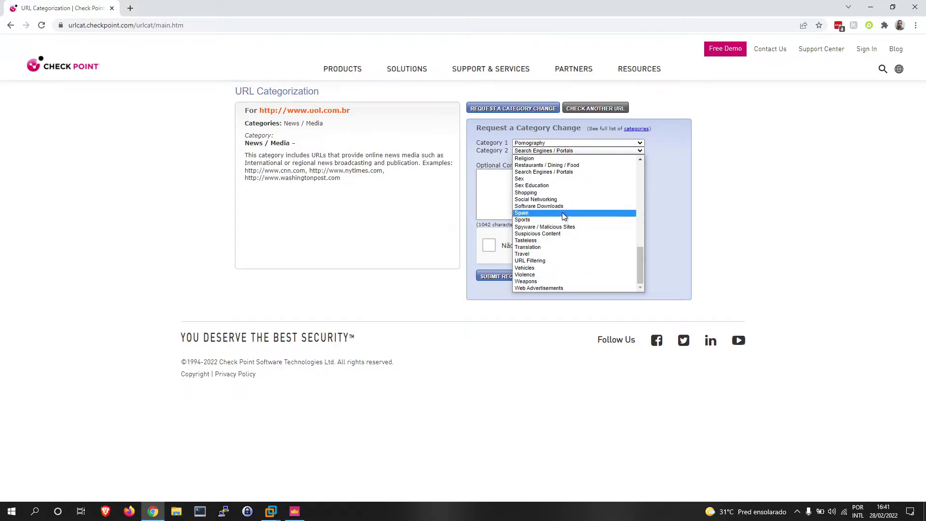
click(558, 179)
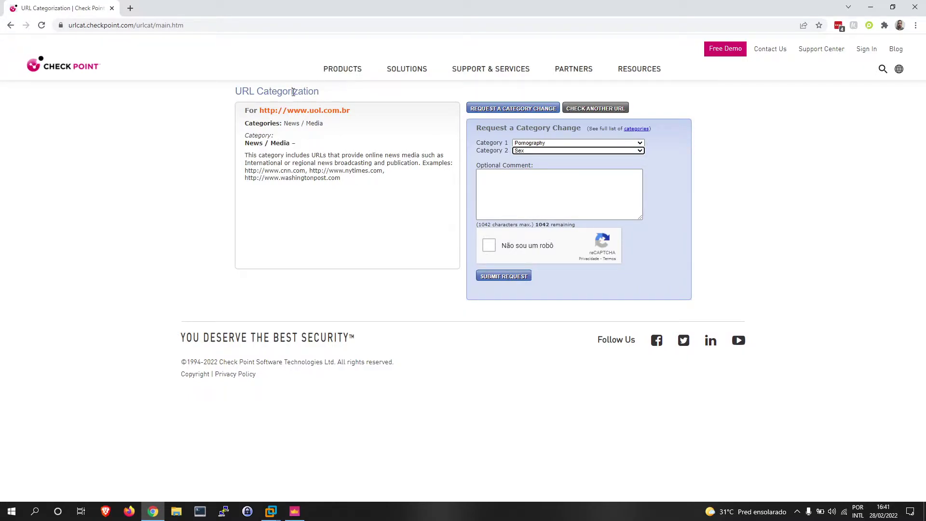
click(486, 182)
click(505, 187)
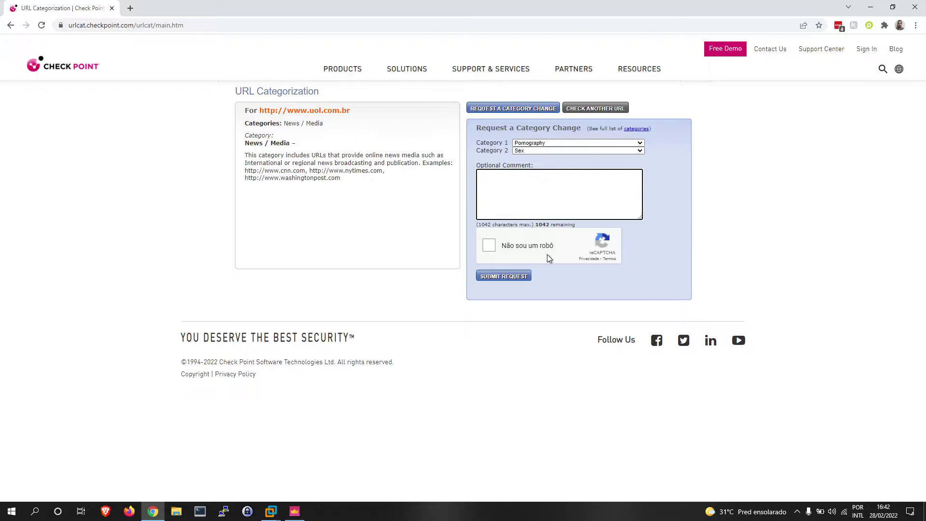
click(594, 108)
click(325, 175)
text(www.microsoft.com)
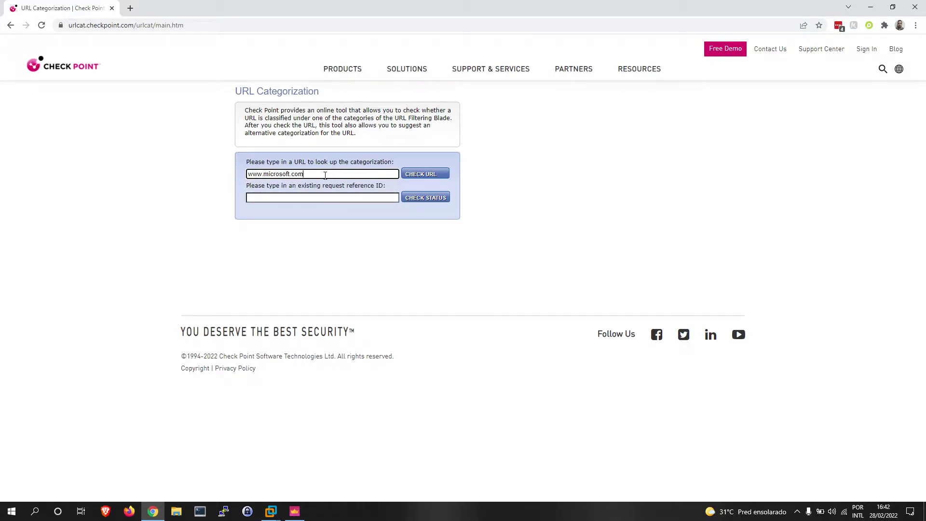
click(421, 174)
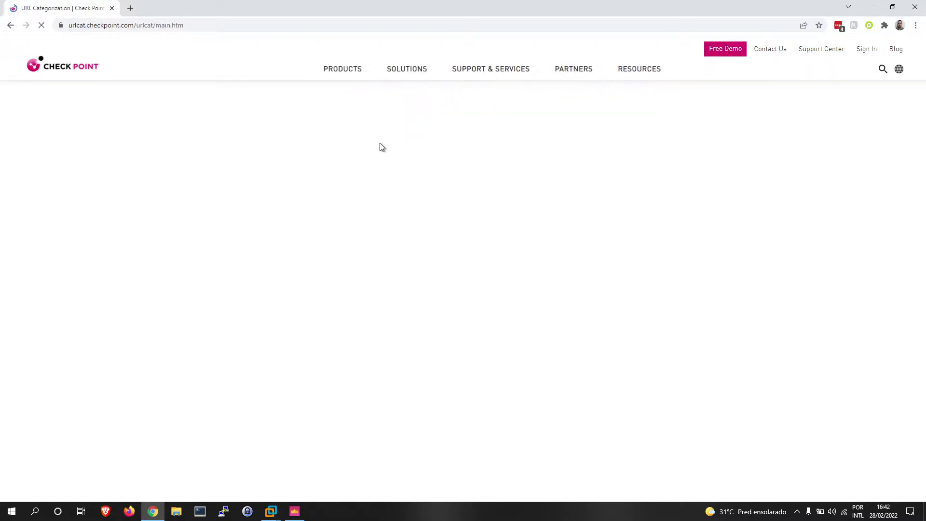
double_click(300, 123)
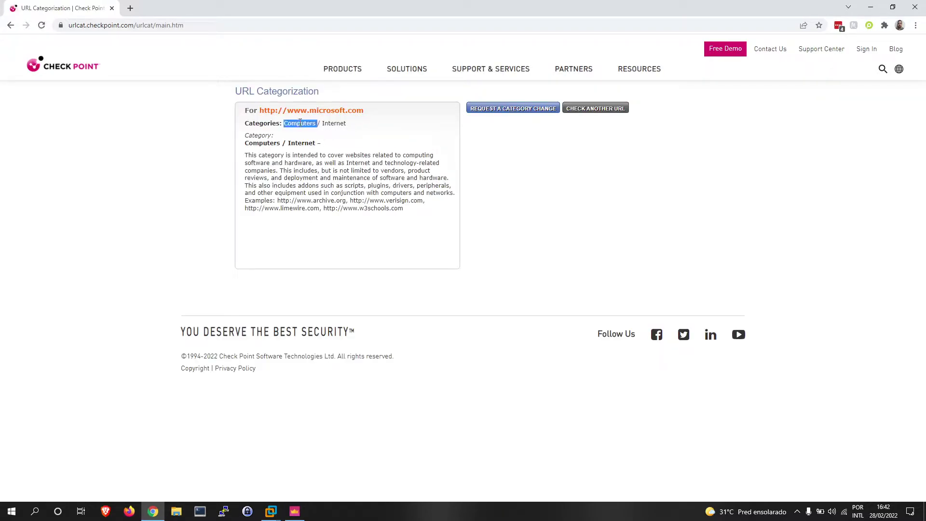
double_click(333, 123)
click(297, 123)
double_click(299, 124)
click(298, 123)
- Switch back to SmartConsole and review the recent Application Control & URL Filtering update task
click(286, 513)
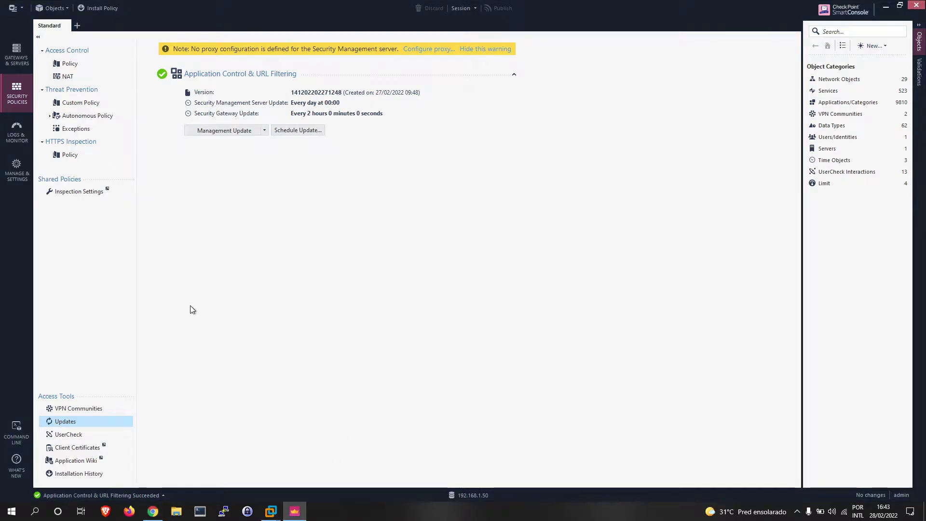
click(91, 495)
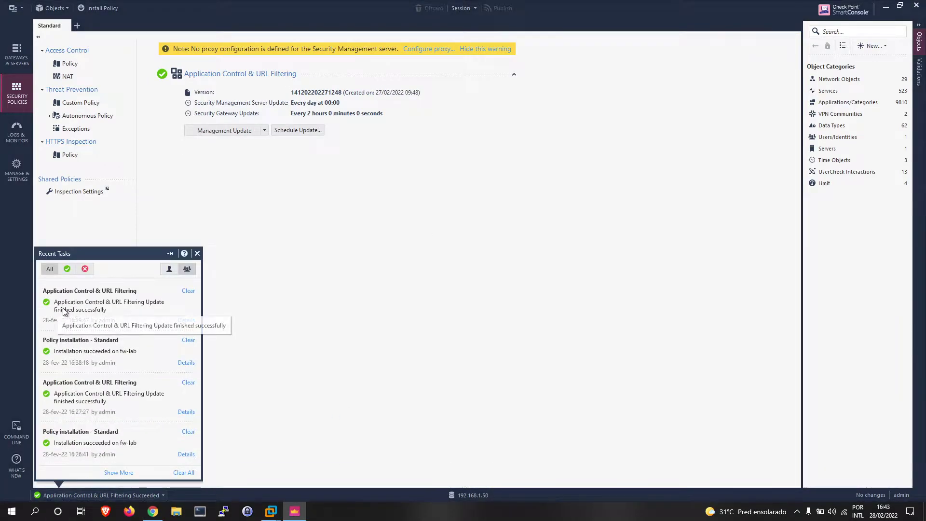
click(342, 290)
- Open the file selection for a management offline update and cancel it without choosing a package
click(265, 130)
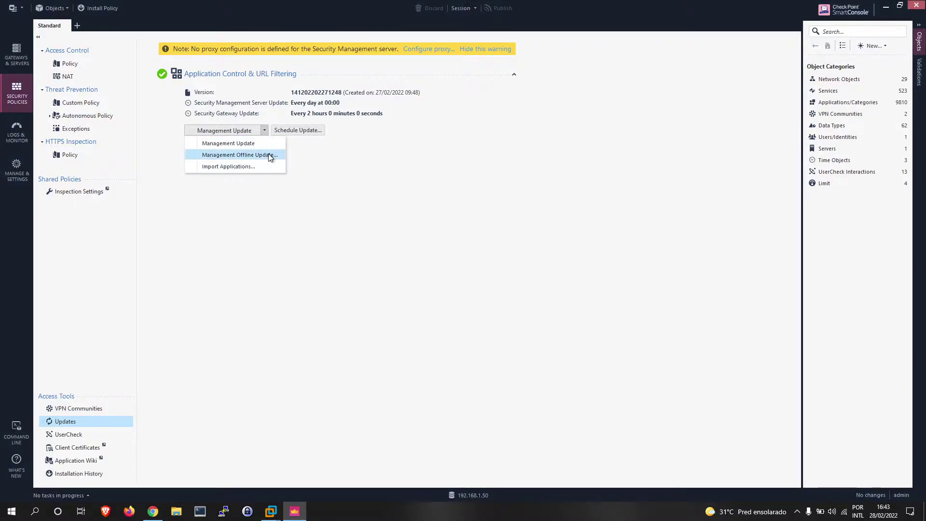
click(269, 155)
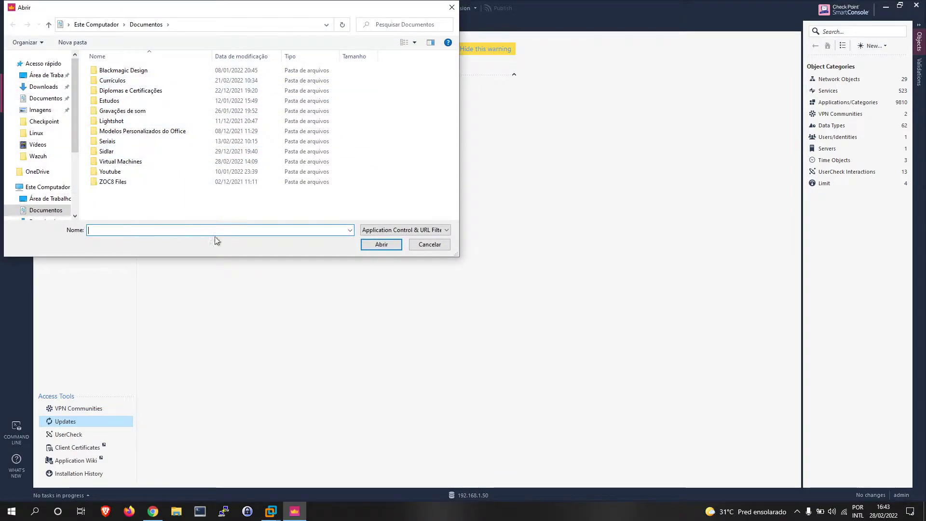
click(425, 245)
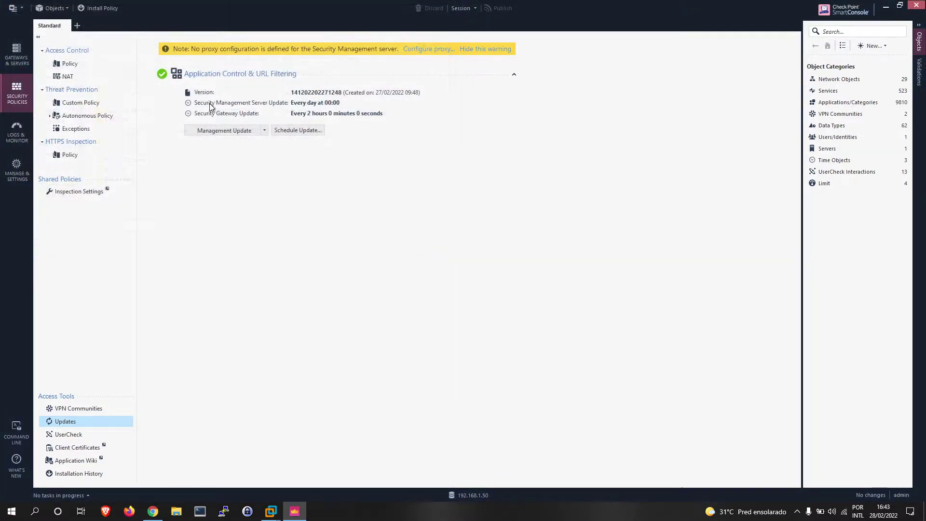
- Examine the scheduled update settings for the Security Management Server and the Security Gateway, cancelling out of each dialog
click(266, 131)
click(314, 130)
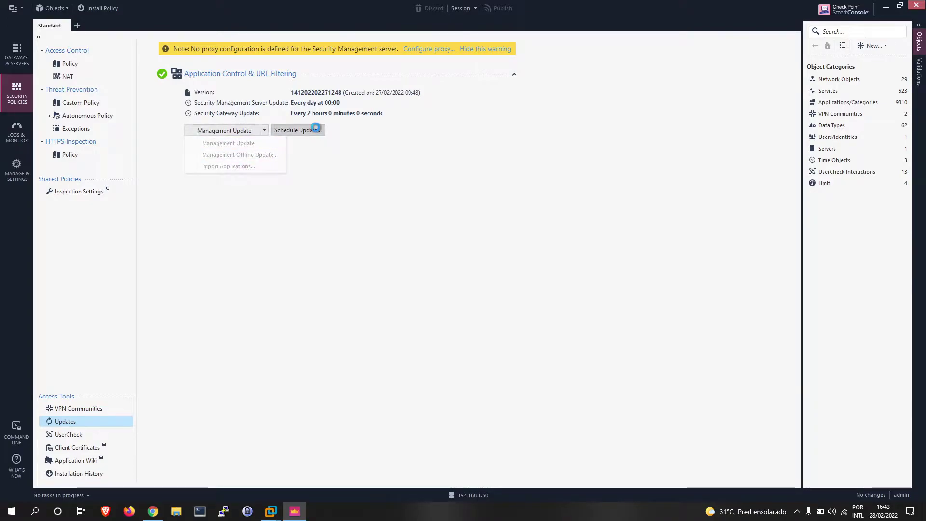
click(513, 252)
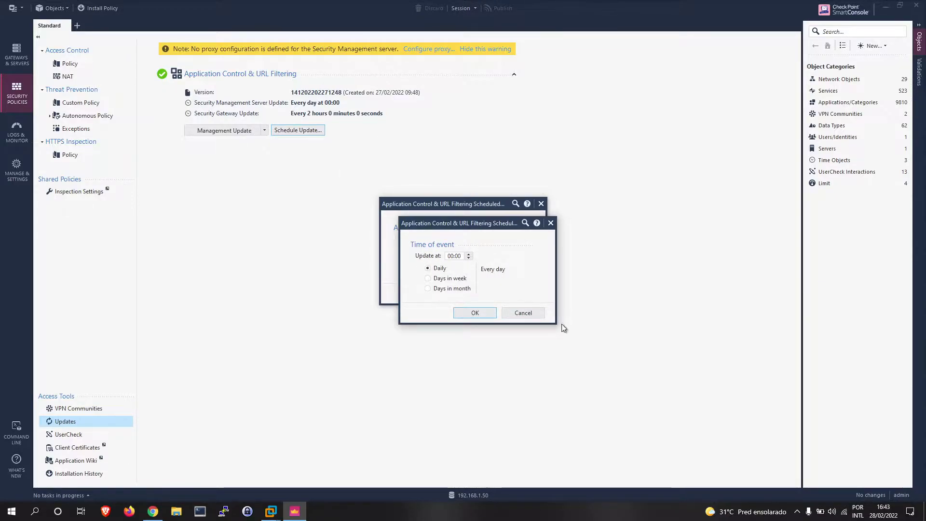
click(532, 317)
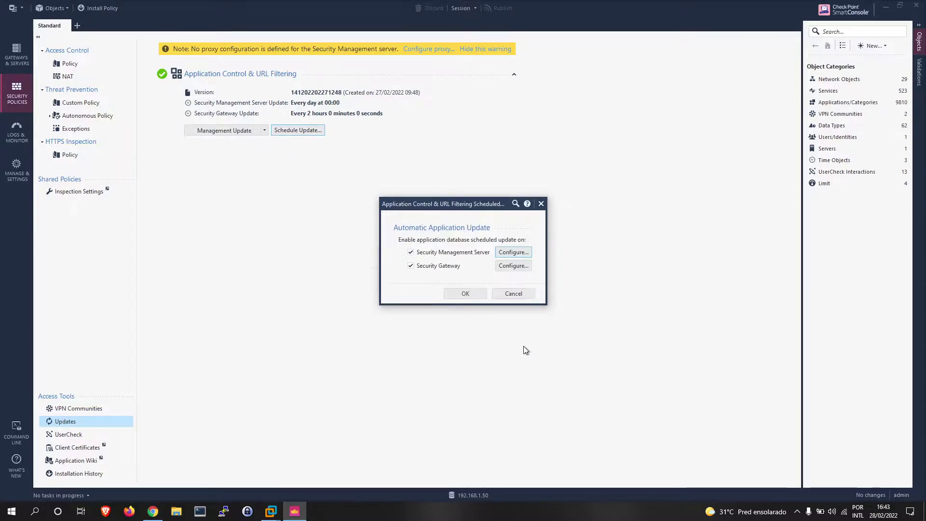
click(517, 265)
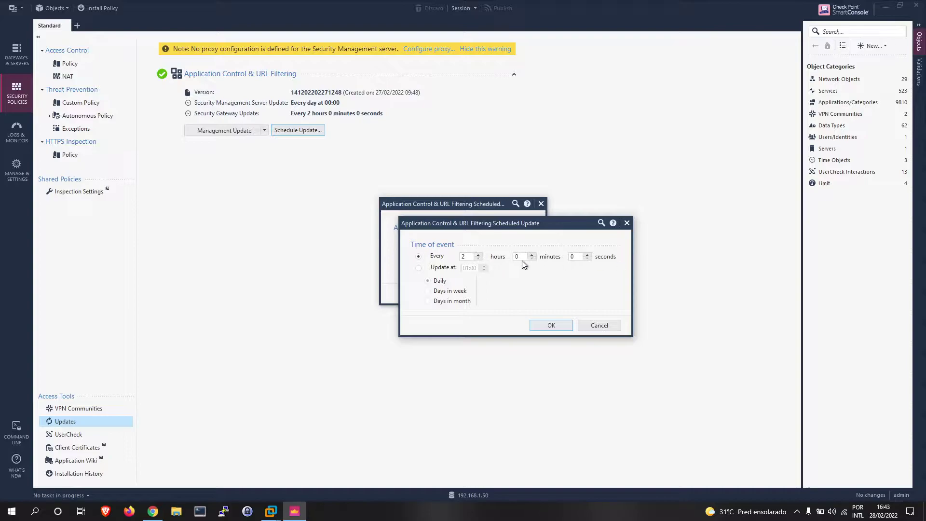
click(599, 326)
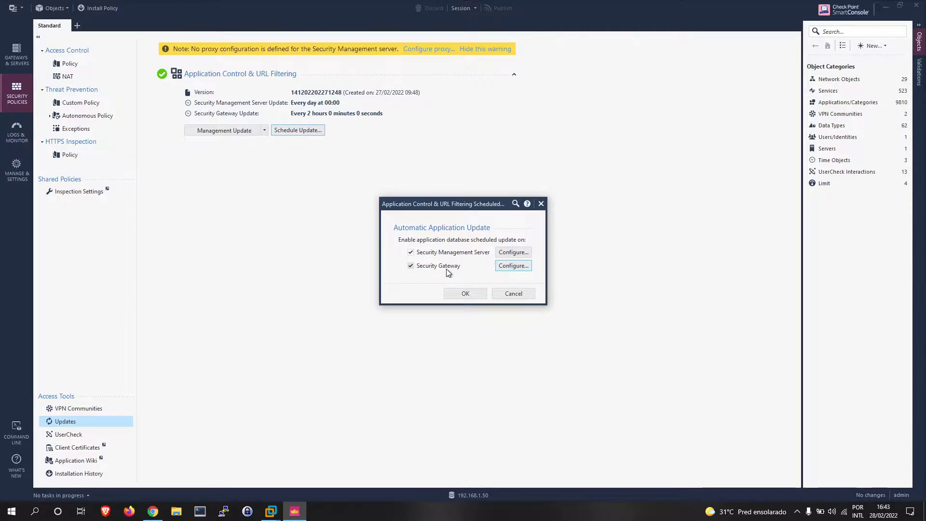
click(513, 265)
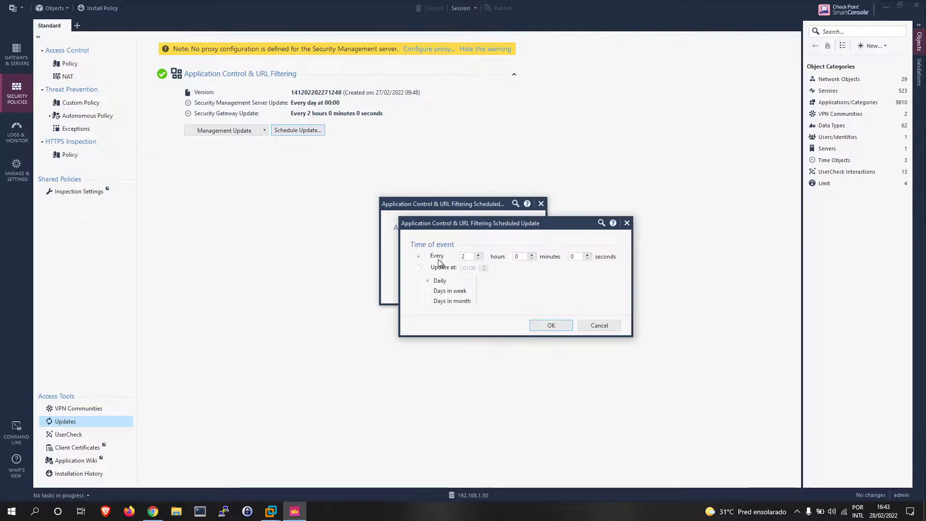
click(594, 322)
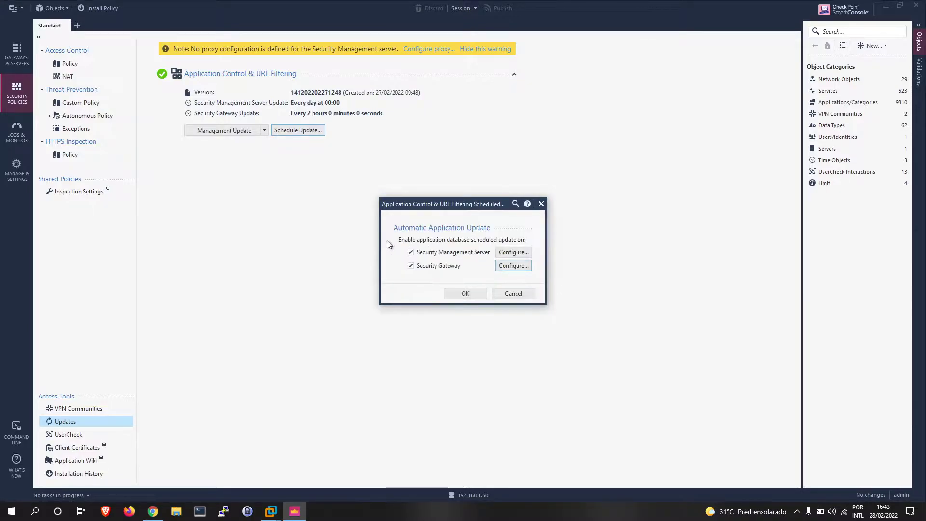
click(516, 252)
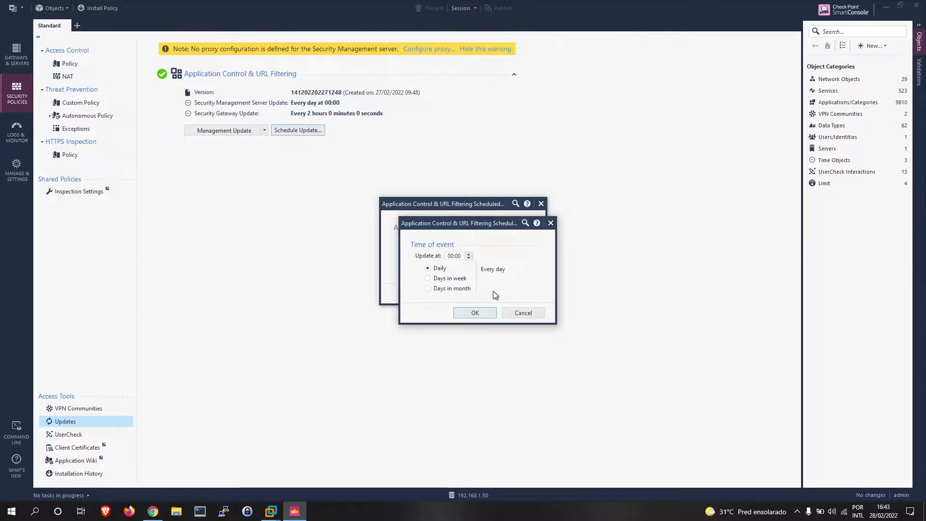
click(523, 313)
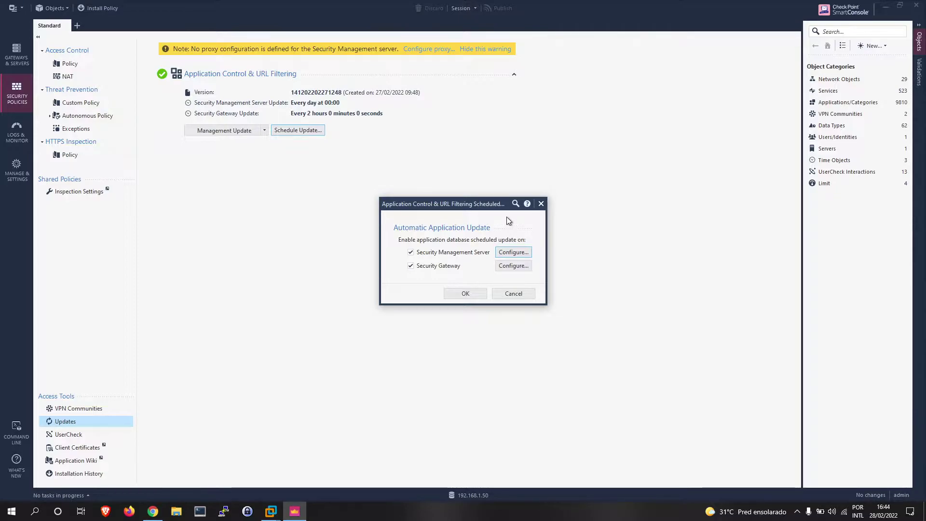
click(513, 293)
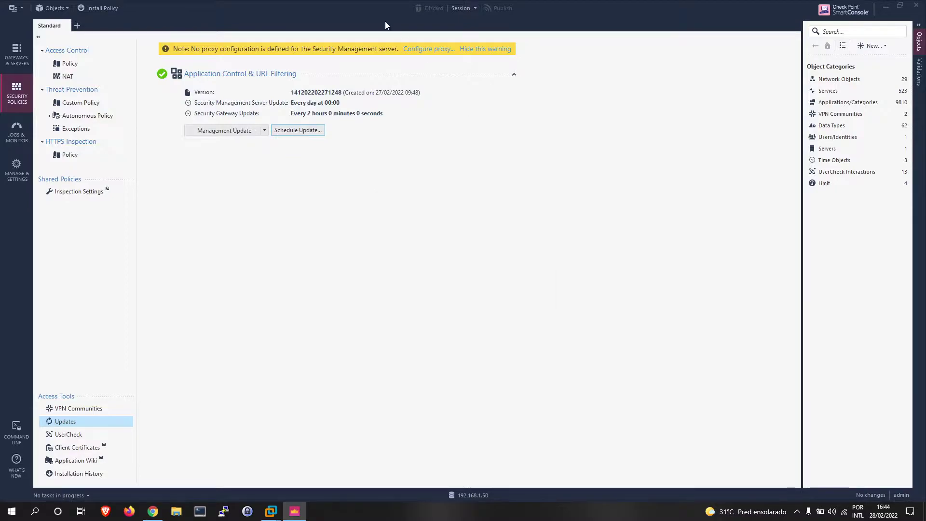
- Review the Access Control policy rules 1 to 6, including the source and services of the "Conexao com a Internet" rule
click(112, 68)
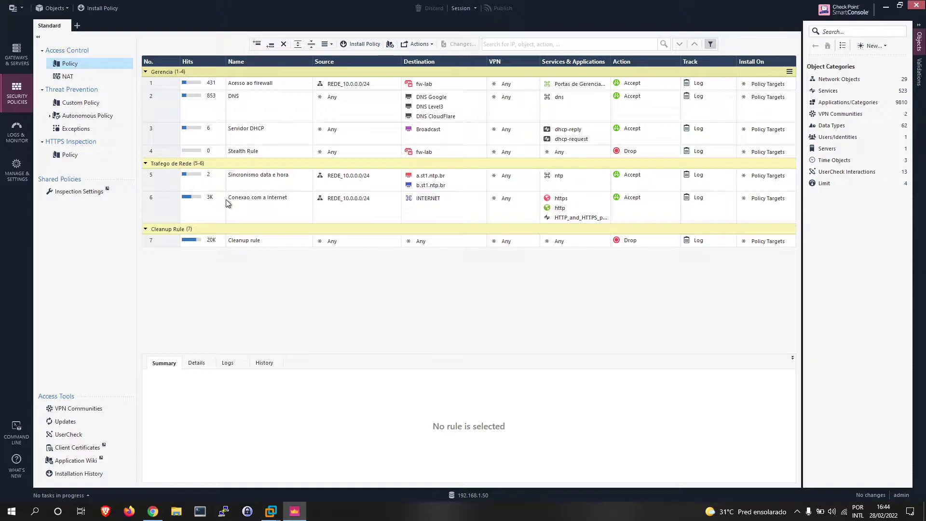
click(166, 202)
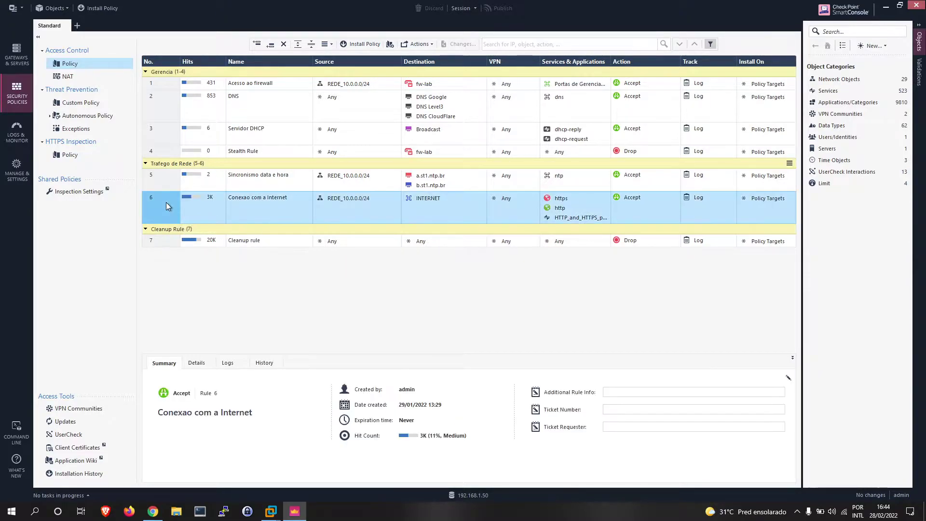
click(157, 87)
click(151, 102)
click(149, 133)
click(149, 150)
click(149, 190)
click(148, 202)
click(331, 196)
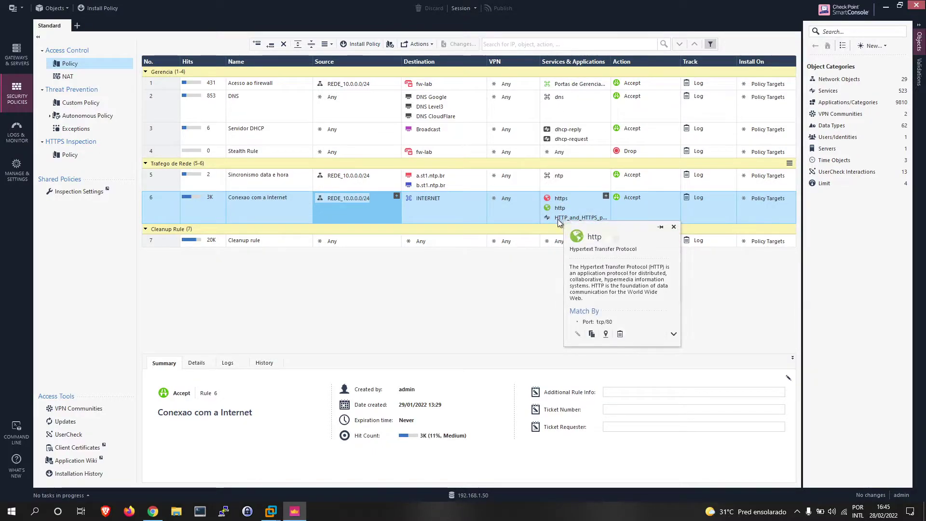
mouse_move(558, 219)
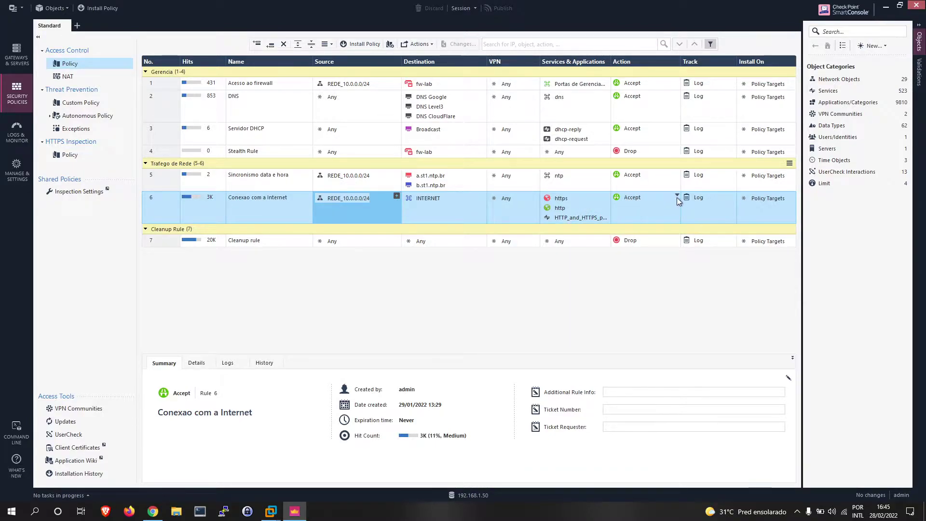
- Start a new inline layer as the action of rule 6, "Conexao com a Internet", and name it "Filtro URL"
click(654, 196)
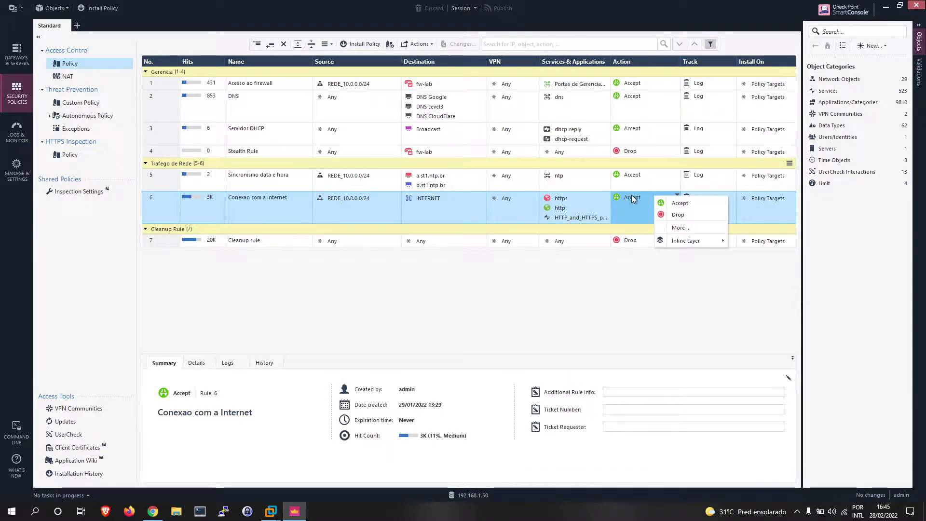
click(632, 195)
mouse_move(667, 239)
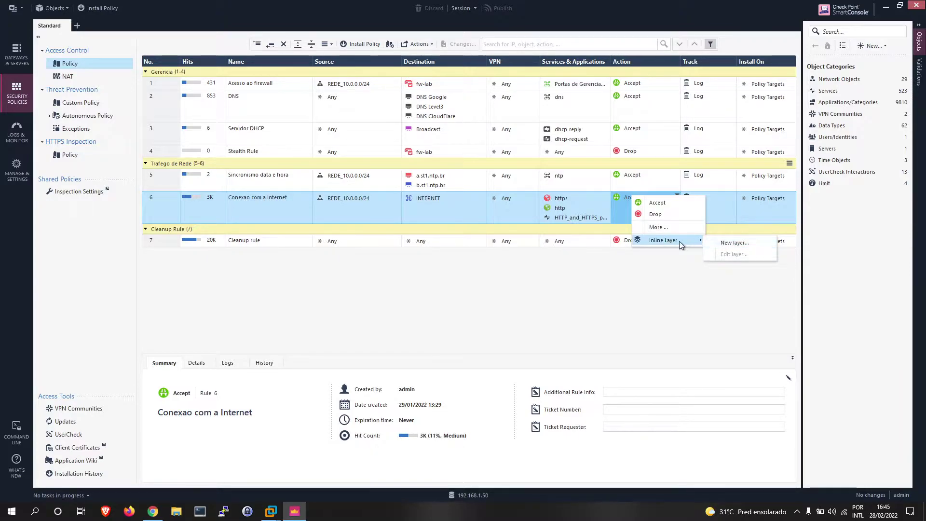
click(742, 241)
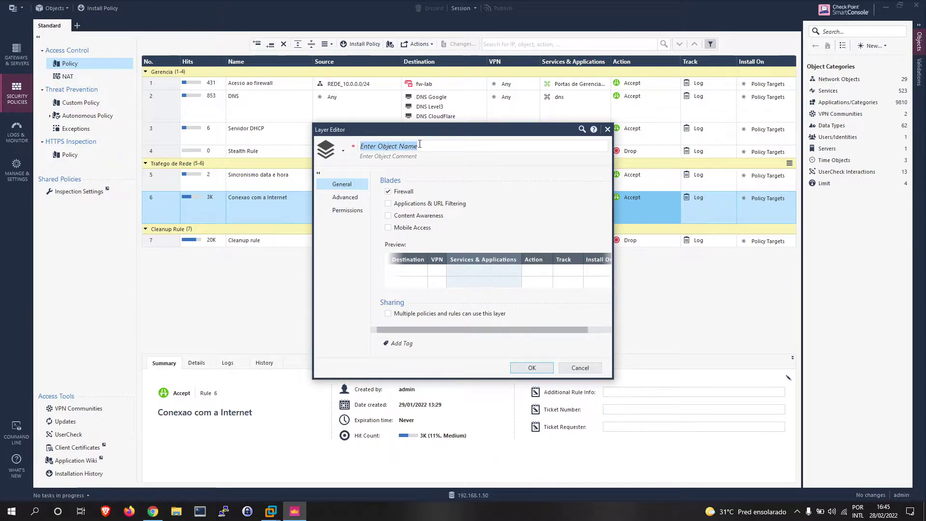
text(Filtro URL)
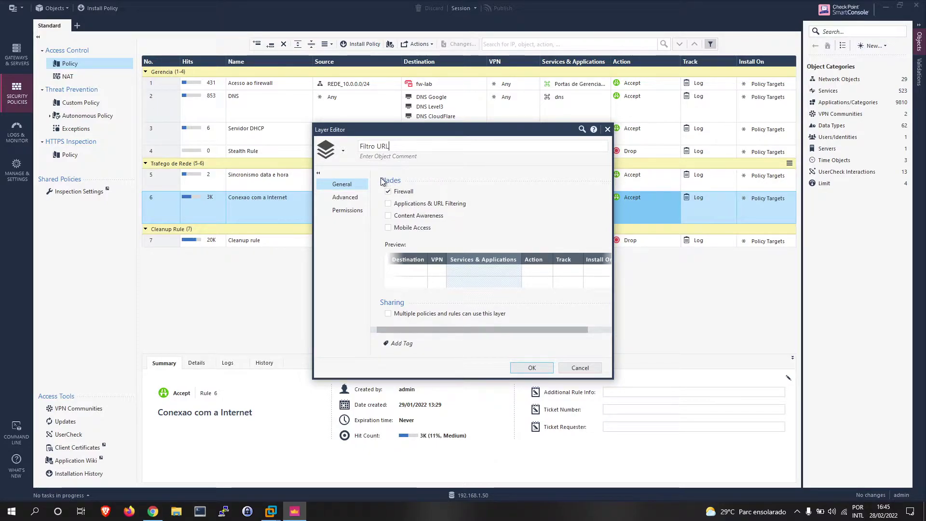
- Enable Applications & URL Filtering and sharing across multiple policies and rules for the layer, check its advanced settings, and save it
click(400, 207)
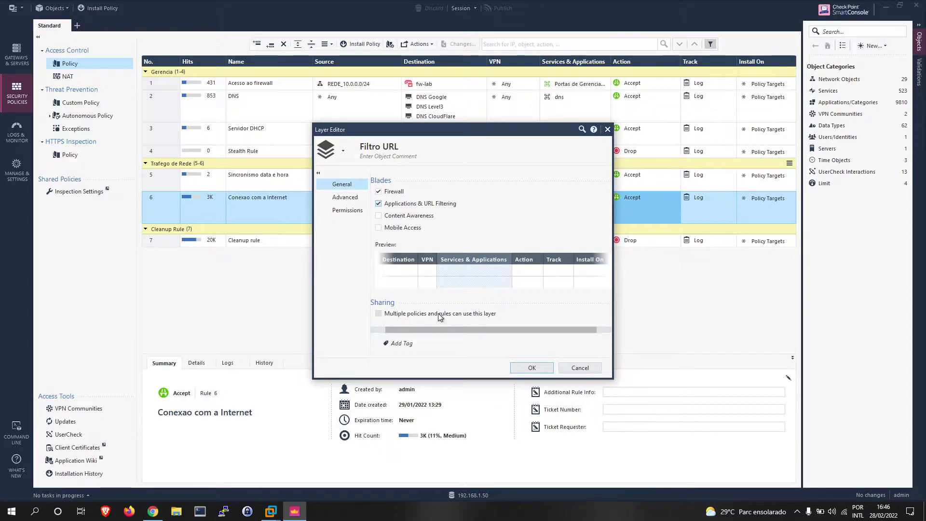
click(380, 313)
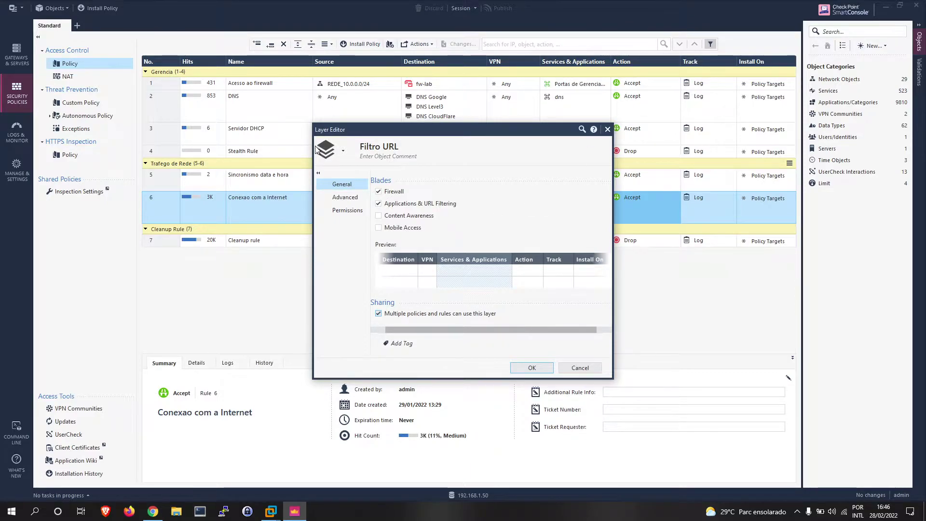
drag(441, 136, 330, 247)
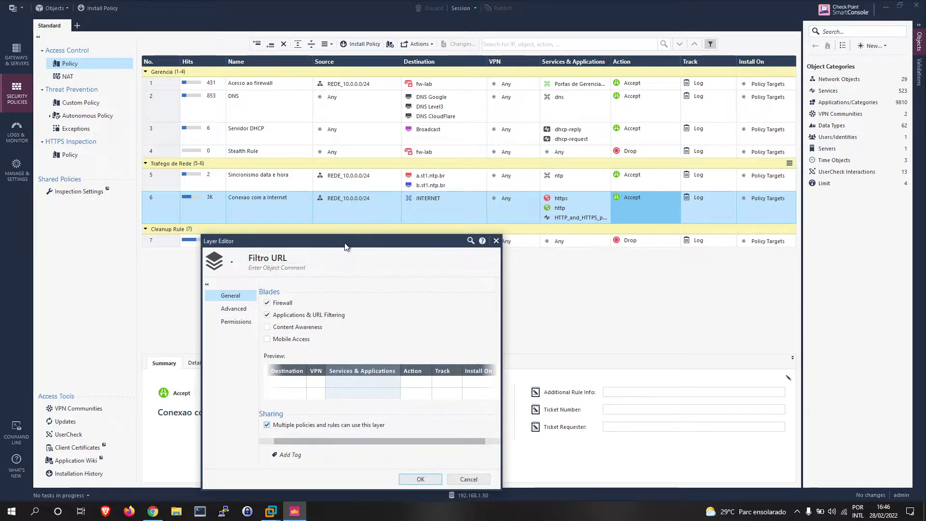
drag(345, 246, 436, 124)
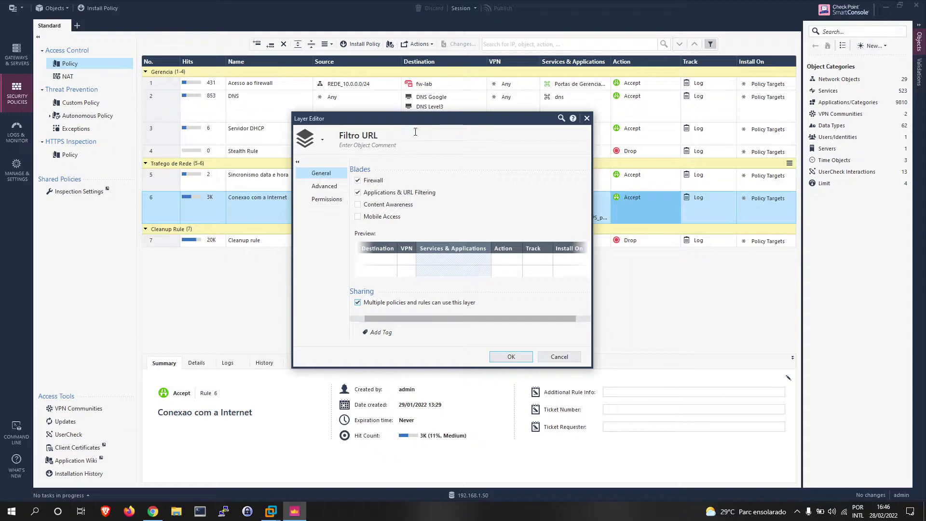
mouse_move(428, 122)
mouse_down()
mouse_move(290, 215)
mouse_move(482, 118)
mouse_move(430, 126)
mouse_up()
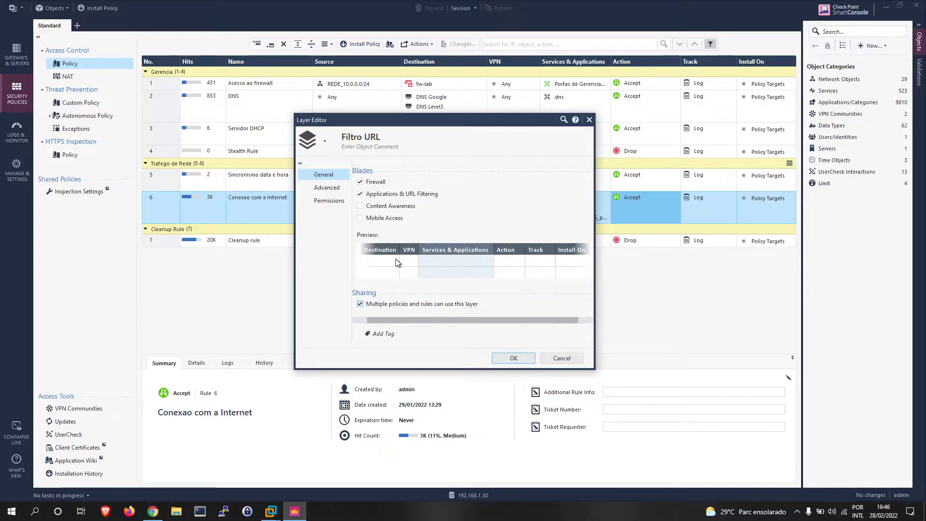
click(328, 187)
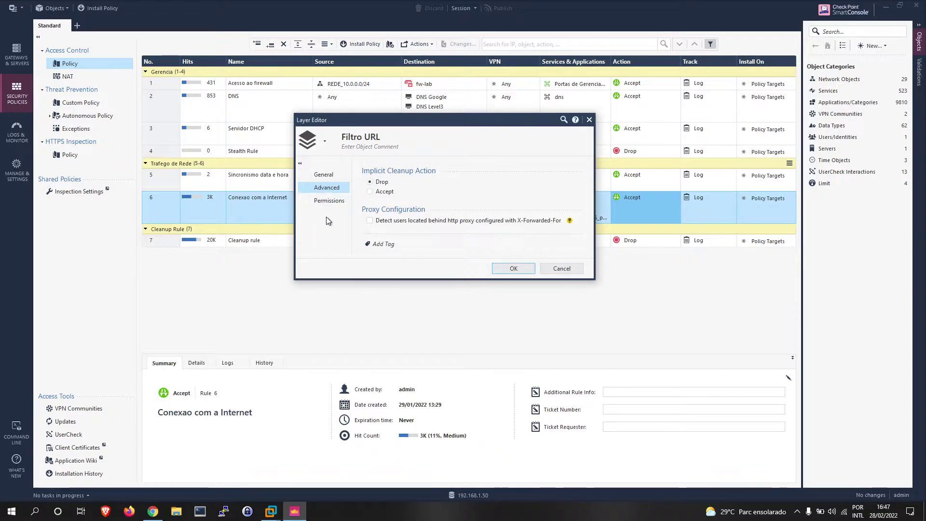
click(505, 270)
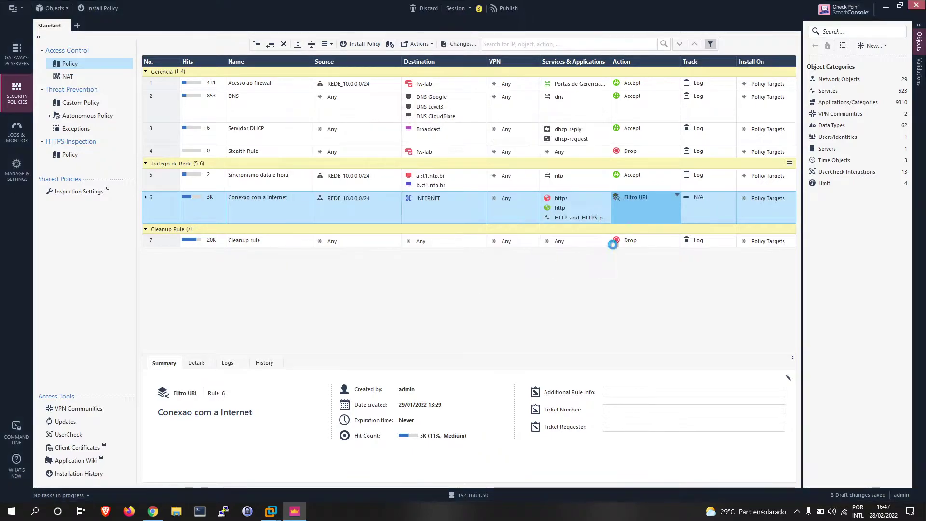
- Expand rule 6 and edit its Filtro URL layer to turn off use by multiple policies and rules
click(147, 198)
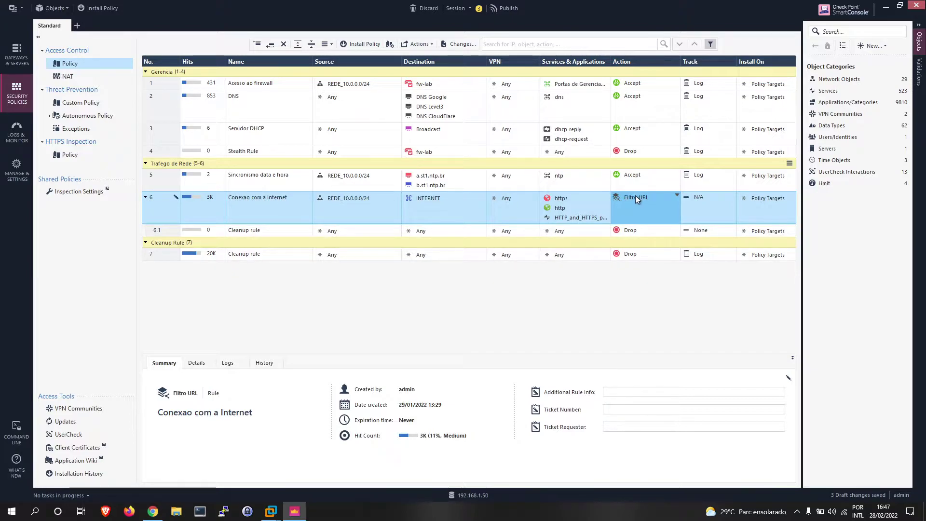
click(635, 195)
mouse_move(674, 236)
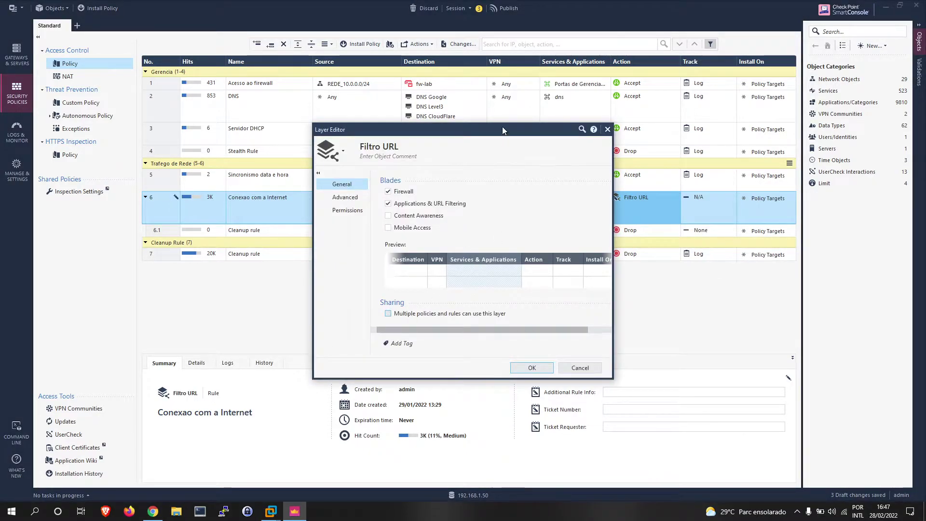
drag(503, 131, 428, 123)
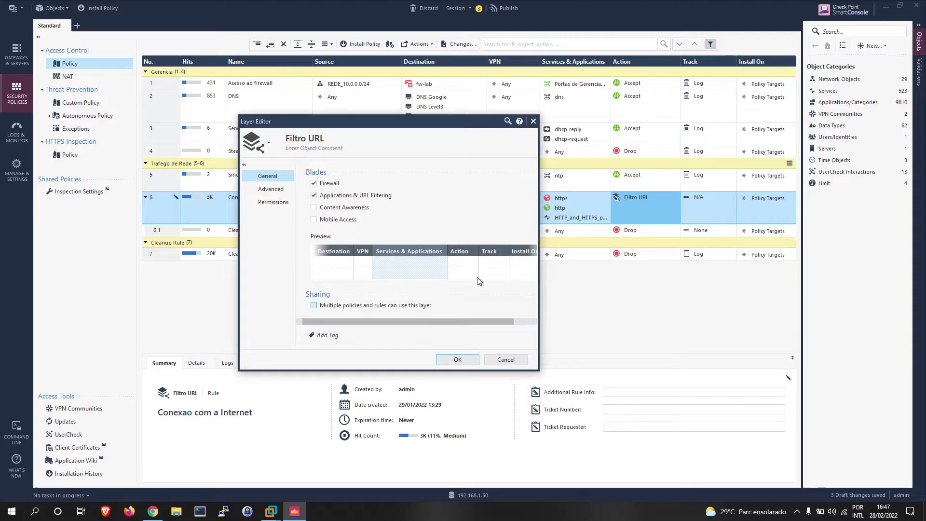
click(458, 359)
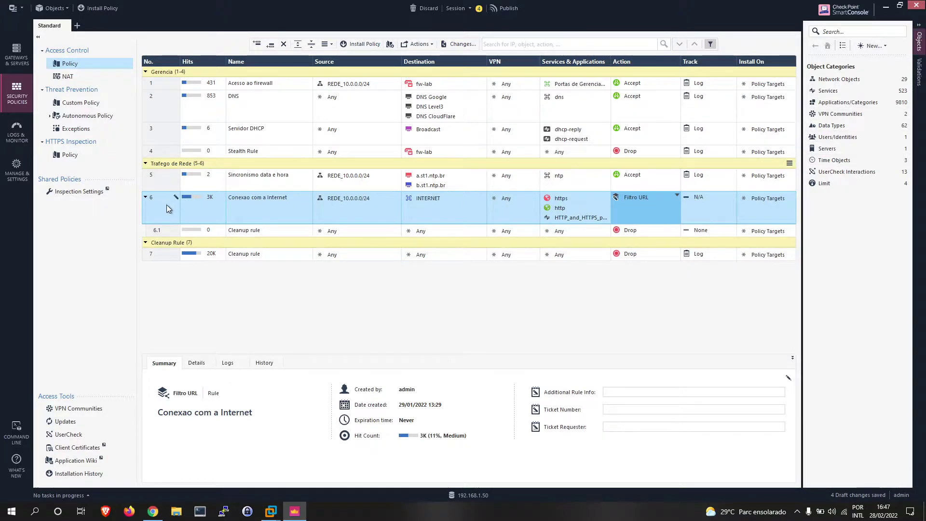
- Set the tracking of cleanup rule 6.1 in the Filtro URL layer to Log
click(160, 230)
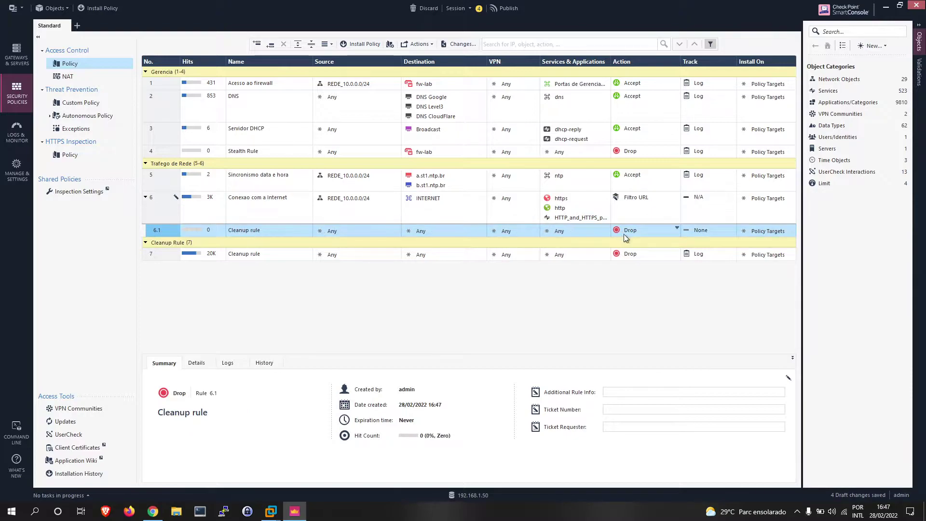
click(702, 232)
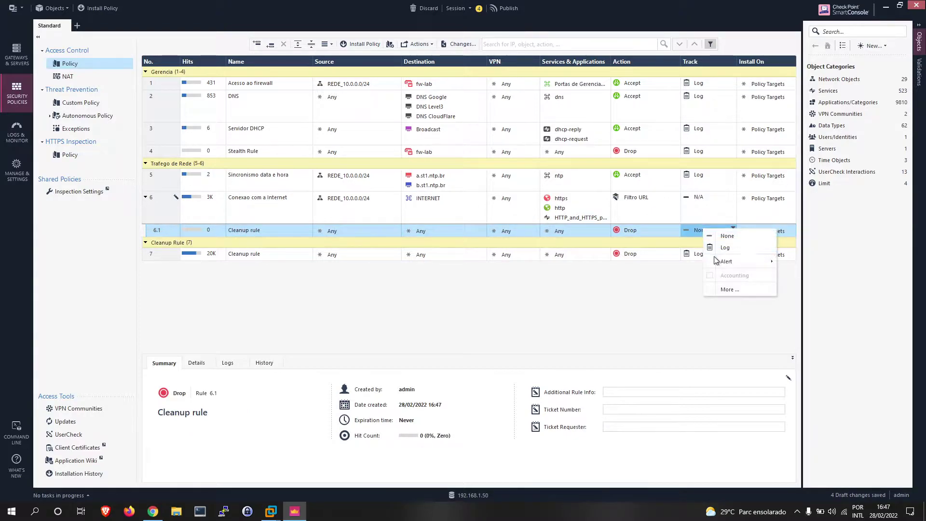
click(732, 248)
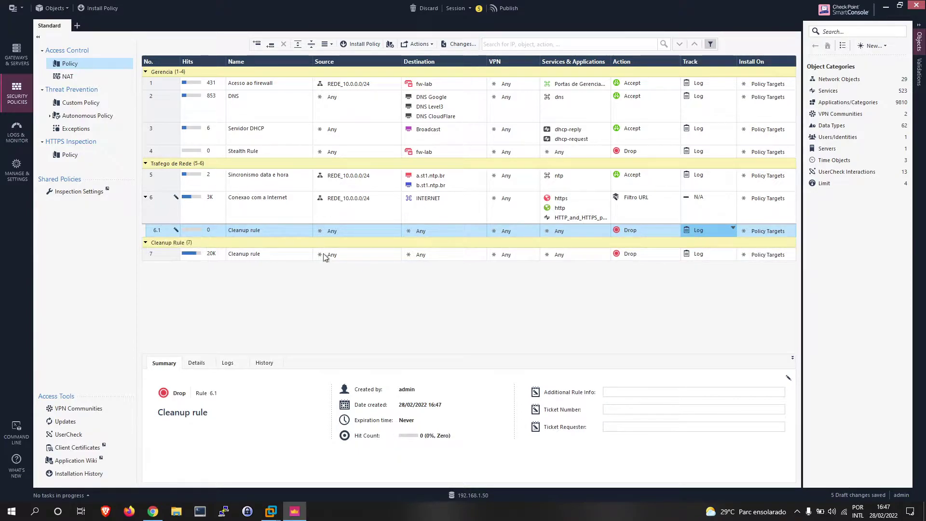
- Add a new rule below rule 6, "Conexao com a Internet"
click(159, 202)
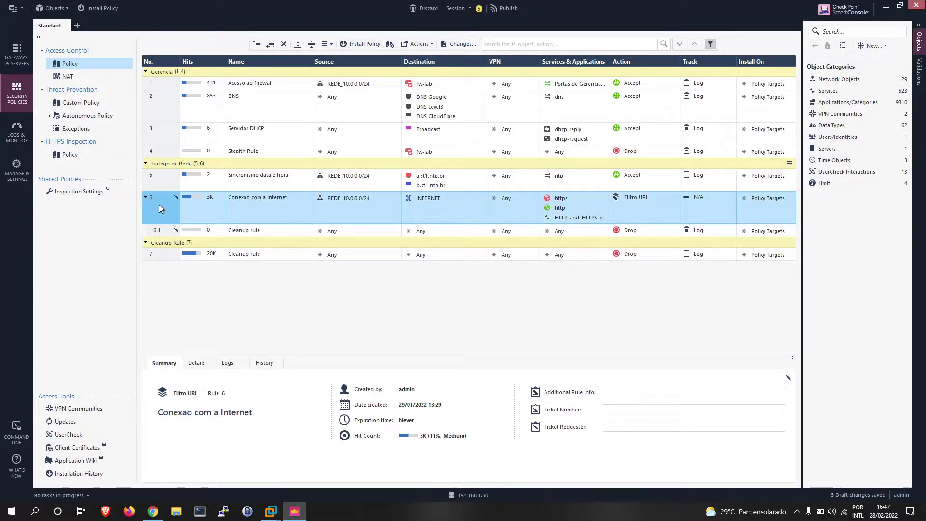
right_click(158, 198)
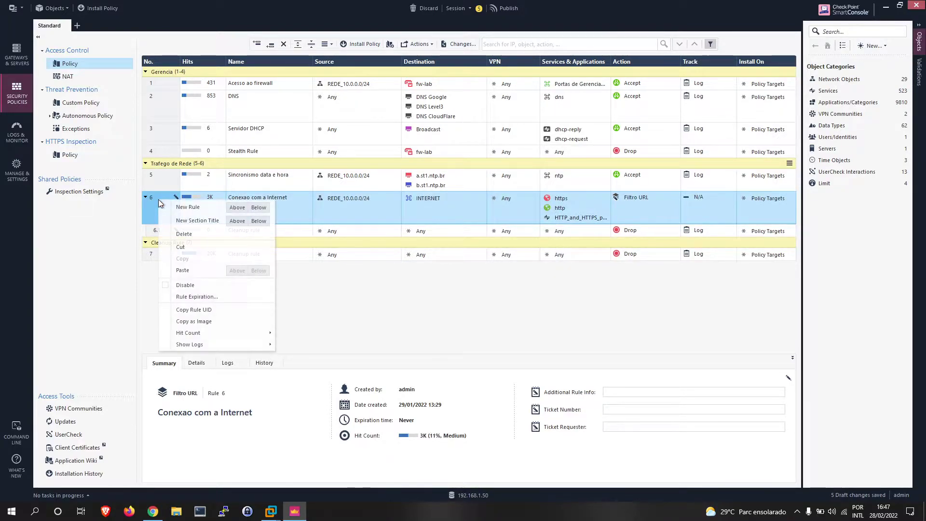
click(263, 209)
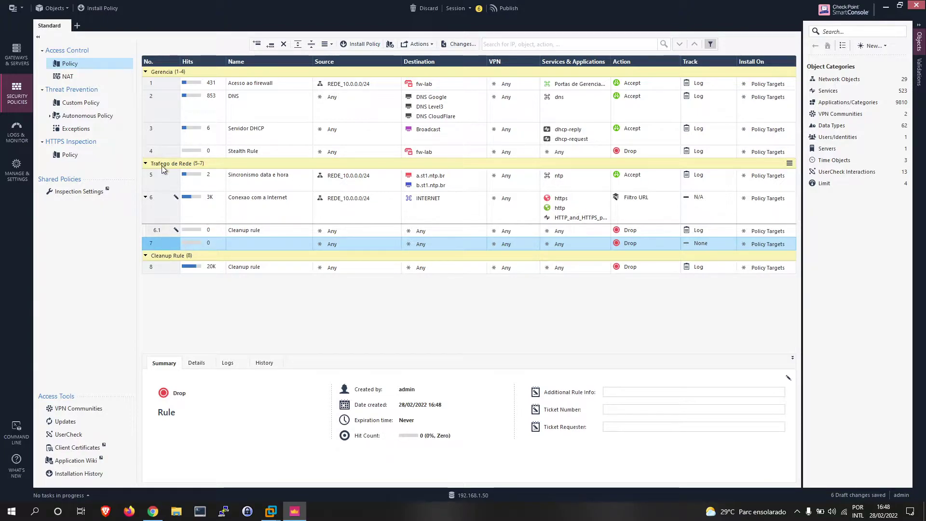
- Delete the empty rule 7 below the Filtro URL layer's rules in the Trafego de Rede section
right_click(164, 243)
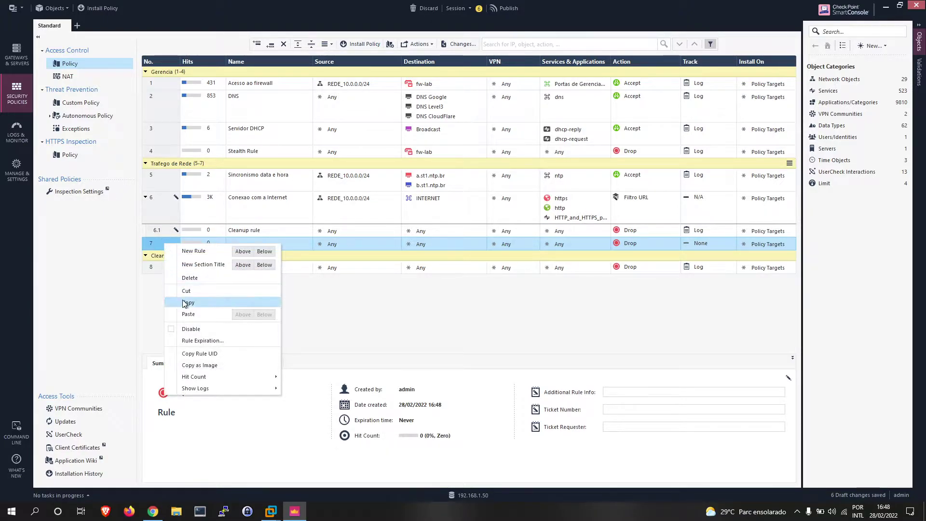
click(198, 282)
click(499, 283)
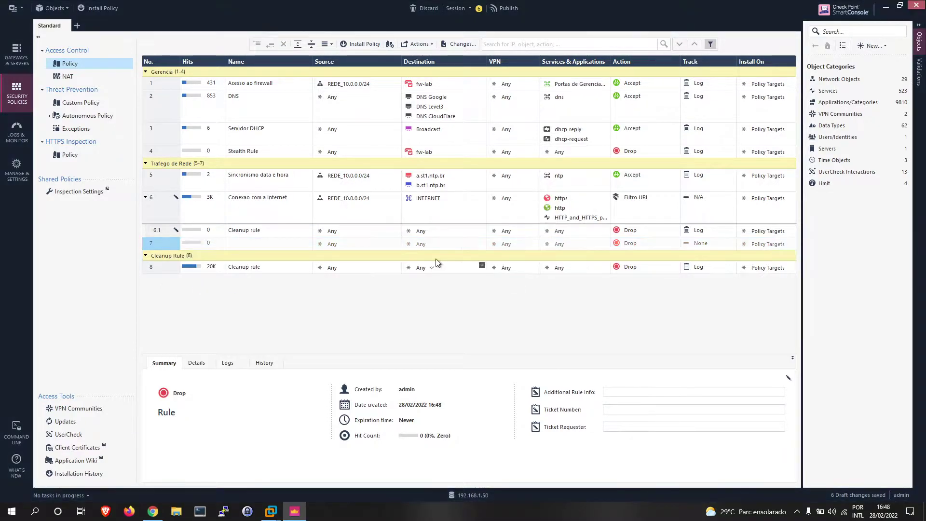
- Add two new rules above the Cleanup rule inside the Filtro URL layer of rule 6
click(252, 230)
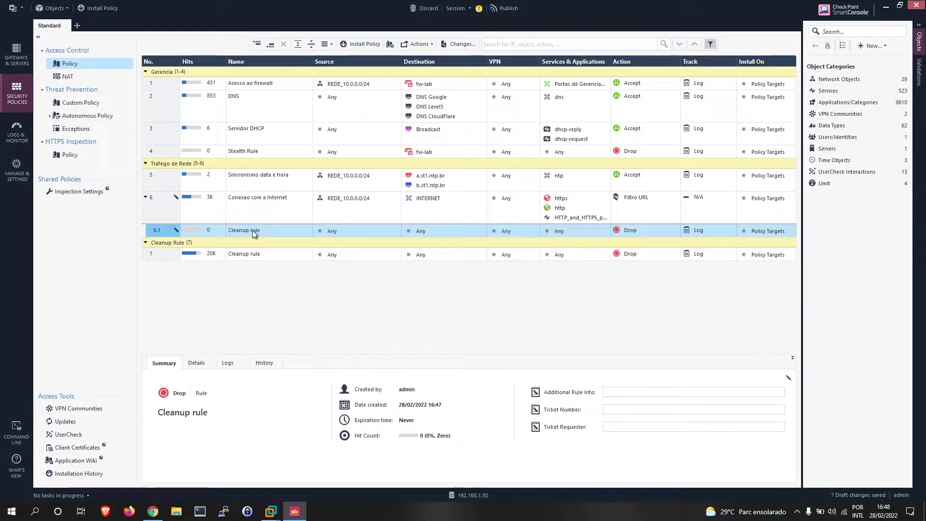
right_click(158, 230)
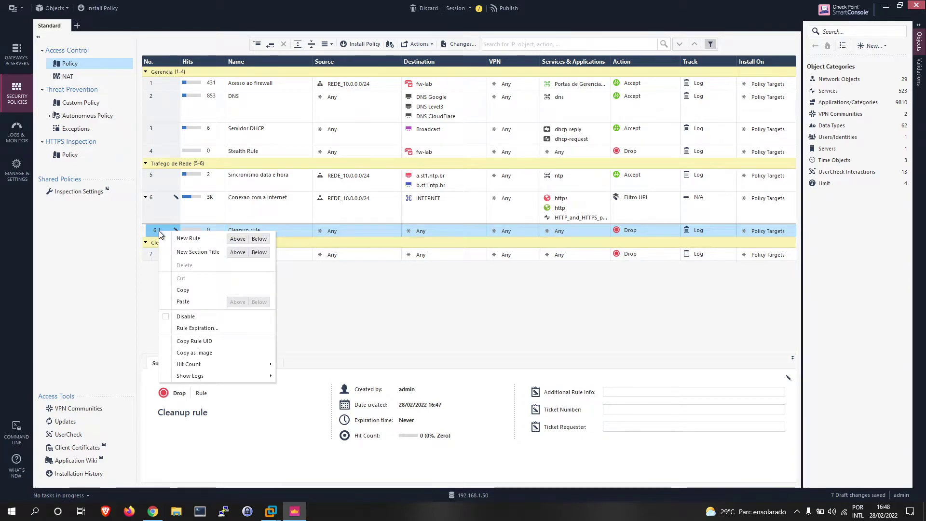
click(233, 240)
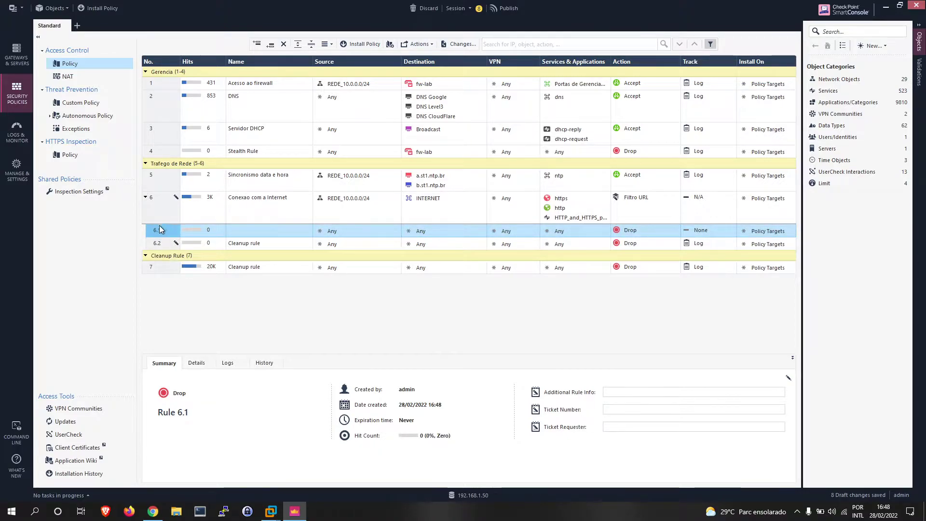
right_click(163, 229)
click(260, 236)
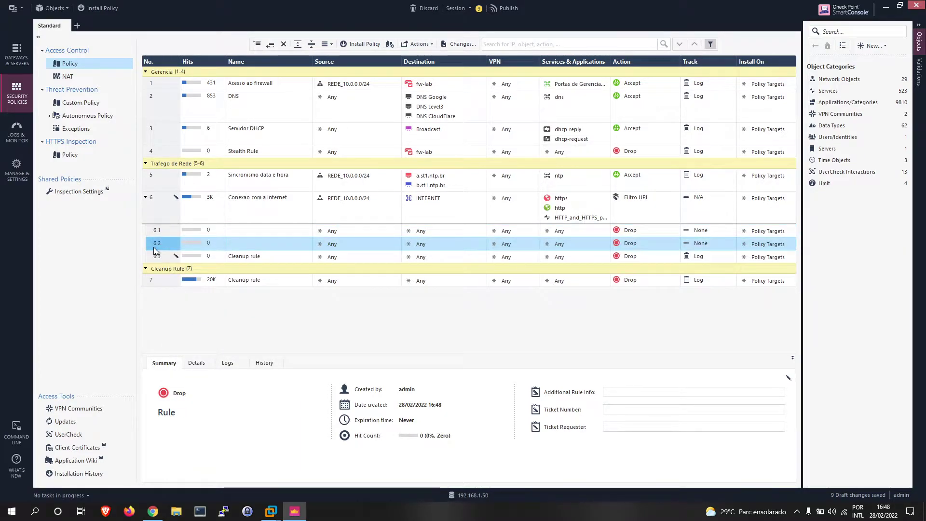
- Examine the source, destination and inline layer action of rule 6 alongside its sub-rules 6.1 to 6.3
click(155, 201)
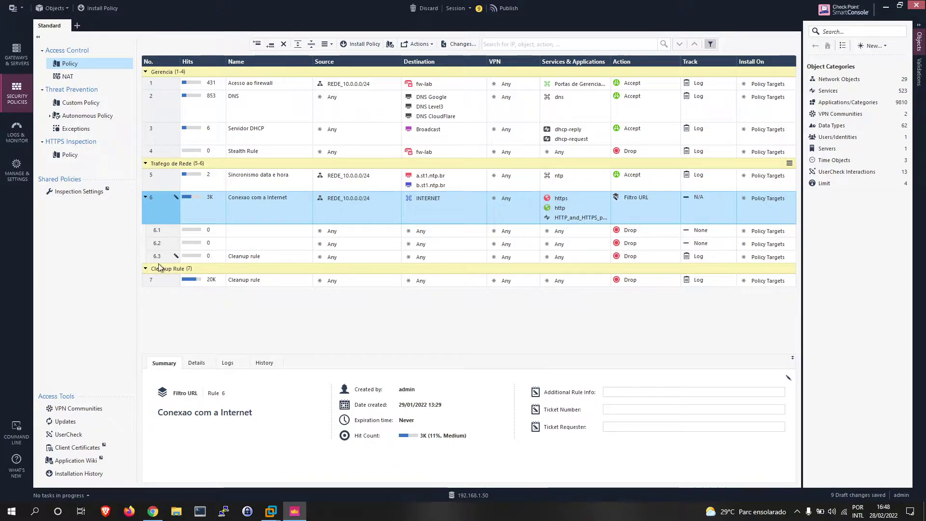
click(157, 232)
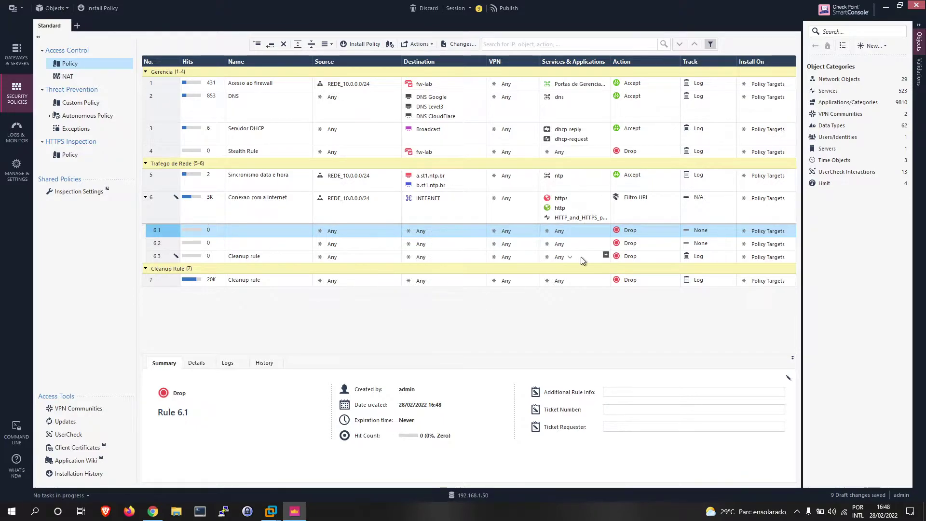
click(677, 196)
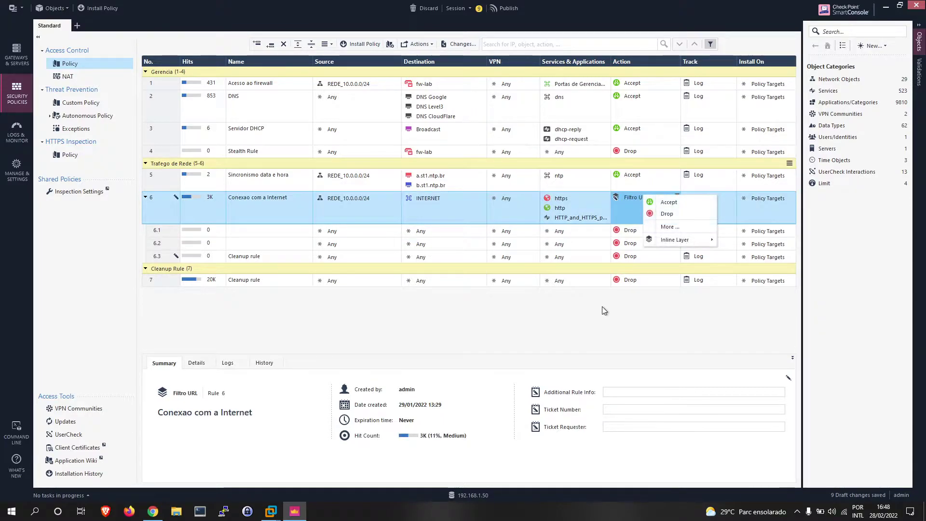
click(623, 231)
click(544, 222)
click(507, 232)
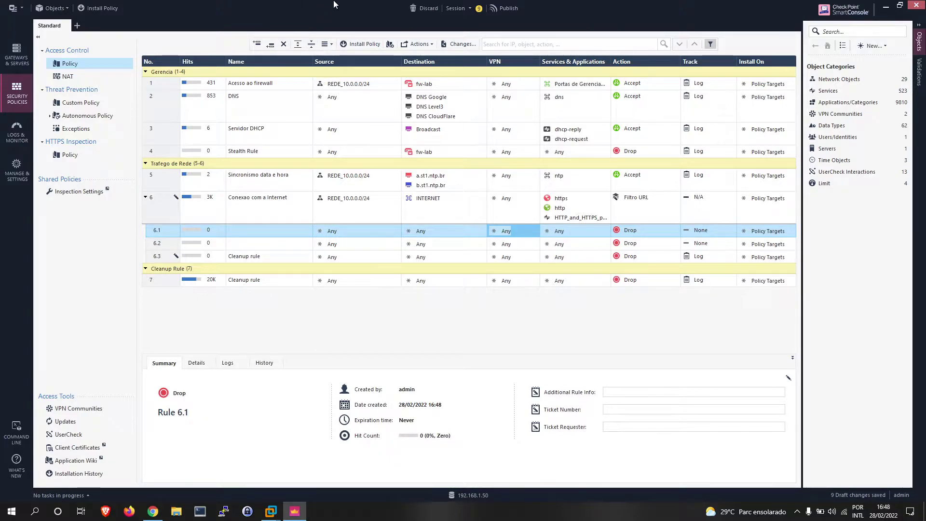
click(246, 201)
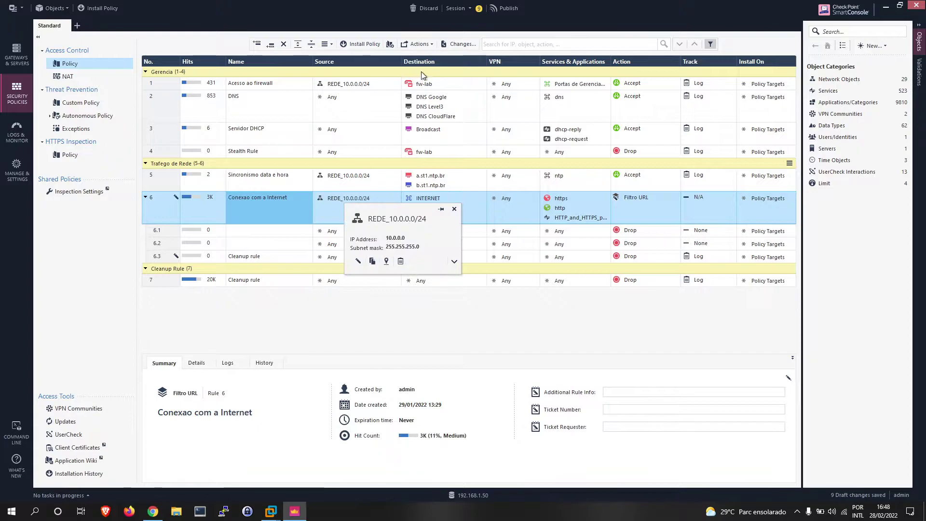
click(423, 200)
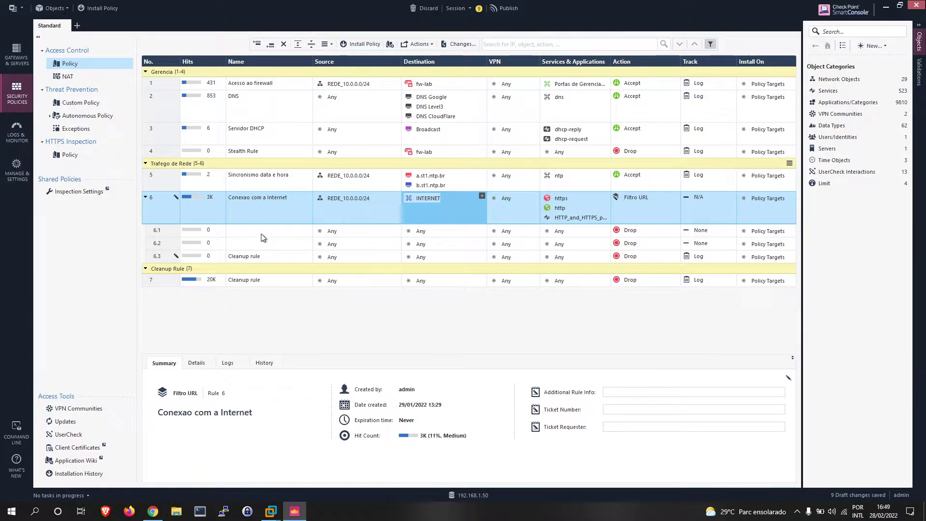
click(363, 232)
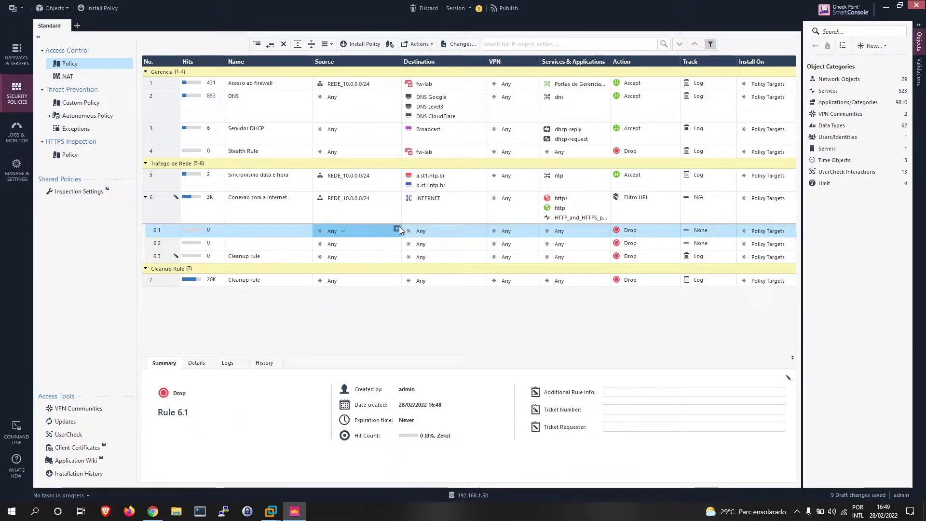
mouse_move(361, 198)
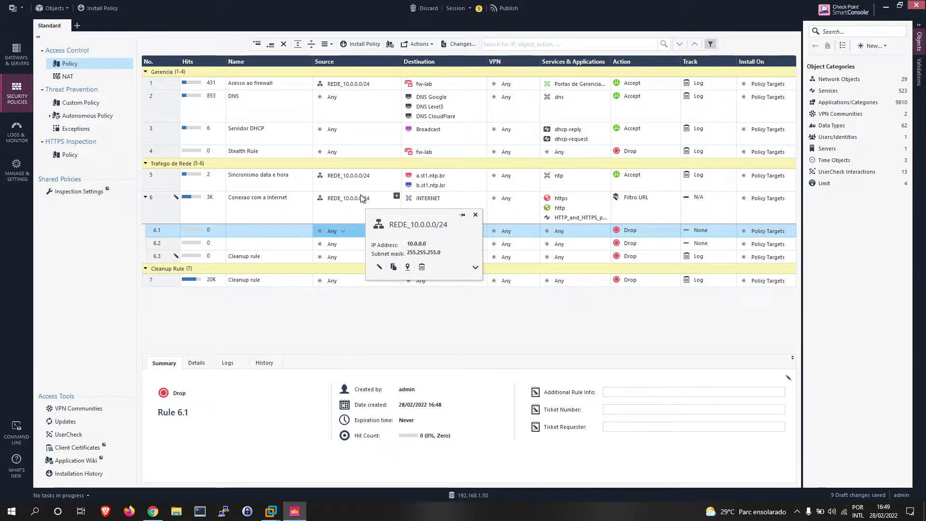
- Copy REDE_10.0.0.0/24 from rule 6 to the source of rules 6.1 and 6.2, and INTERNET to the destination of 6.1
click(348, 202)
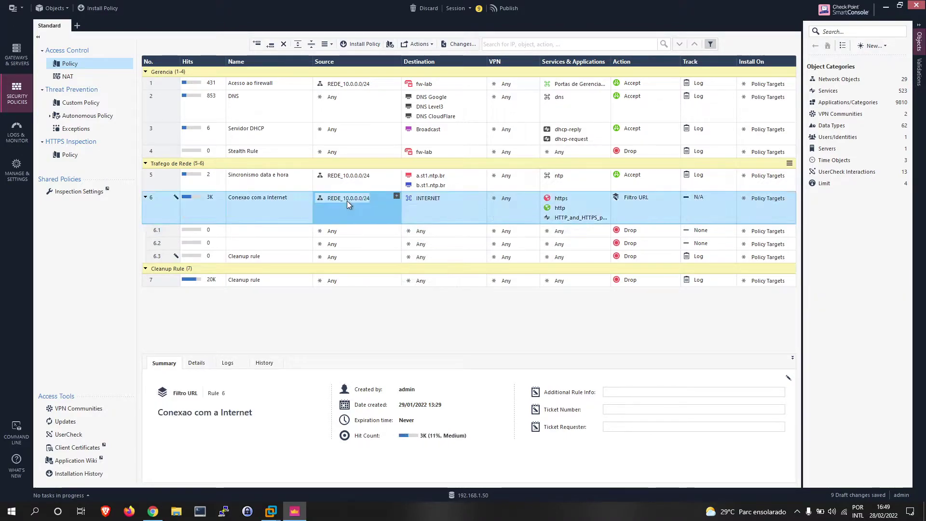
drag(340, 198, 340, 245)
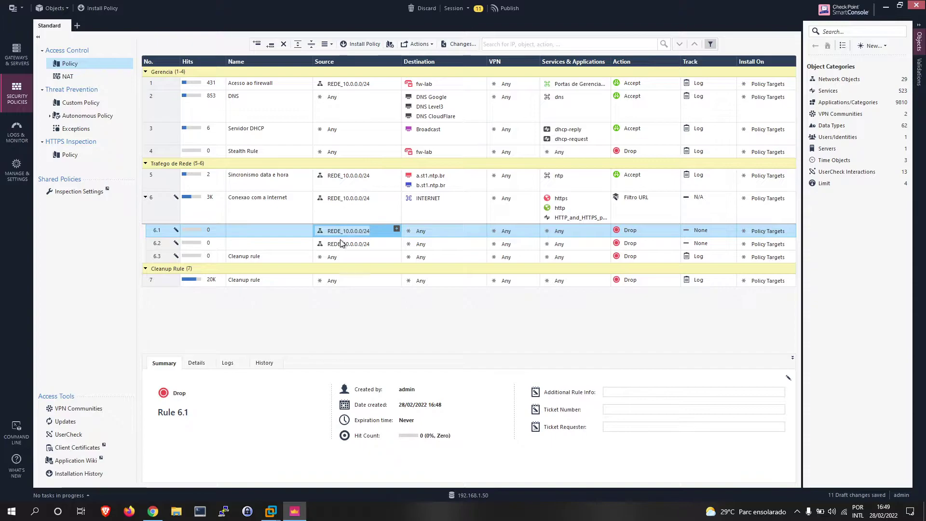
drag(433, 202, 436, 241)
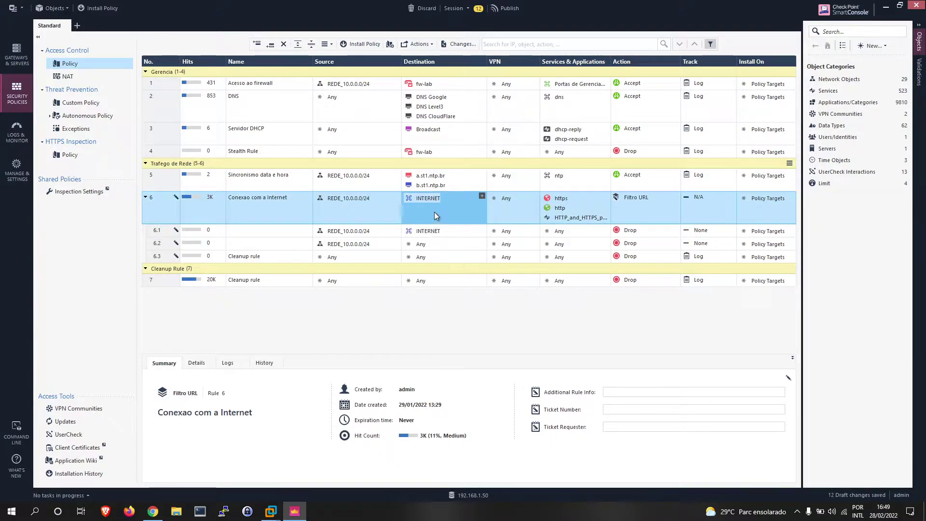
- Remove INTERNET from the destination of rule 6.1 and REDE_10.0.0.0/24 from the sources of rules 6.1 and 6.2
click(427, 231)
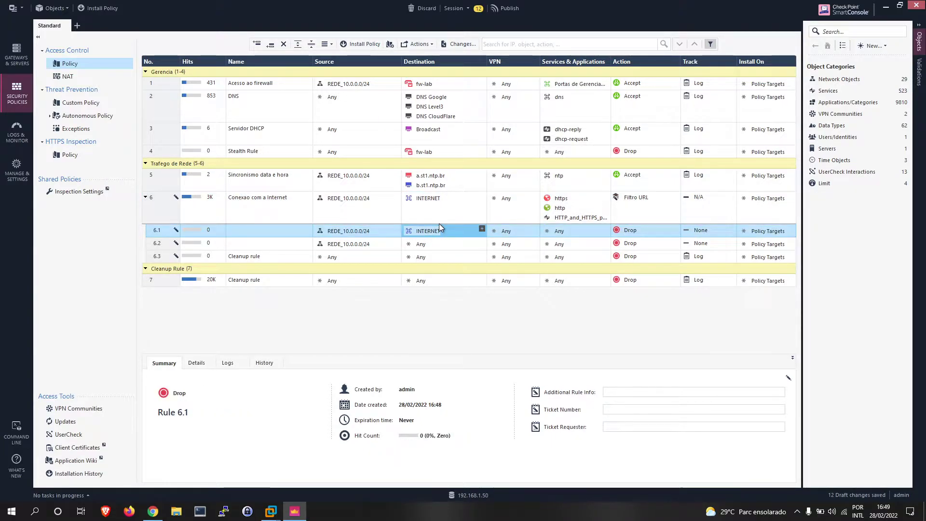
click(381, 230)
key(Delete)
key(Down)
key(Delete)
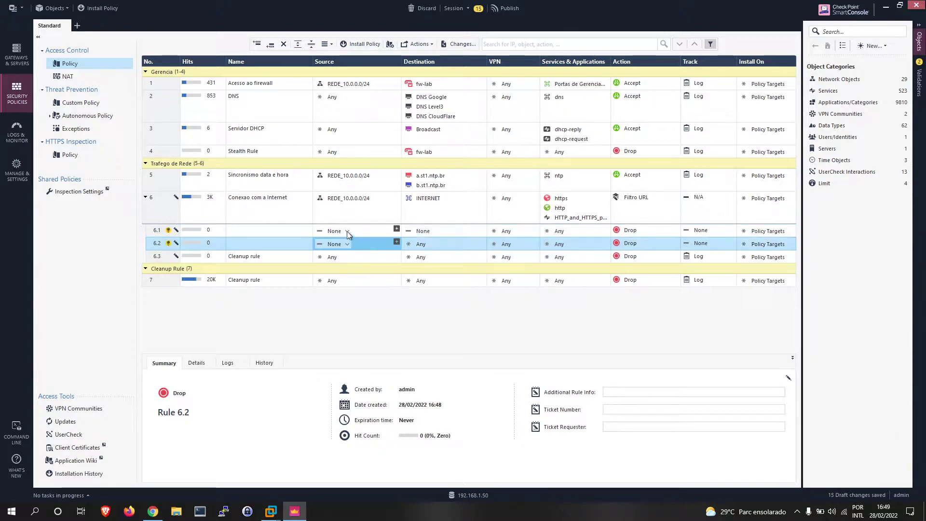
- Switch the sources of rules 6.1 and 6.2 and the destination of rule 6.1 to Any
click(396, 229)
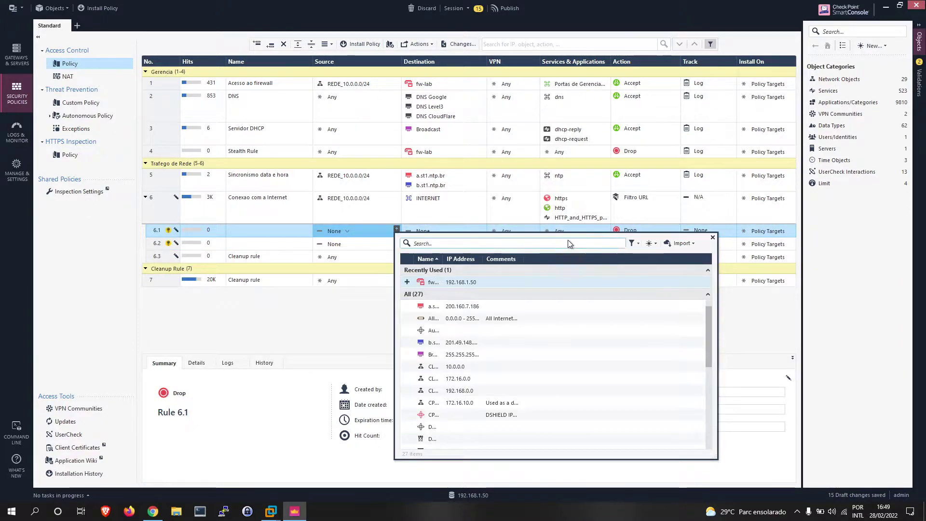
click(632, 232)
click(348, 231)
click(382, 242)
click(348, 244)
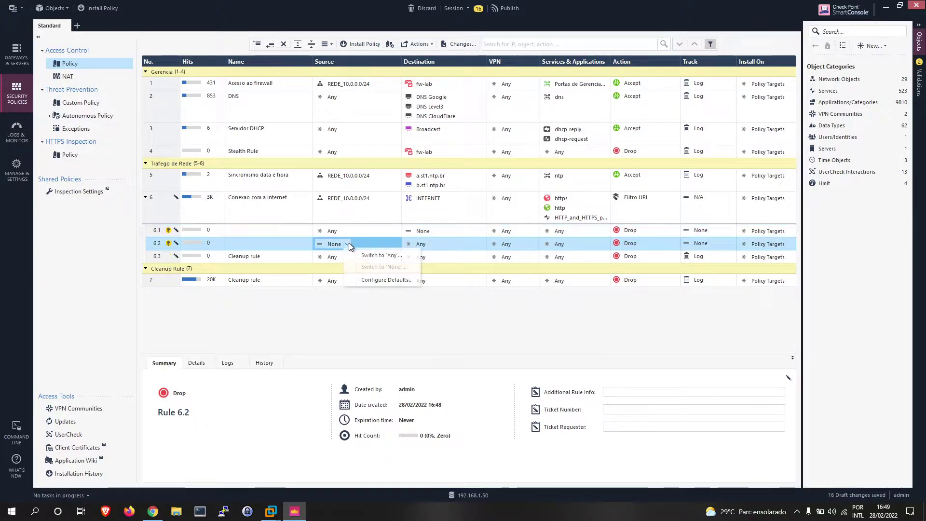
click(367, 255)
click(339, 199)
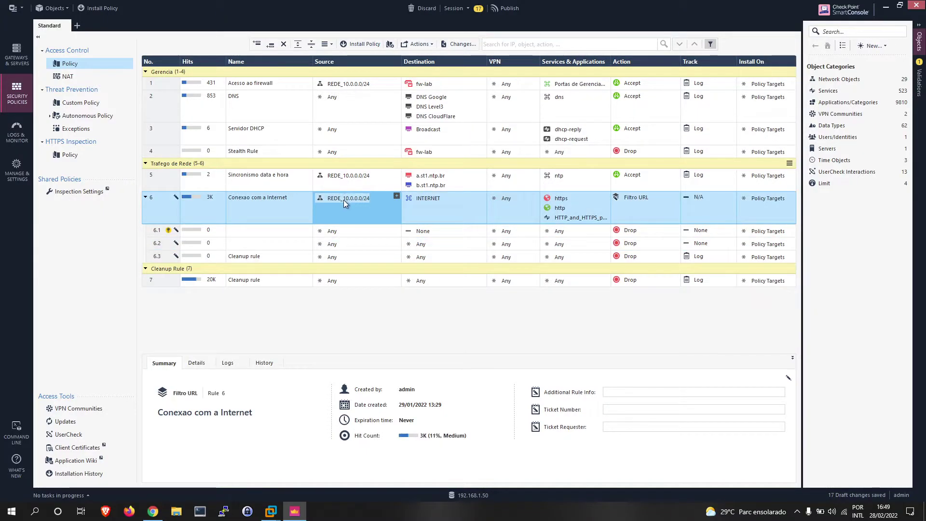
click(436, 231)
click(455, 241)
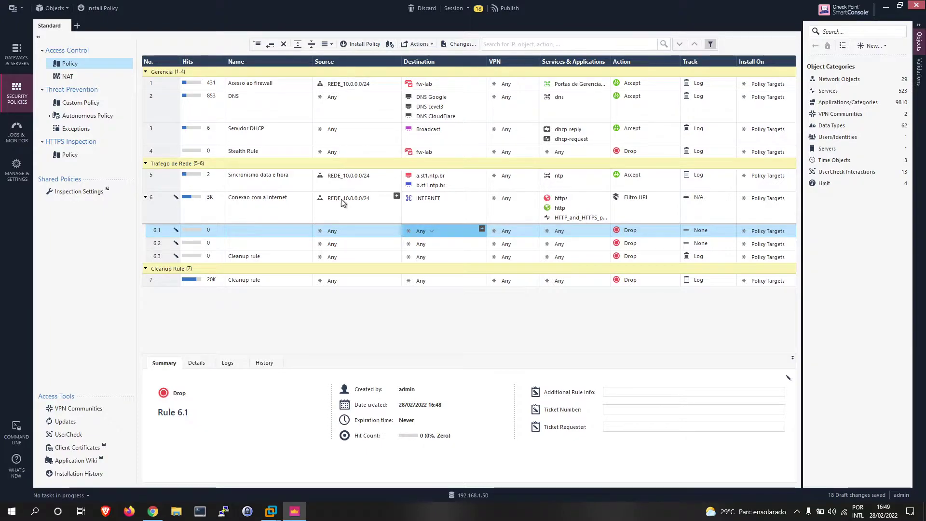
mouse_move(343, 203)
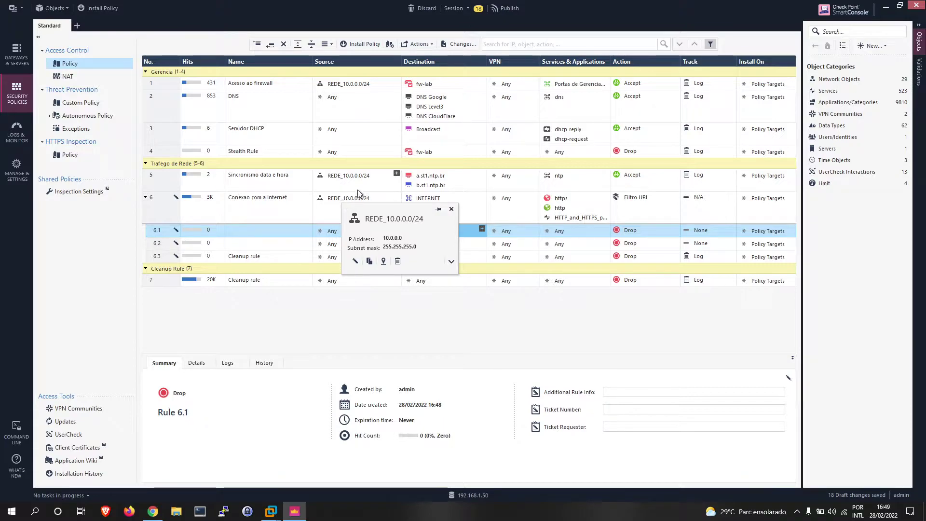
click(349, 197)
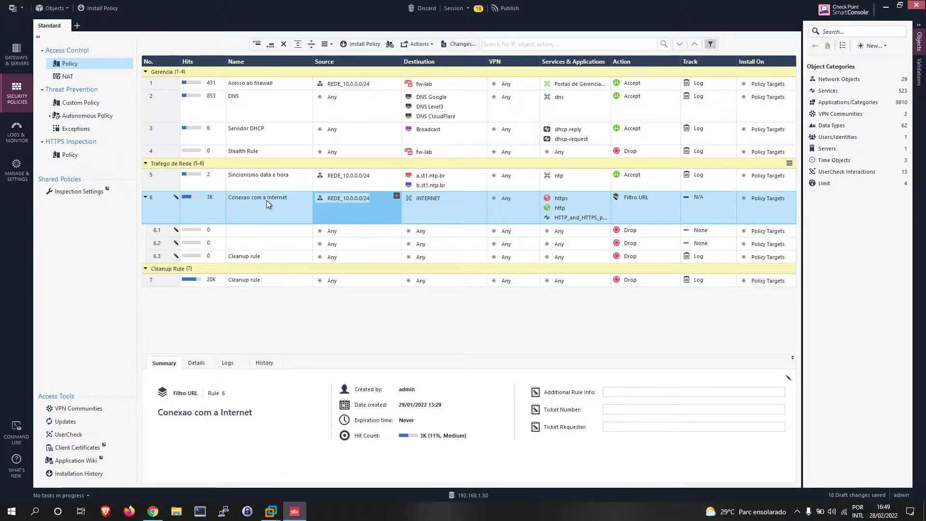
mouse_move(327, 200)
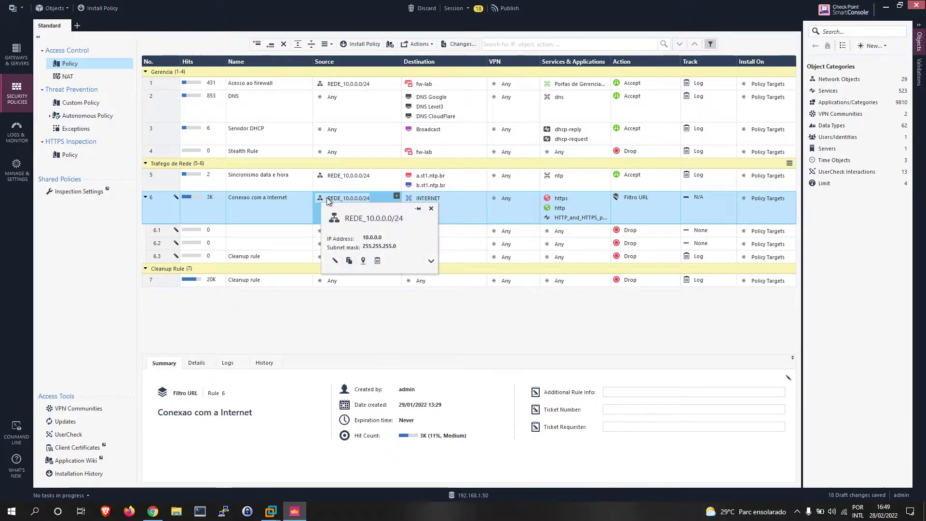
- Name rule 6.1 "Site Liberados" and rule 6.2 "Sites Bloqueados"
click(271, 232)
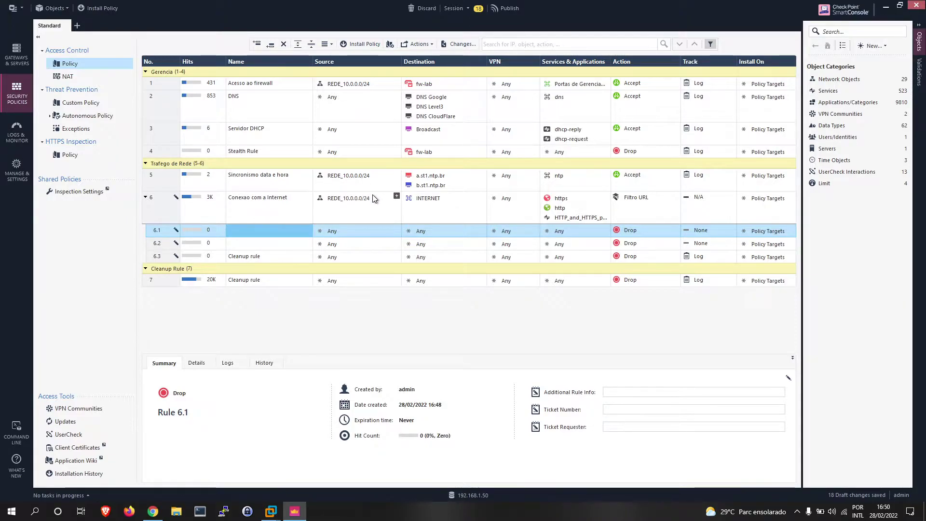
click(248, 231)
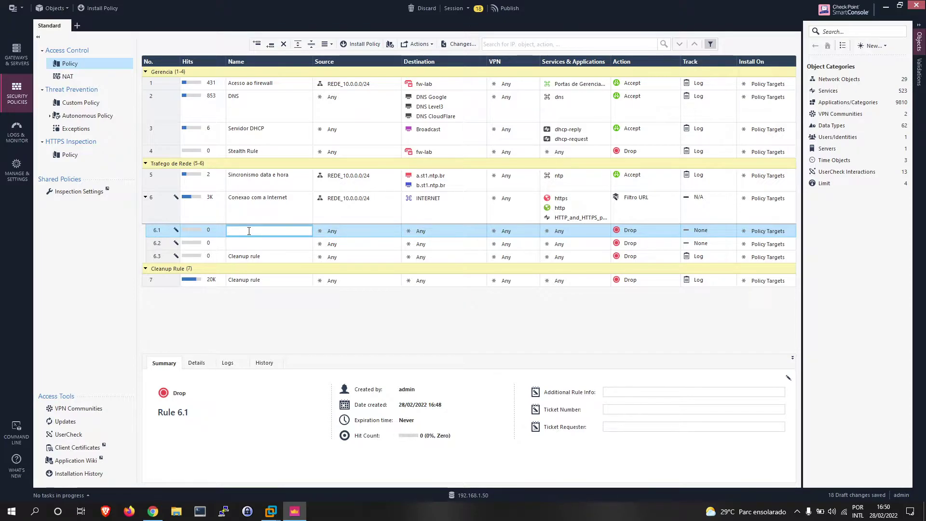
text(Site Liberados)
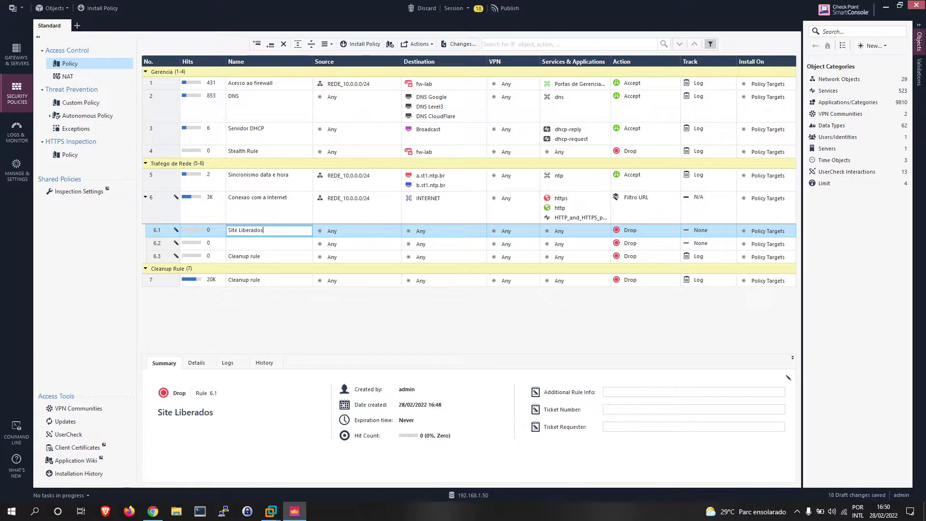
click(253, 243)
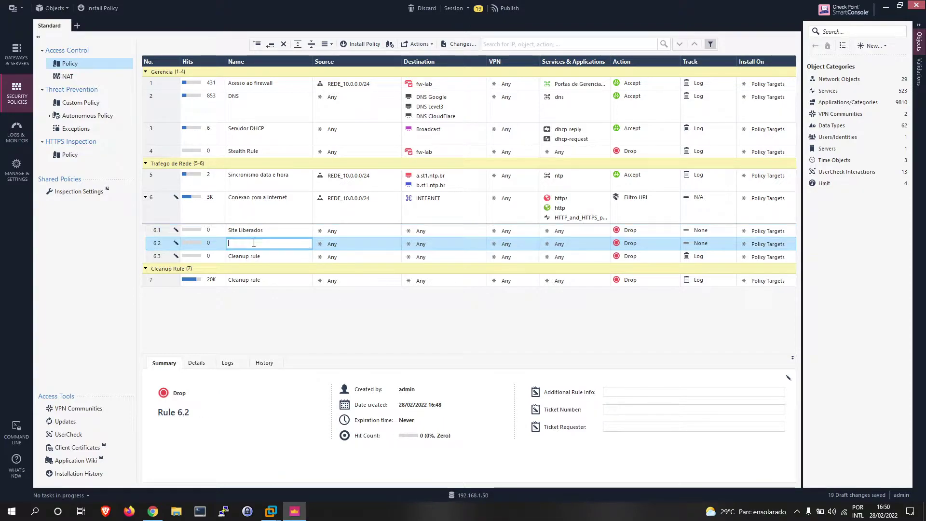
text(Sites Bloqueados)
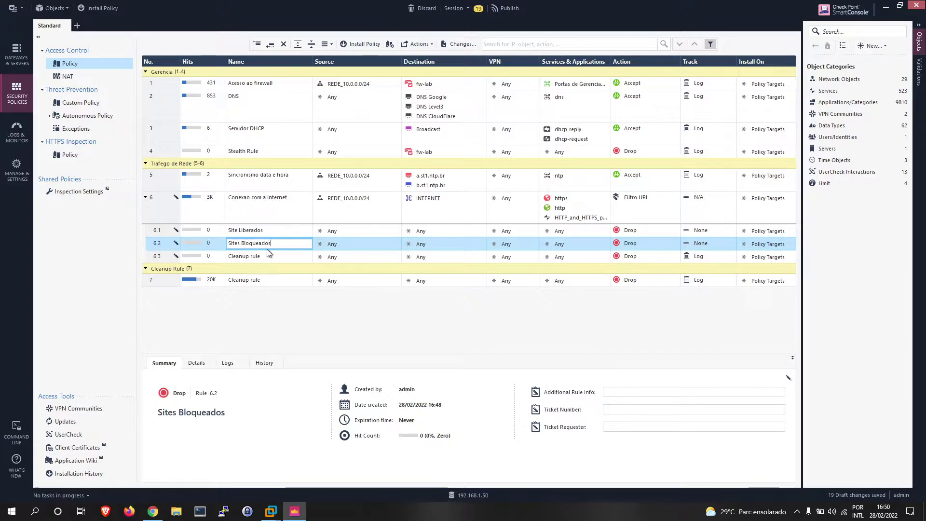
click(336, 230)
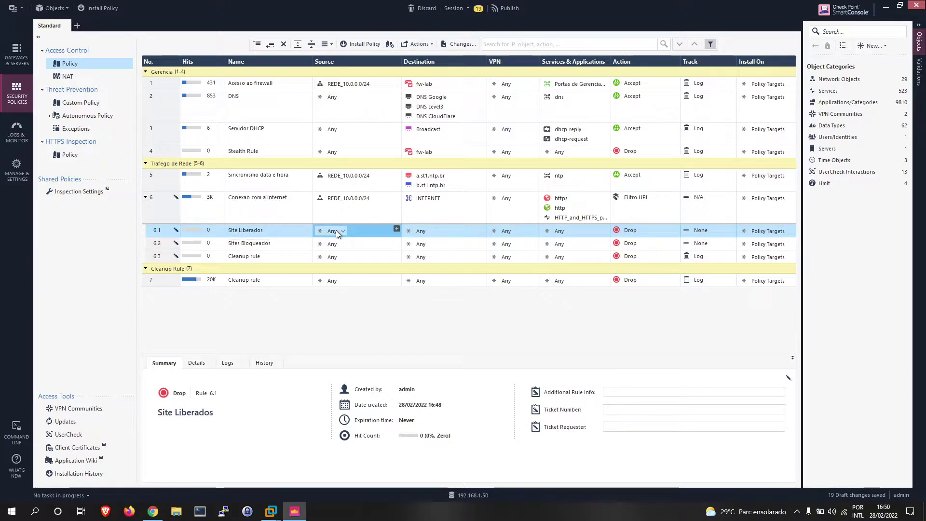
- Add a rule below Sites Bloqueados and name it "Acesso a Internet liberado"
click(294, 242)
right_click(163, 244)
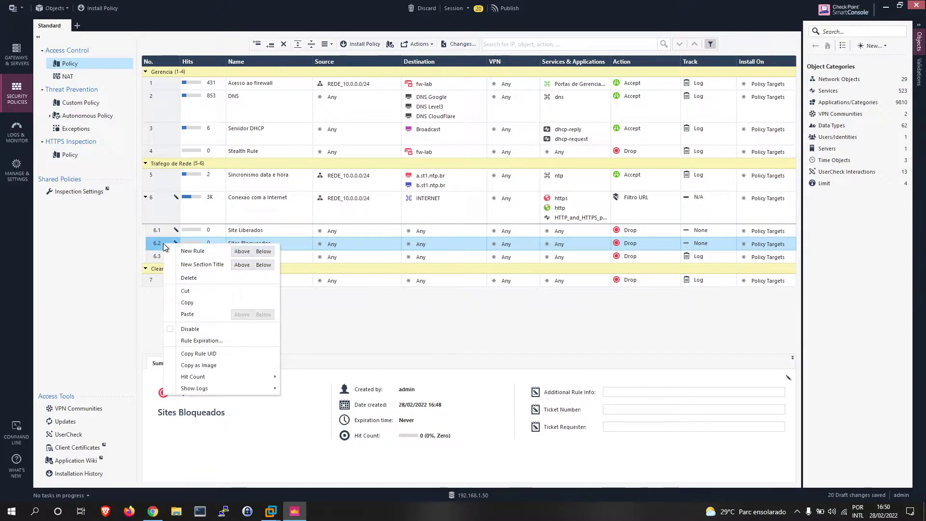
click(268, 250)
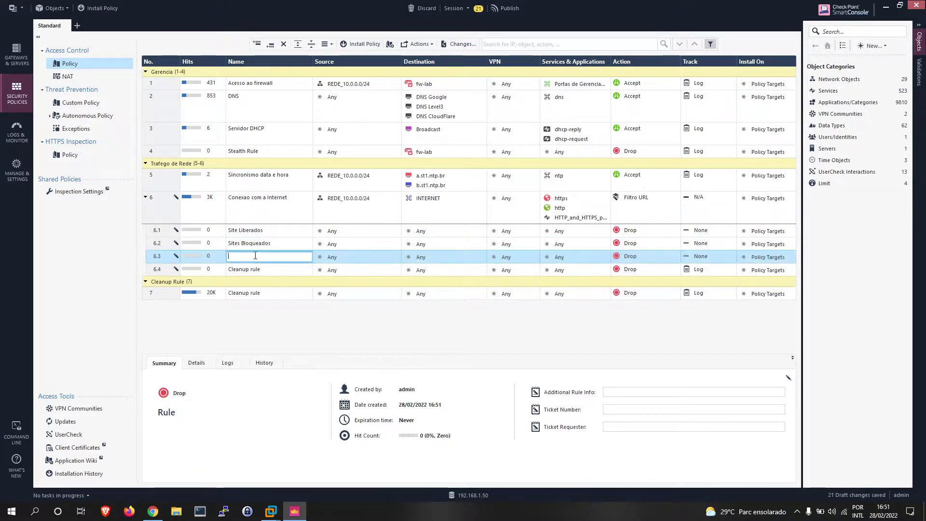
text(Sites)
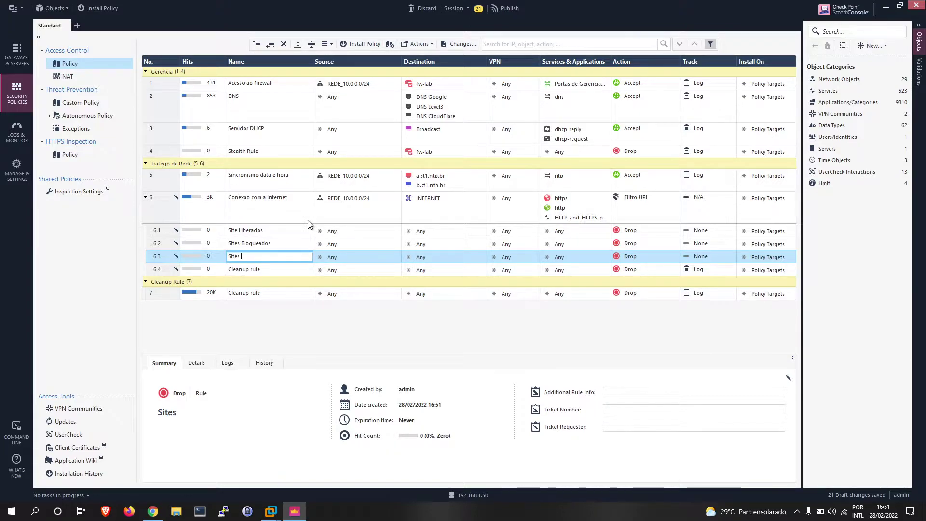
key(BackSpace)
key(BackSpace)
key(BackSpace)
key(BackSpace)
key(BackSpace)
key(BackSpace)
text(Acesso a Int)
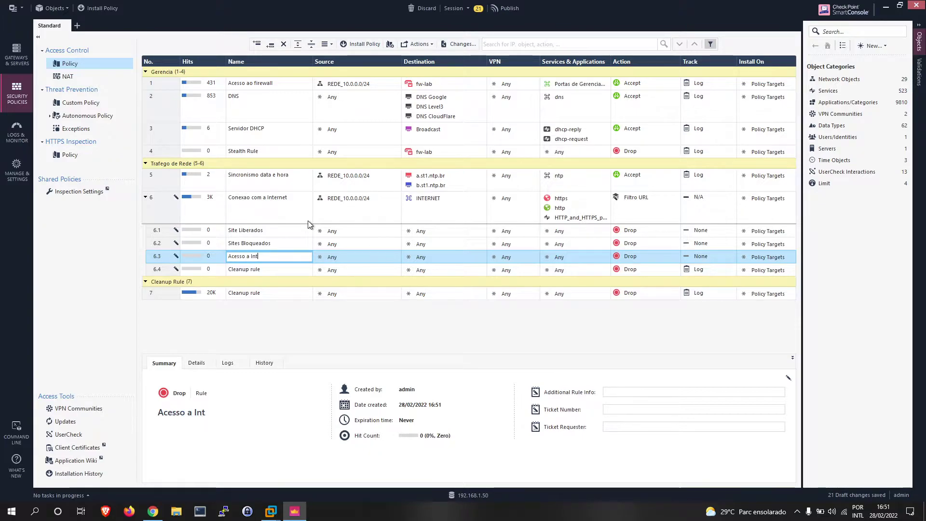
text(ernet liberado)
click(301, 232)
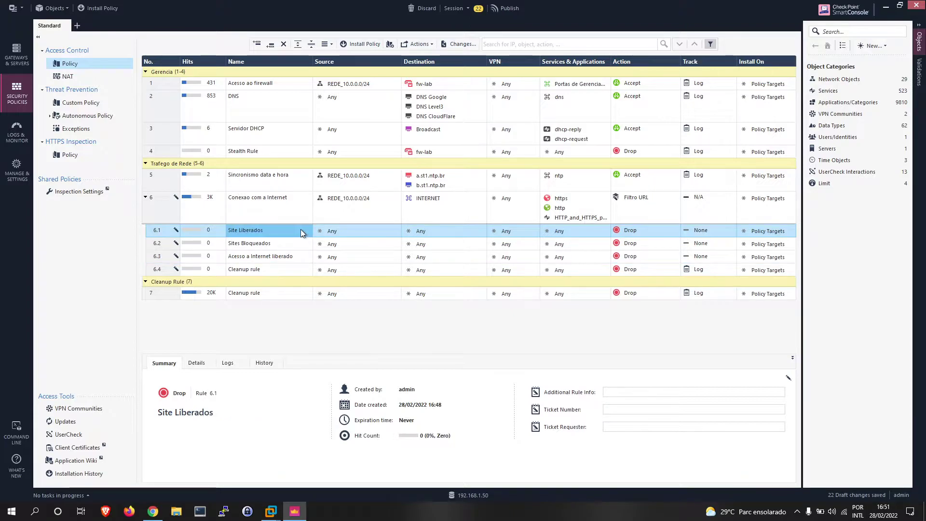
- Set the action of rules 6.1 Site Liberados and 6.3 Acesso a Internet liberado to Accept
click(648, 234)
click(652, 230)
click(669, 242)
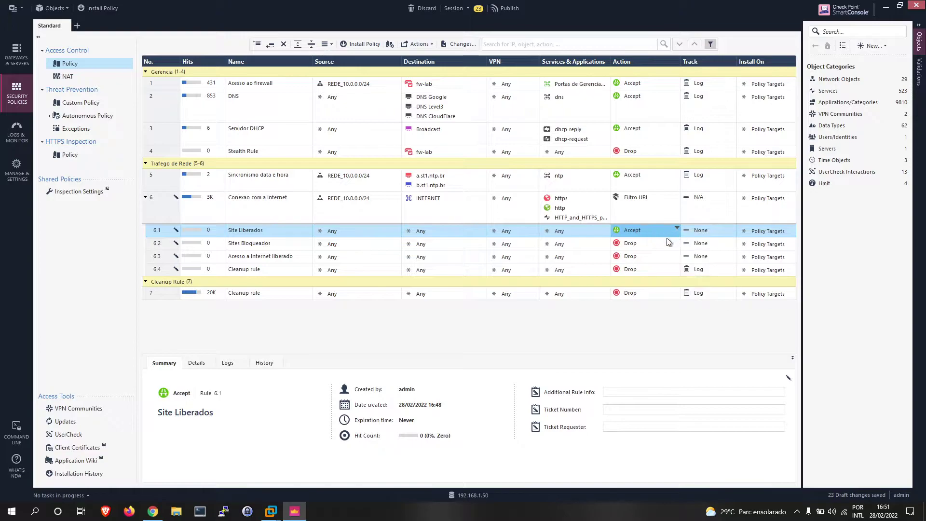
click(676, 255)
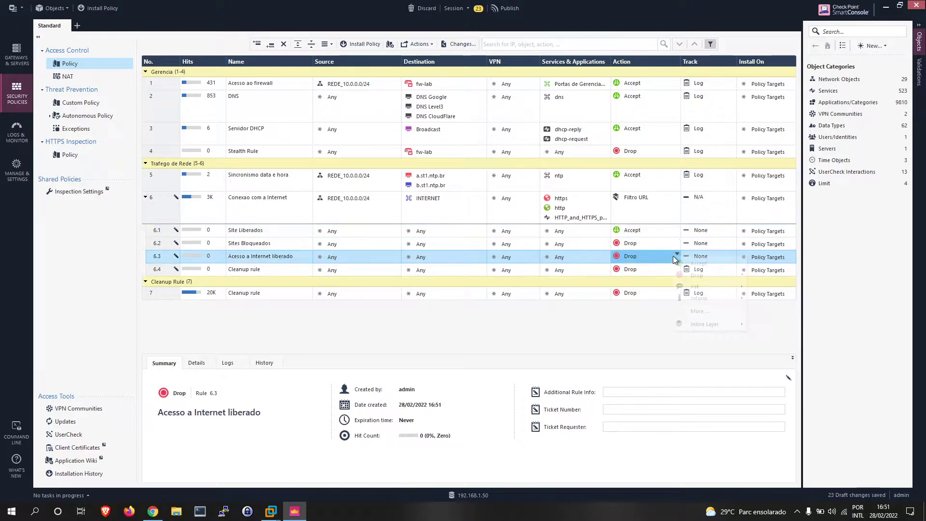
click(698, 264)
click(668, 229)
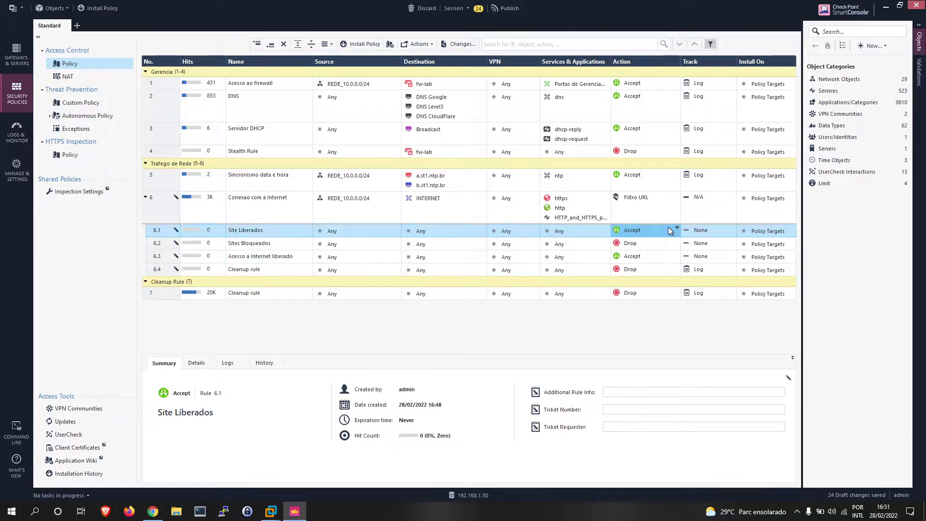
- Set the action of rule 6.2 Sites Bloqueados to Drop with the "Blocked Message - Access Control" UserCheck
click(650, 243)
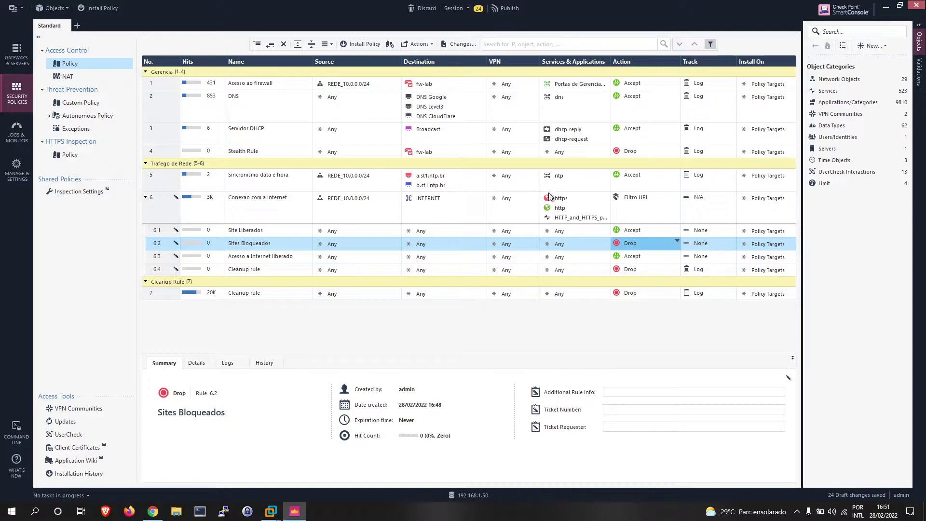
click(671, 245)
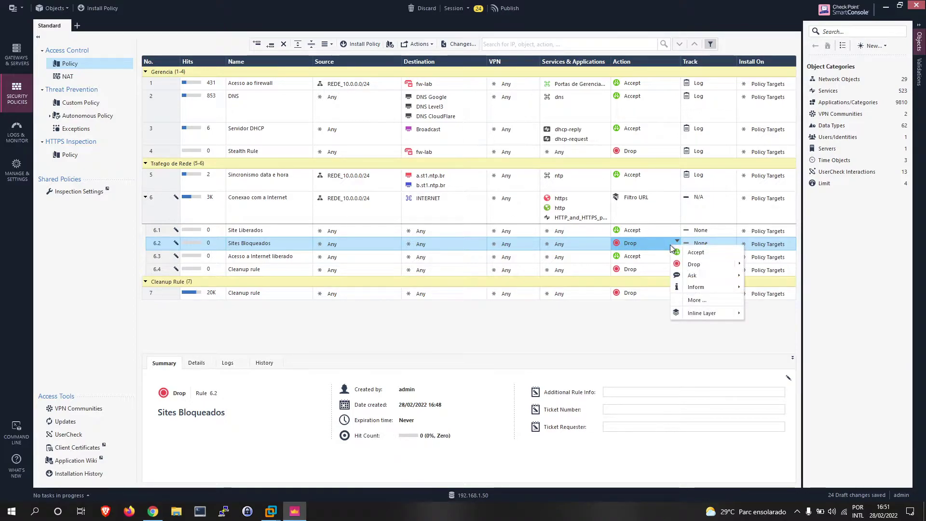
mouse_move(740, 268)
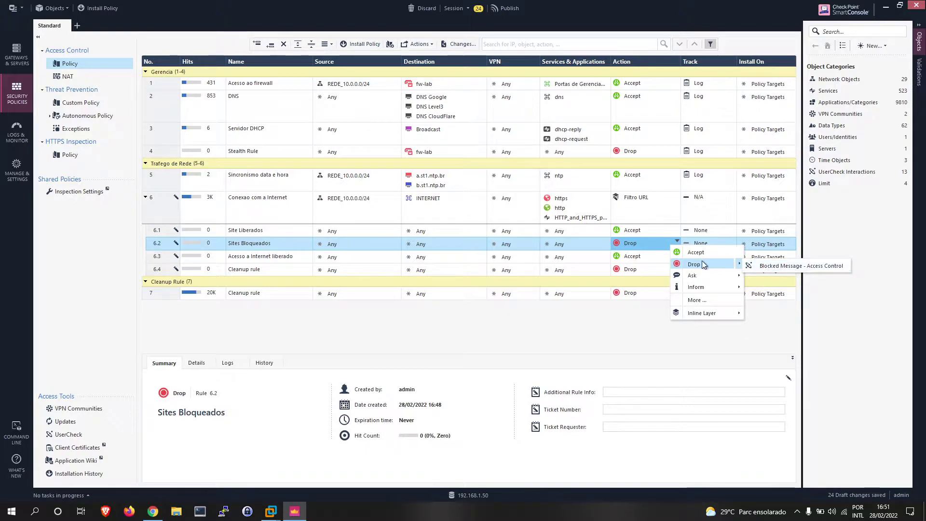
click(772, 265)
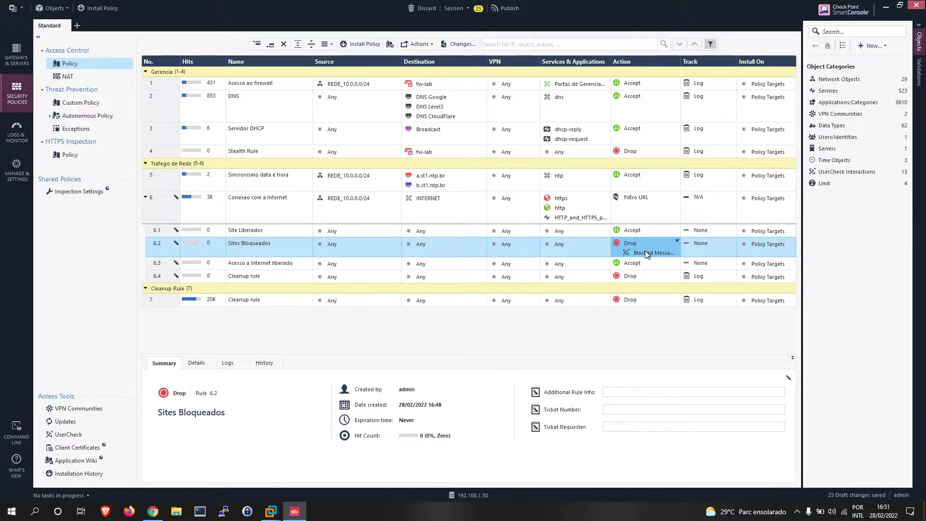
- Open the UserCheck blocked message from rule 6.2's action settings for editing and add Portuguese as a message language
mouse_move(646, 254)
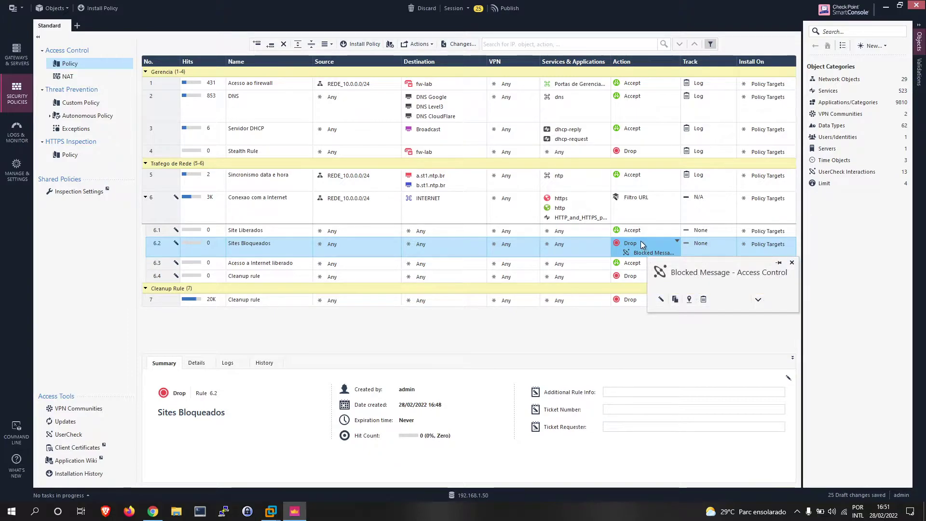
right_click(642, 243)
click(431, 246)
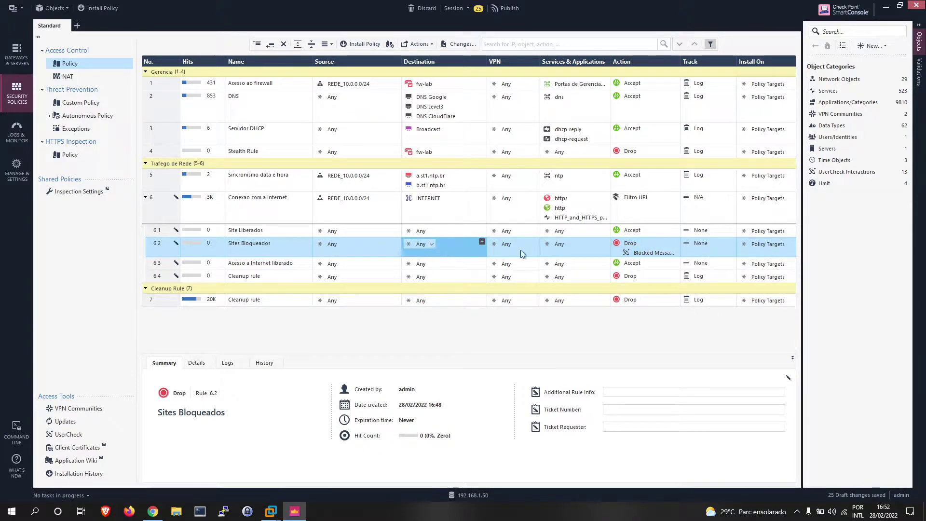
right_click(652, 246)
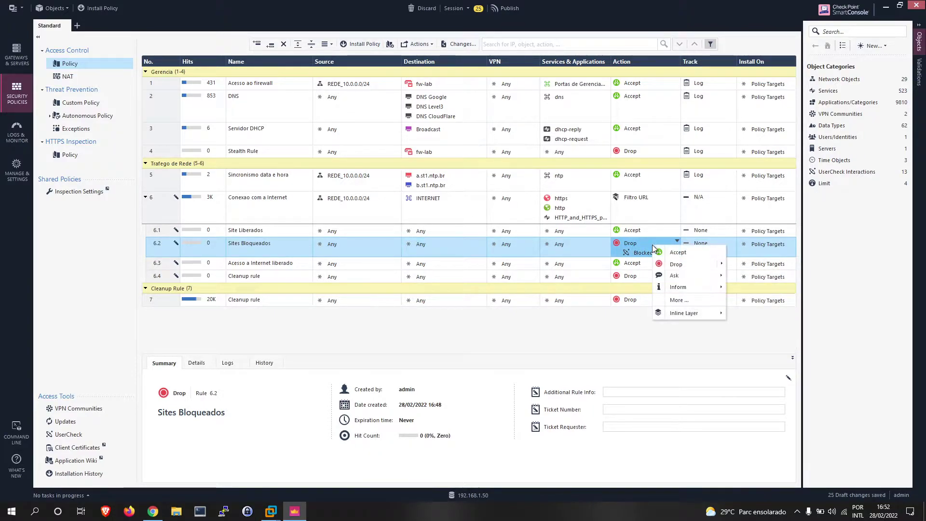
click(682, 299)
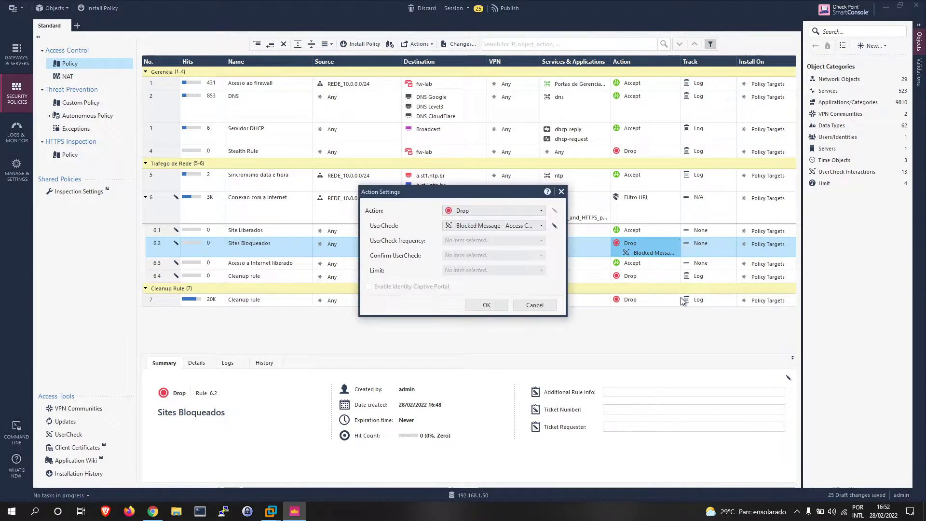
click(554, 226)
drag(559, 189, 516, 102)
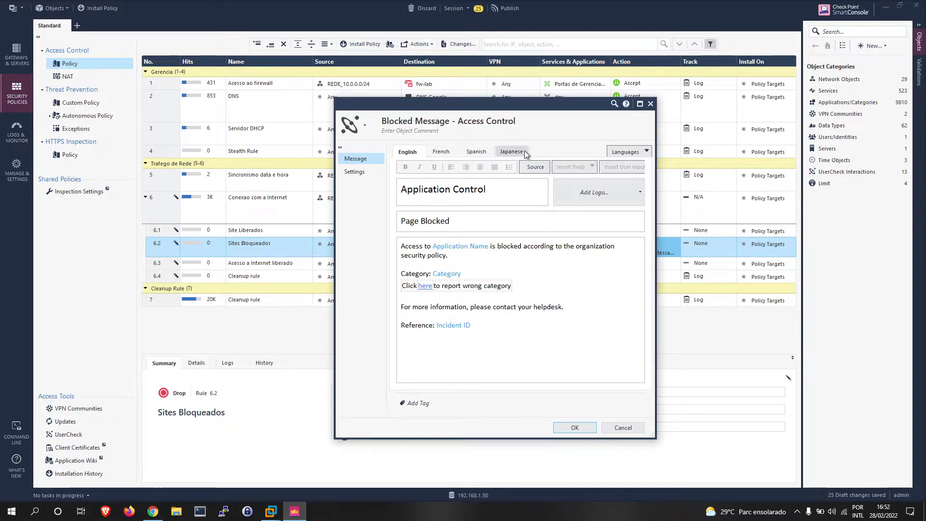
click(636, 152)
drag(717, 195, 711, 295)
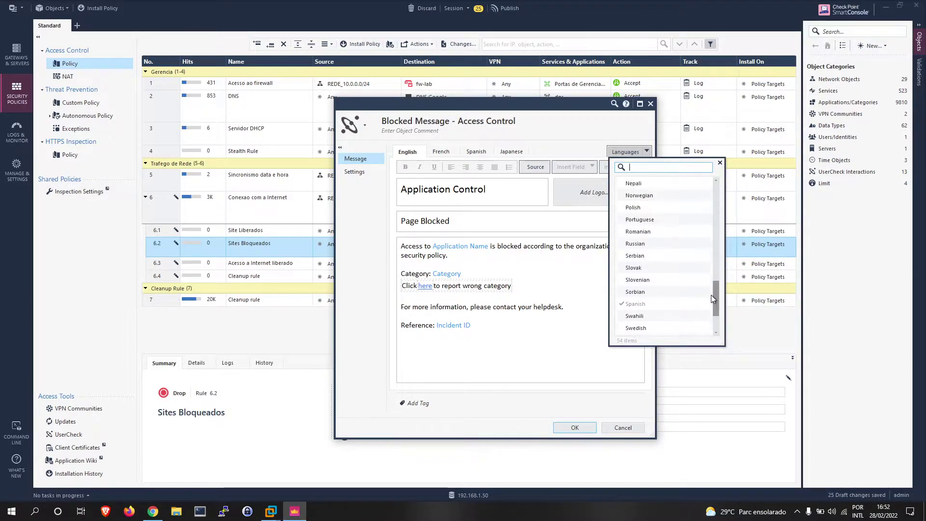
click(662, 225)
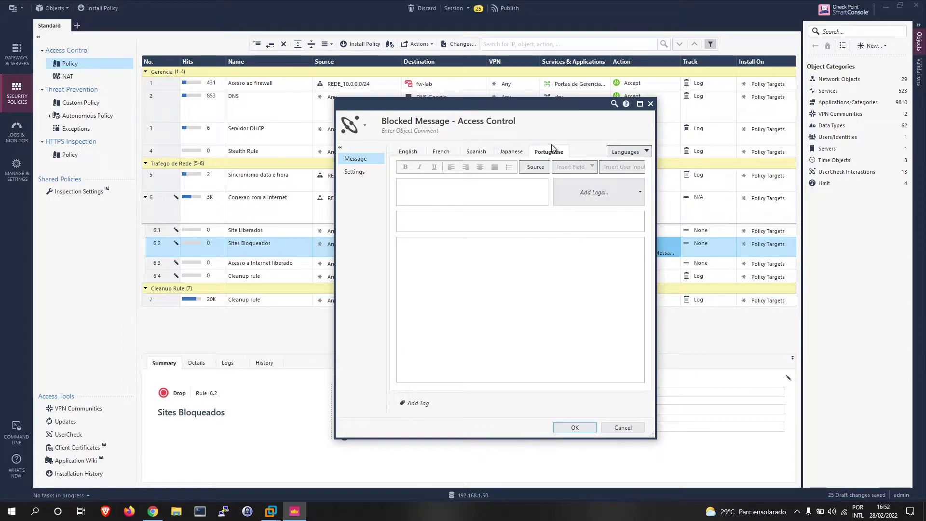
- Title the Portuguese version of the blocked message "Controle de aplicativos"
click(420, 152)
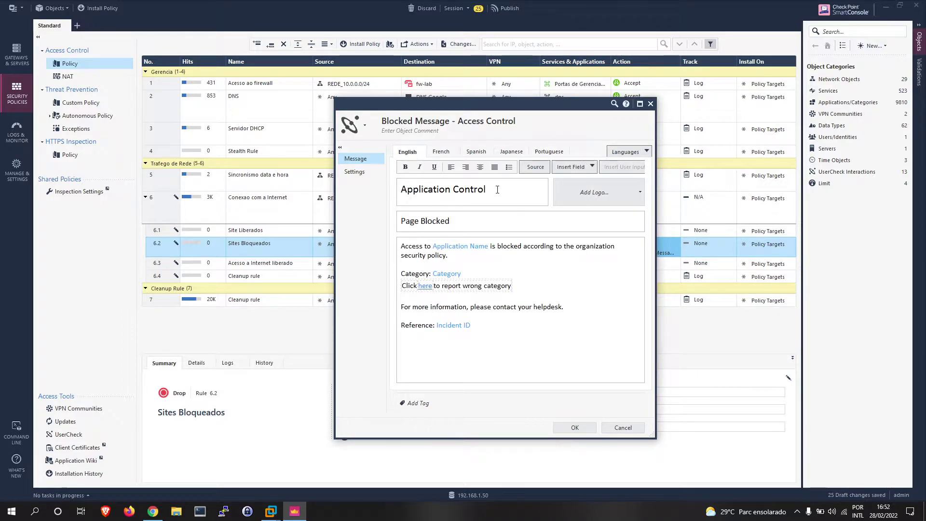
drag(496, 189, 378, 186)
drag(497, 195, 409, 193)
key(ctrl+c)
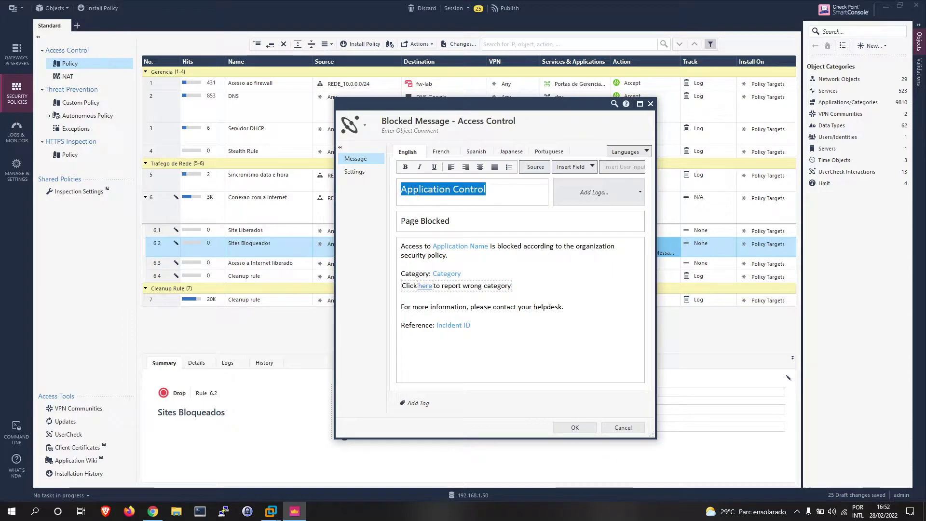
click(547, 153)
click(443, 195)
key(ctrl+v)
drag(496, 188, 356, 190)
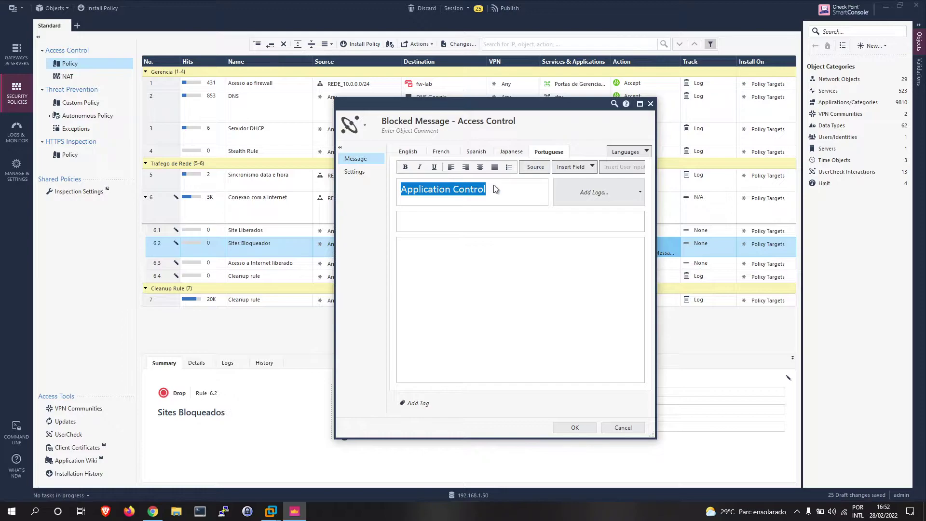
text(Contrll)
key(BackSpace)
key(BackSpace)
text(ole de aplicativos)
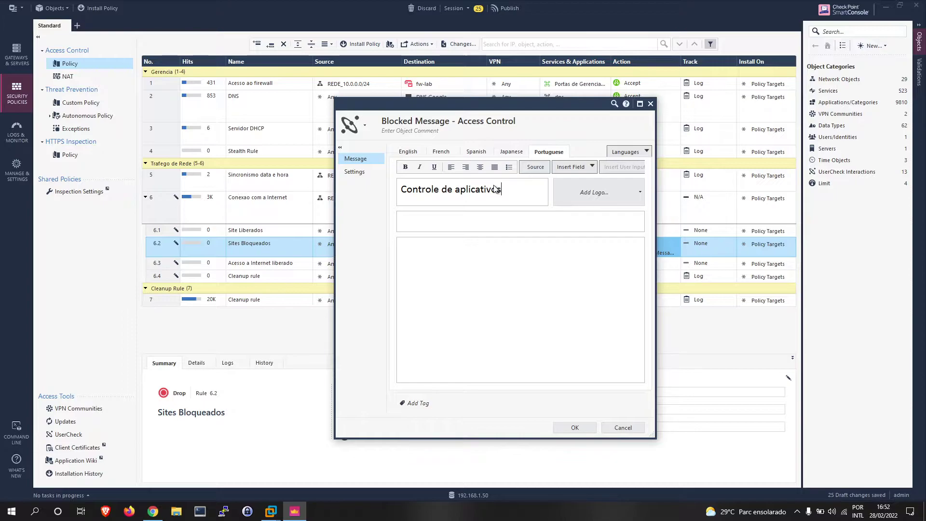
- Add the Check Point logo to the message and enter "Bloqueio de Página" as the Portuguese heading
click(622, 183)
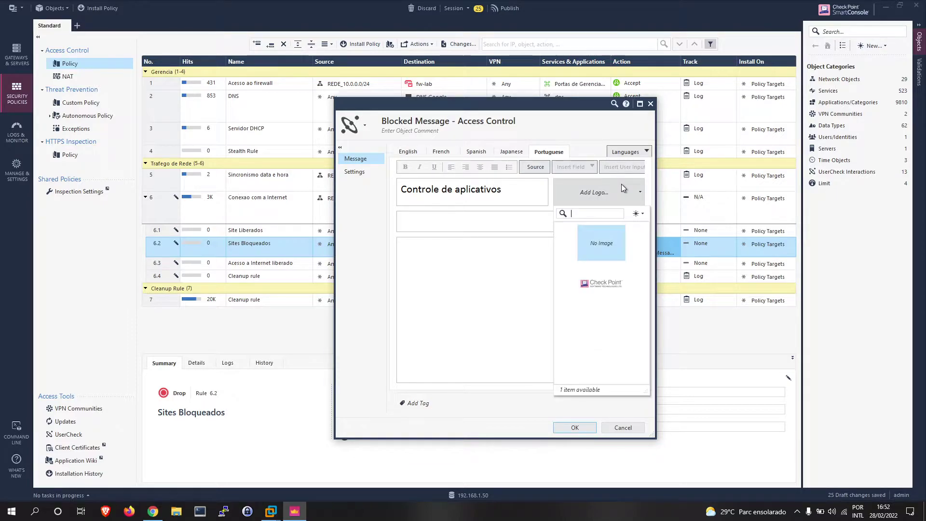
click(604, 291)
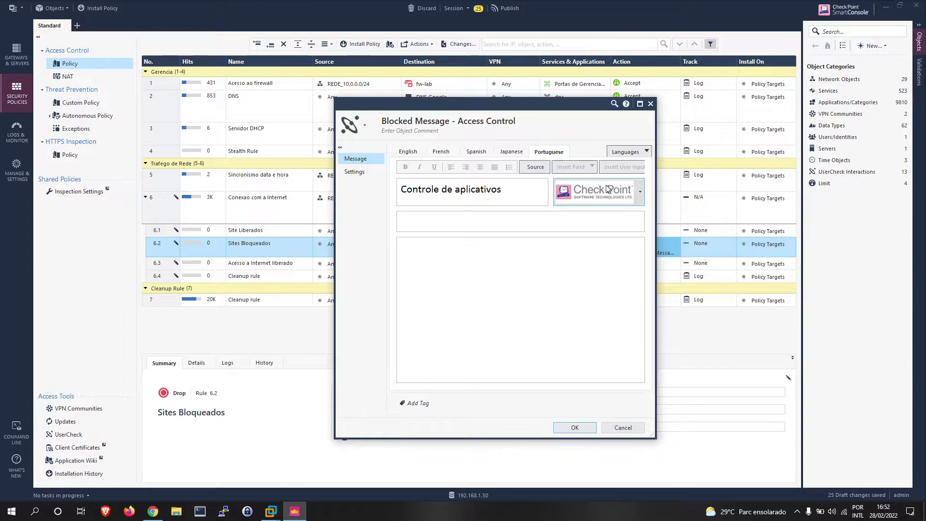
click(409, 152)
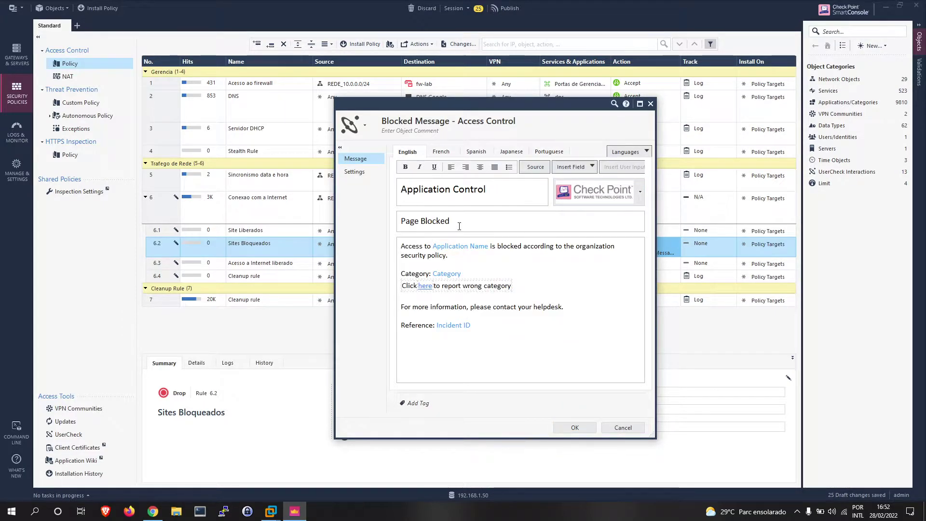
drag(451, 221, 395, 208)
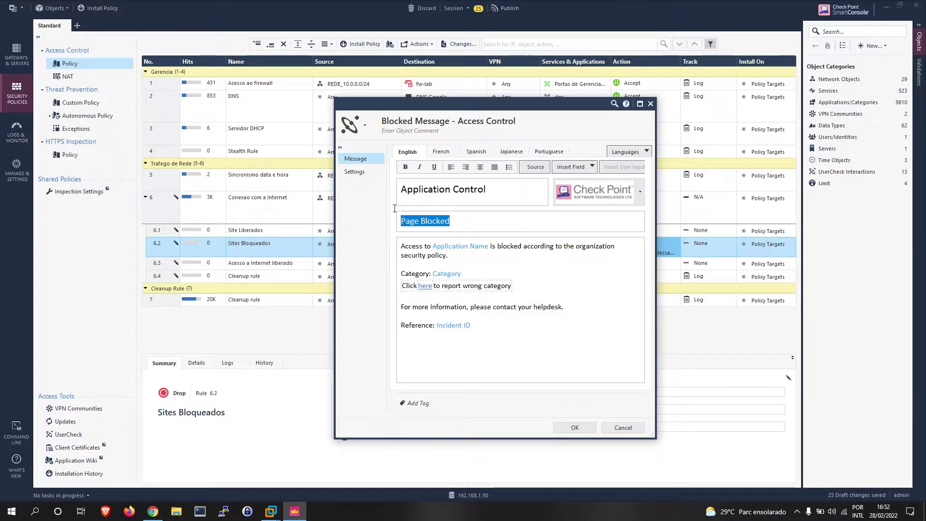
click(543, 152)
click(433, 216)
text(Bloqueio de)
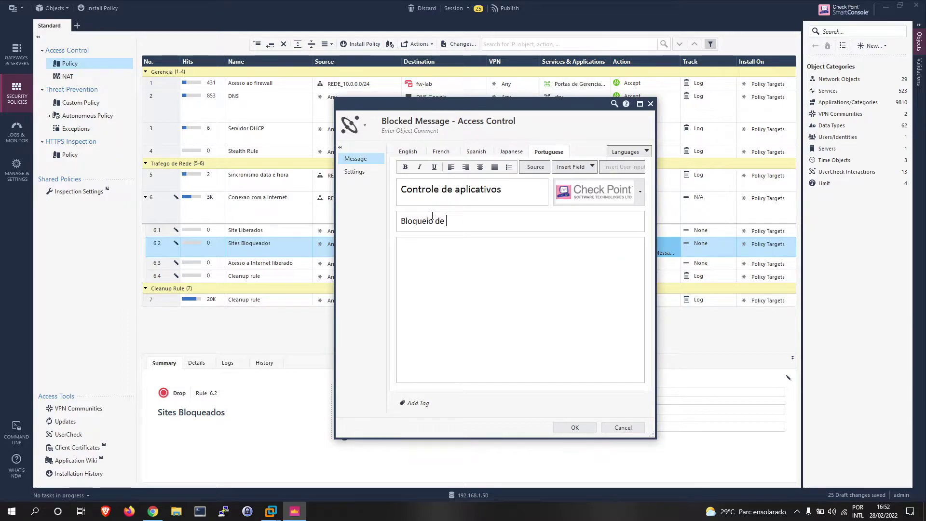
text( Página)
- Copy the full English message body into the Portuguese version's body
click(410, 153)
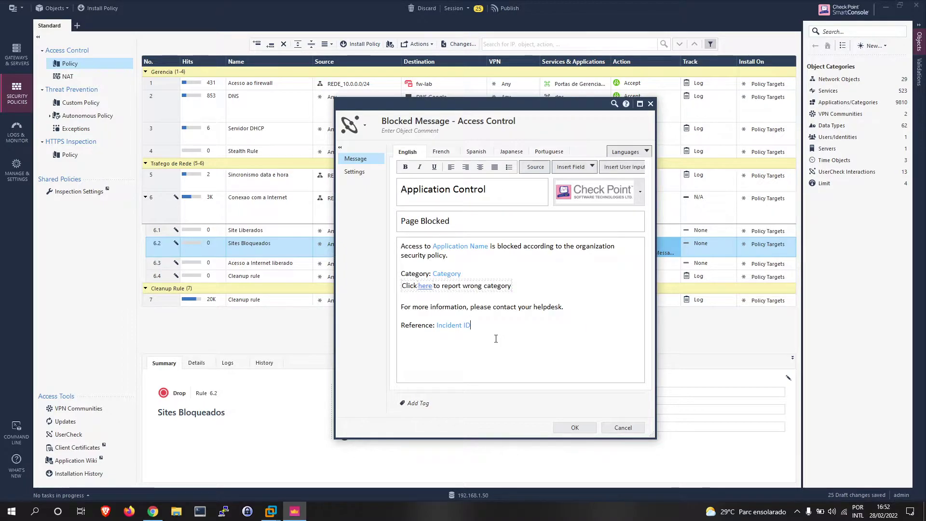
drag(476, 333, 513, 175)
key(ctrl+c)
click(548, 151)
click(433, 240)
key(ctrl+v)
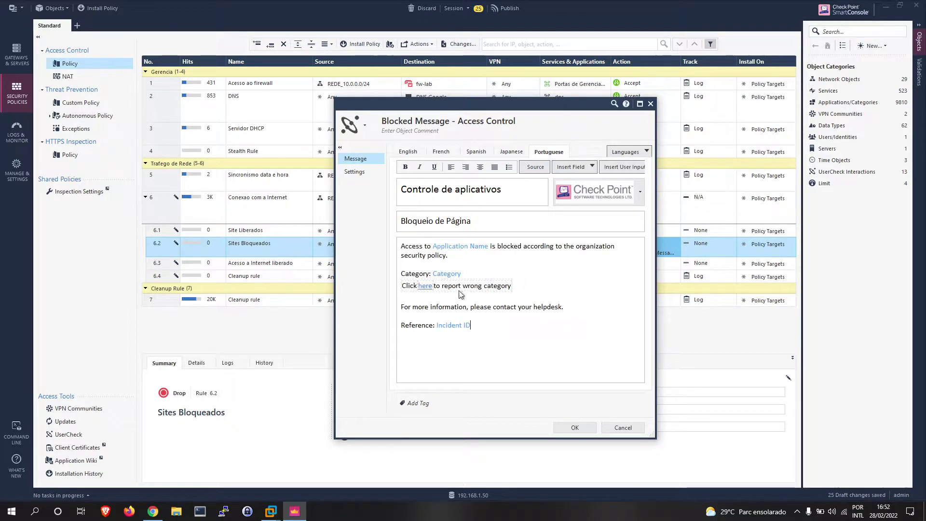
- Replace the "Reference:" label before Incident ID in the Portuguese body with "Referência:"
double_click(433, 325)
text(Ref)
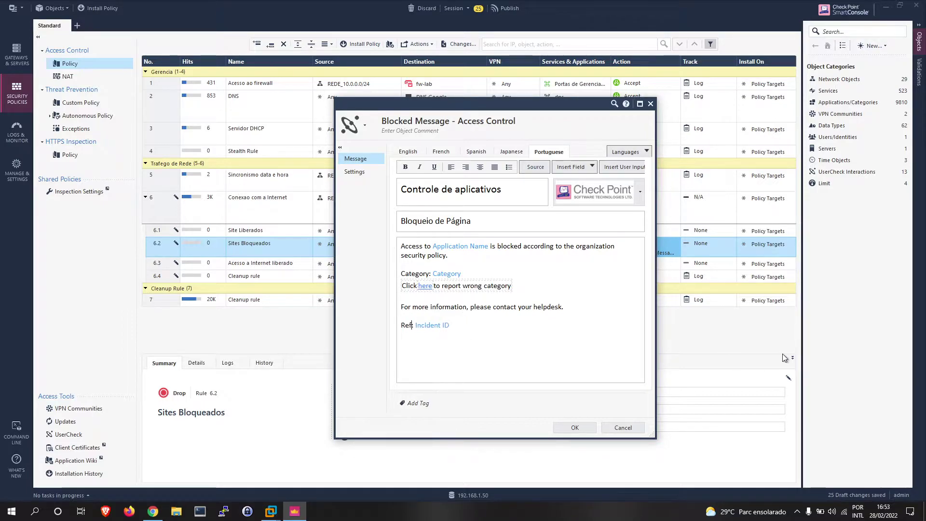
key(BackSpace)
text(erência:)
- Replace "For more information, please contact your" in the Portuguese body with "Para maiores informações, por favor contacte o"
drag(467, 308, 400, 308)
text(Para maiores informaç)
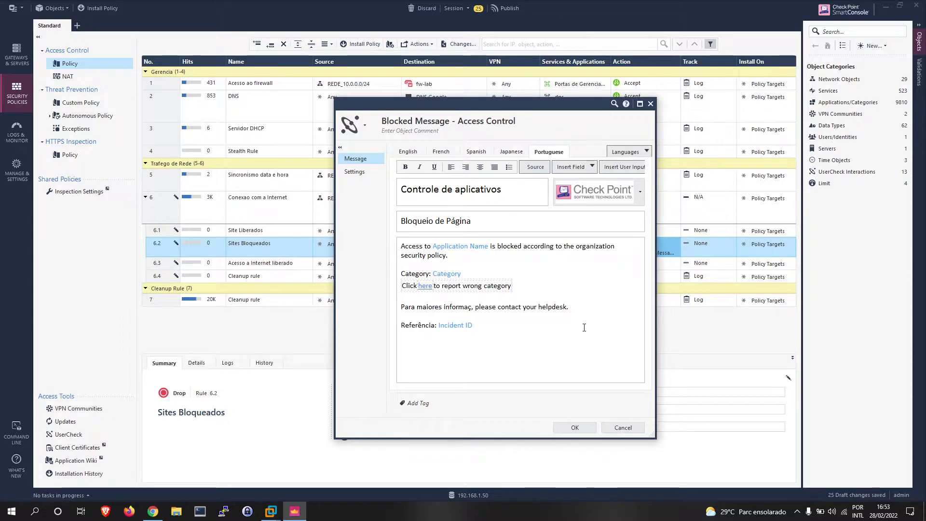
text(ões)
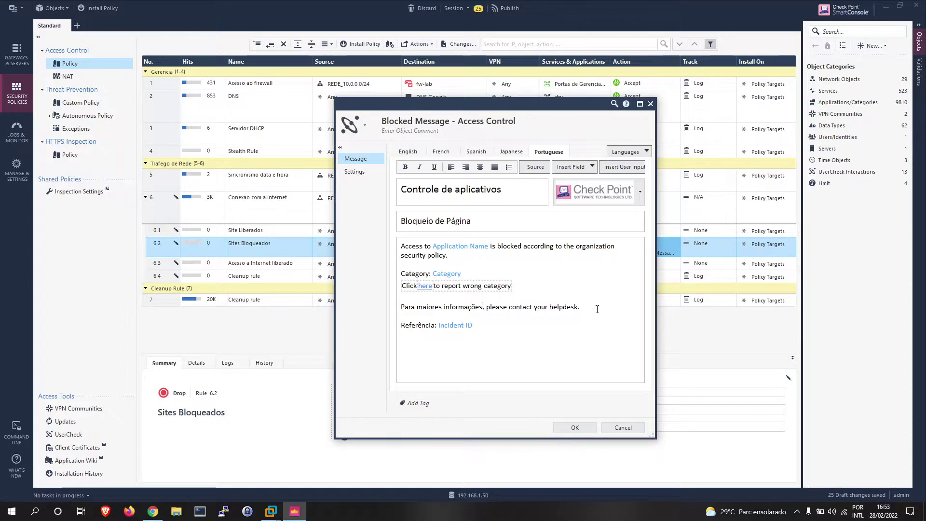
drag(548, 307, 486, 307)
text(por favor con)
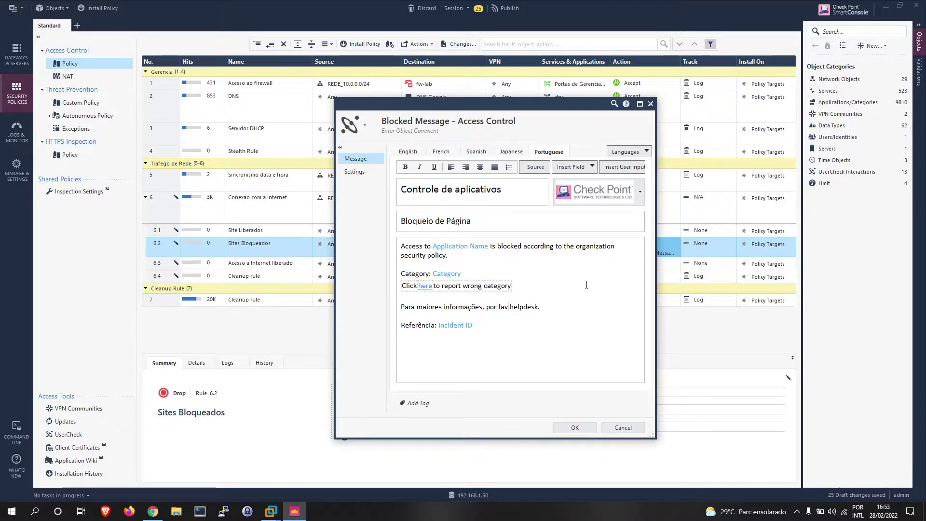
text(ta)
key(BackSpace)
key(BackSpace)
key(BackSpace)
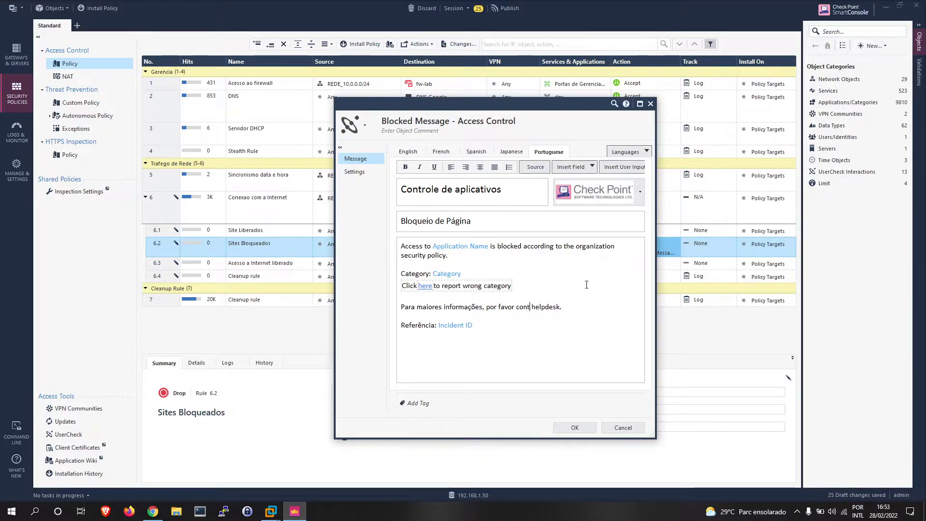
text(tacte)
key(BackSpace)
key(BackSpace)
key(BackSpace)
key(BackSpace)
key(BackSpace)
key(BackSpace)
text(nct)
key(BackSpace)
key(BackSpace)
text(tacte o)
- Translate the report line to "Clique aqui para reportar uma categoria errada" and the "Category:" label to "Categoria:"
double_click(412, 286)
text(Clique)
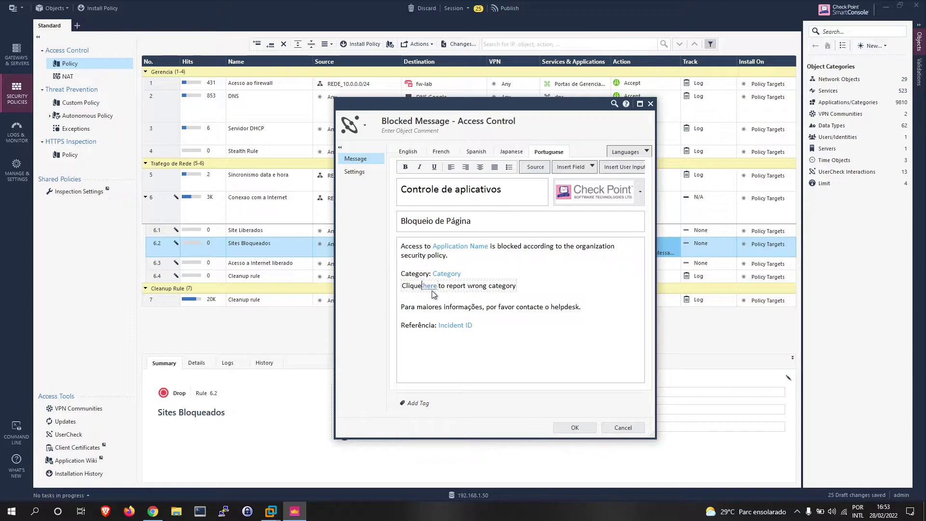
click(438, 286)
key(BackSpace)
key(BackSpace)
key(BackSpace)
key(BackSpace)
text(aqui)
drag(443, 285, 516, 287)
text(para reportar uma categoria errada)
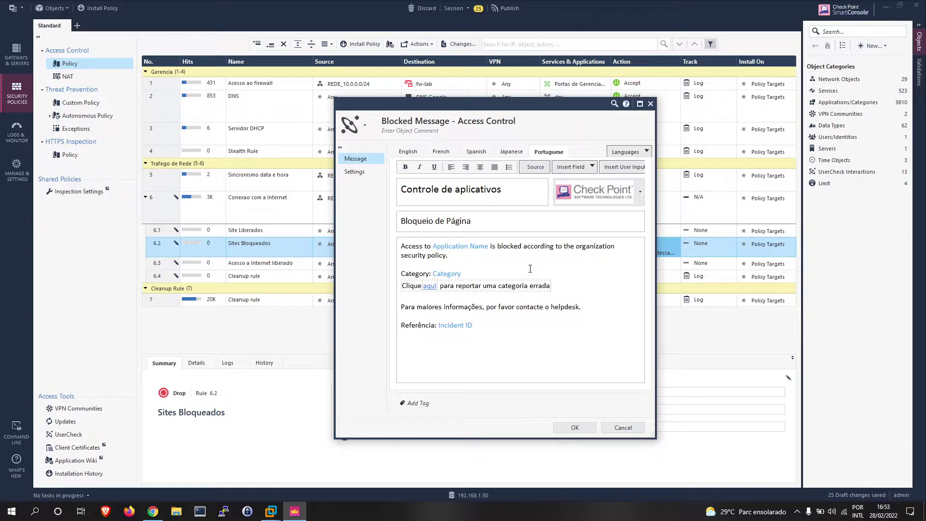
drag(429, 273, 409, 273)
text(Categoria)
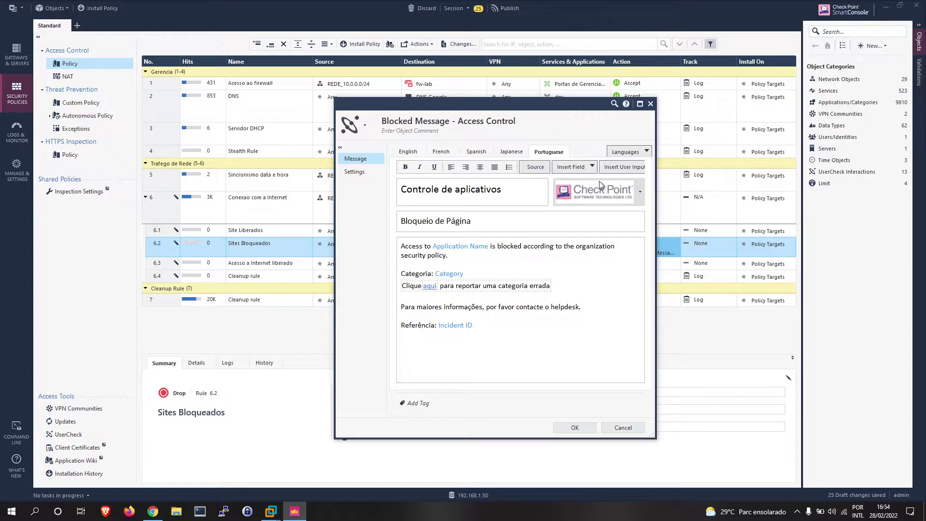
- Try inserting the Username field on the blank line above the category line
click(575, 169)
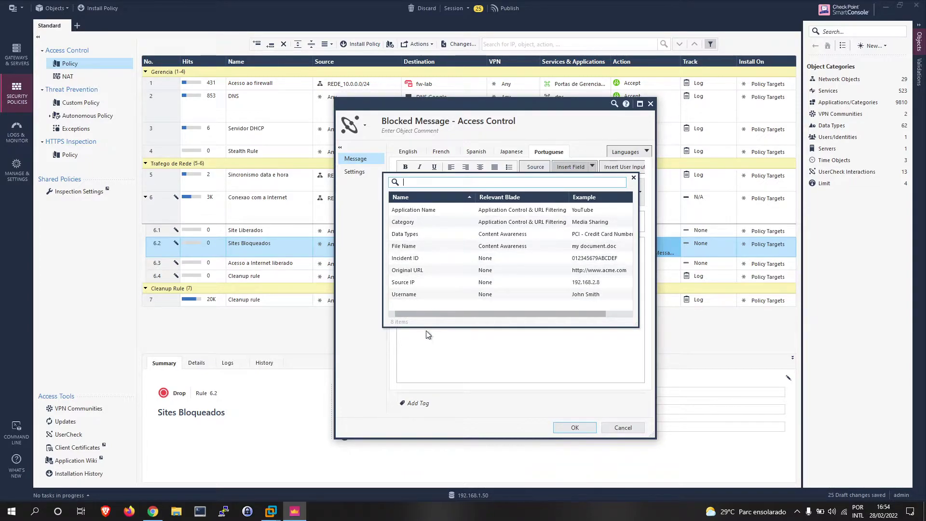
click(437, 369)
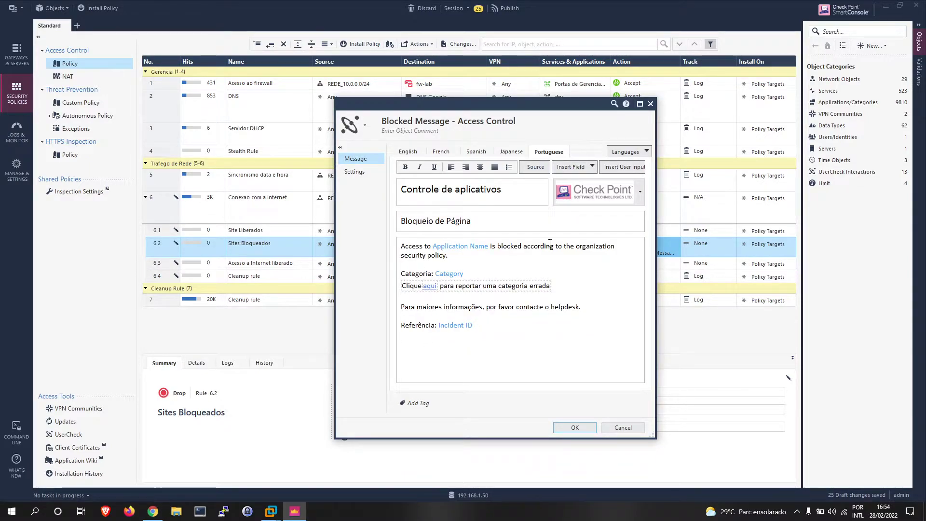
click(572, 166)
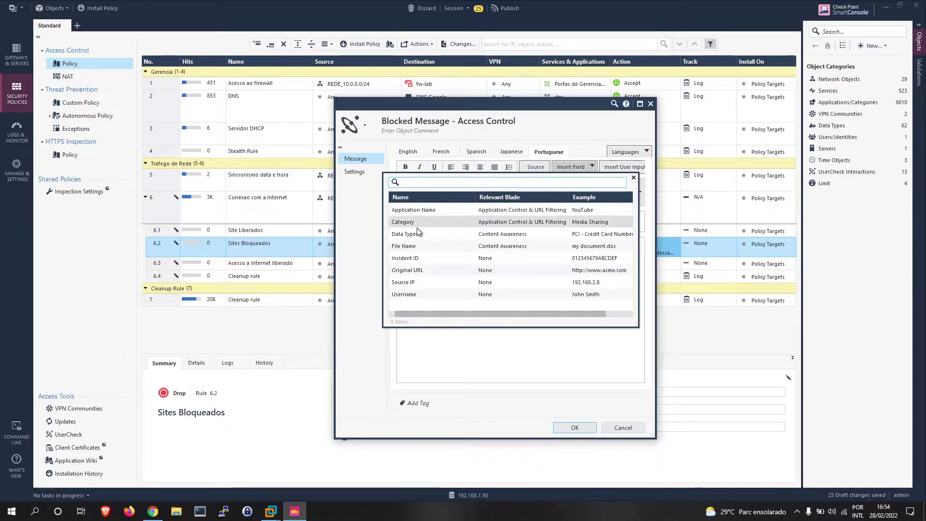
click(422, 294)
click(413, 265)
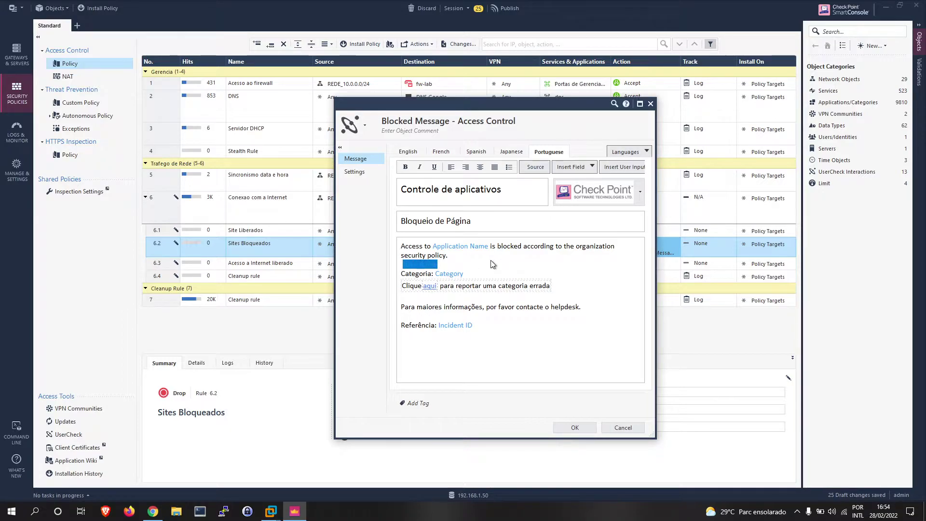
key(Delete)
click(431, 283)
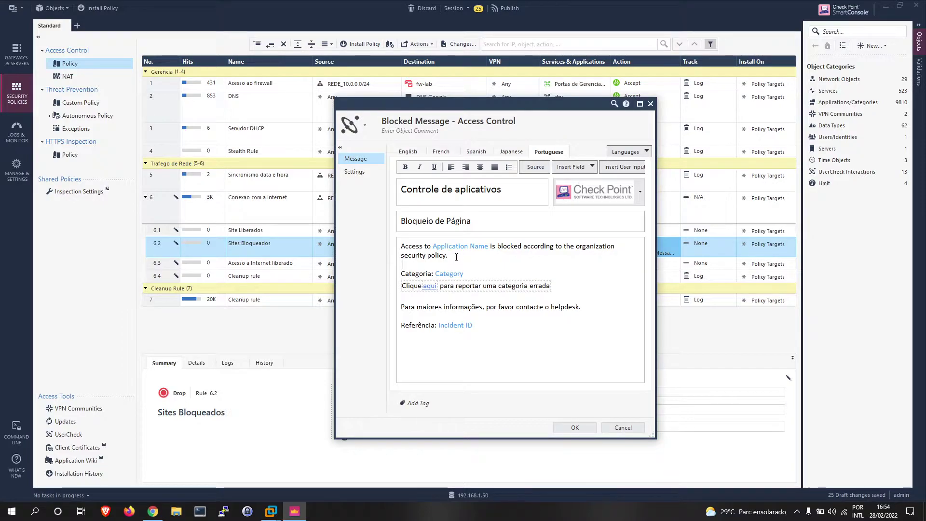
- Replace "Access to" before the Application Name field with "Acesso ao"
drag(401, 246, 432, 246)
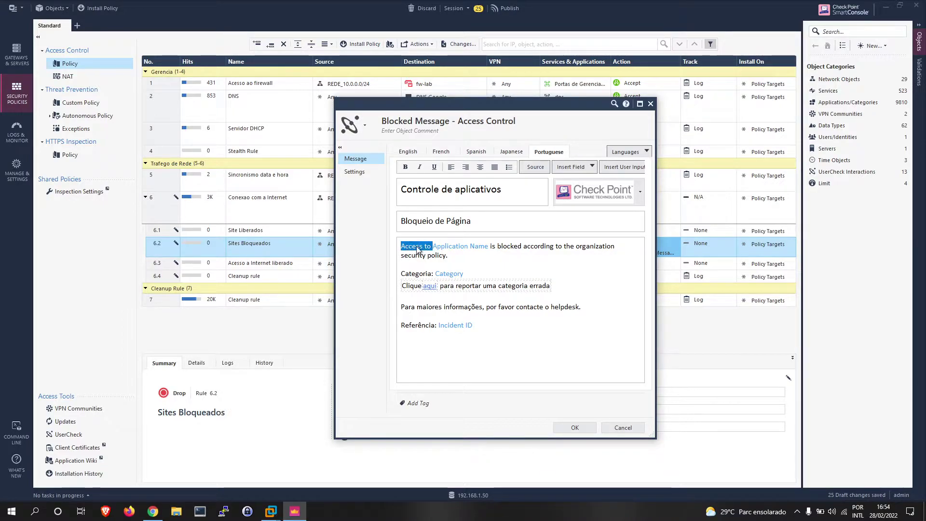
text(Acesso )
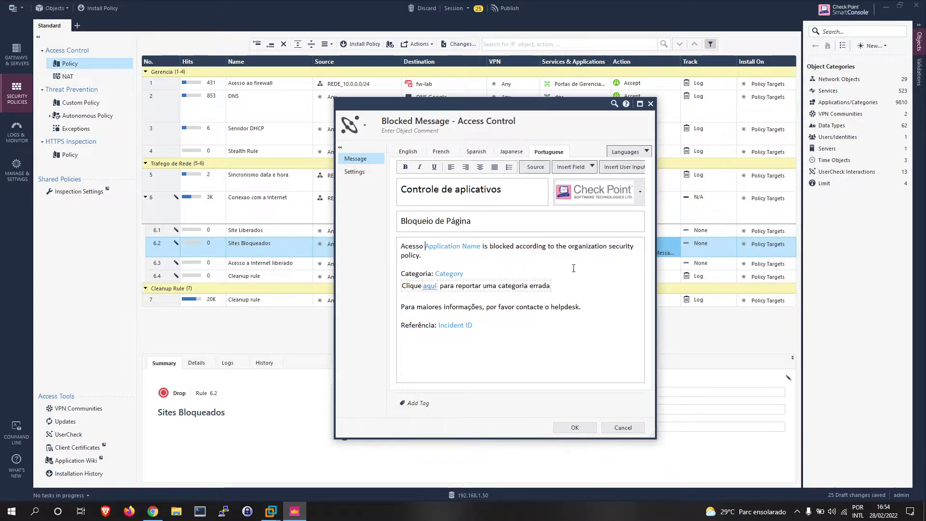
text(ao)
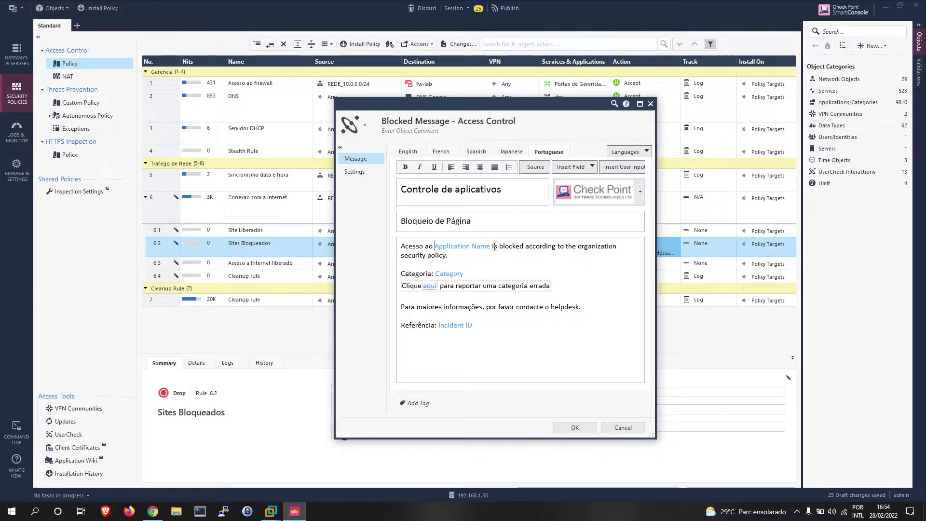
- Replace the English text after the Application Name field with "é bloqueado de acordo com a política de segurança da empresa."
drag(492, 247, 558, 246)
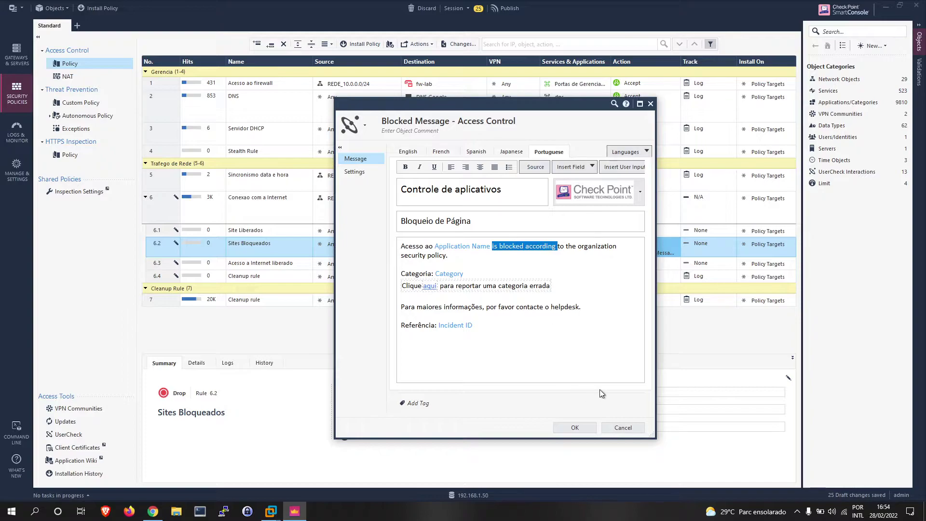
text(é bloqueado )
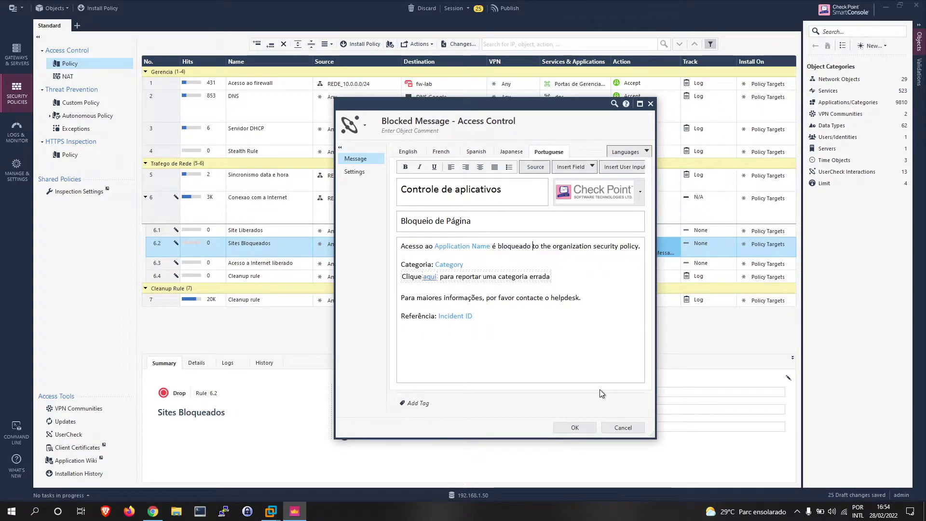
text(de acordo com a politica de segurança da empresa)
key(Delete)
key(Delete)
key(Delete)
key(Delete)
key(Delete)
key(Delete)
key(Delete)
key(Delete)
key(Delete)
key(Delete)
key(Delete)
key(Delete)
key(Delete)
key(Delete)
key(Delete)
key(Delete)
key(Delete)
key(Delete)
key(Delete)
key(Delete)
key(Delete)
key(Delete)
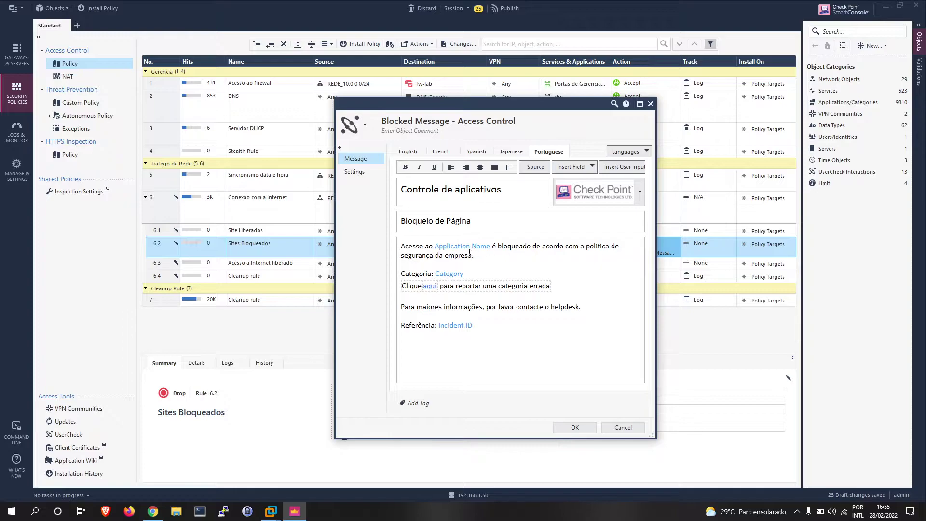
click(540, 255)
key(BackSpace)
- Set the message's fallback language for undefined browser languages to Portuguese
click(361, 169)
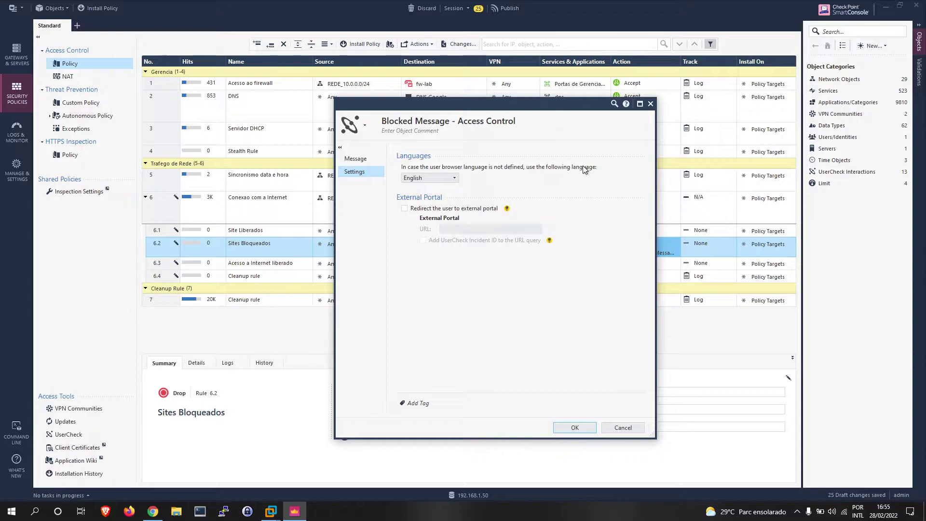
click(453, 178)
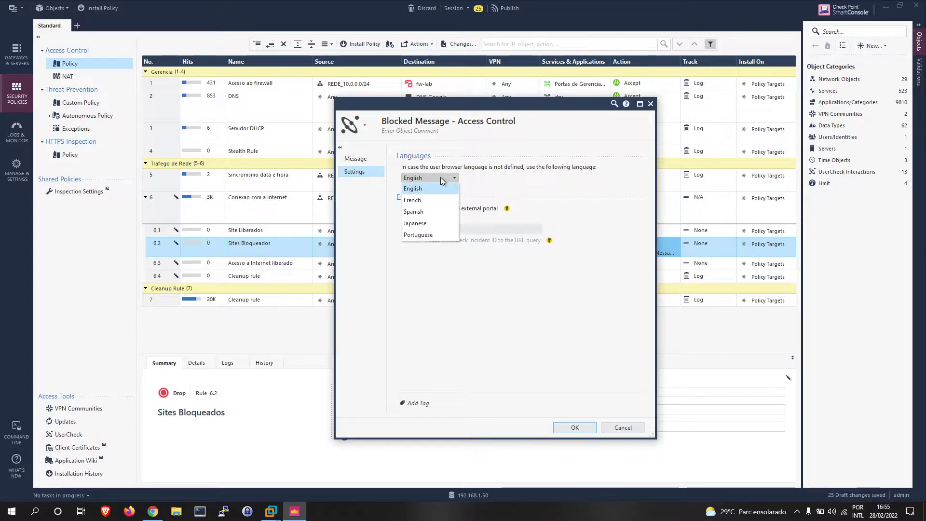
click(427, 235)
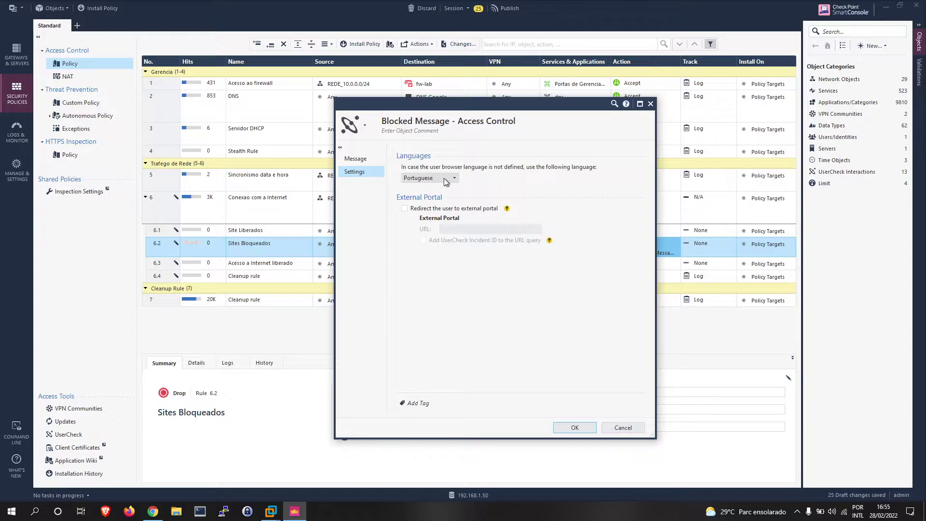
- Review the blocked message's English, French, Spanish, Japanese and Portuguese versions and the list of additional languages
click(362, 160)
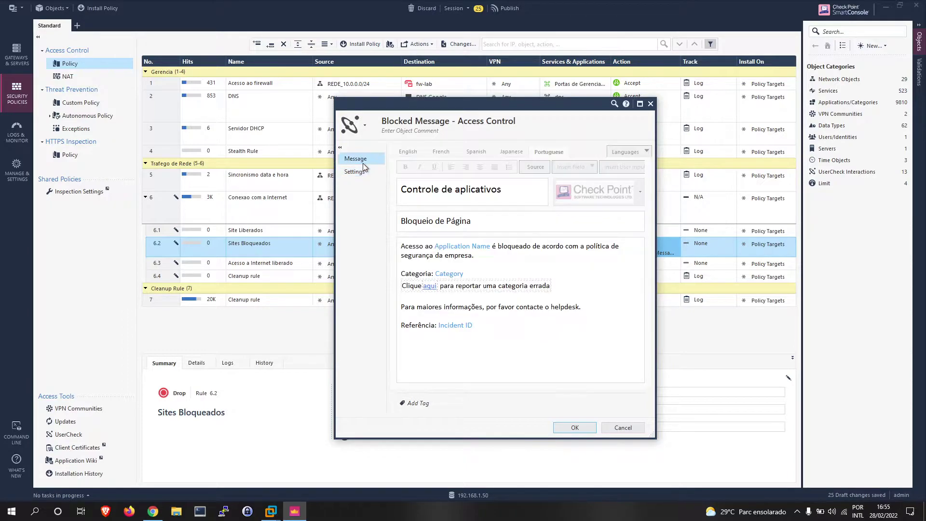
click(441, 152)
click(475, 152)
click(510, 152)
click(546, 151)
click(512, 152)
click(483, 152)
click(440, 151)
click(408, 151)
click(538, 151)
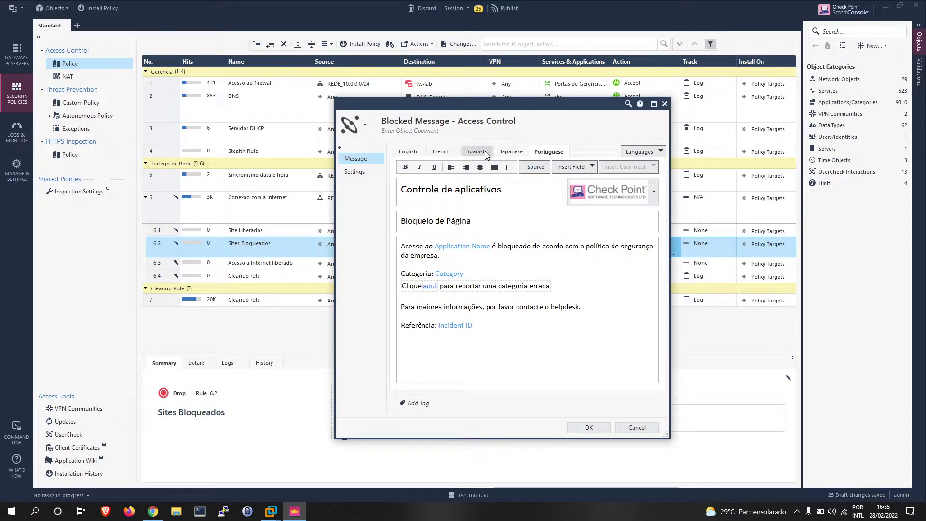
click(641, 151)
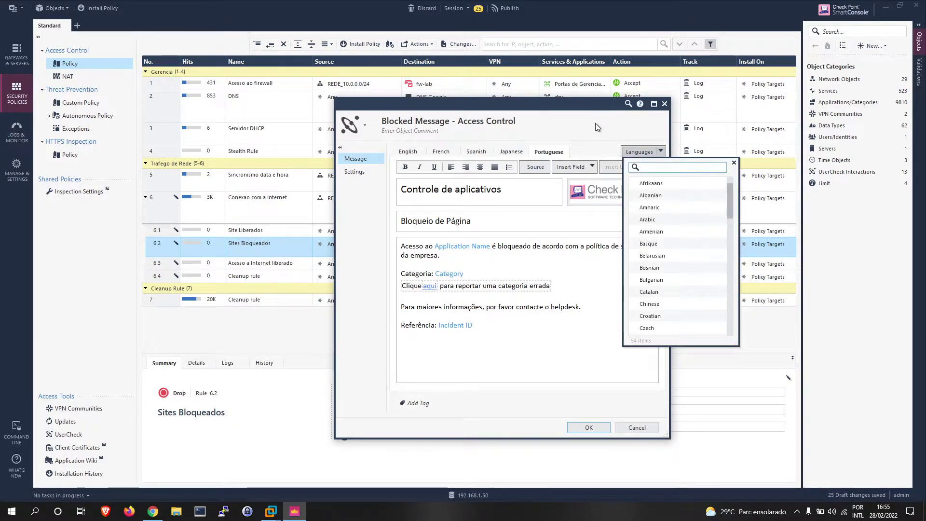
key(Escape)
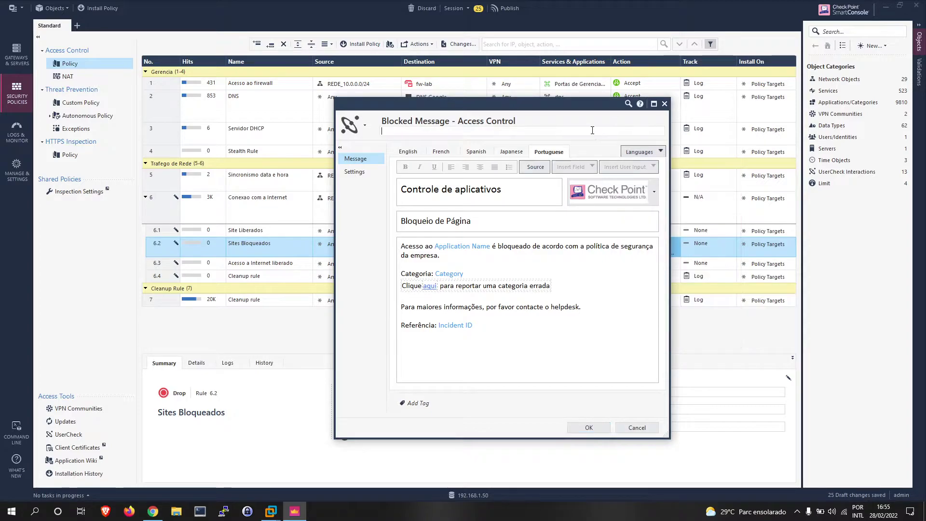
- Save the blocked message and apply the Drop action settings to the Sites Bloqueados rule
click(356, 171)
click(589, 428)
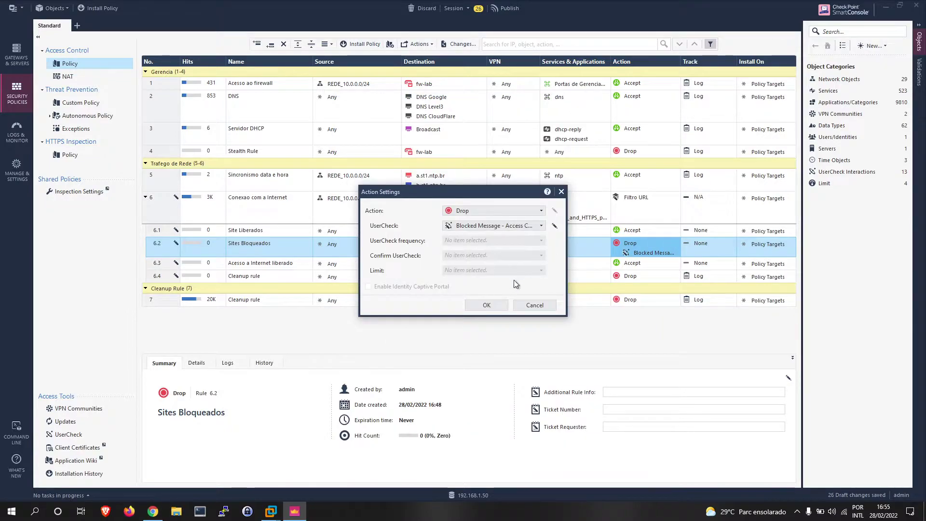
click(484, 305)
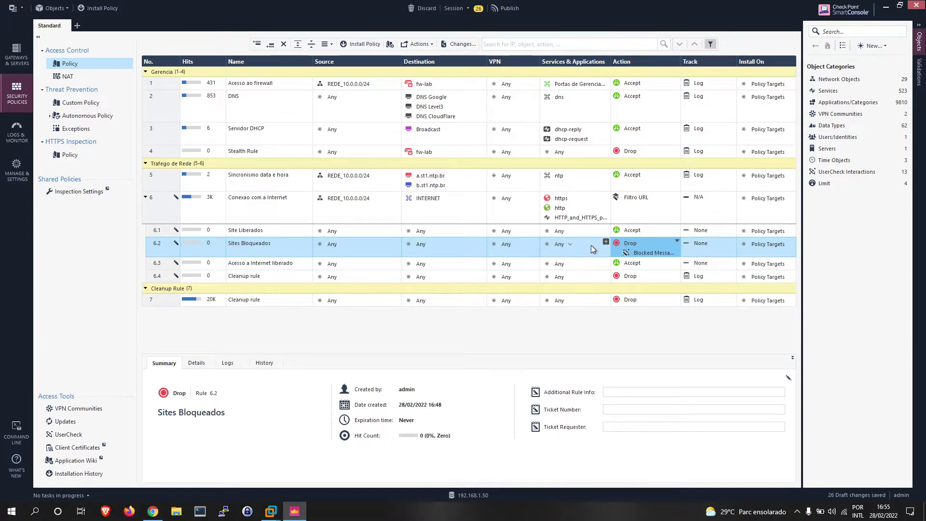
- Set tracking to Log for the Sites Bloqueados, Acesso a Internet liberado and Site Liberados rules
click(719, 243)
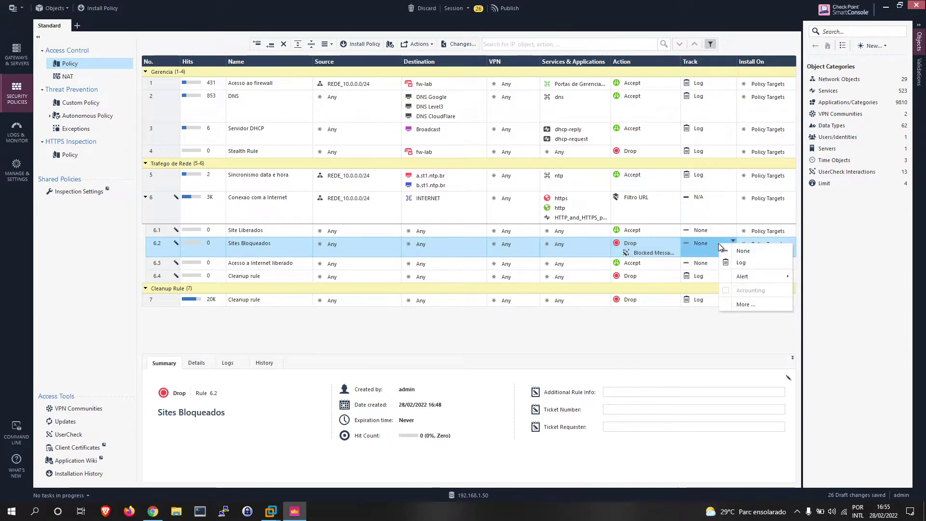
click(728, 260)
click(705, 261)
click(724, 279)
click(706, 231)
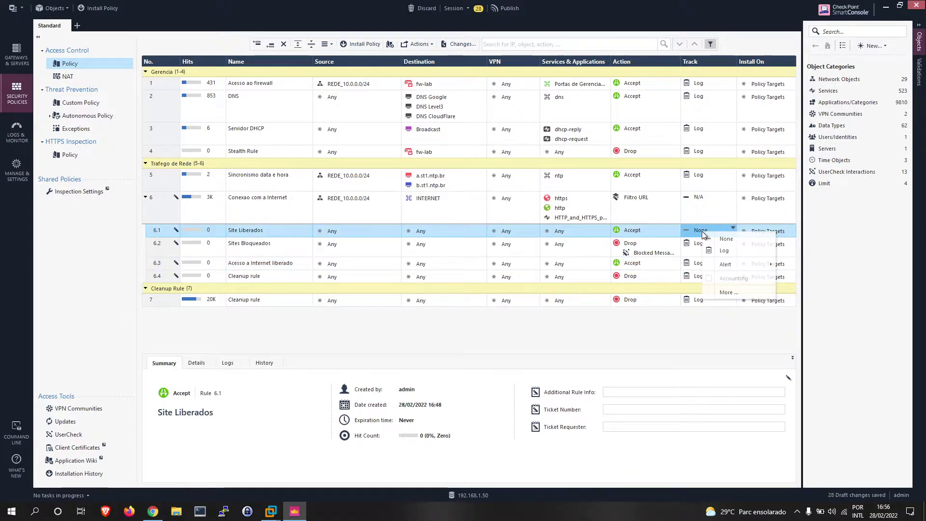
click(720, 252)
click(254, 230)
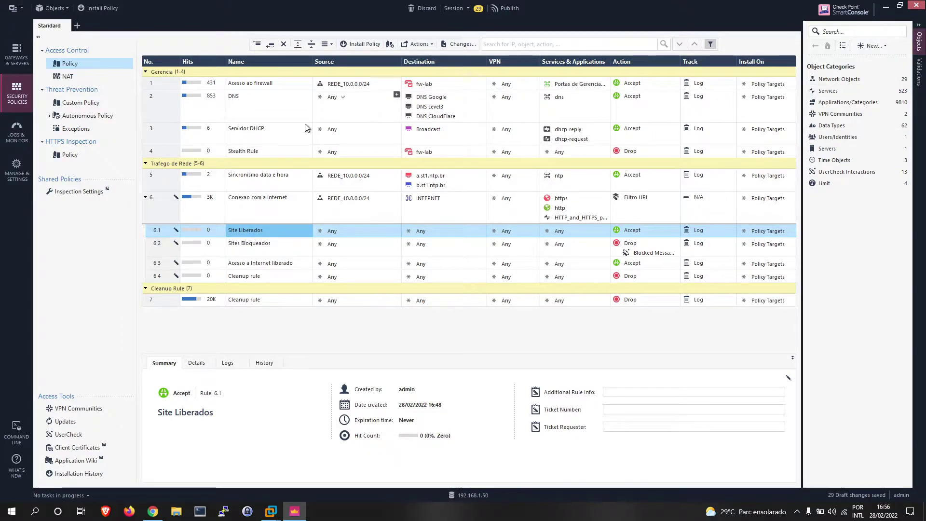
click(253, 249)
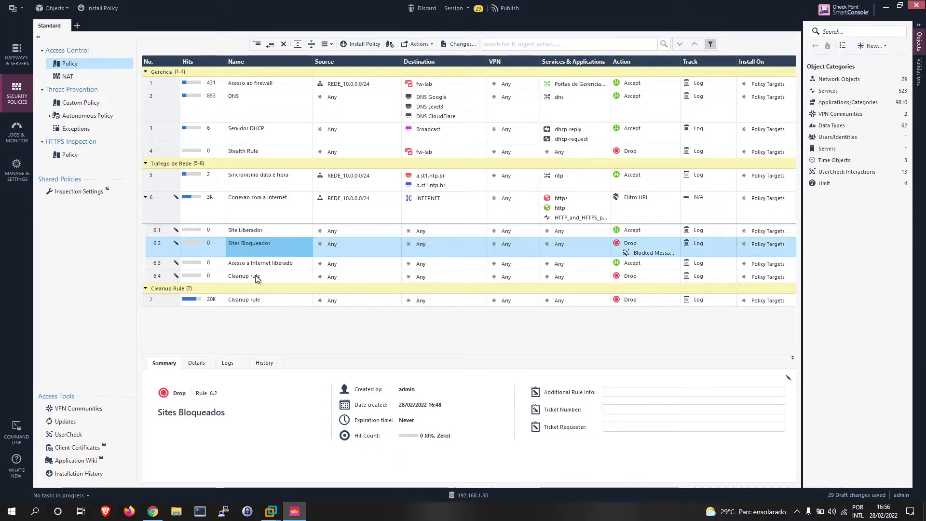
- Create a custom application/site object named URL Permitidas from the Site Liberados rule's services and applications
click(256, 233)
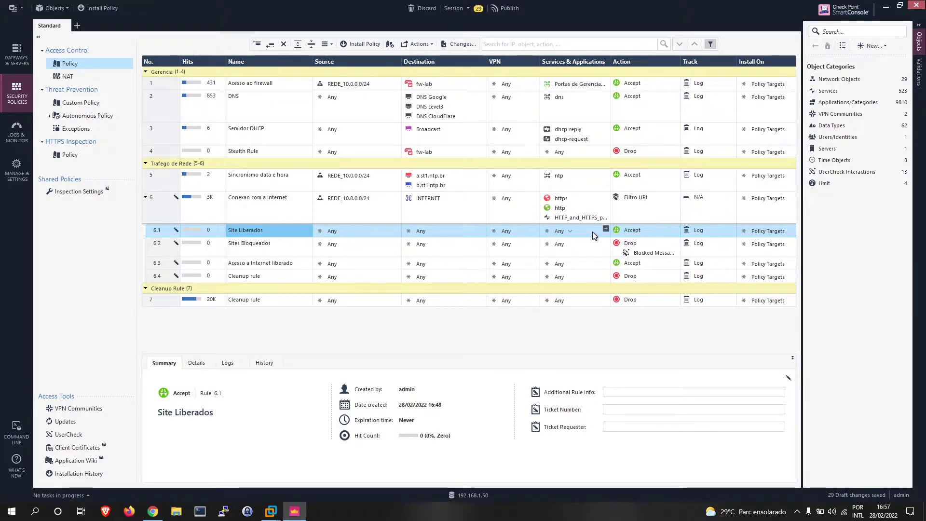
click(606, 229)
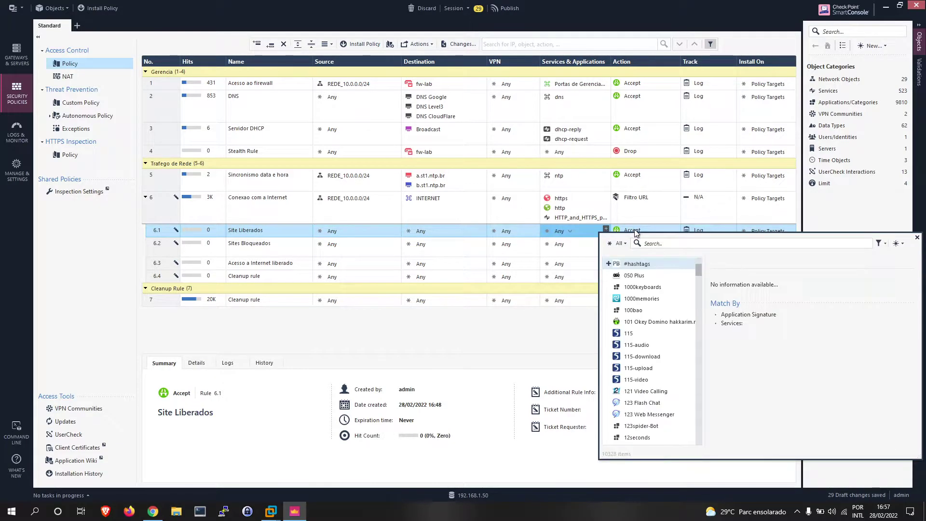
click(899, 236)
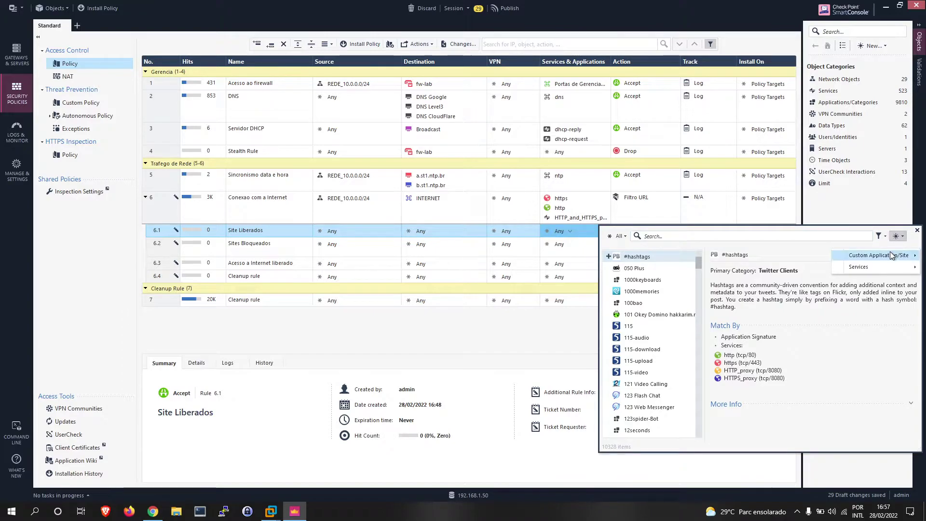
mouse_move(887, 253)
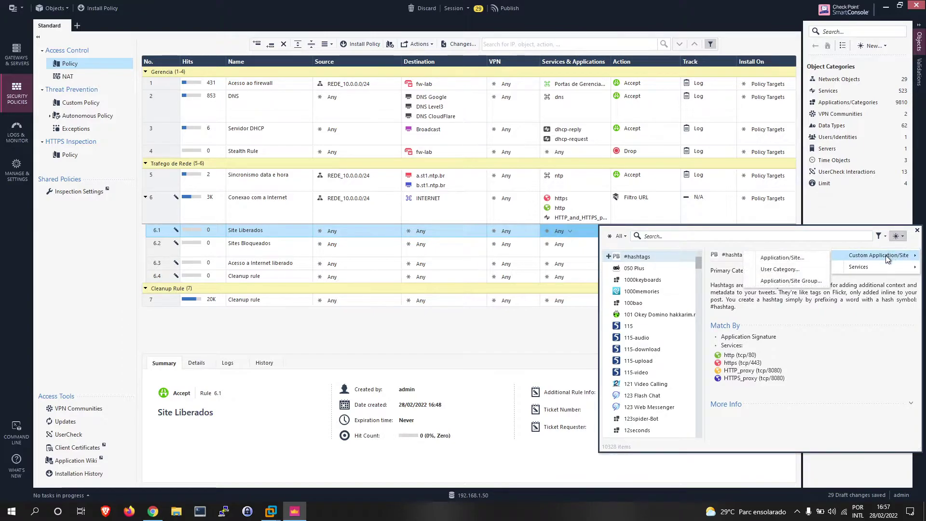
click(790, 258)
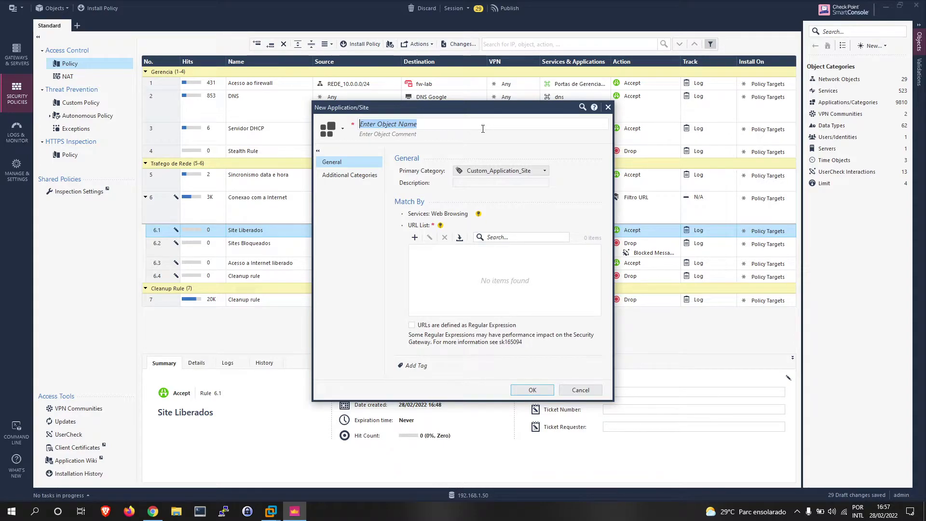
text(URL Permitidas)
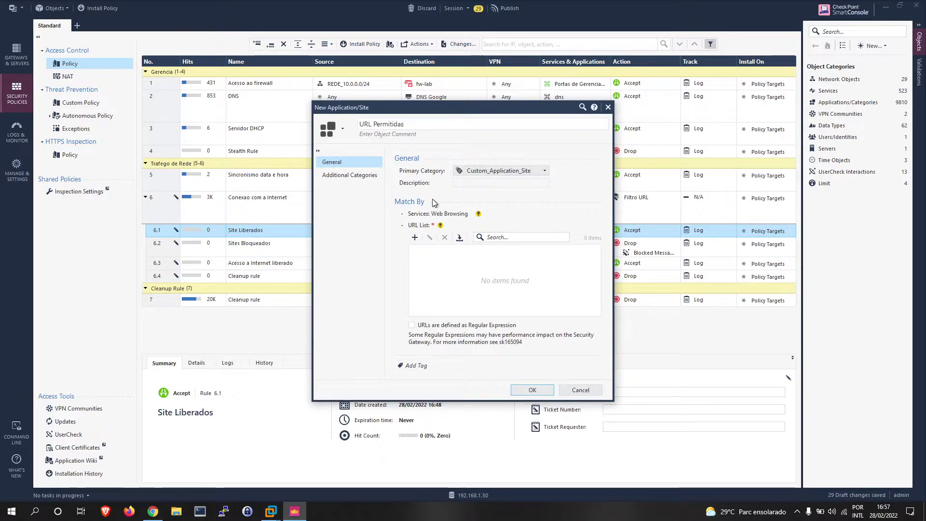
- Add *.uol.com.br to the URL Permitidas object's URL list, save it, and check the saved object
click(415, 237)
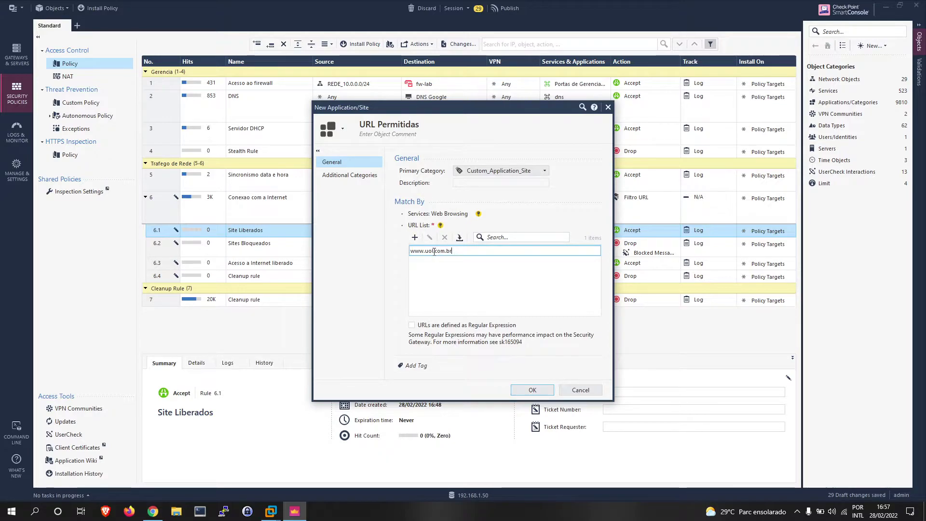
text(*)
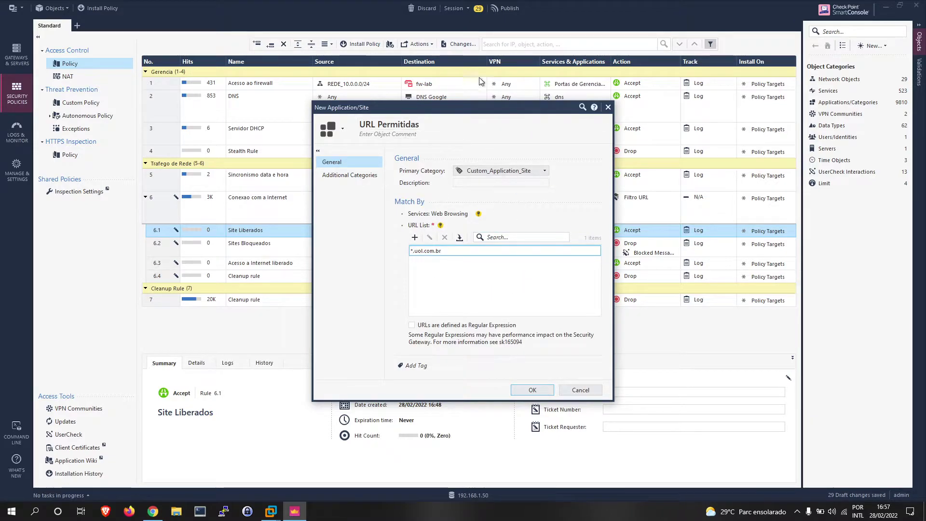
text(.)
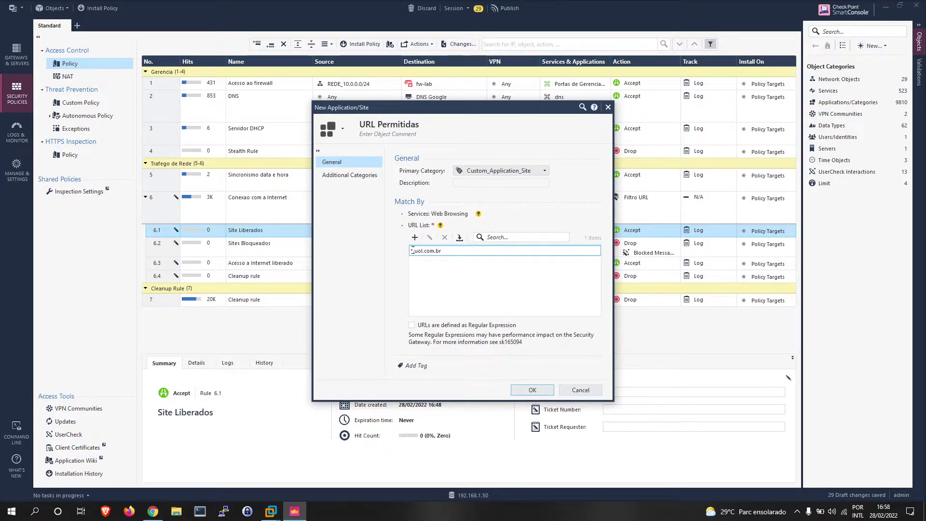
click(532, 391)
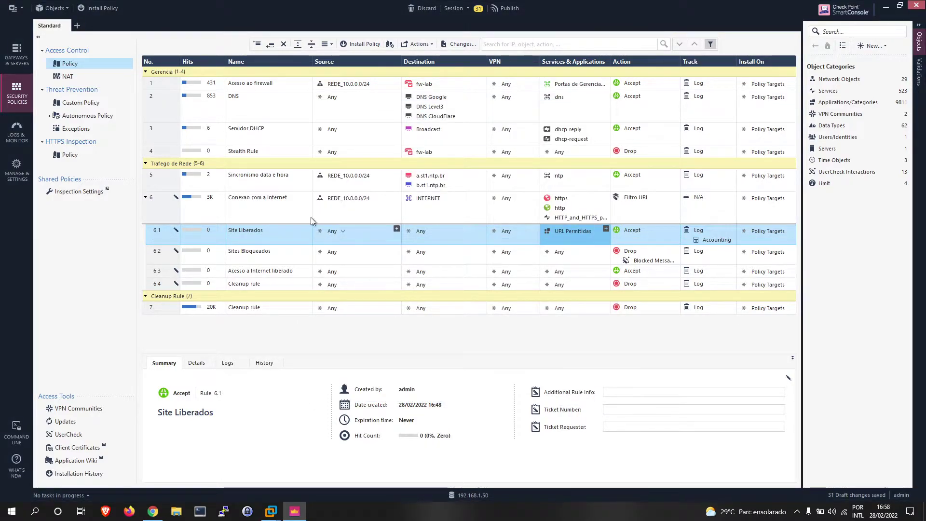
double_click(568, 232)
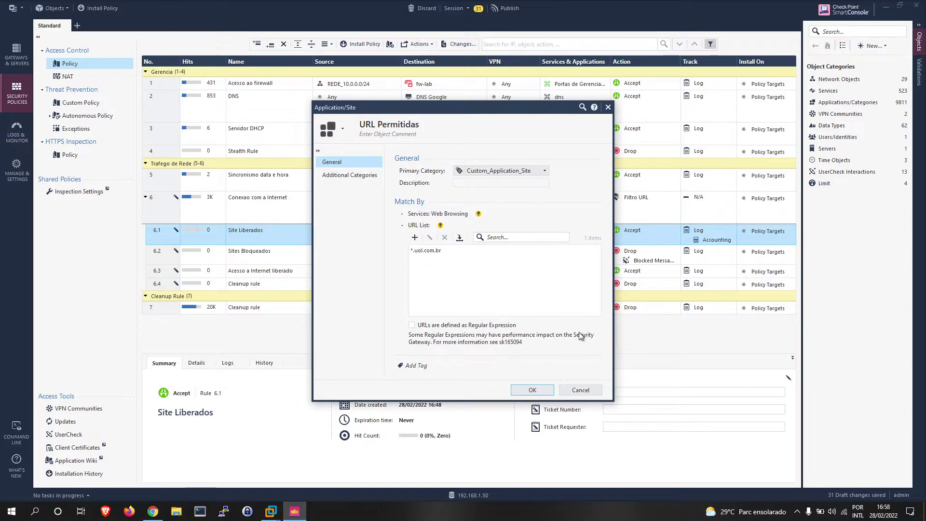
click(585, 390)
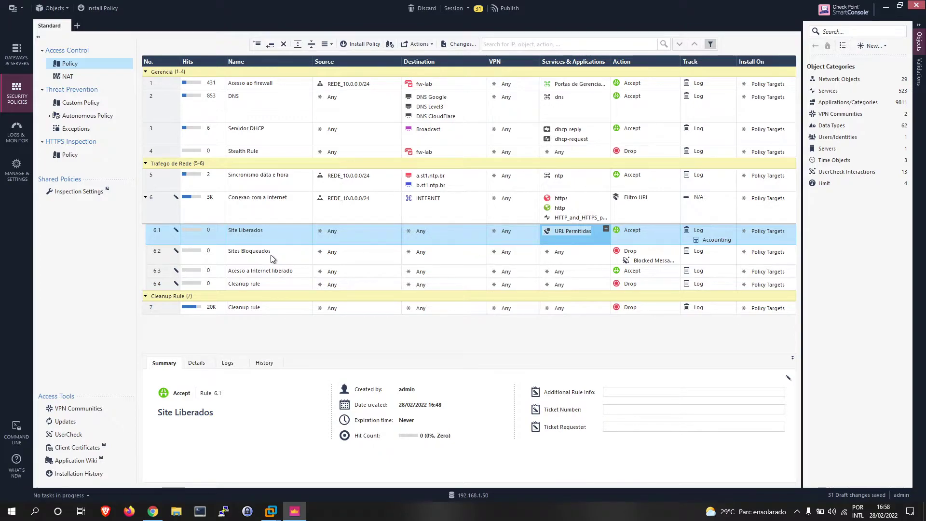
- Browse the available services, categories, and applications and sites for the Sites Bloqueados rule
click(205, 258)
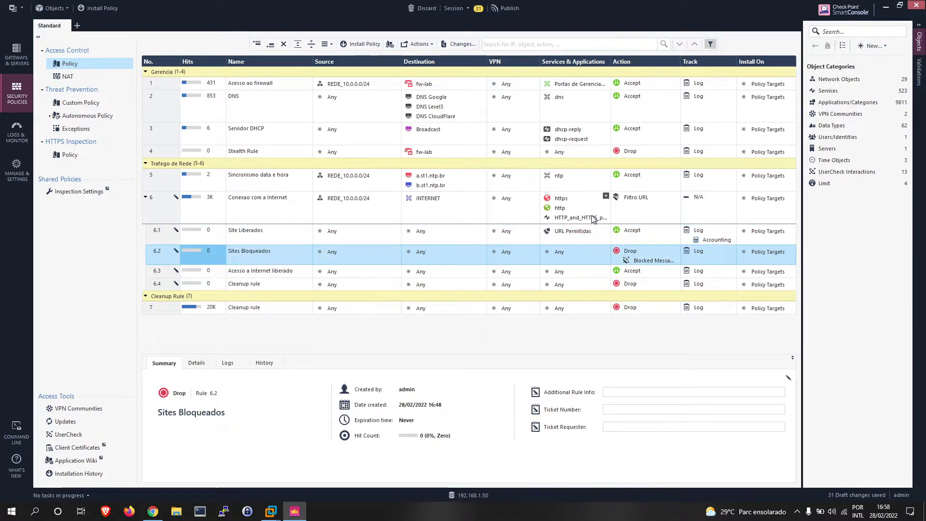
click(606, 250)
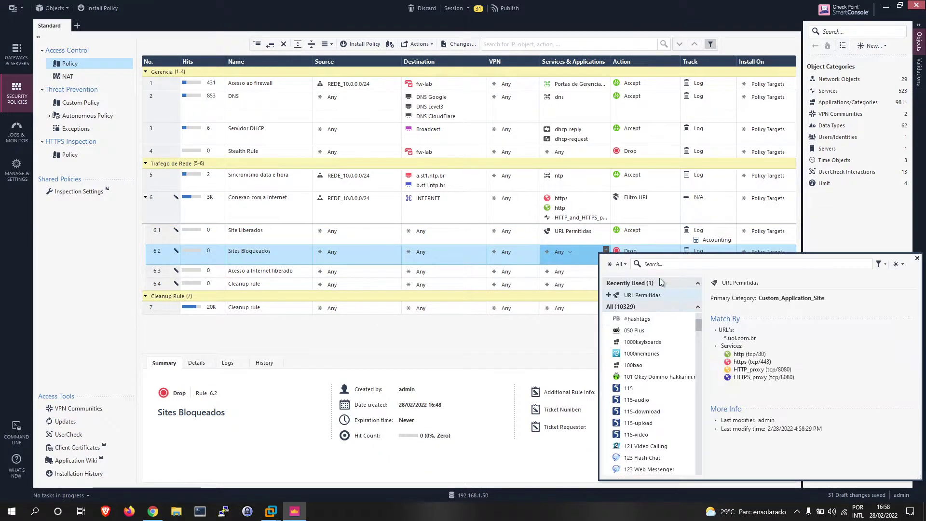
click(612, 265)
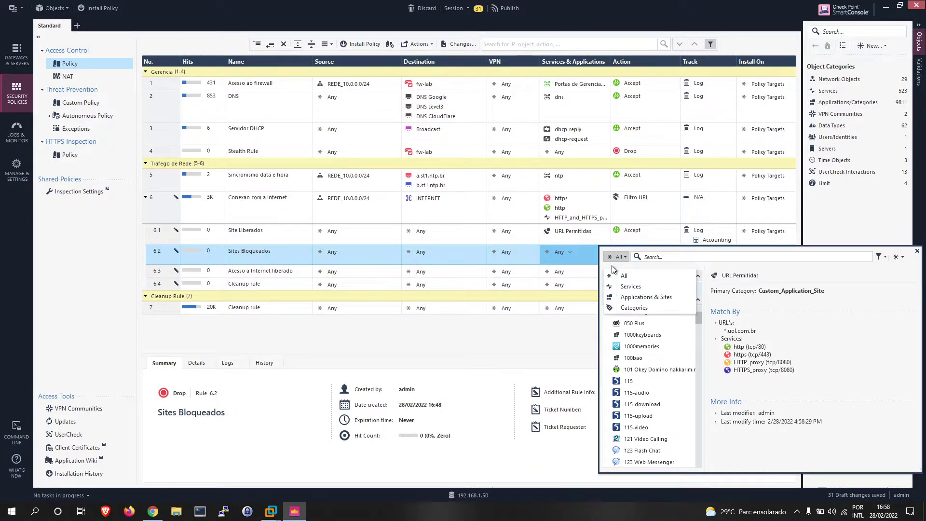
click(629, 287)
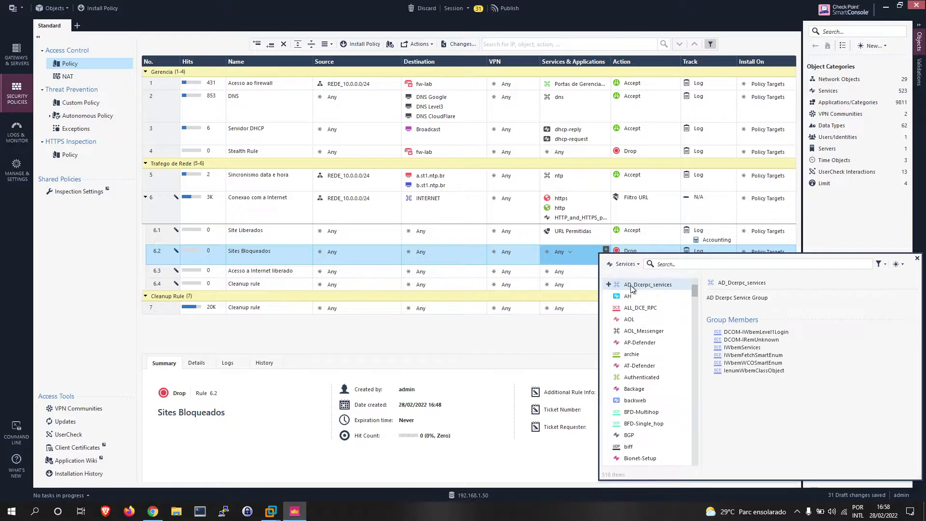
click(622, 264)
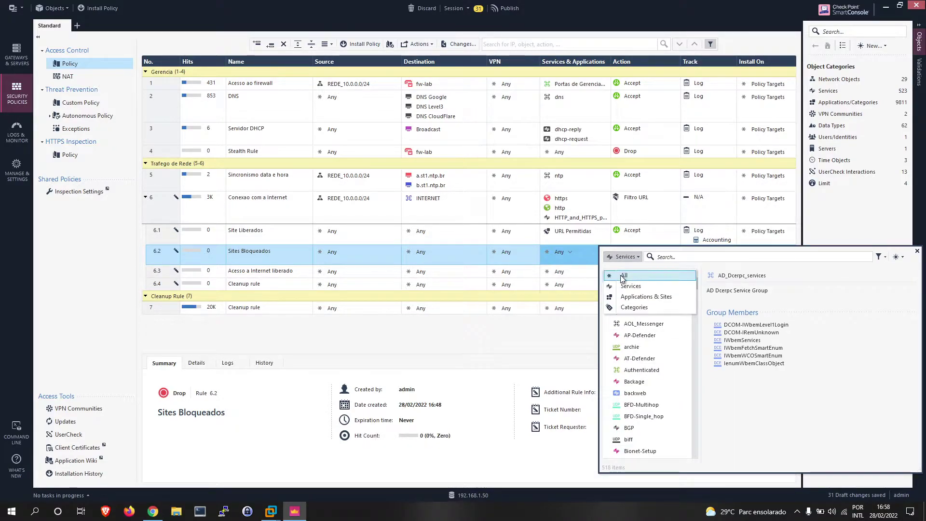
click(622, 307)
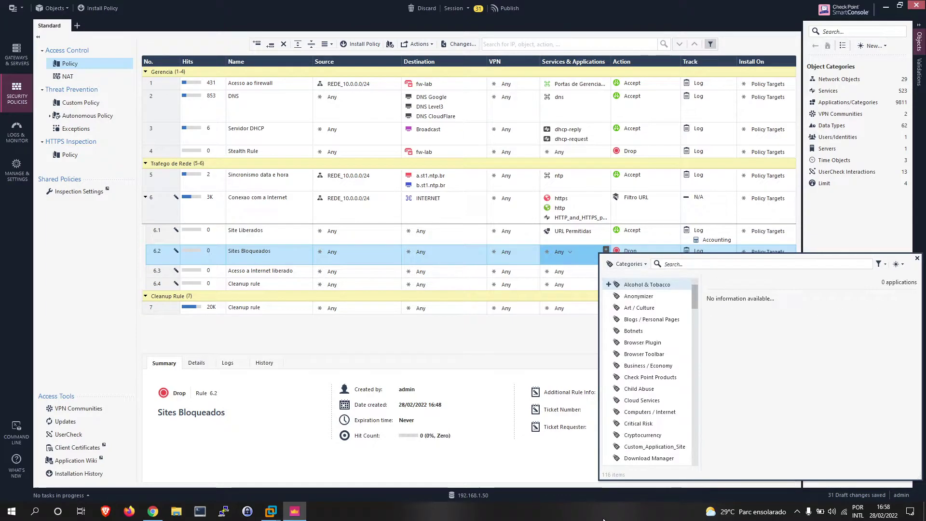
scroll(636, 323, down, 5)
scroll(637, 323, up, 5)
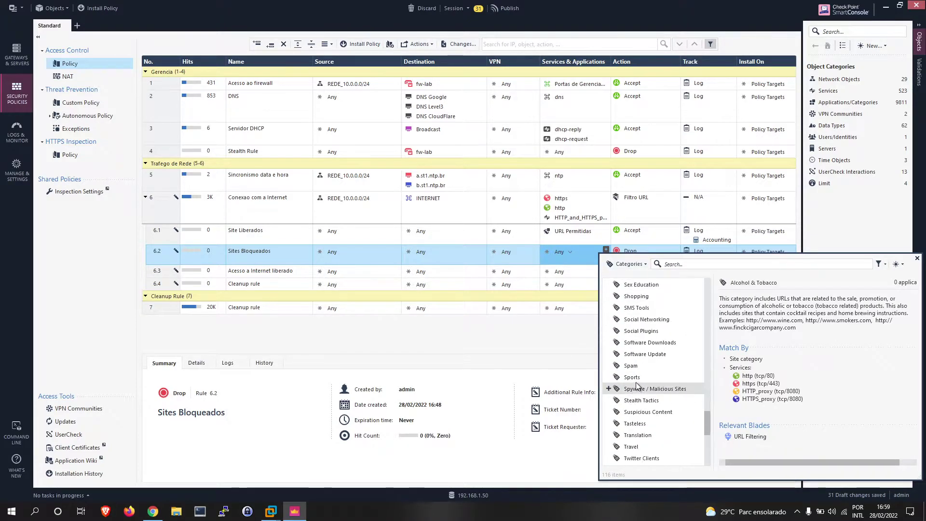
click(623, 264)
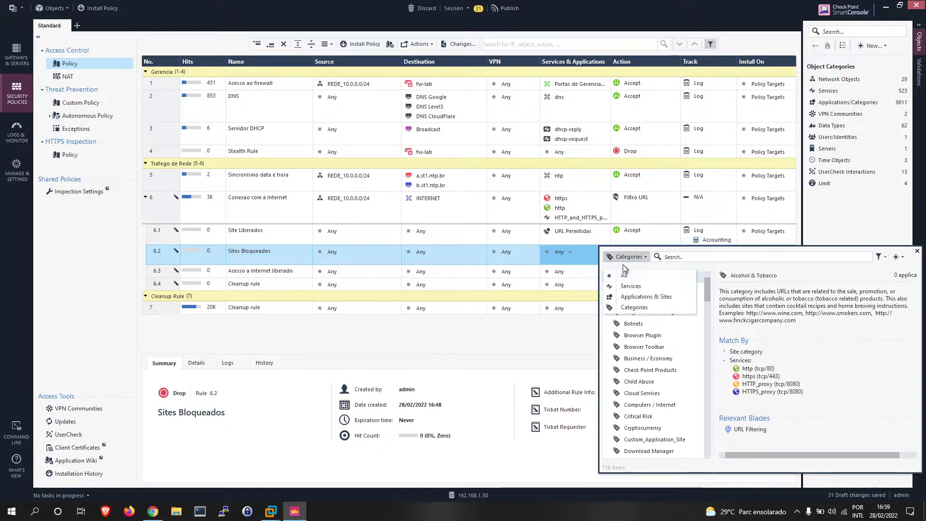
click(660, 297)
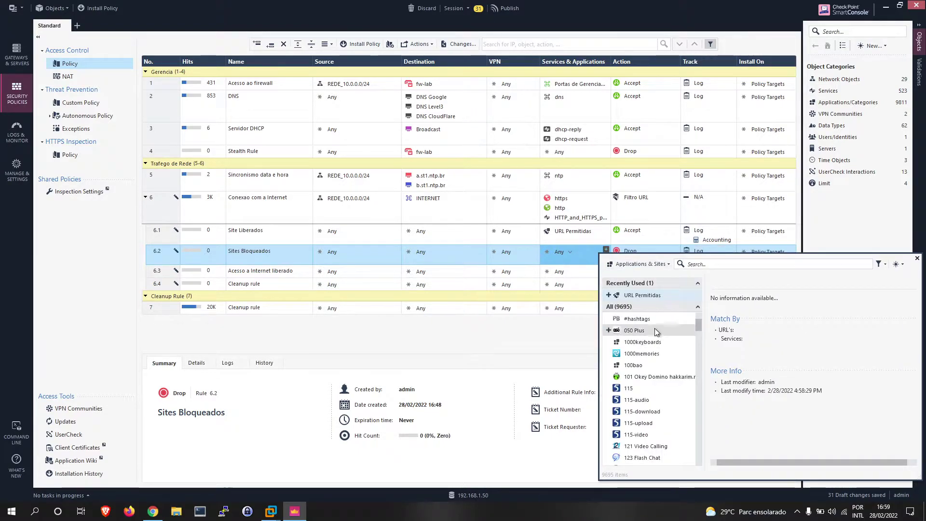
scroll(659, 320, down, 8)
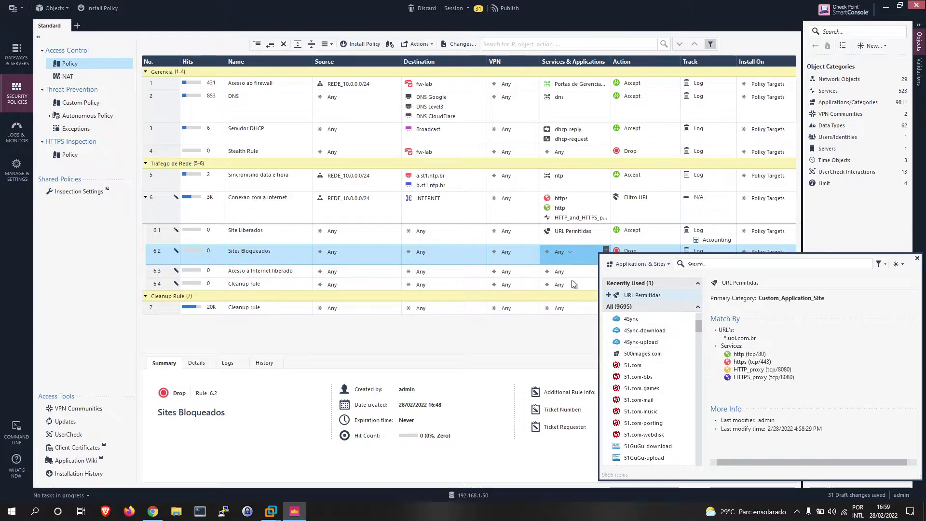
- Search applications and sites for Facebook and add it to the Sites Bloqueados rule
click(703, 265)
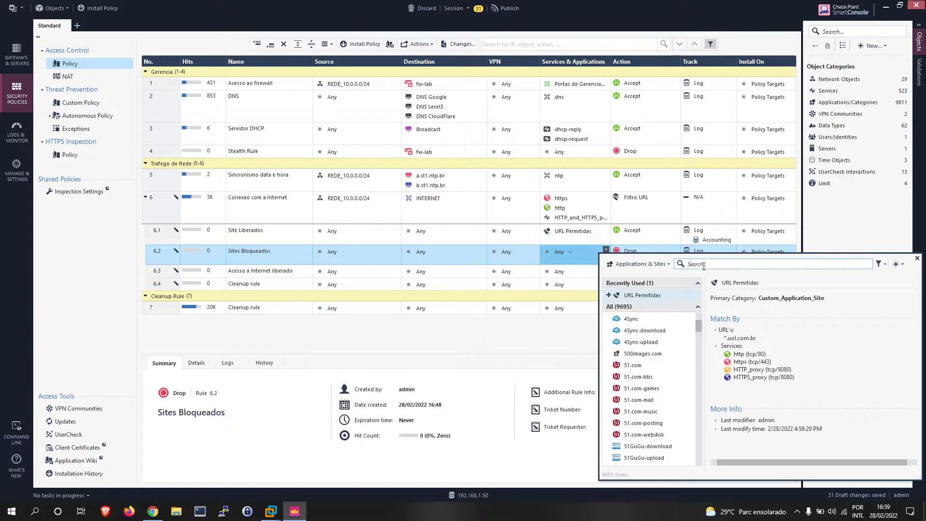
text(faceboo)
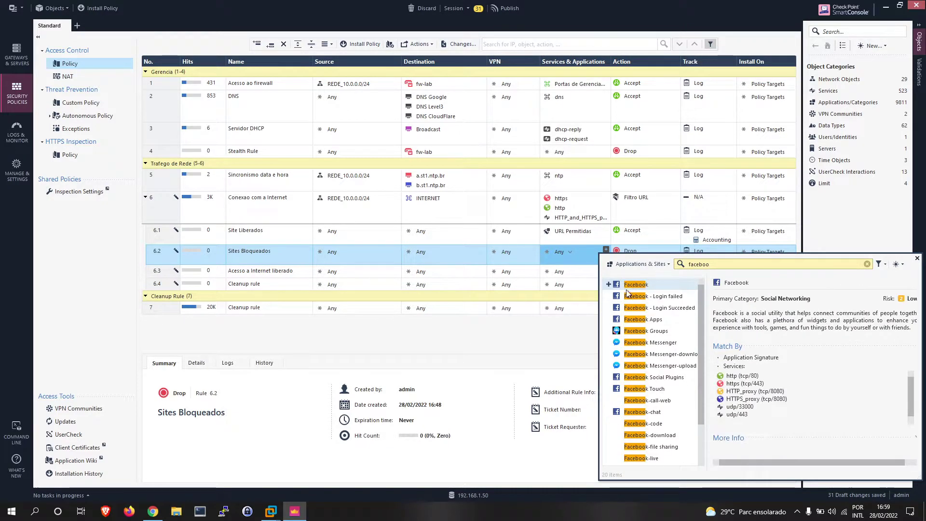
click(609, 284)
click(917, 258)
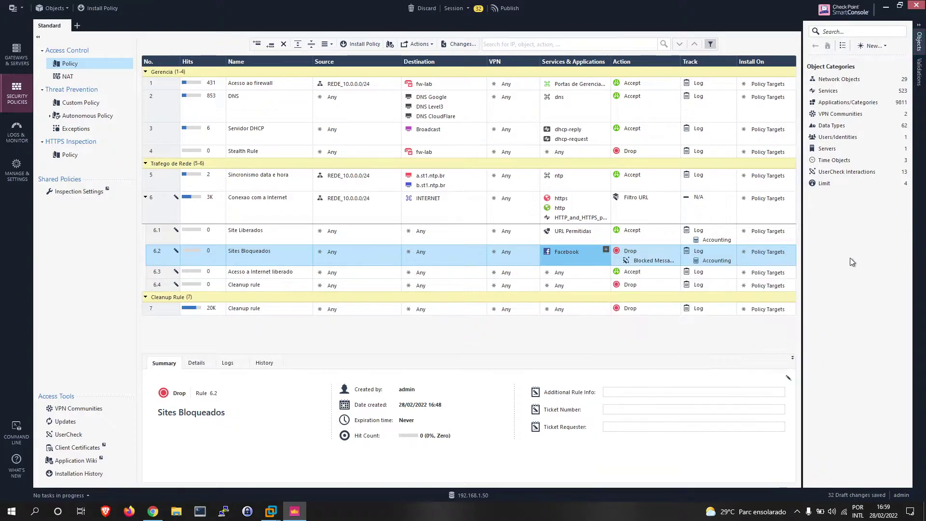
- Publish the session changes and try to install the Standard policy on fw-lab
click(98, 8)
click(505, 314)
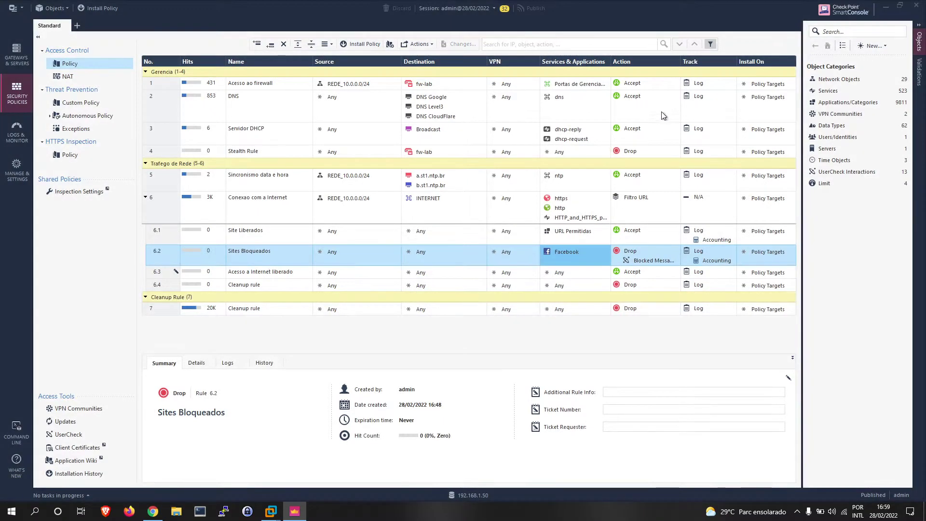
click(609, 388)
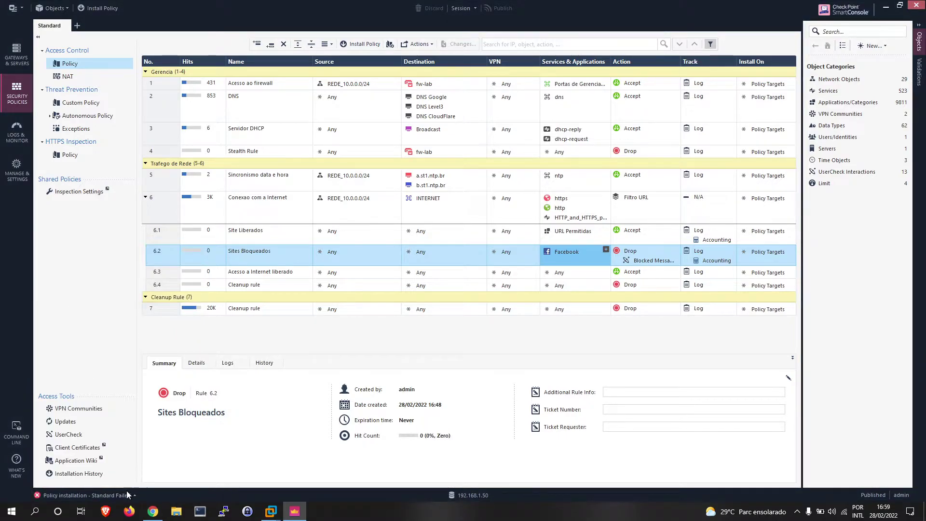
- Examine the policy installation details and the access control blades enabled on the fw-lab gateway
click(70, 496)
click(187, 314)
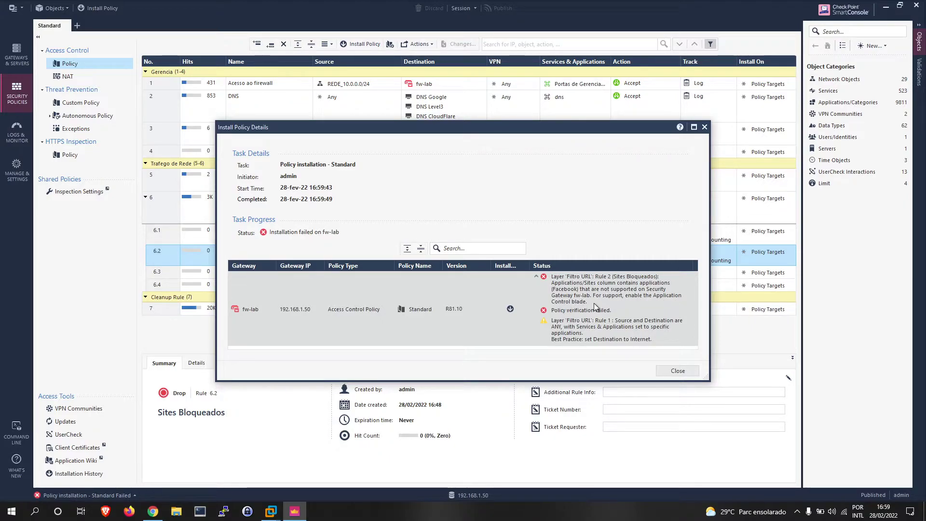
click(679, 371)
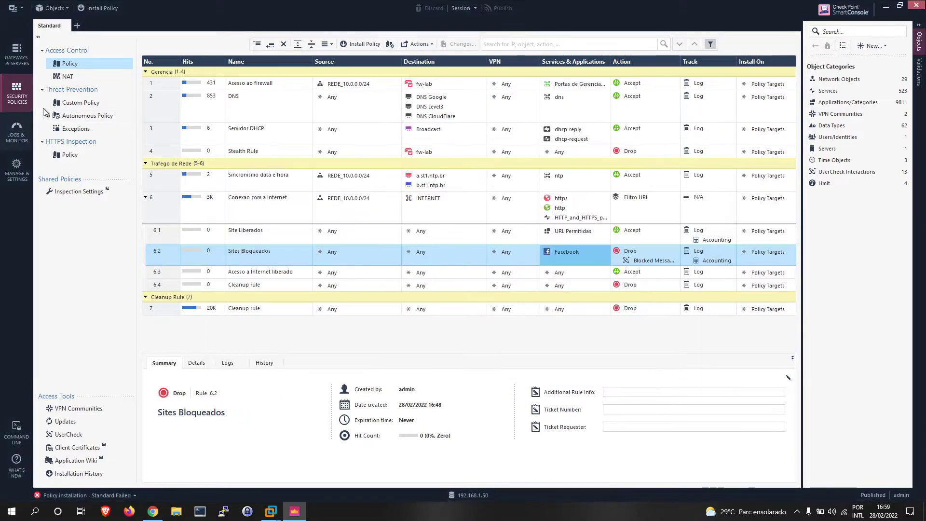
click(16, 56)
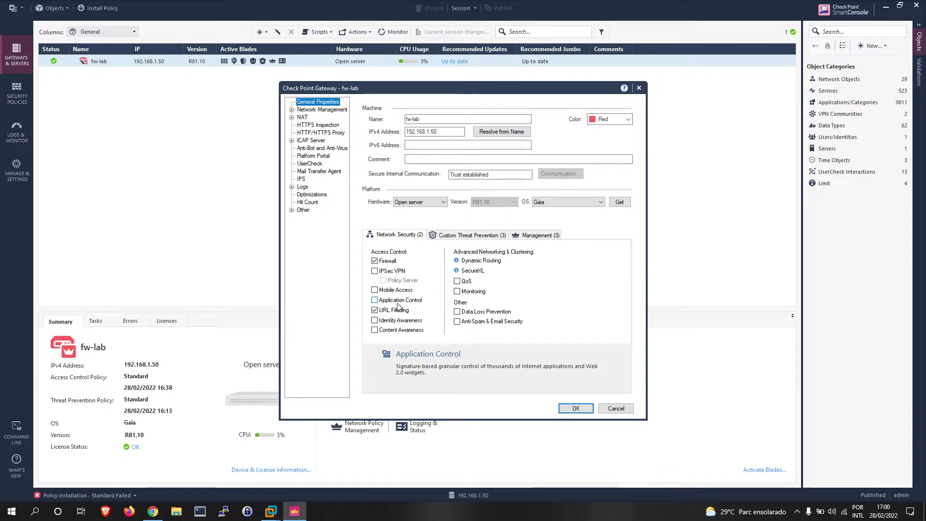
click(614, 406)
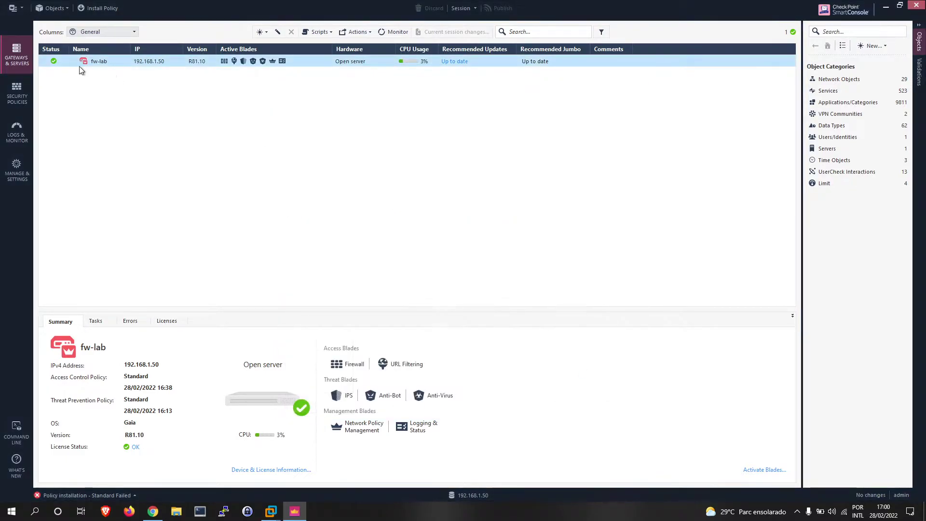
- Return to the security policy and remove Facebook from the Sites Bloqueados rule's services and applications
click(17, 87)
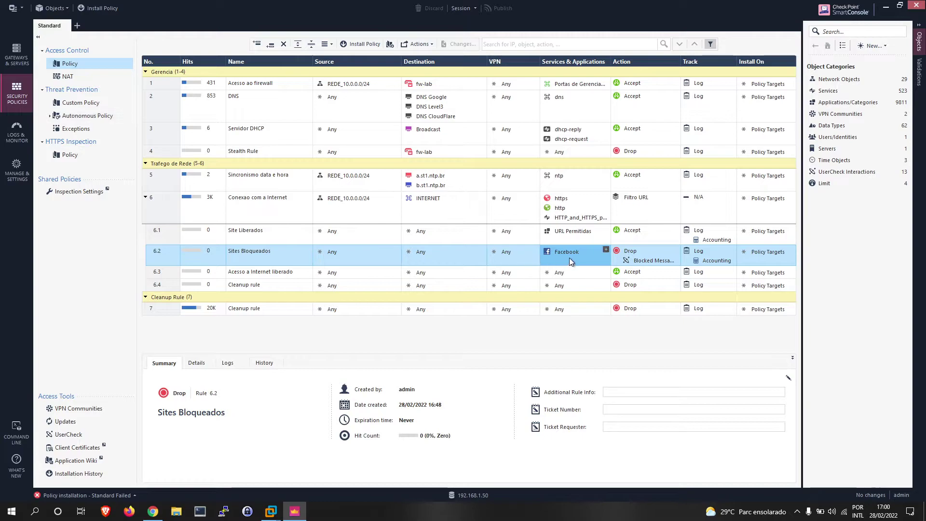
key(Delete)
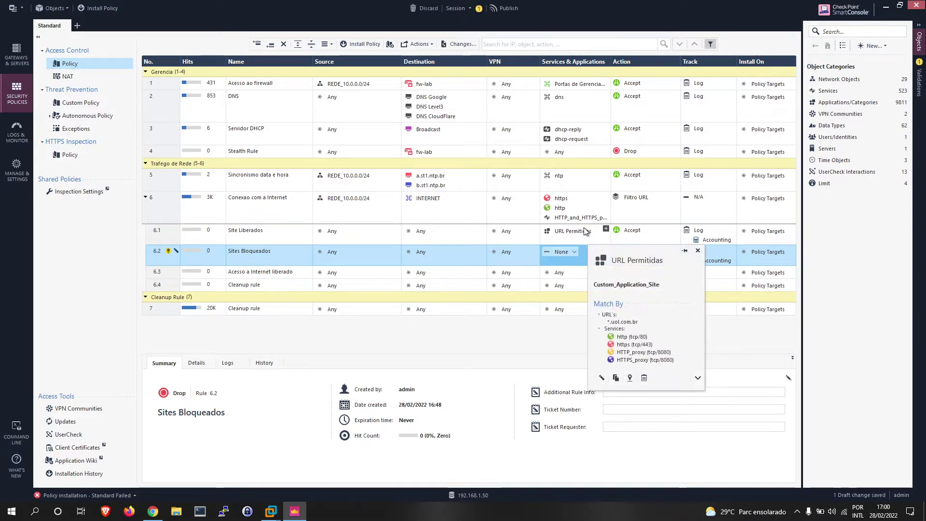
click(575, 251)
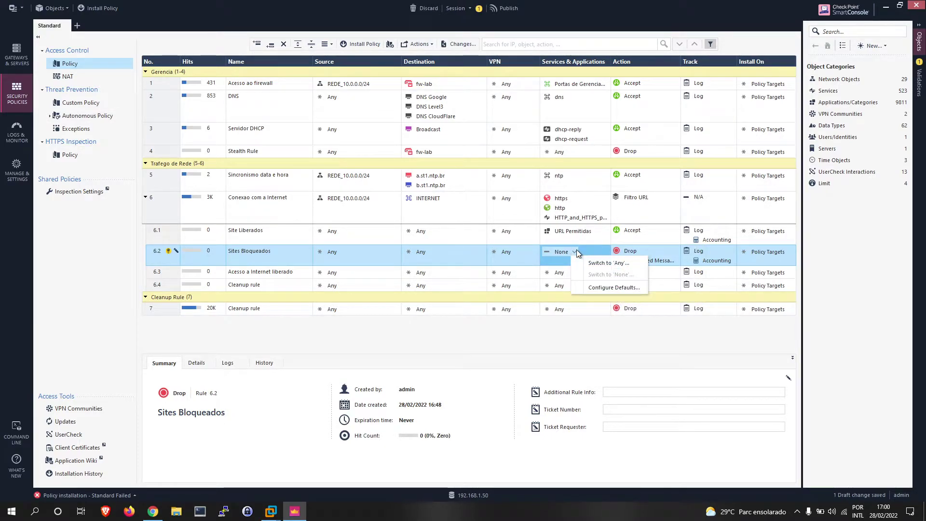
- Search the categories for games and add the Games category to the Sites Bloqueados rule
click(606, 250)
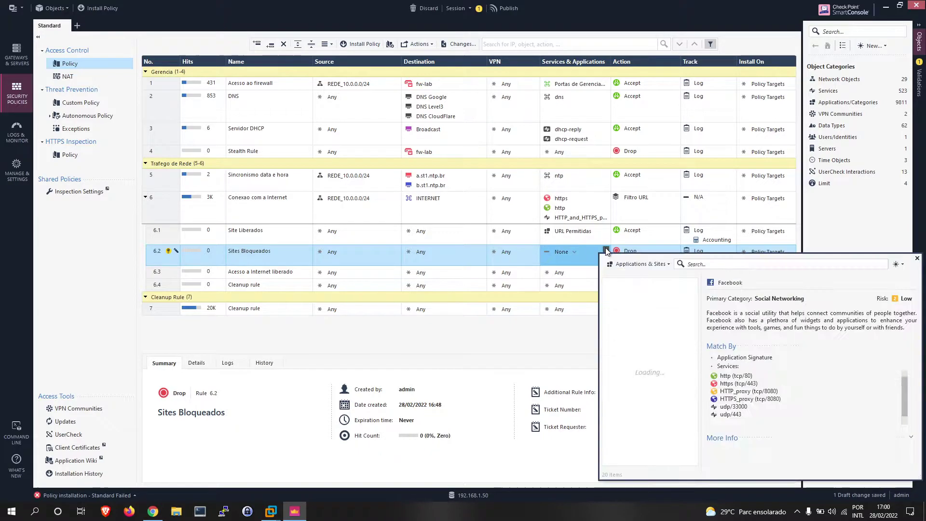
click(642, 264)
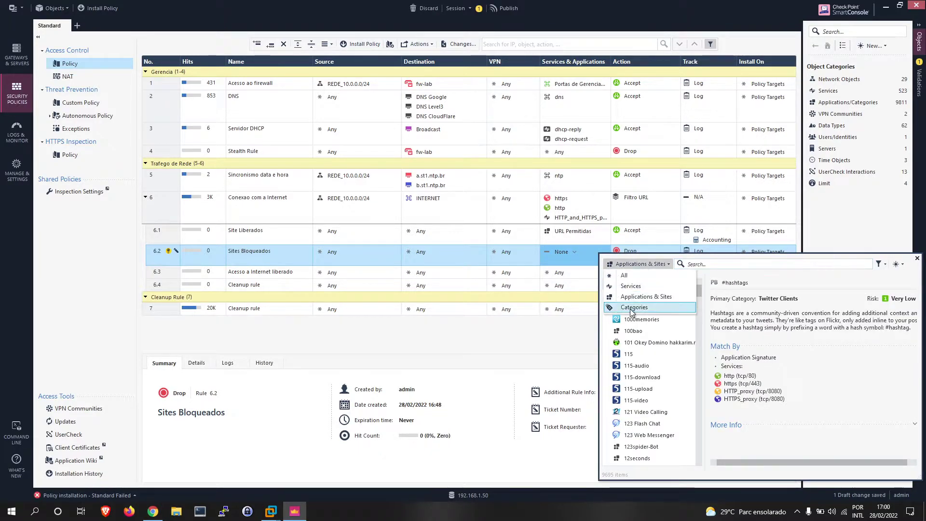
click(631, 308)
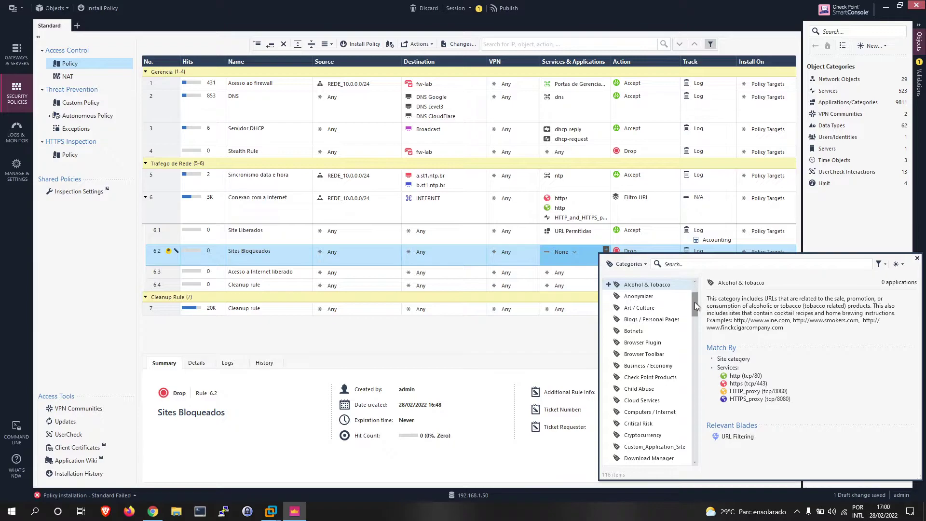
scroll(694, 315, down, 9)
scroll(649, 332, down, 5)
click(679, 263)
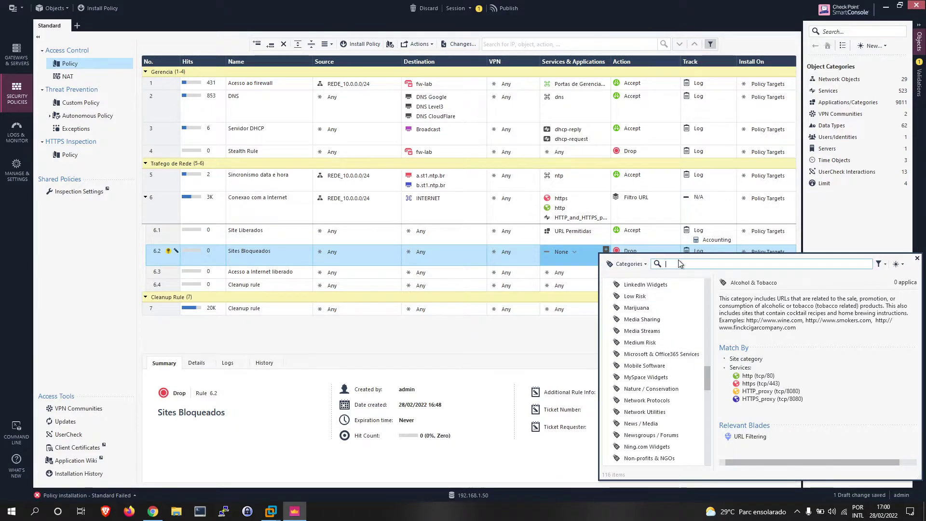
text(games)
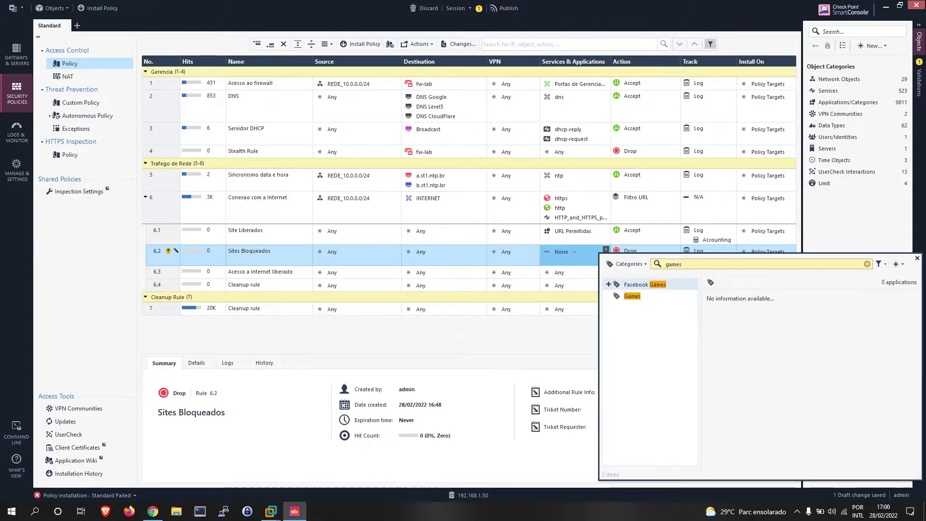
click(609, 296)
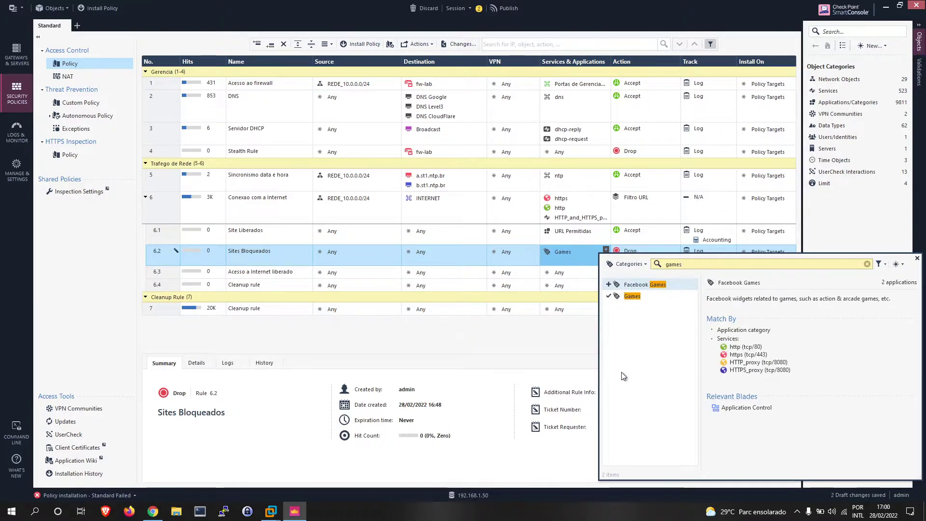
key(Escape)
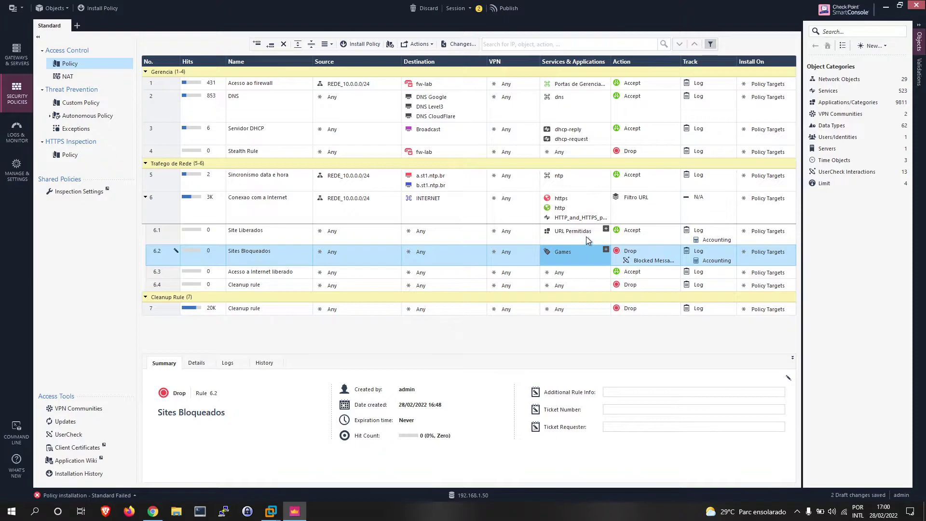
- Review the Site Liberados, Sites Bloqueados and Acesso a Internet liberado rules, including the URL Permitidas match settings
click(235, 232)
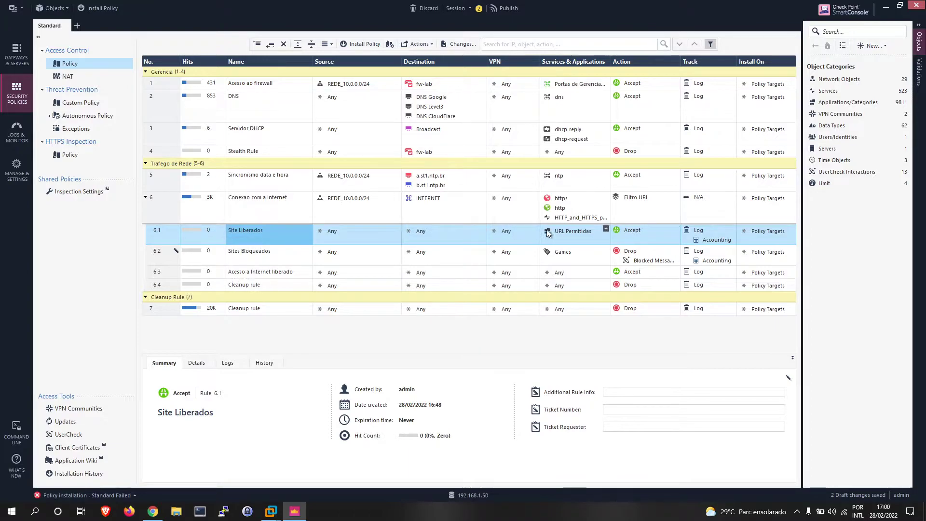
mouse_move(581, 231)
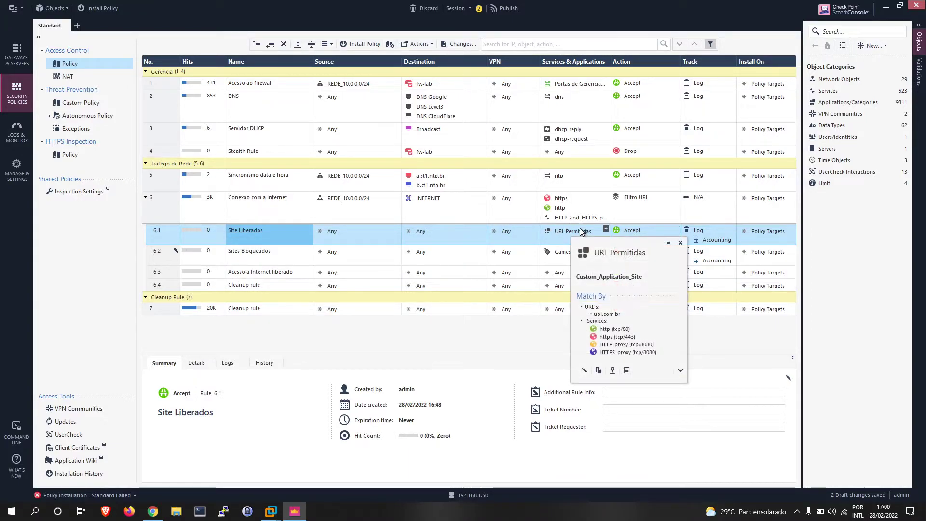
click(241, 253)
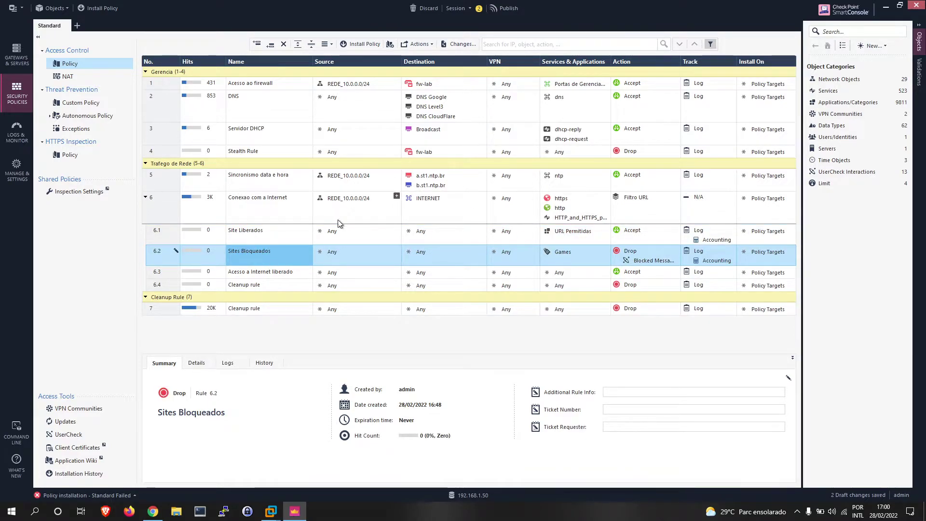
click(244, 271)
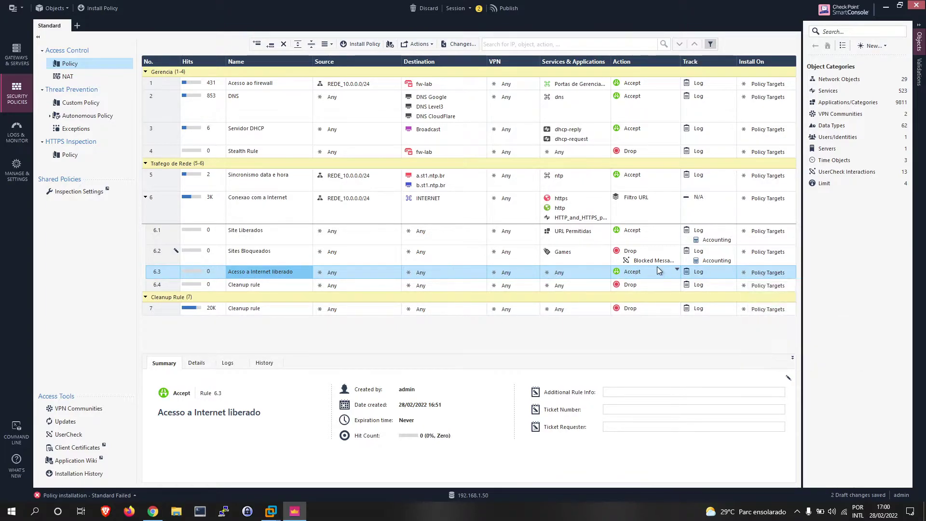
click(566, 253)
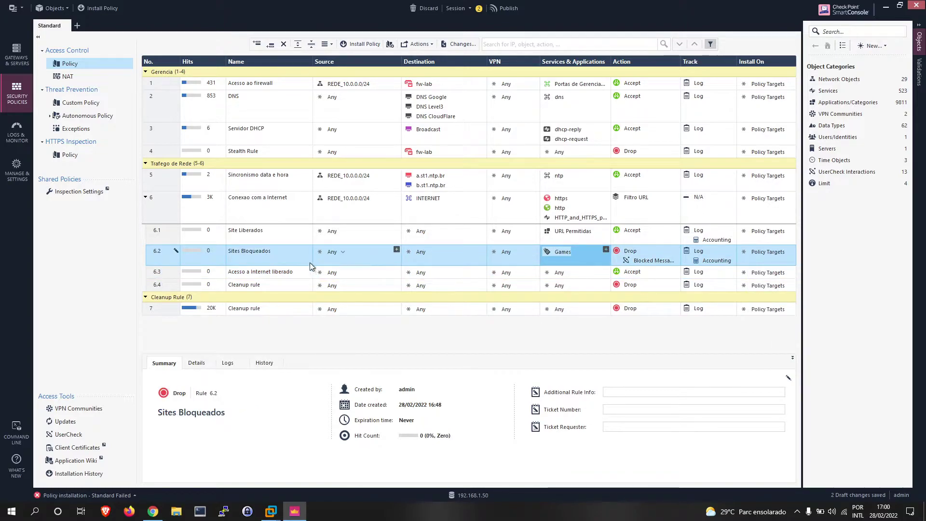
click(251, 271)
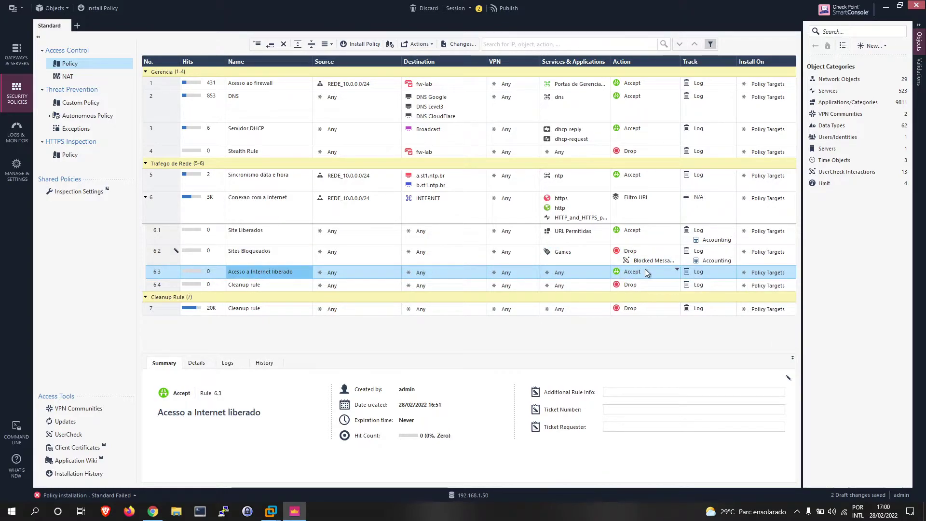
mouse_move(547, 253)
- Publish the session changes and try to install the Standard access control policy on fw-lab
click(102, 7)
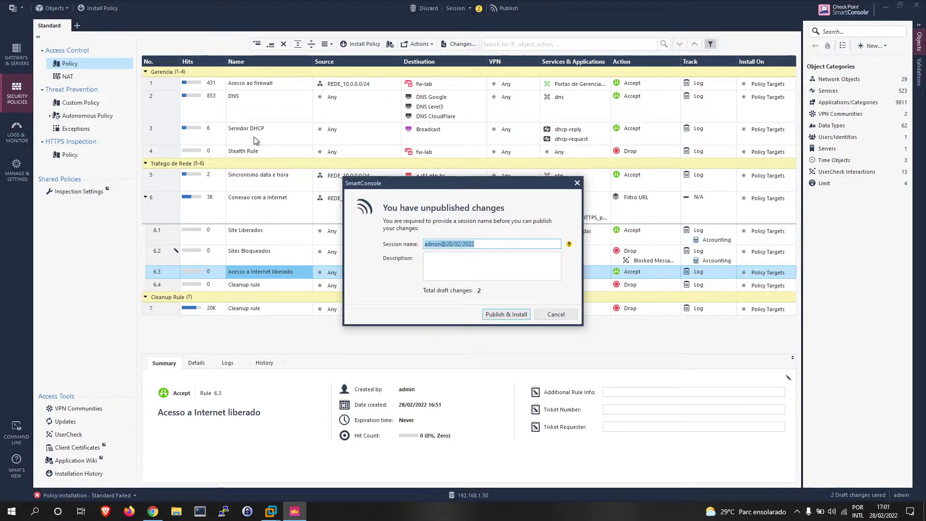
click(505, 316)
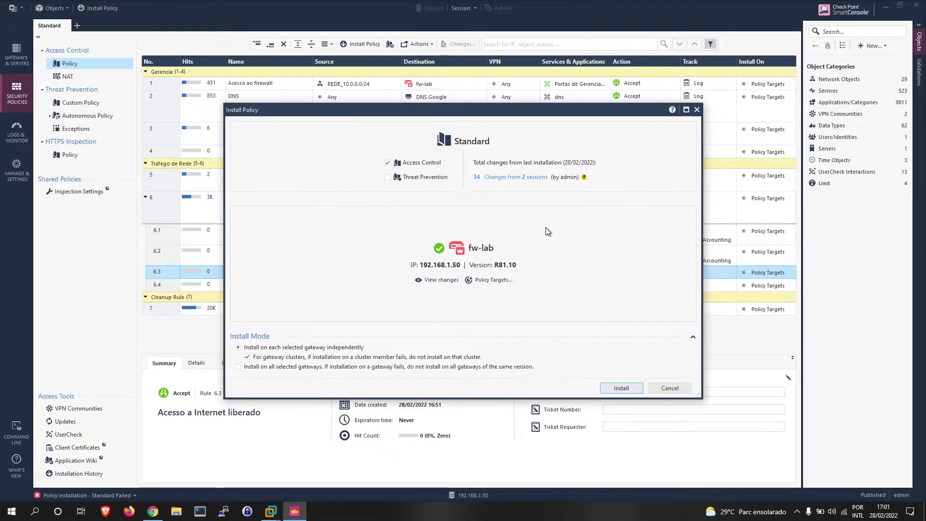
click(621, 388)
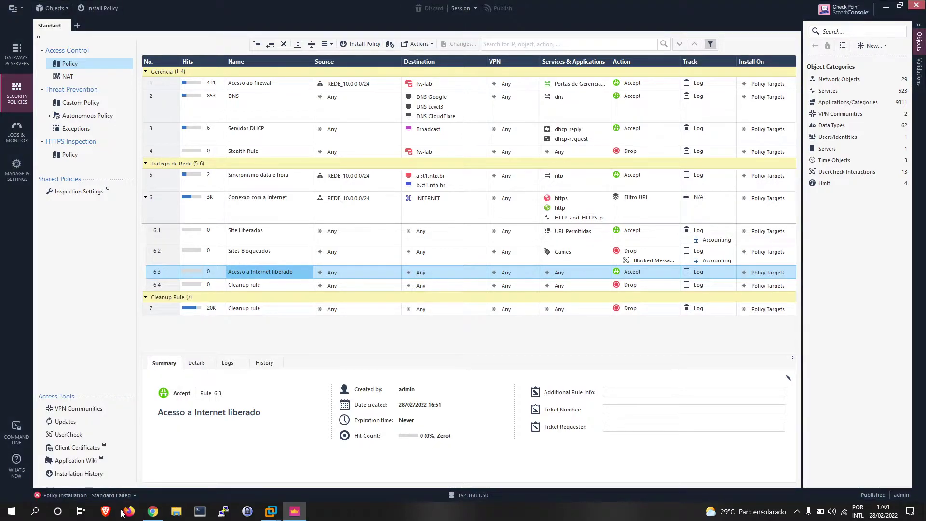
- Examine the details of the latest Standard policy installation task for layer conflicts and best-practice advice
click(124, 495)
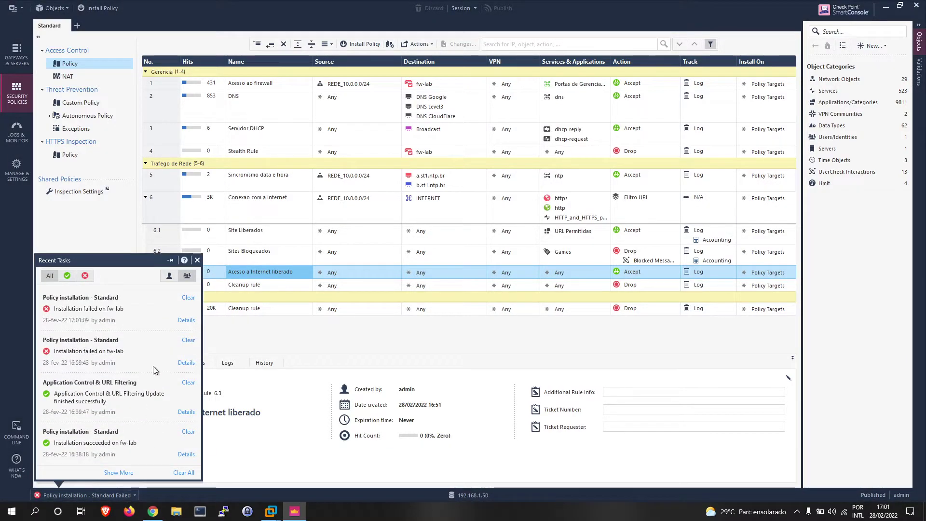
click(185, 320)
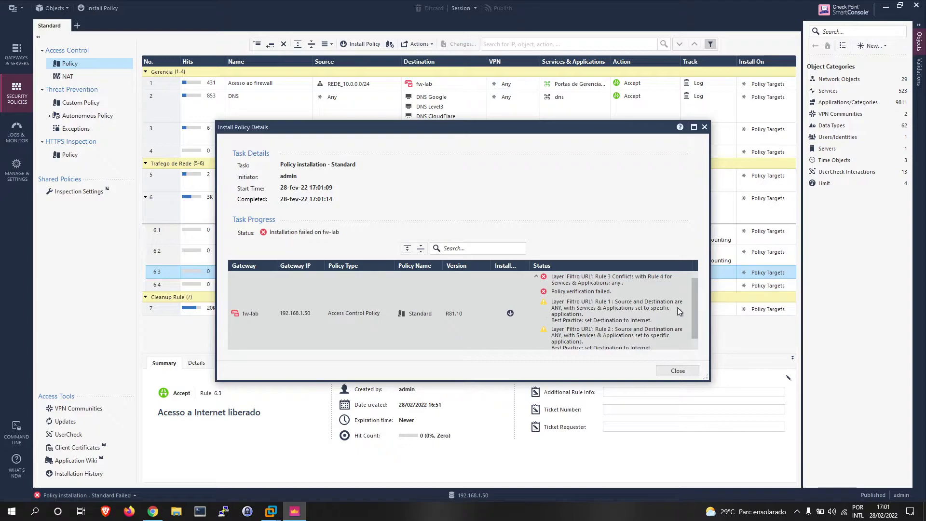
click(678, 370)
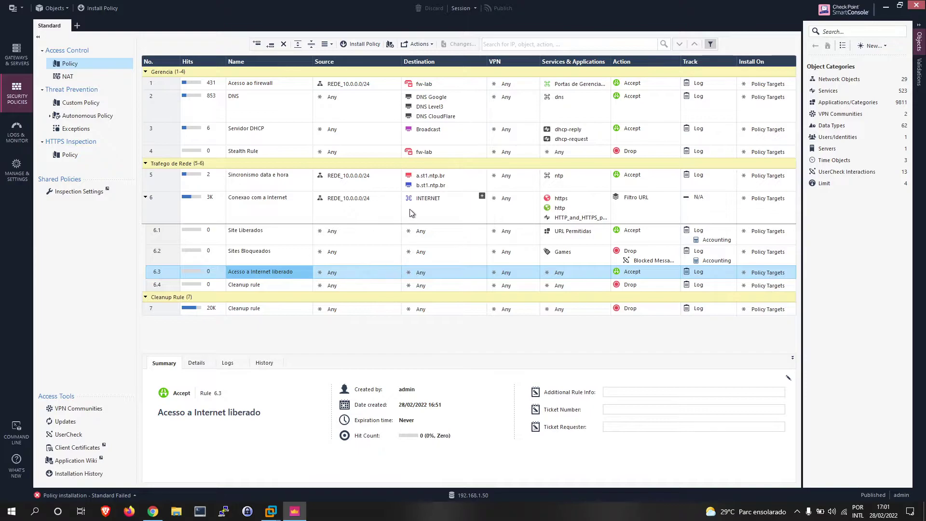
- Set the destination of the Acesso a Internet liberado, Sites Bloqueados and Site Liberados rules to the Internet network object
click(481, 269)
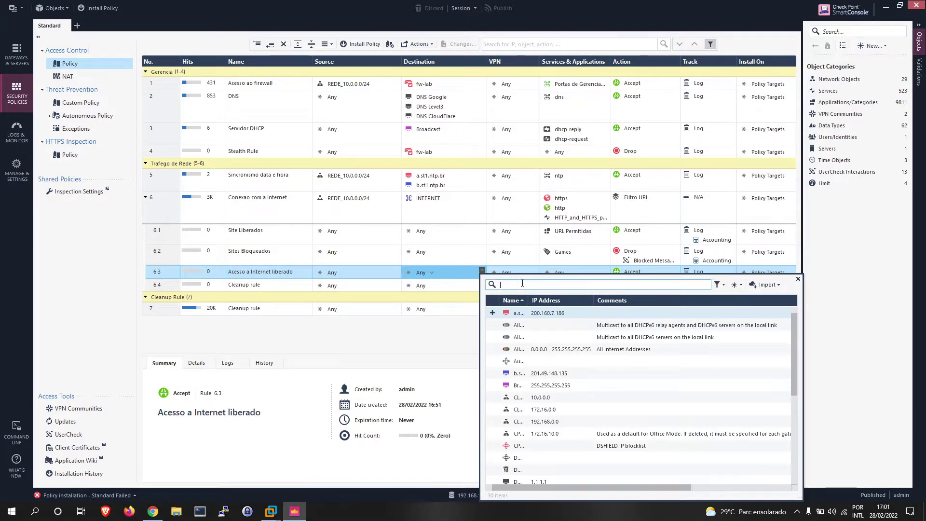
text(internet)
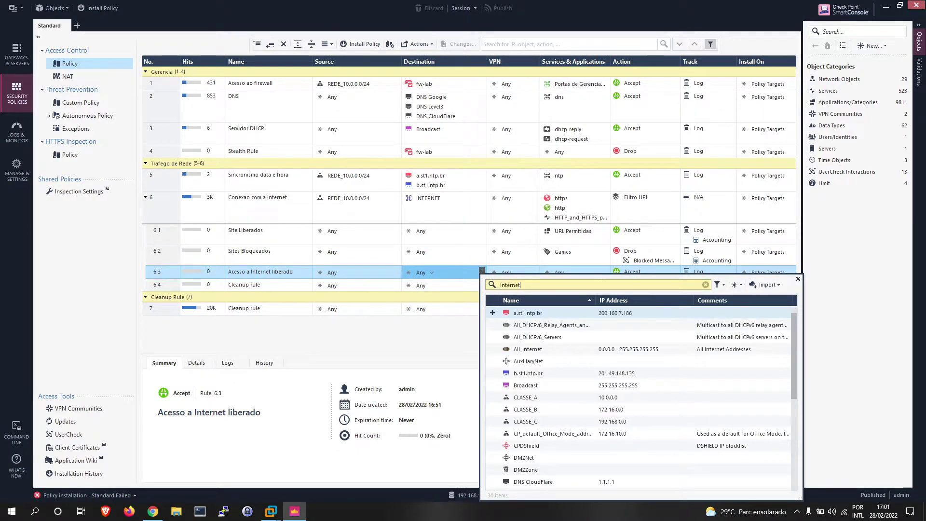
click(493, 325)
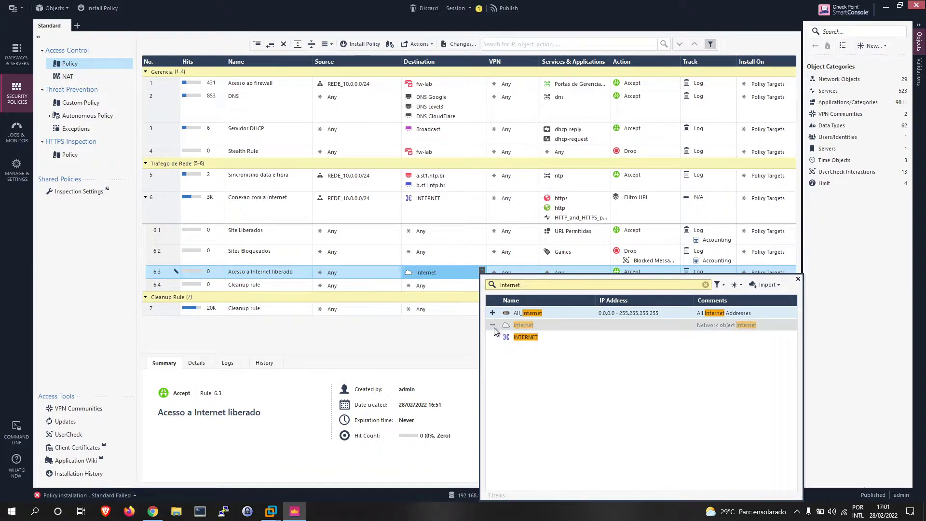
key(Escape)
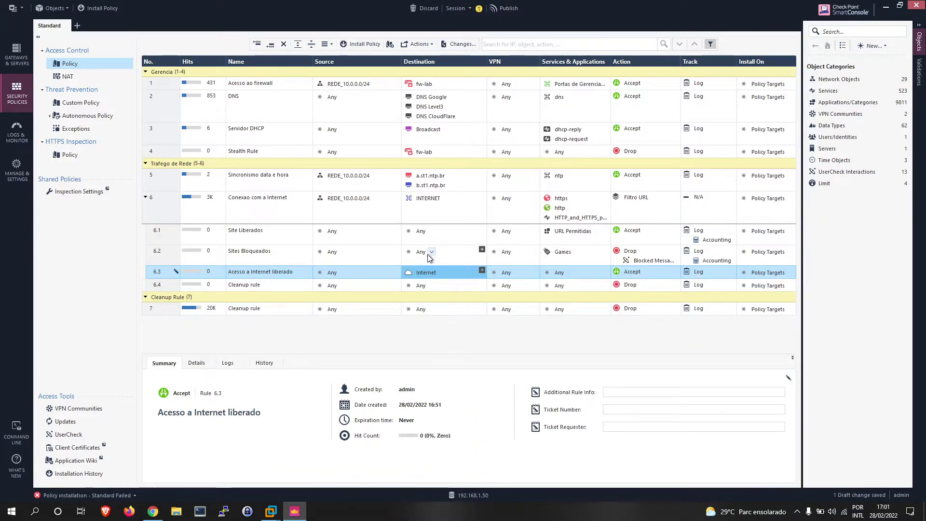
drag(413, 273, 421, 237)
- Publish the destination changes and install the Standard access control policy on fw-lab
click(100, 8)
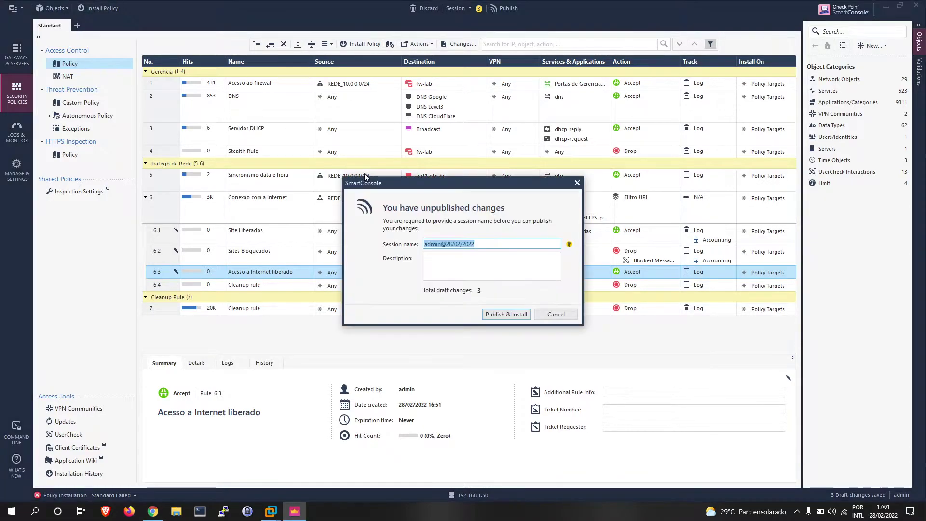
click(516, 314)
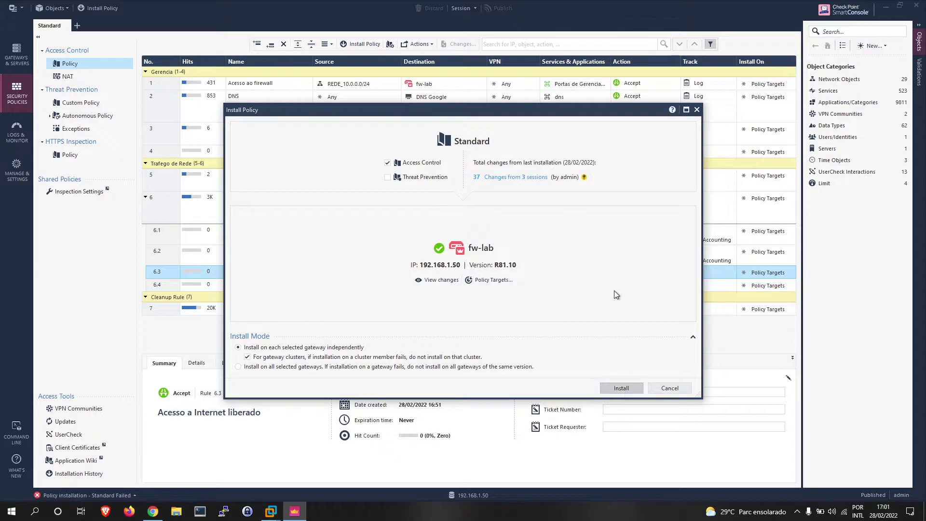
key(Return)
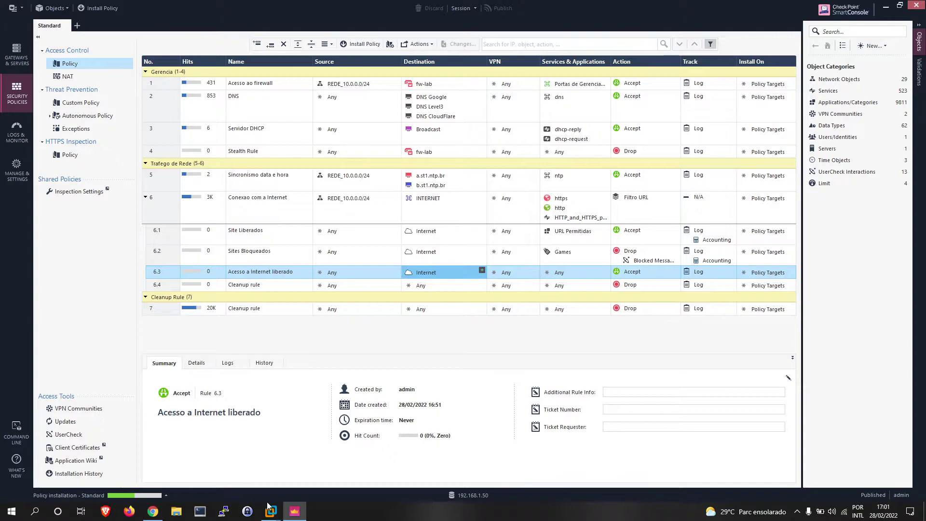
- Switch to the Windows 10 virtual machine in VMware Workstation and open the Brave browser
mouse_move(271, 510)
click(327, 454)
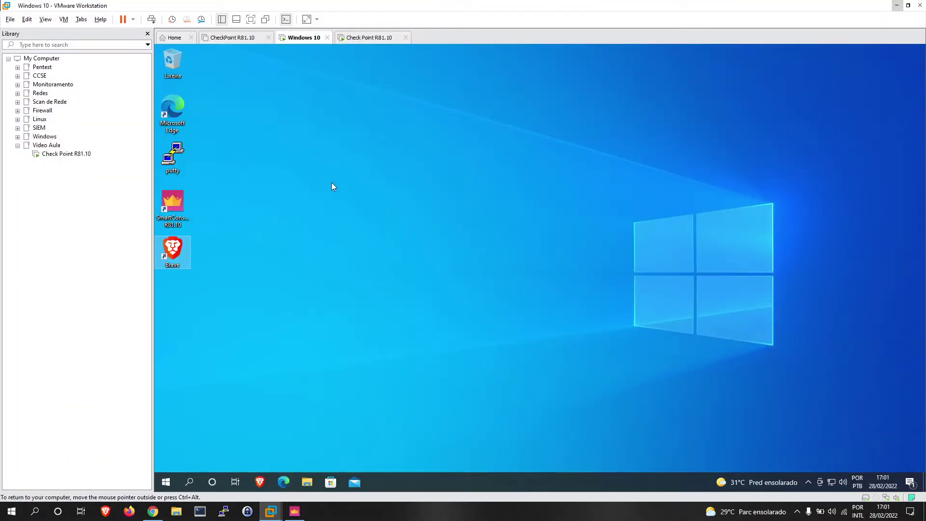
click(259, 482)
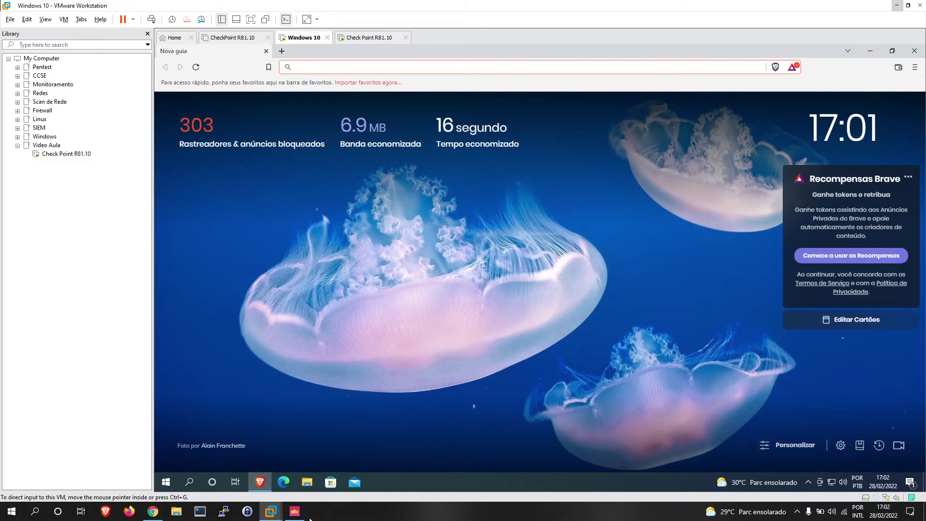
- Switch back to SmartConsole, check the recent policy installation tasks, and review the Acesso a Internet liberado and Sites Bloqueados rules
click(294, 512)
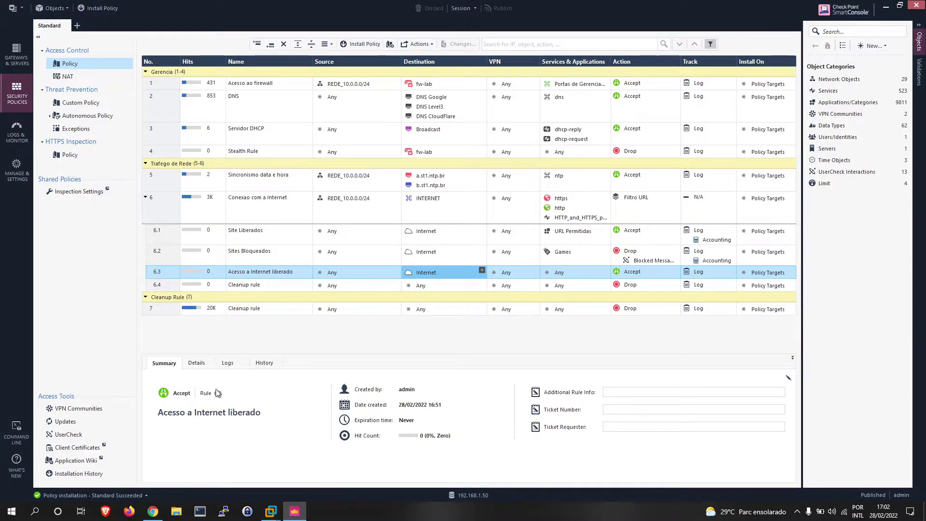
click(124, 497)
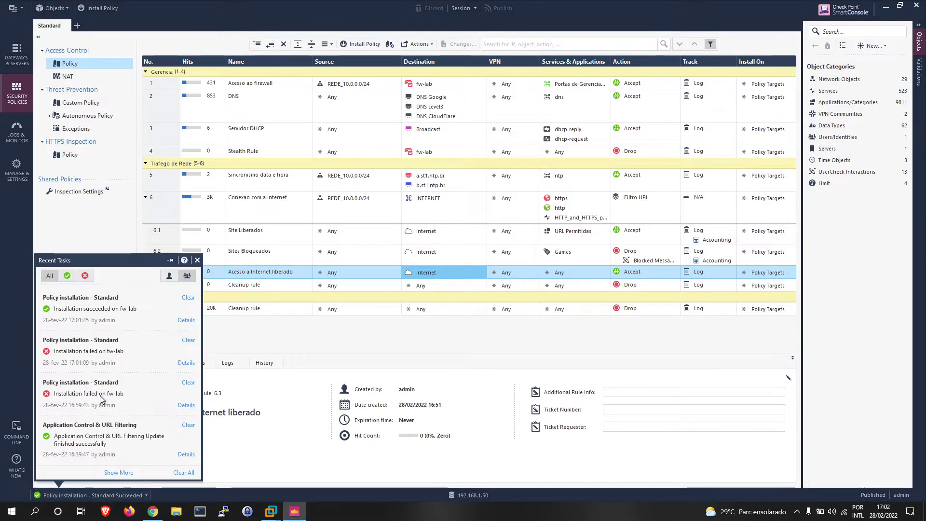
click(197, 261)
click(281, 272)
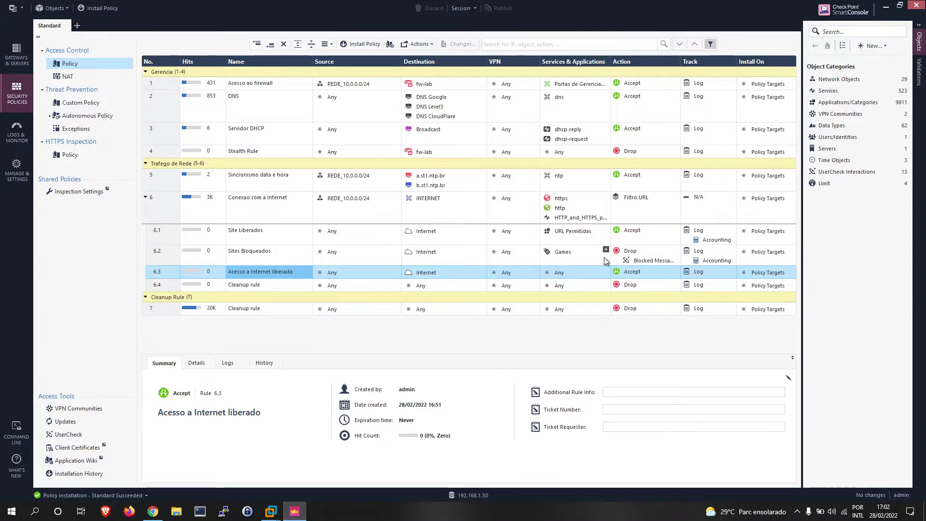
click(594, 253)
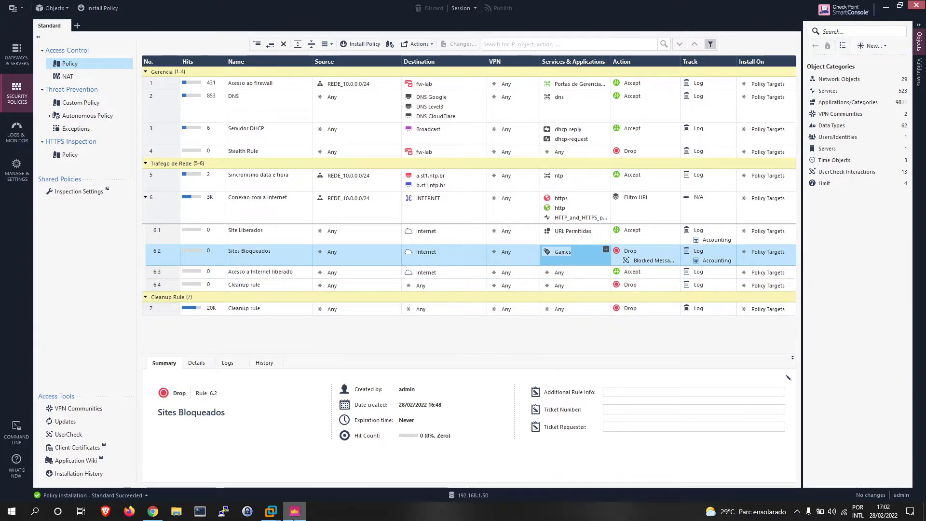
- Switch to the Windows 10 virtual machine in VMware Workstation, hide the library pane, and open the Google home page in Brave
mouse_move(282, 516)
click(328, 453)
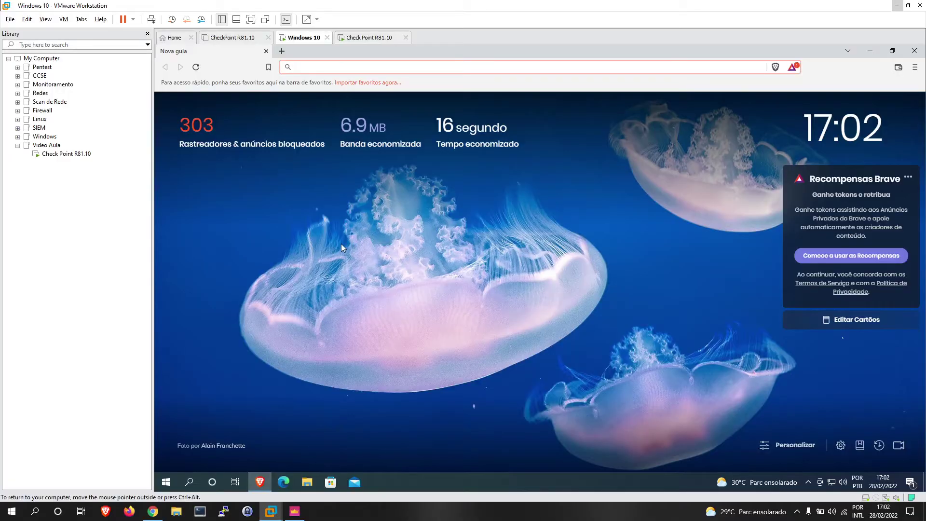
click(147, 33)
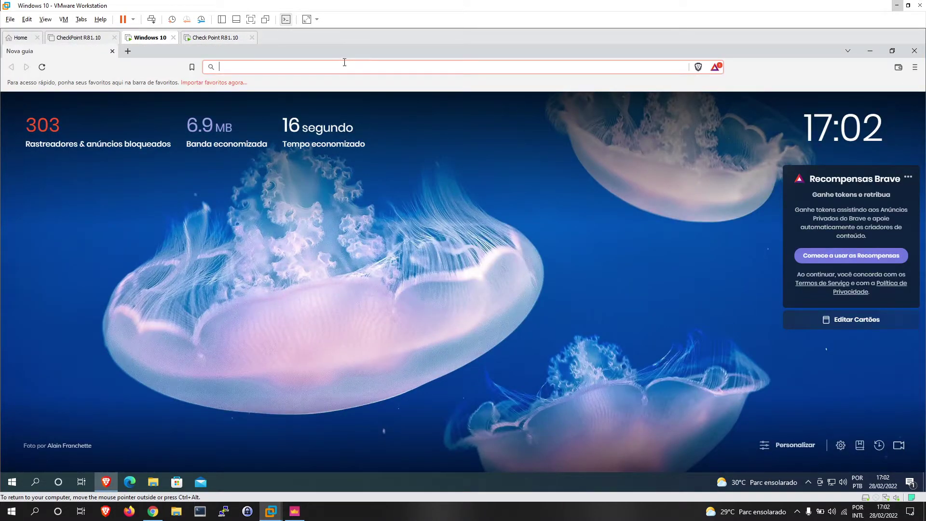
click(345, 62)
text(www.google.com.)
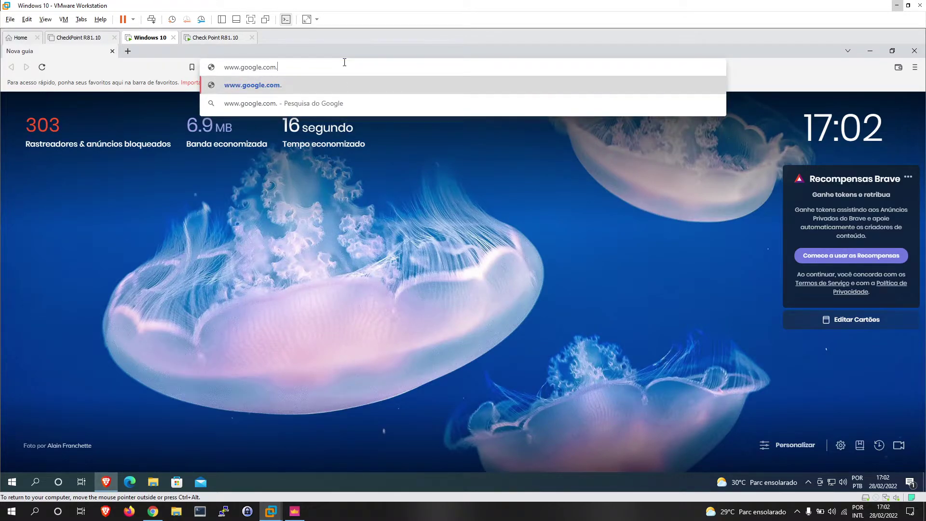
key(Return)
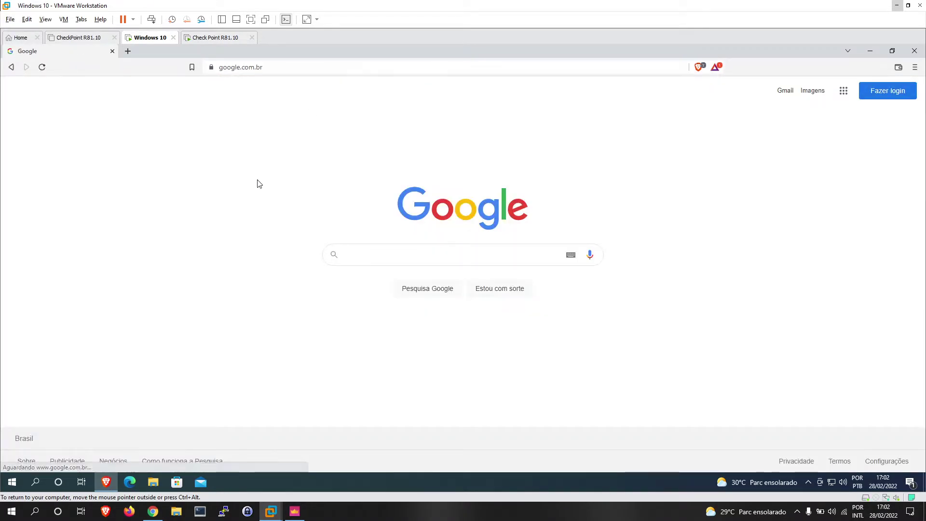
- Search Google for steam, open the Steam store site to test the block, and reload the page
text(steam)
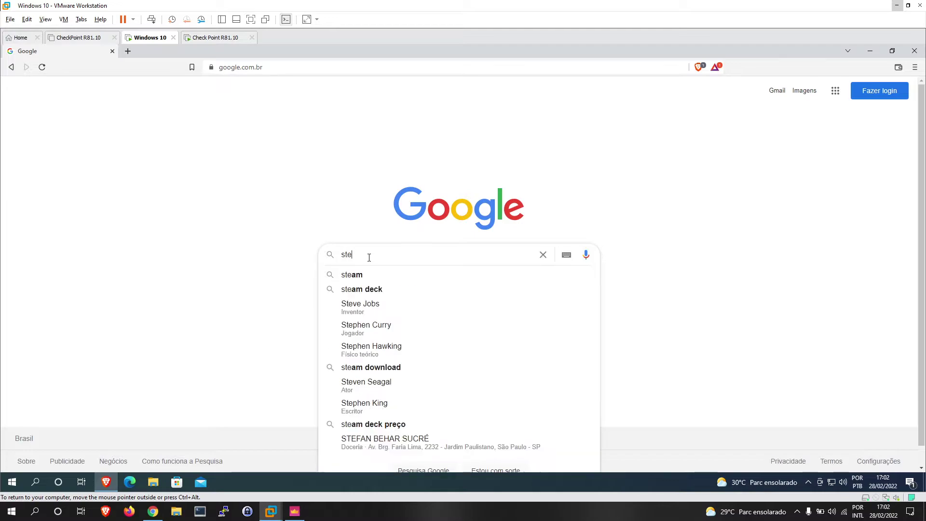
key(Return)
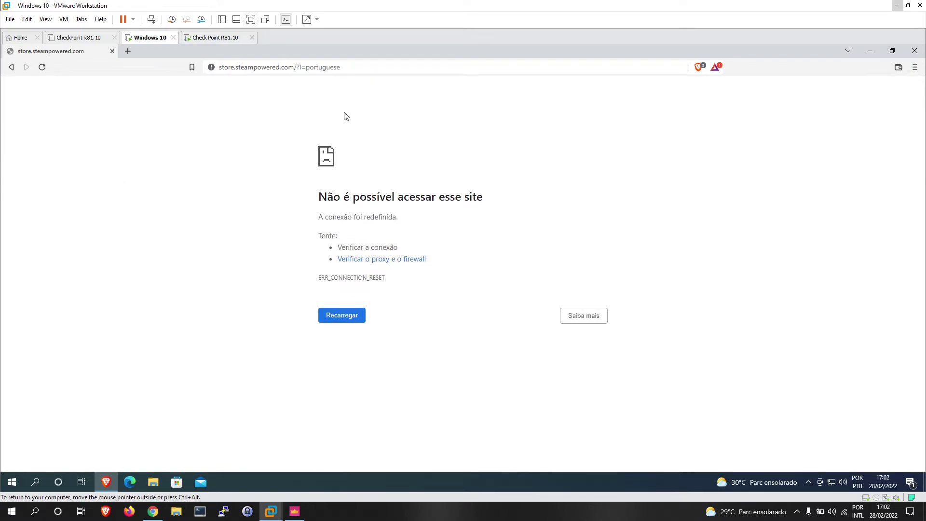
click(41, 68)
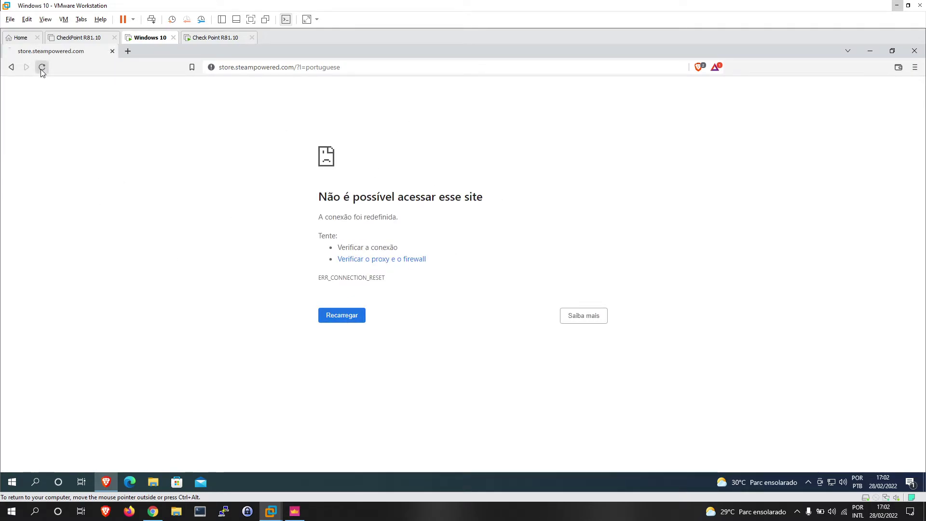
- Search for jogos in a new browser tab, then open the Click Jogos site and its Meninas category to test the block
click(128, 52)
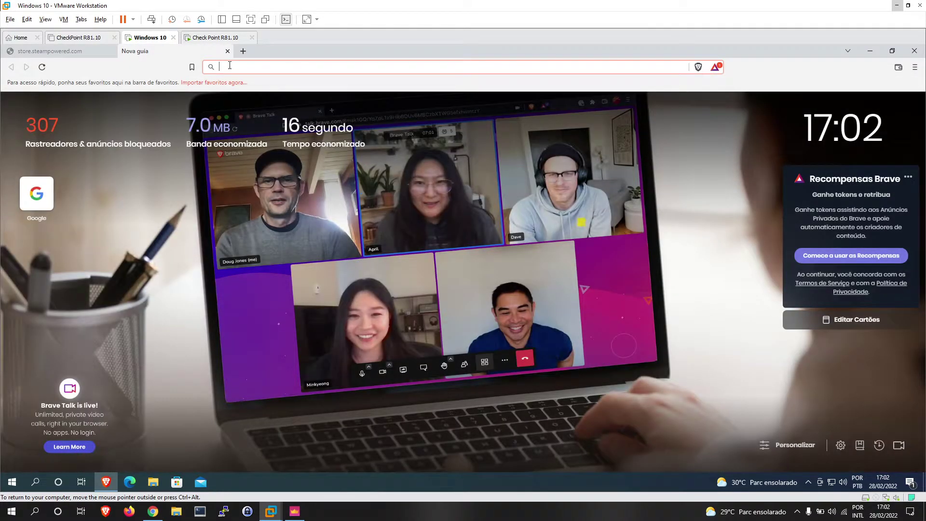
text(www)
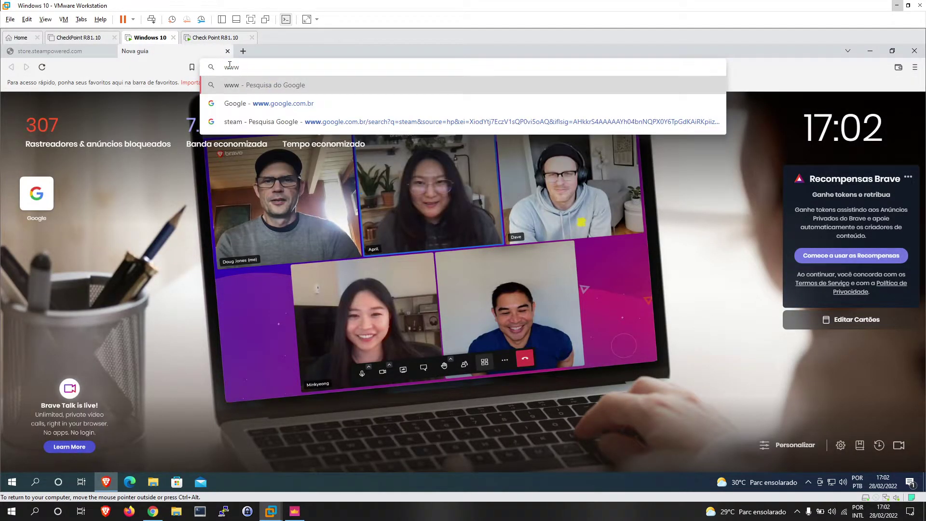
text(.goo)
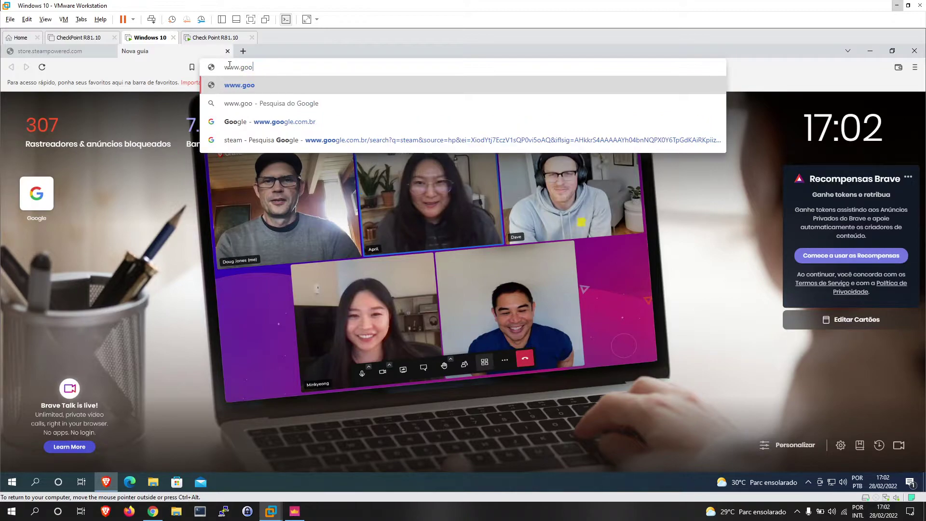
key(Escape)
text(jogos)
key(Return)
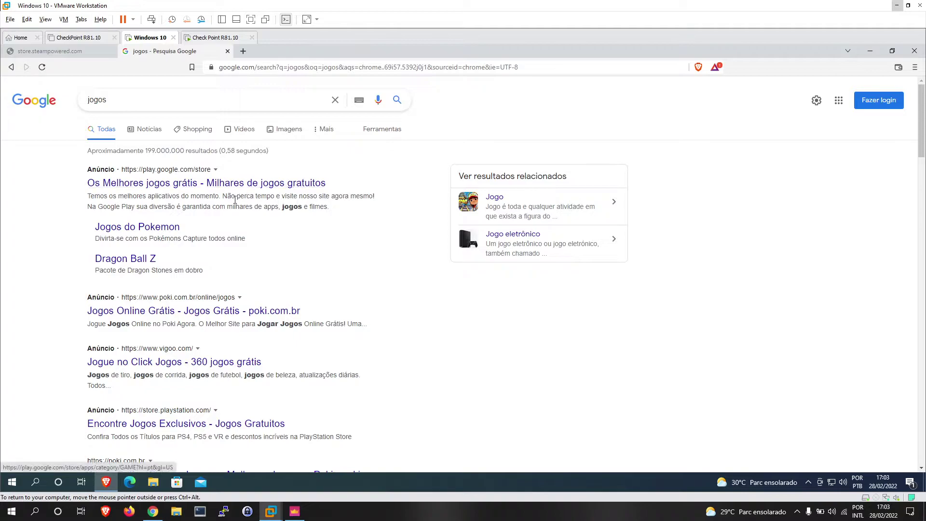
scroll(223, 134, down, 7)
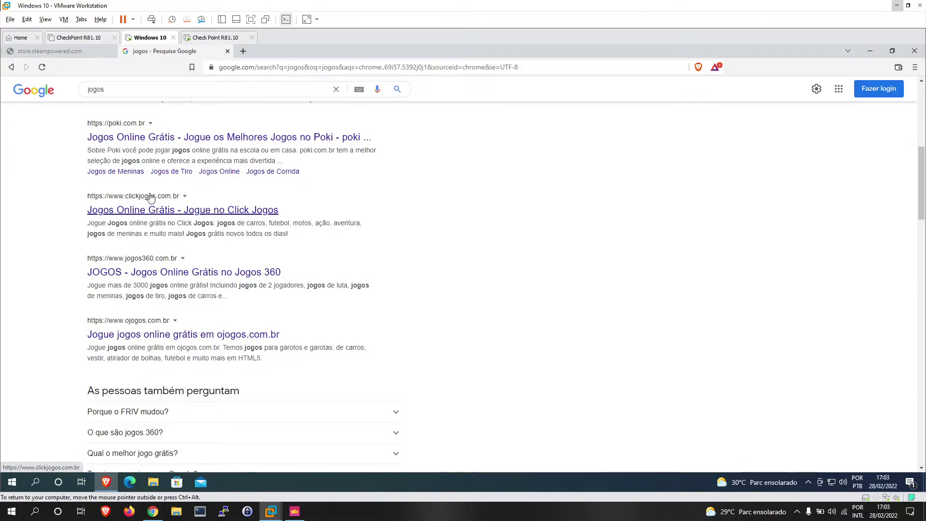
click(133, 210)
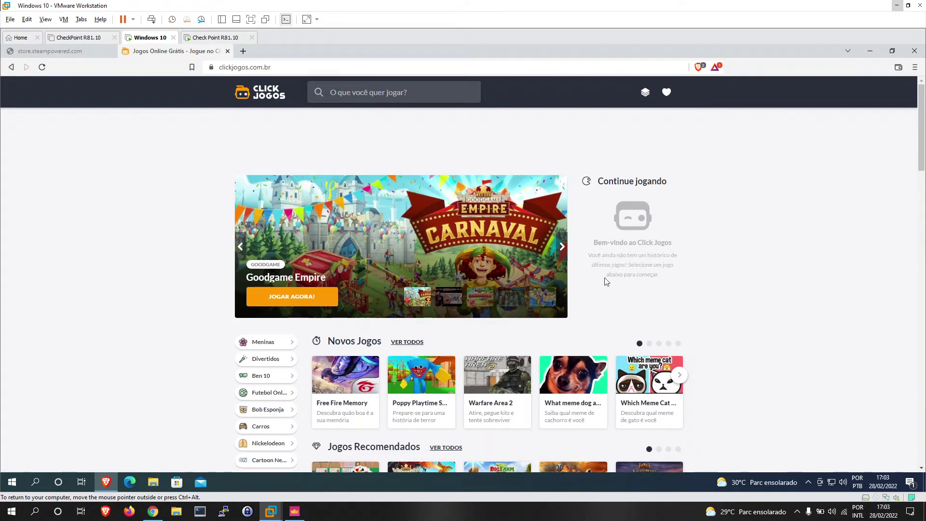
scroll(639, 260, down, 2)
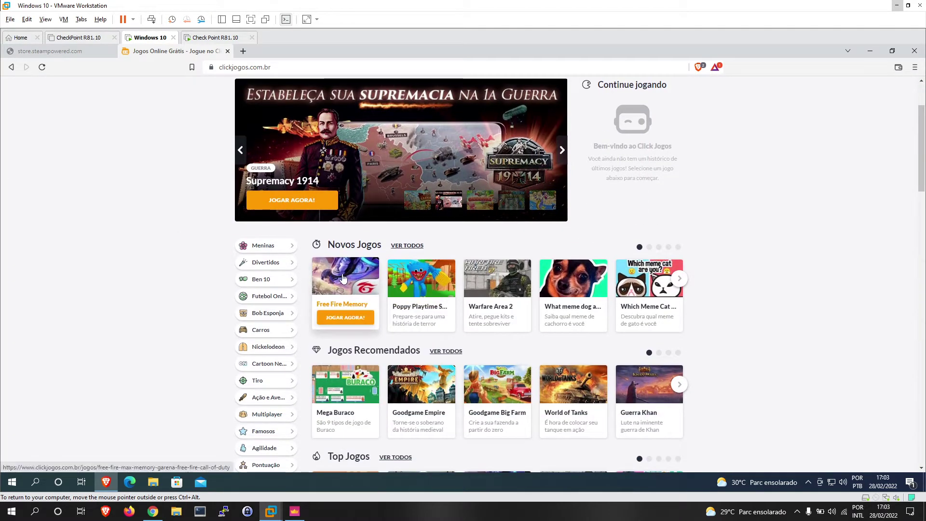
click(263, 247)
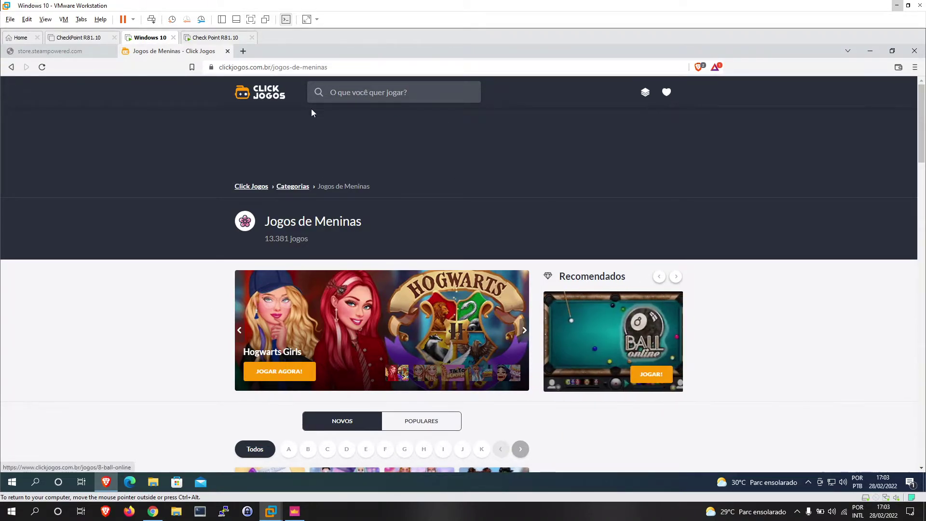
drag(271, 67, 206, 67)
key(ctrl+c)
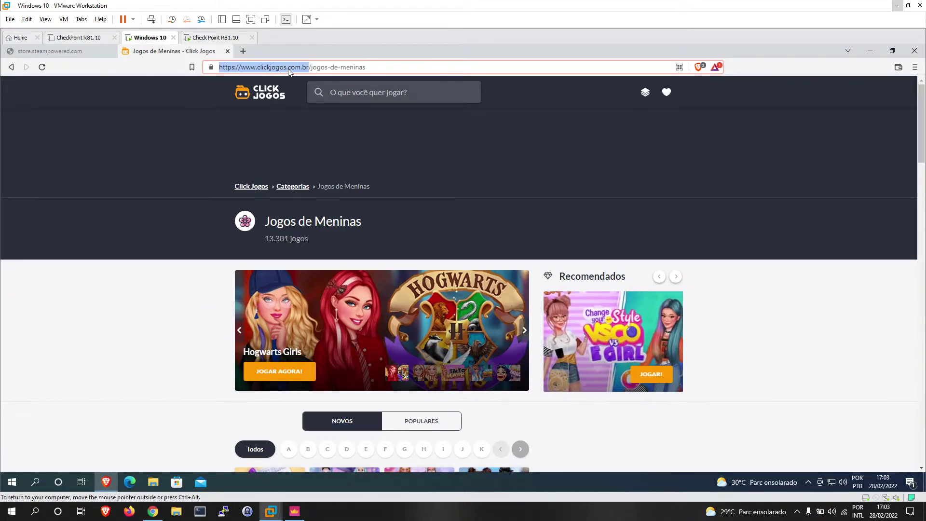
click(289, 66)
drag(308, 67, 248, 71)
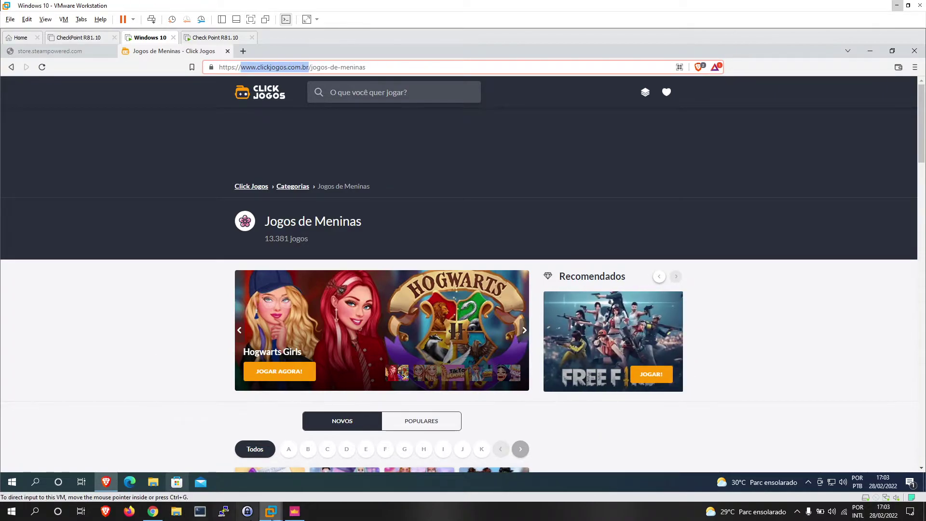
click(152, 511)
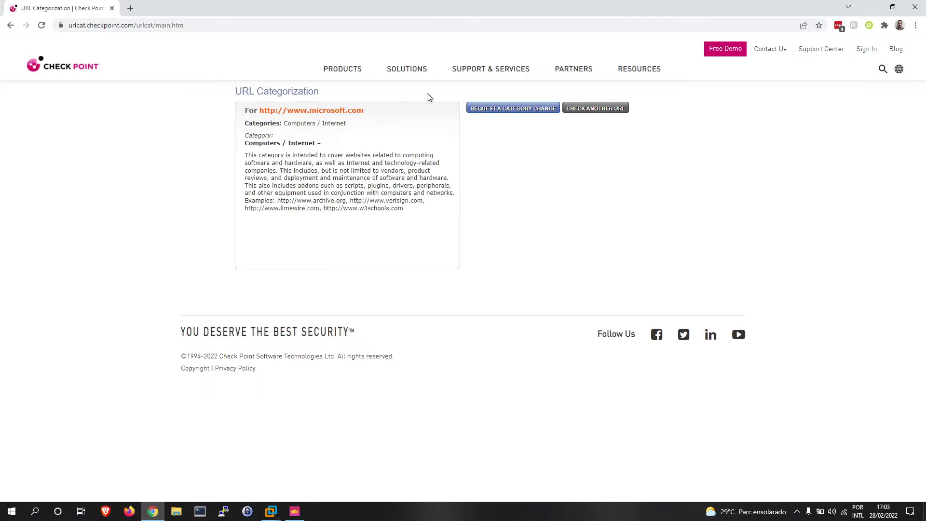
click(596, 109)
click(261, 173)
key(ctrl+v)
click(415, 176)
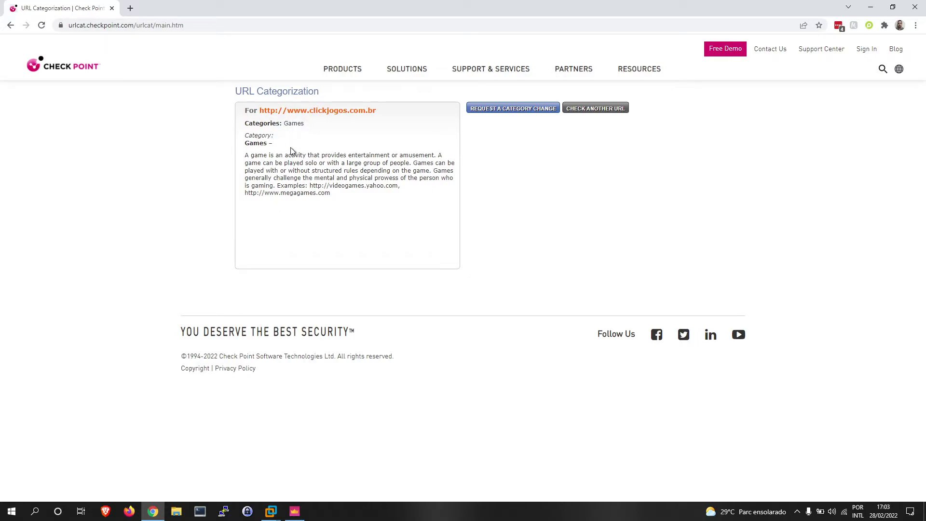
- Switch back to SmartConsole and start a new installation of the Standard access control policy on fw-lab
click(295, 513)
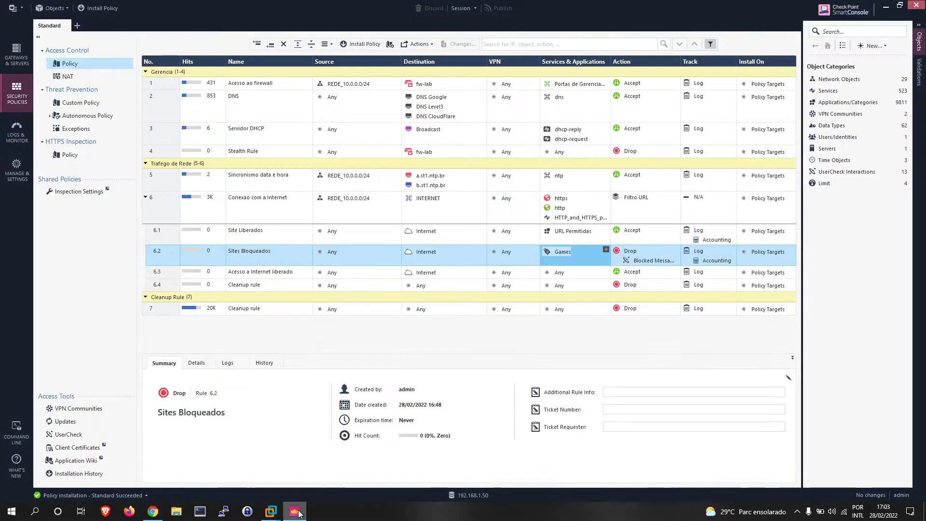
click(99, 8)
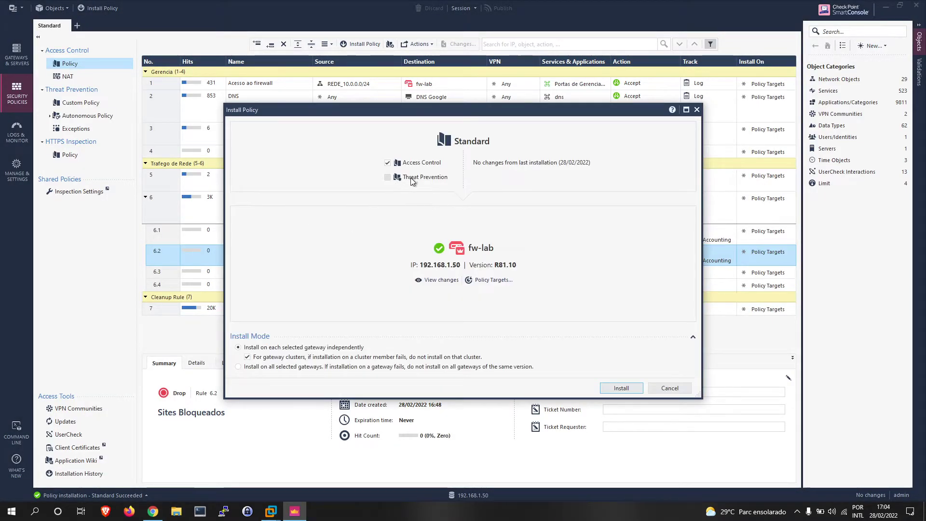
- Install the Standard policy on fw-lab with both Access Control and Threat Prevention included
click(387, 178)
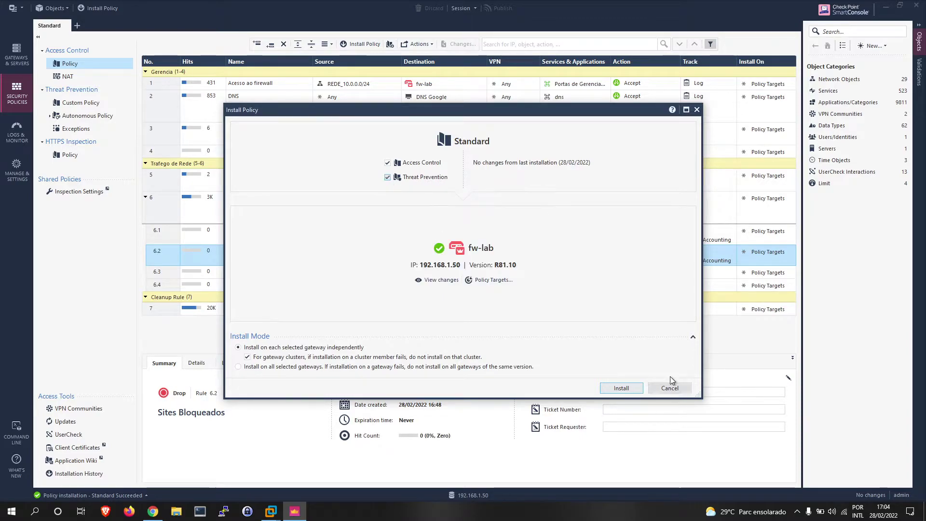
click(628, 391)
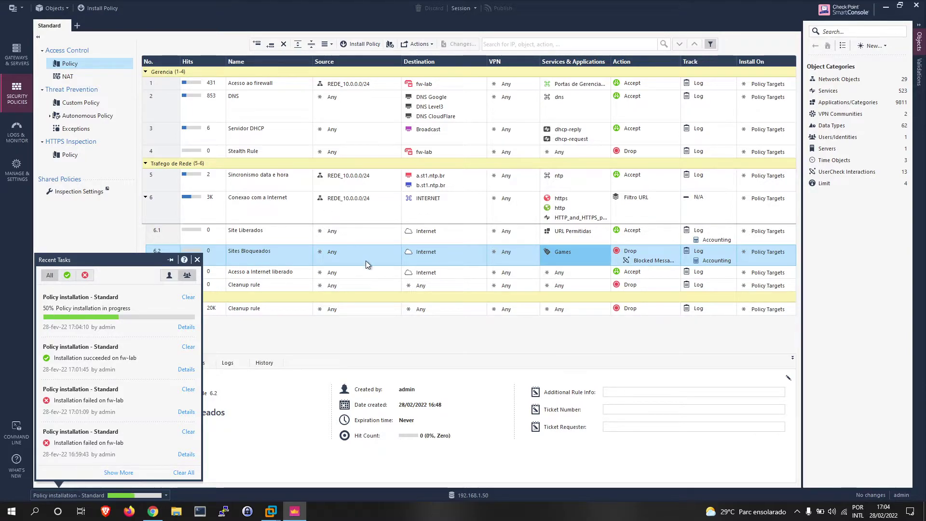
click(586, 252)
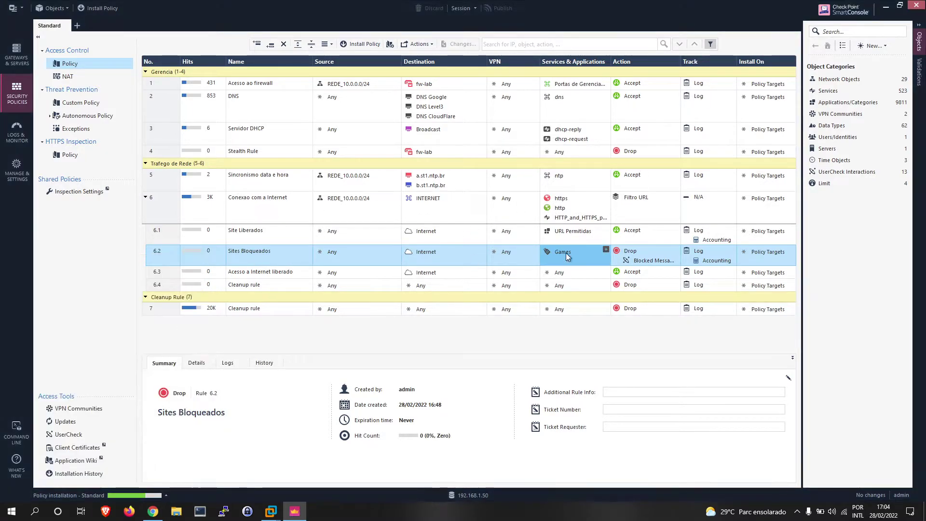
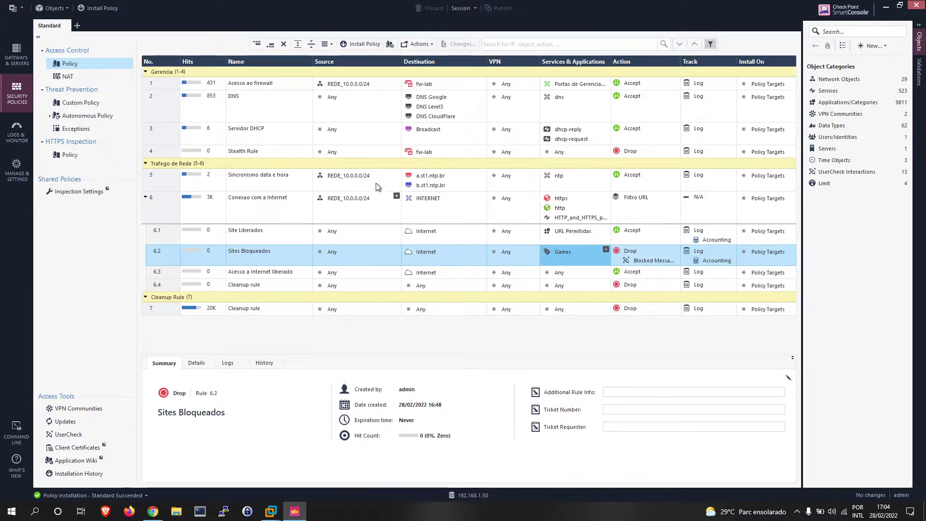
- Review the general advanced settings of the Application Control & URL Filtering blade unchanged, and view the fw-lab gateway's summary
click(18, 169)
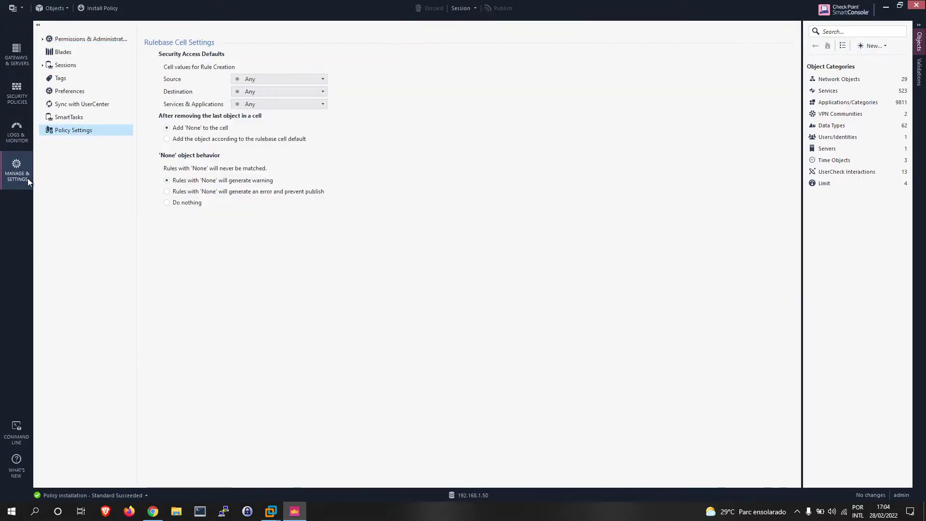
click(81, 40)
click(65, 105)
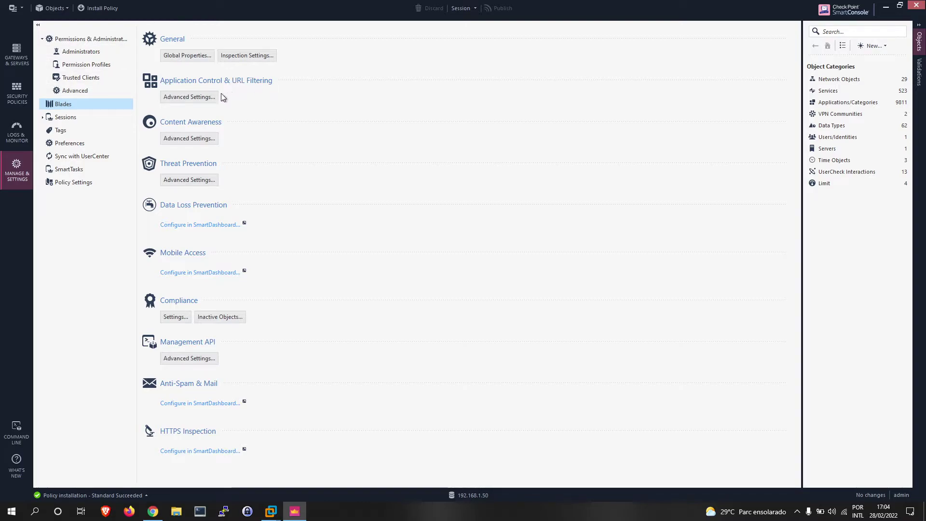
click(189, 97)
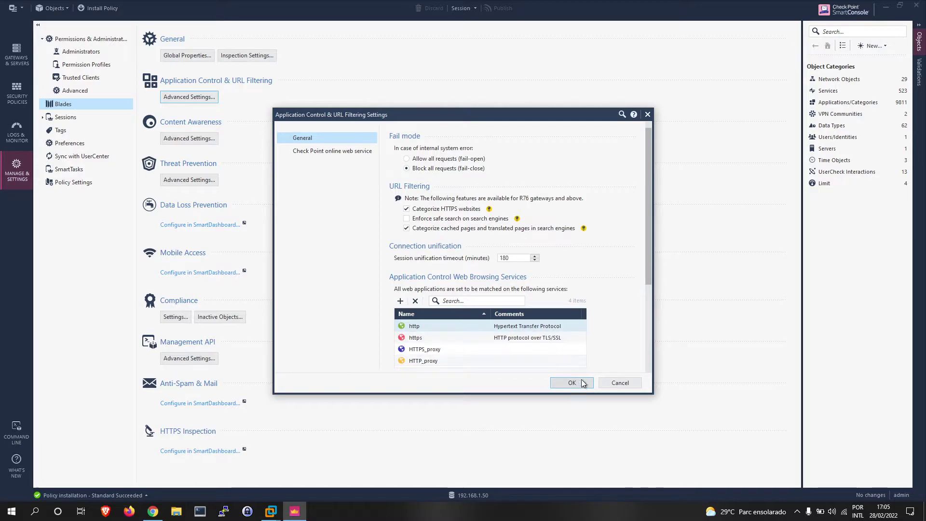
click(621, 383)
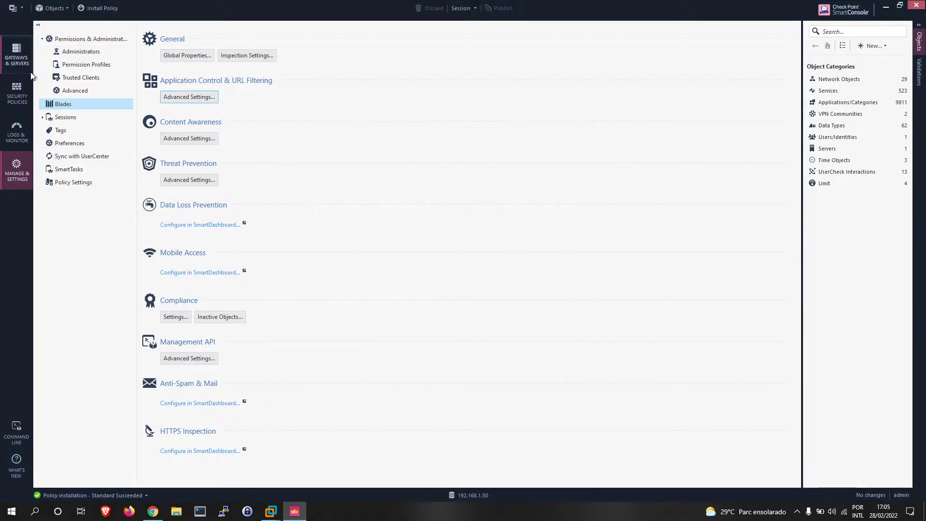
click(22, 59)
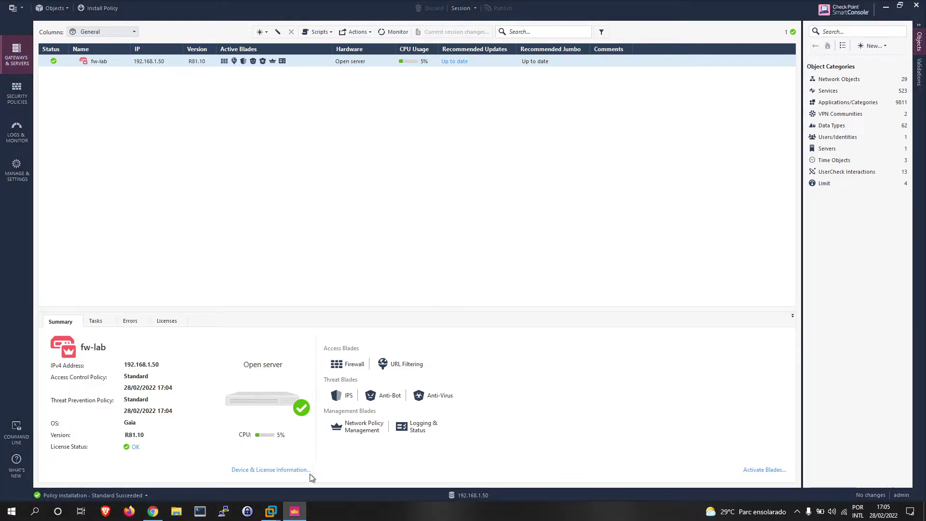
- Switch to the Windows 10 virtual machine and reload the clickjogos.com.br page
mouse_move(271, 512)
click(313, 458)
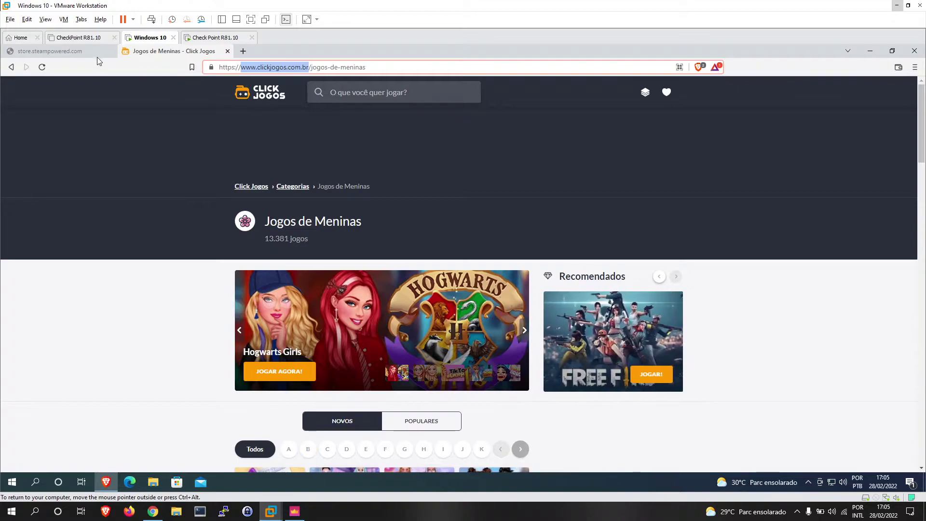
click(41, 66)
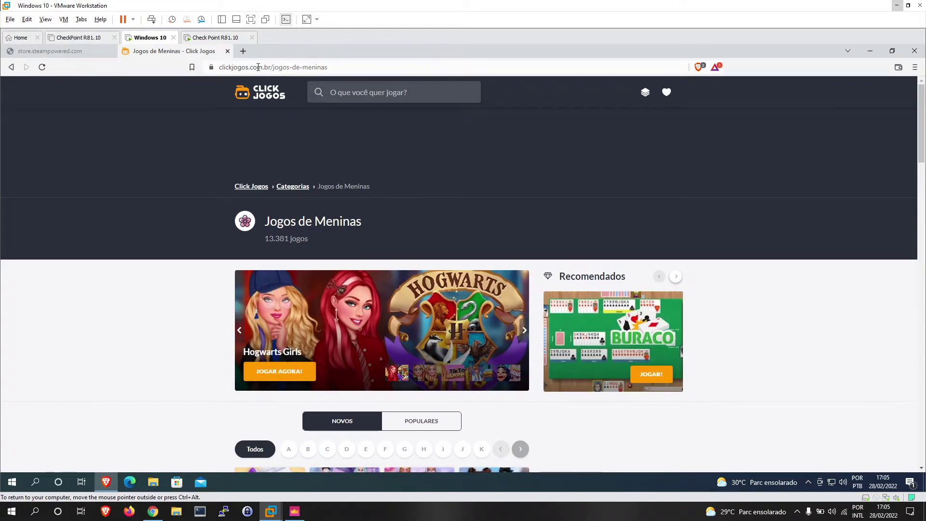
- Return to SmartConsole and refresh the last-hour traffic logs filtered by 10.0.0.2
click(294, 511)
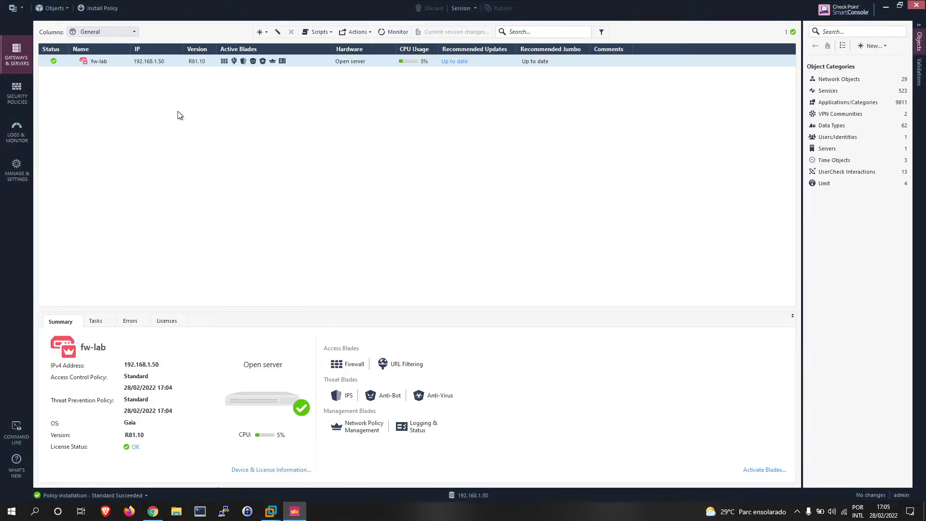
click(19, 129)
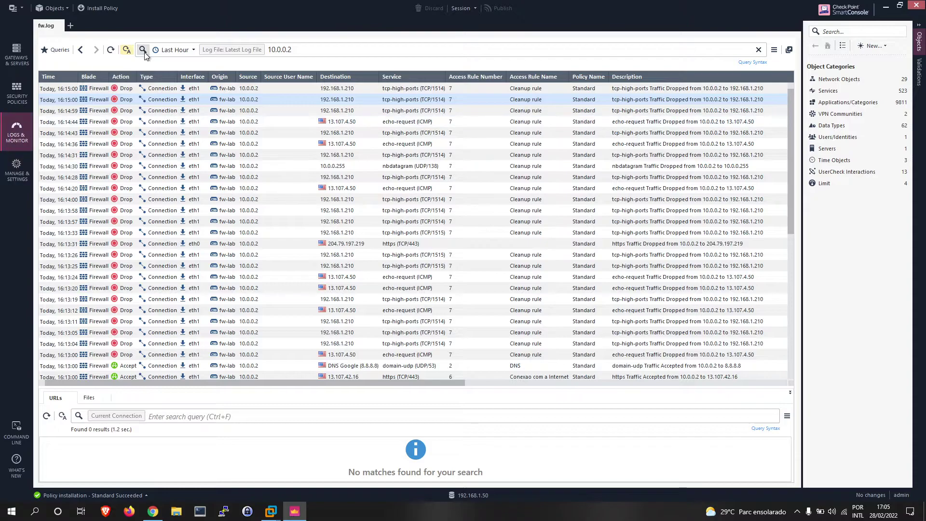
click(303, 47)
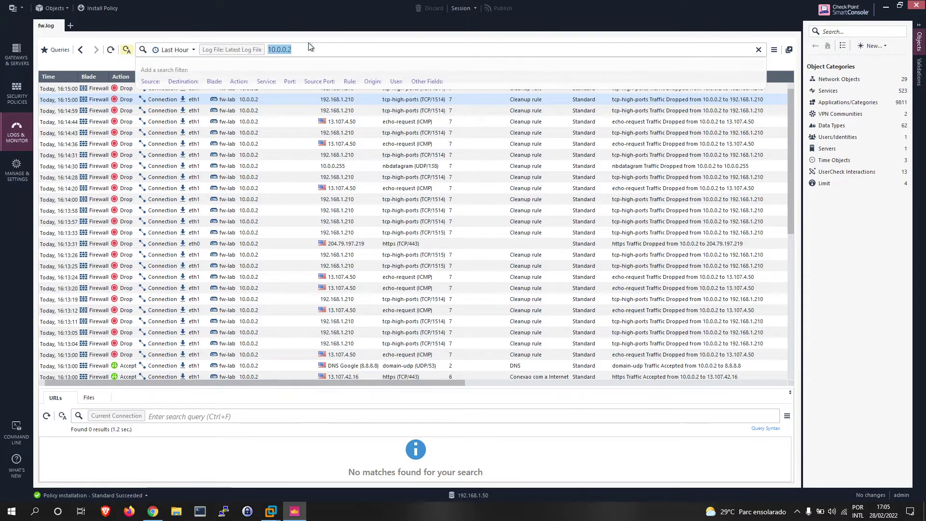
click(319, 48)
click(111, 51)
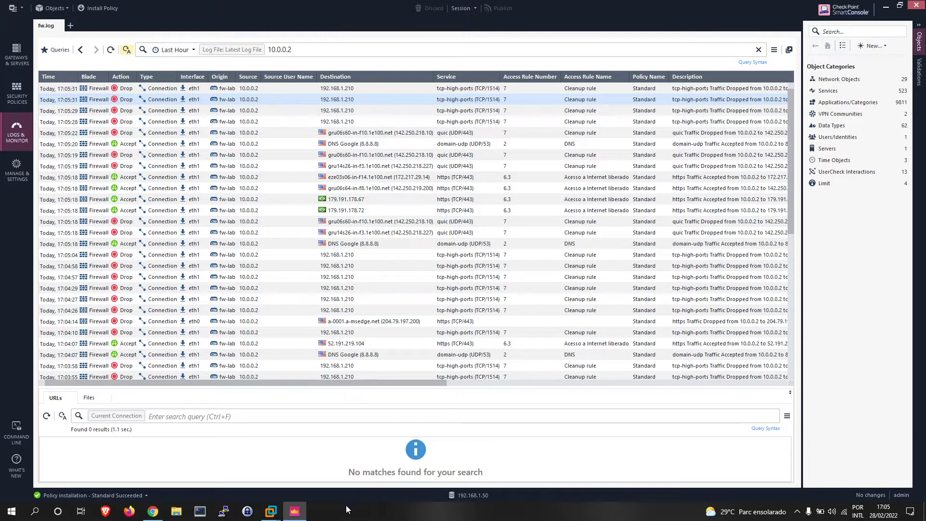
mouse_move(294, 517)
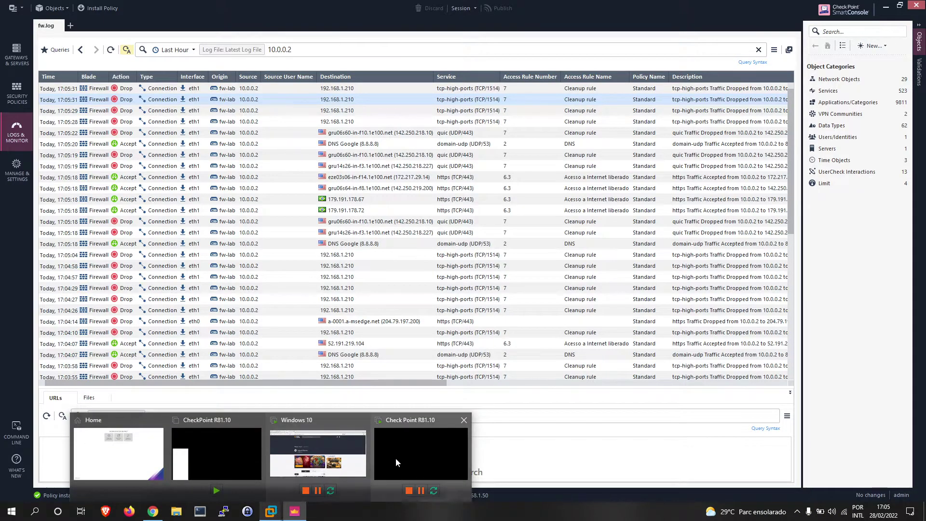
click(409, 451)
click(147, 38)
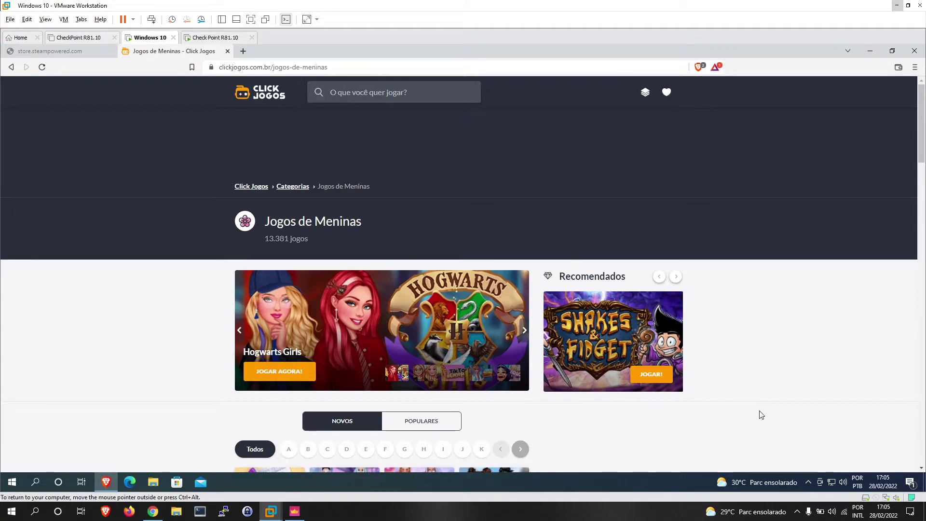
key(super+r)
text(cmd)
key(Return)
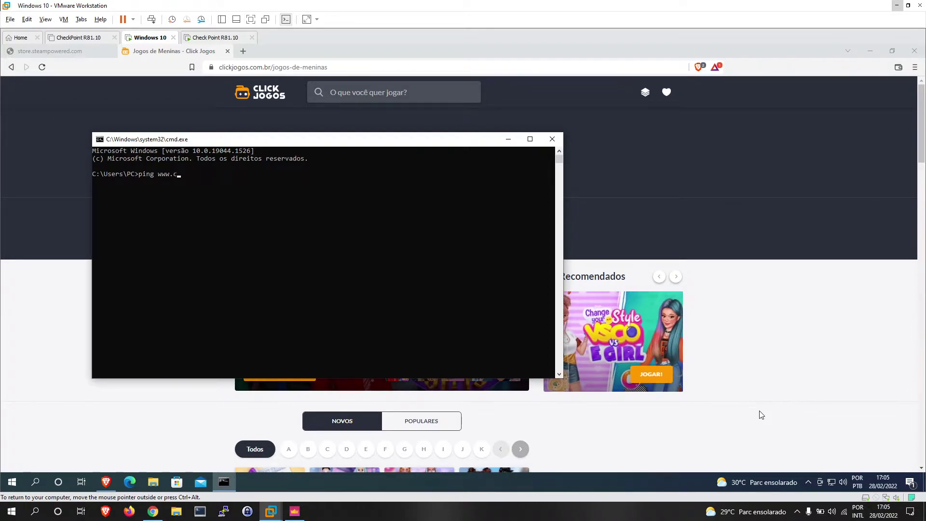
text(ping www.clickjogos.com.br)
key(Return)
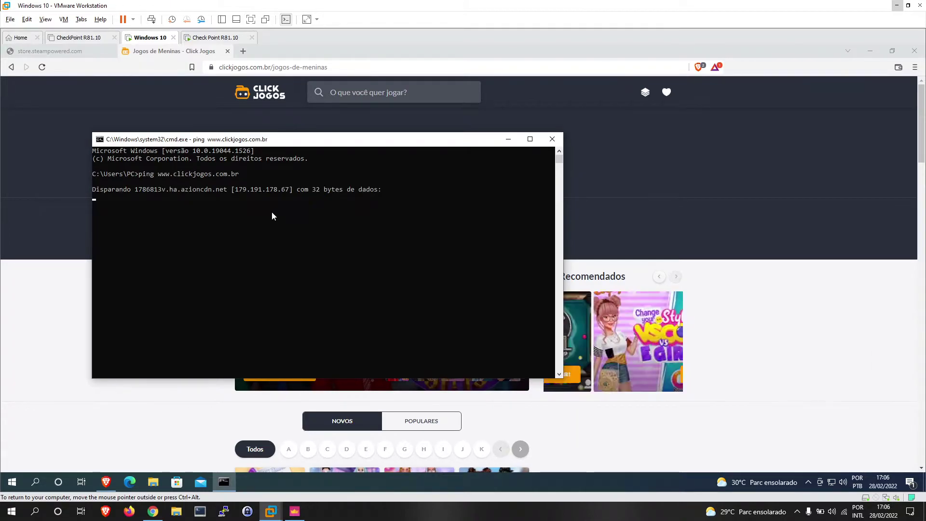
- Copy the site's IP address from the ping output and filter the SmartConsole logs by 179.191.178.67
click(238, 191)
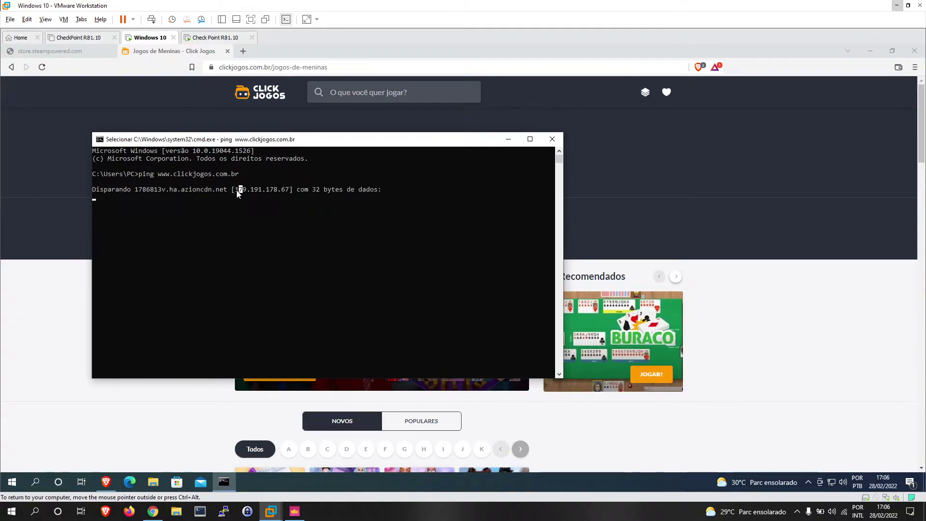
right_click(278, 193)
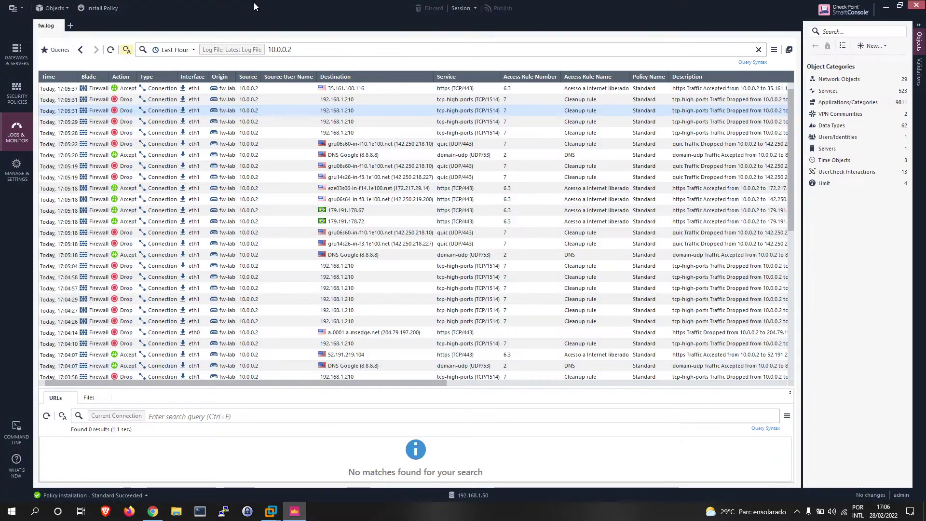
triple_click(239, 44)
text(179.191.178.67)
key(Return)
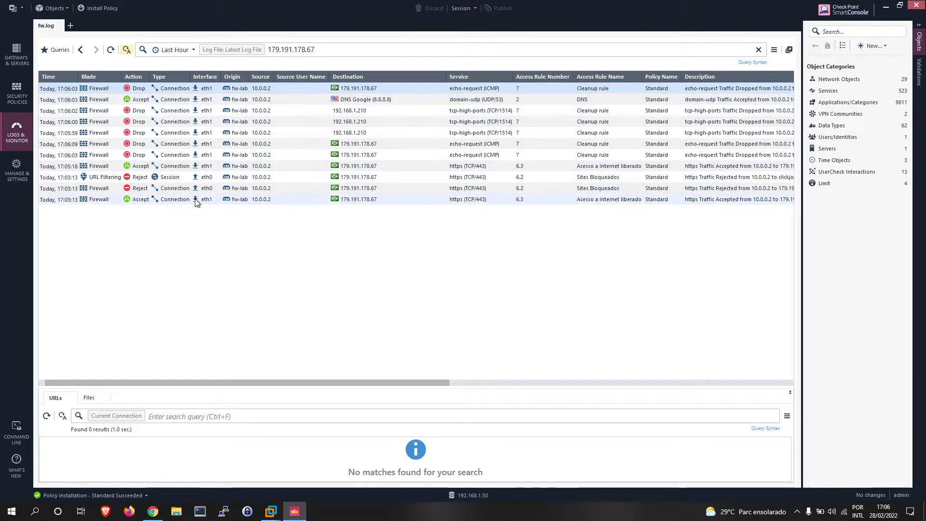
- Examine the log details of the rejected URL Filtering session for clickjogos.com.br
click(198, 178)
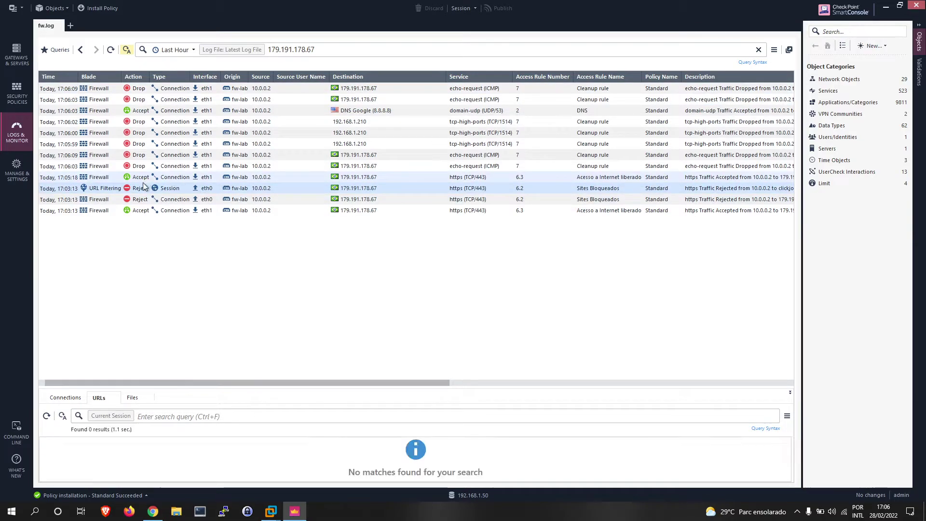
double_click(638, 193)
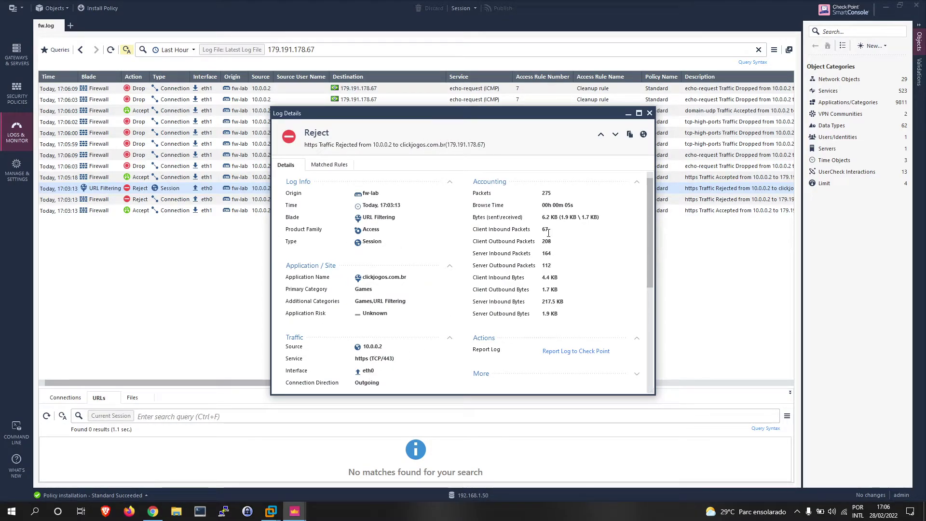
click(649, 114)
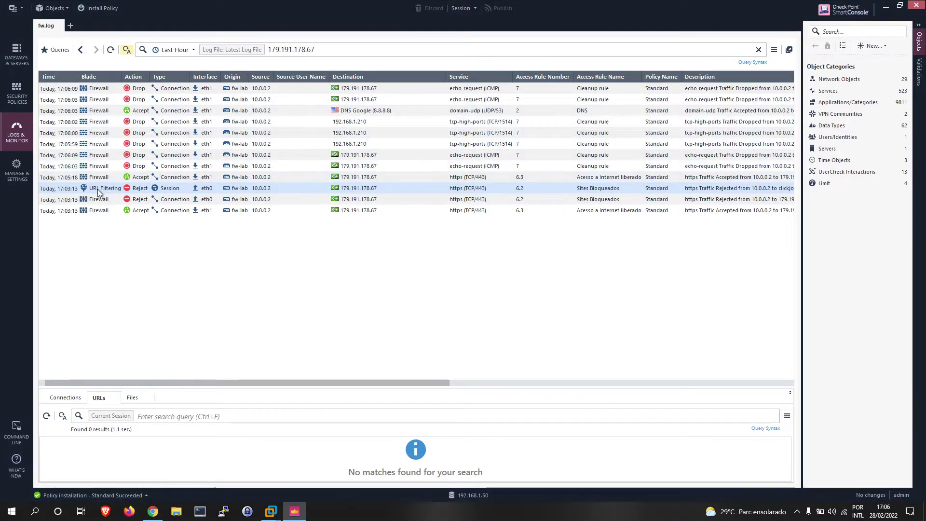
- Examine the log details of the 17:05:18 accepted HTTPS connection and look through the newer entries in the filtered list
click(333, 191)
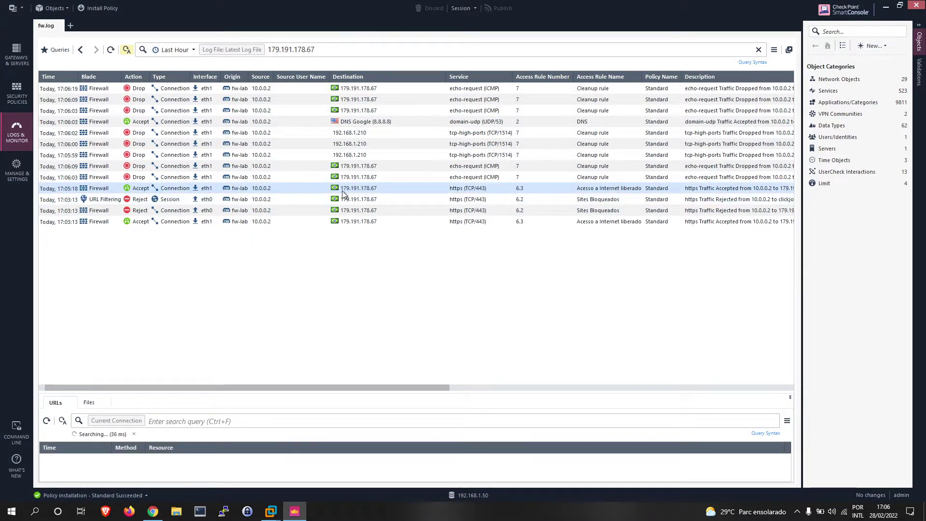
double_click(595, 190)
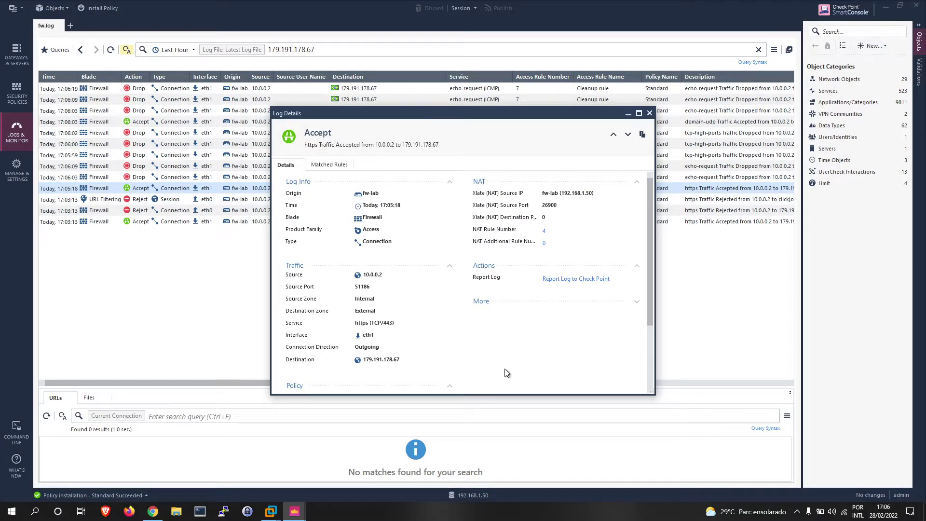
click(650, 113)
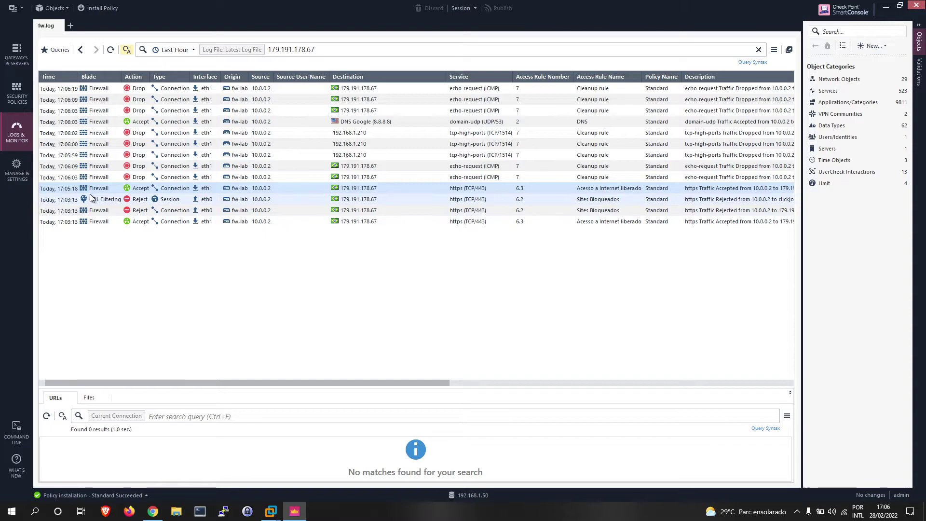
click(76, 90)
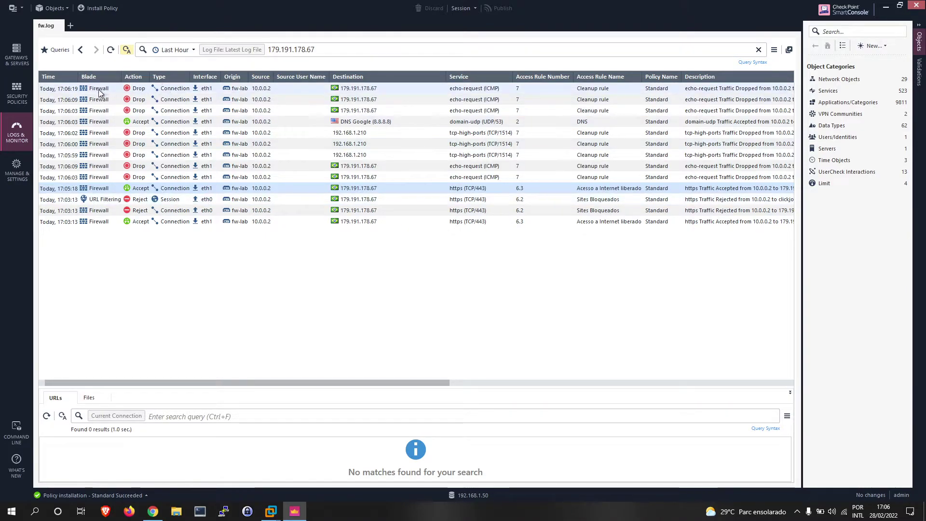
key(Down)
key(Down)
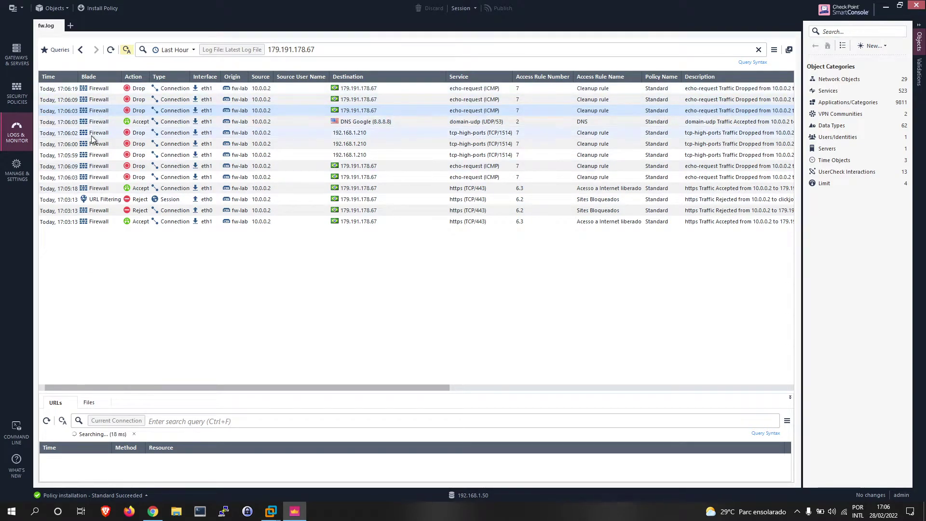
click(81, 134)
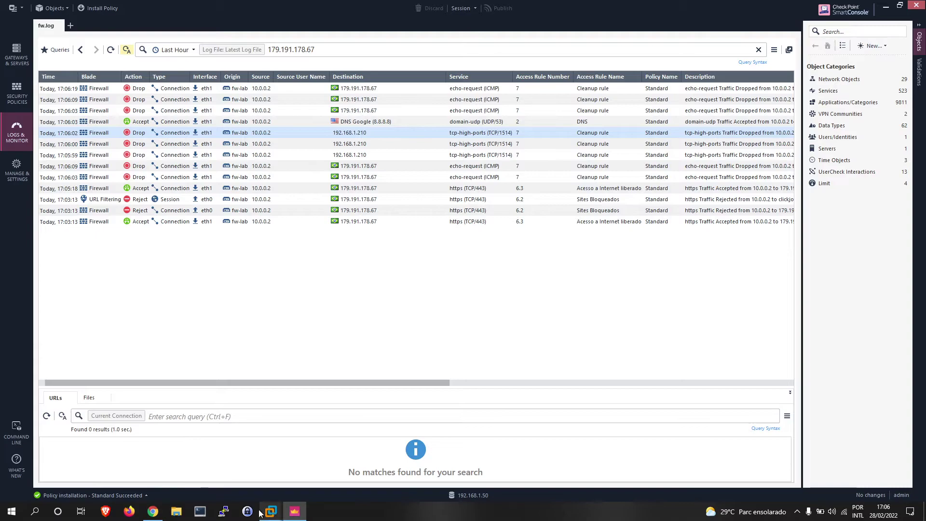
mouse_move(270, 511)
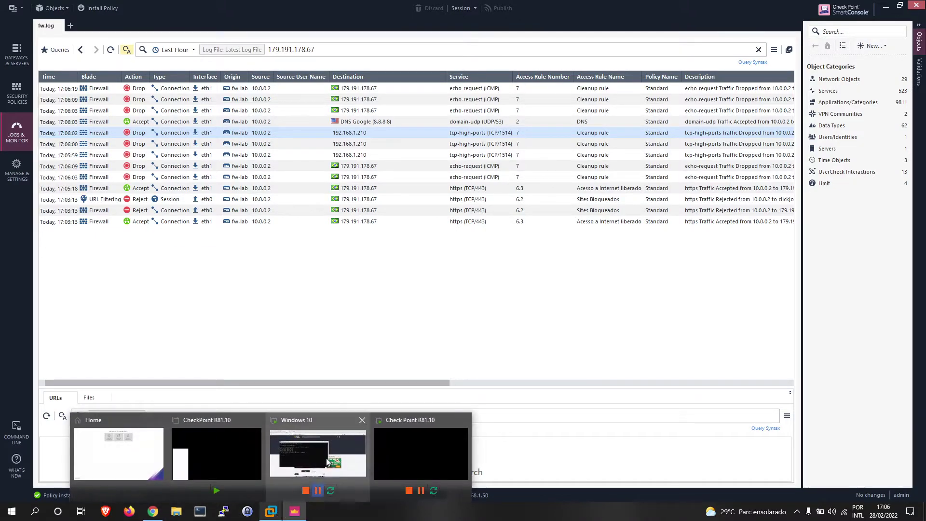
click(326, 459)
click(290, 66)
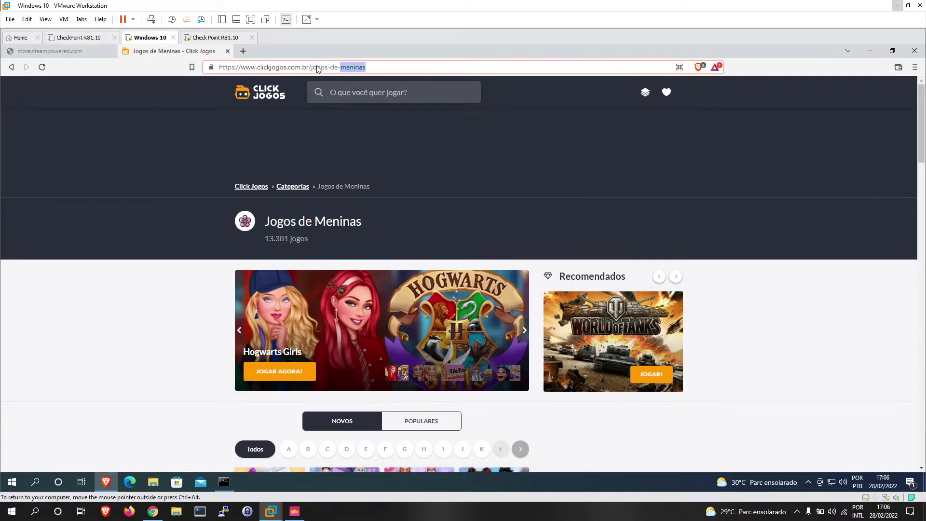
click(291, 65)
drag(309, 65, 241, 67)
key(ctrl+c)
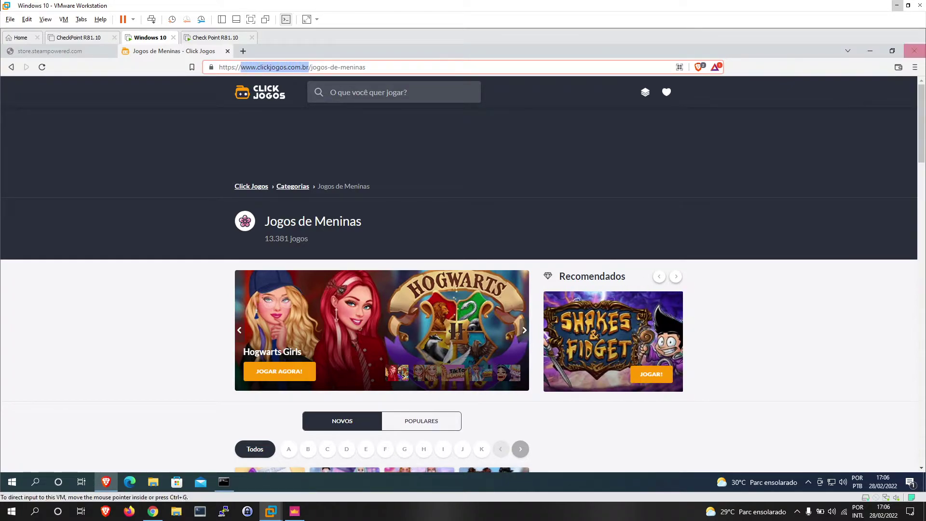
click(914, 67)
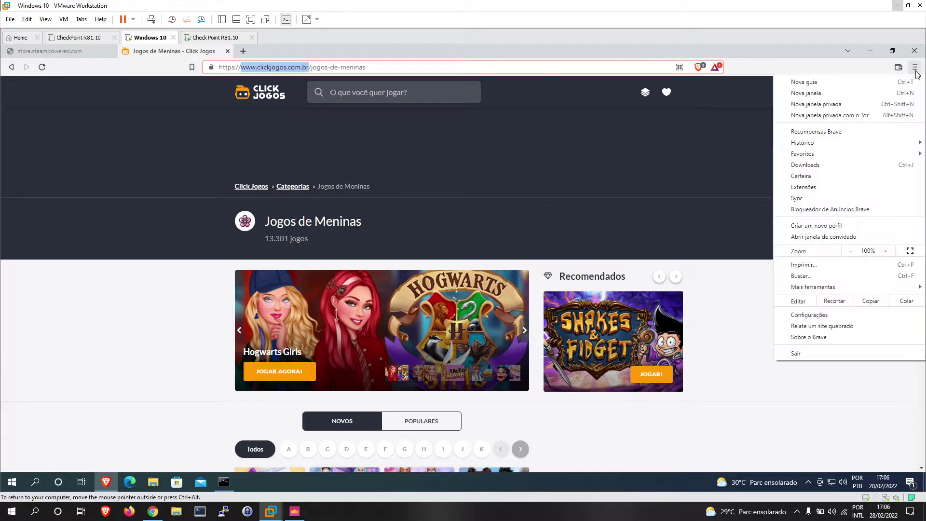
click(889, 104)
key(ctrl+v)
key(Return)
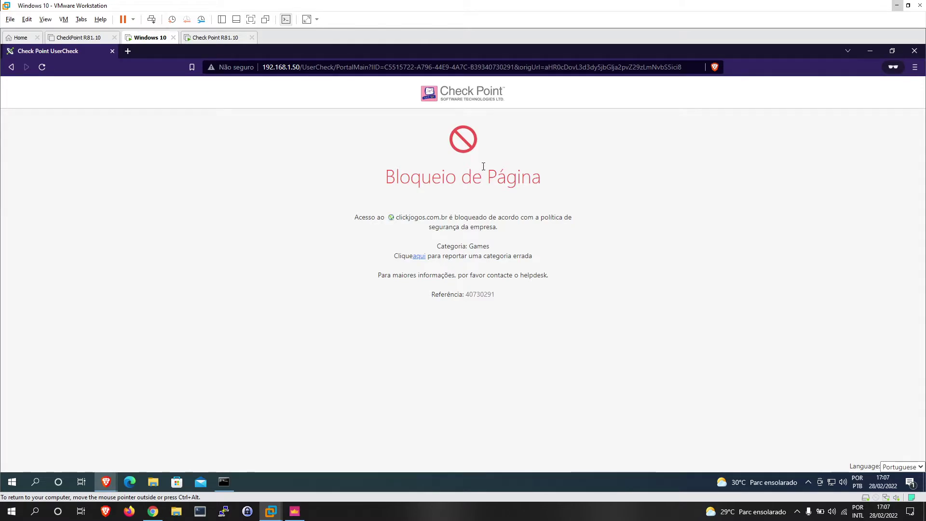
- Switch to SmartConsole and refresh the log entries filtered by 179.191.178.67
click(294, 511)
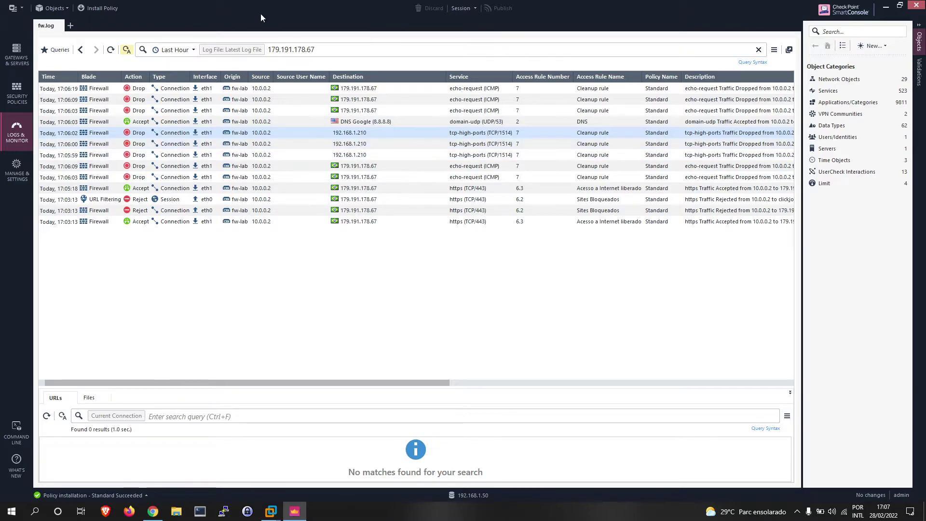
click(110, 51)
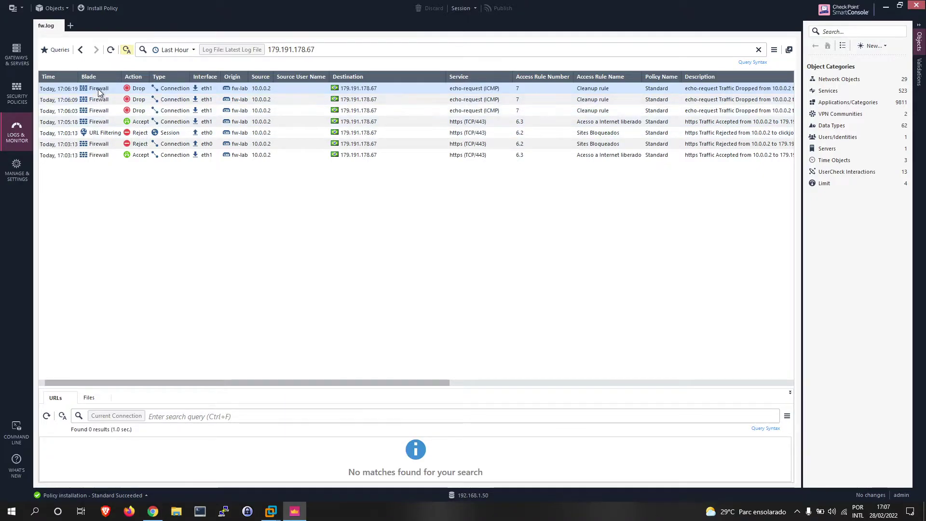
click(109, 50)
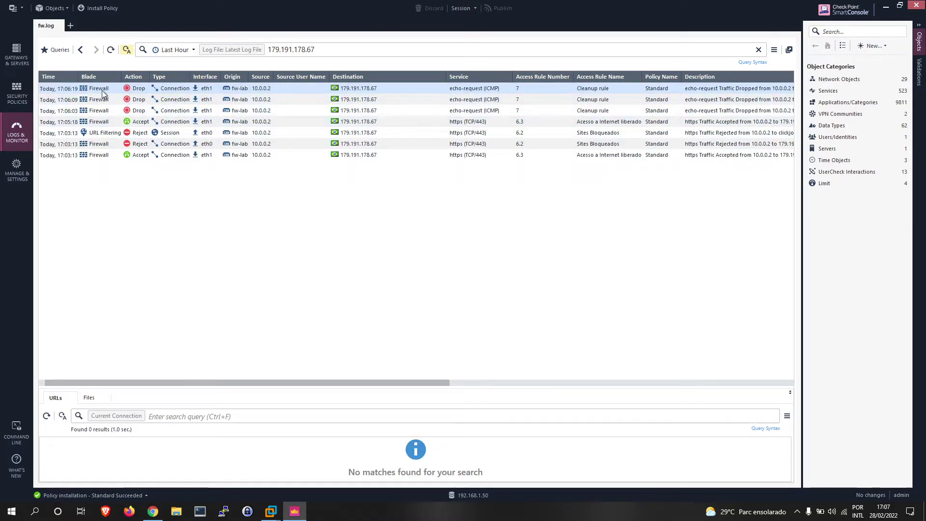
- Filter the logs by the client IP address 10.0.0.2 instead of the site's address
click(332, 51)
key(Return)
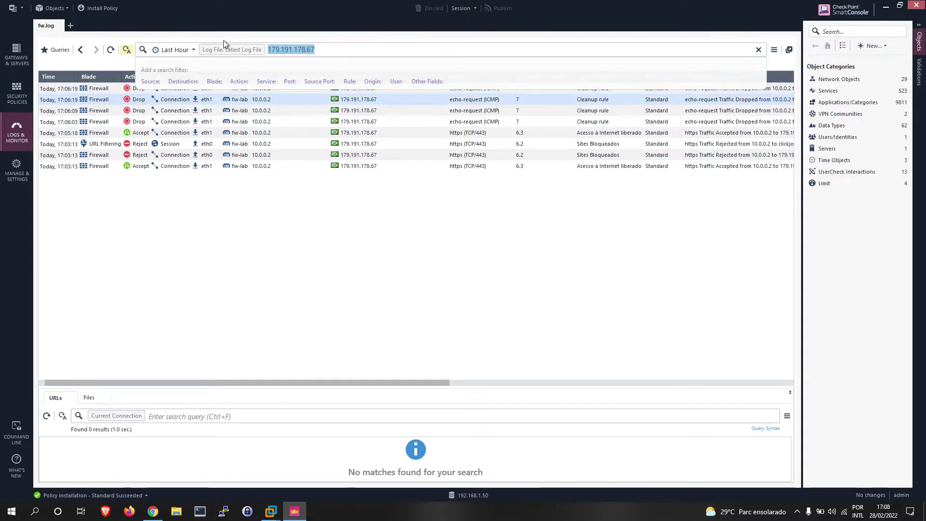
click(348, 47)
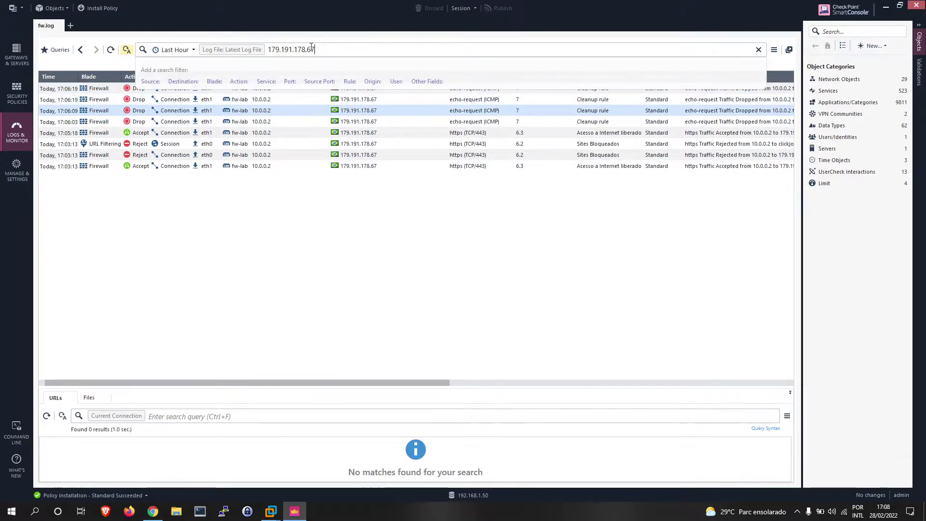
double_click(352, 48)
text(10)
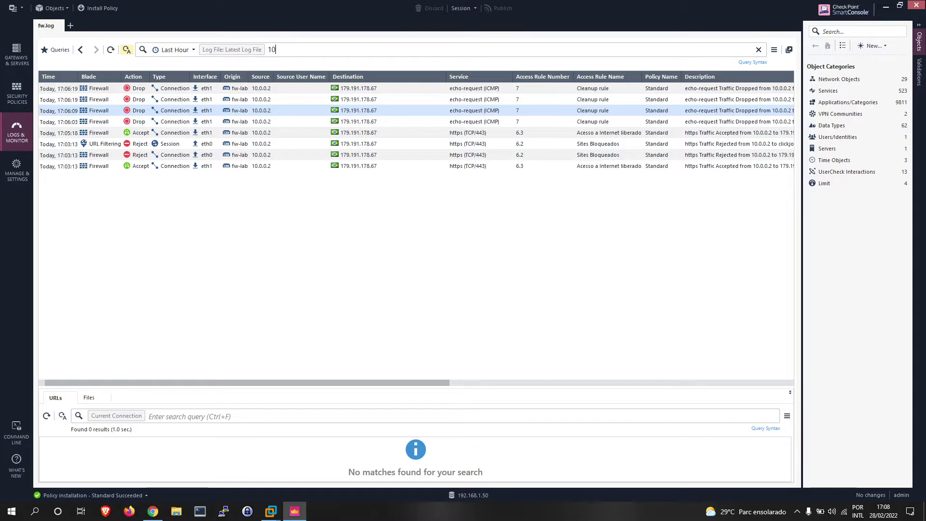
text(.0.0.2)
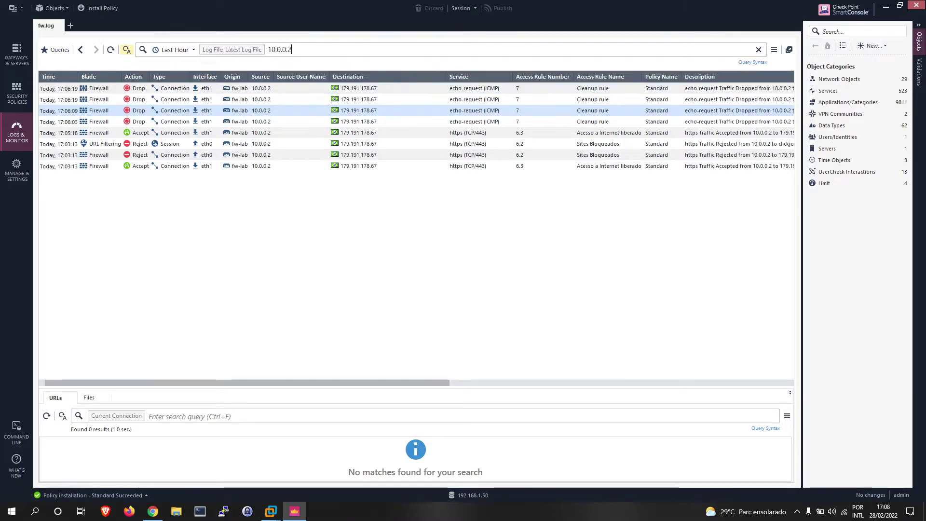
key(Return)
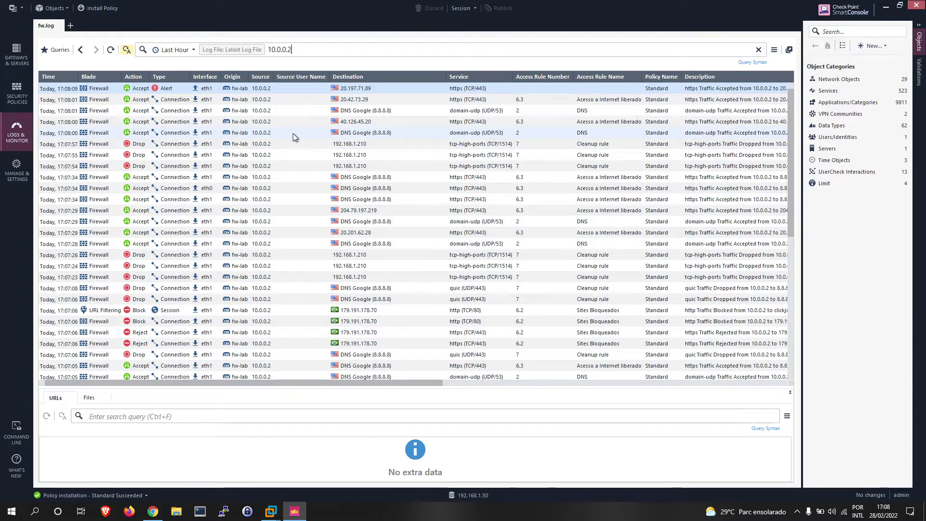
- Examine the log details and matched rules of the 17:07:06 blocked URL Filtering session for clickjogos.com.br
click(300, 310)
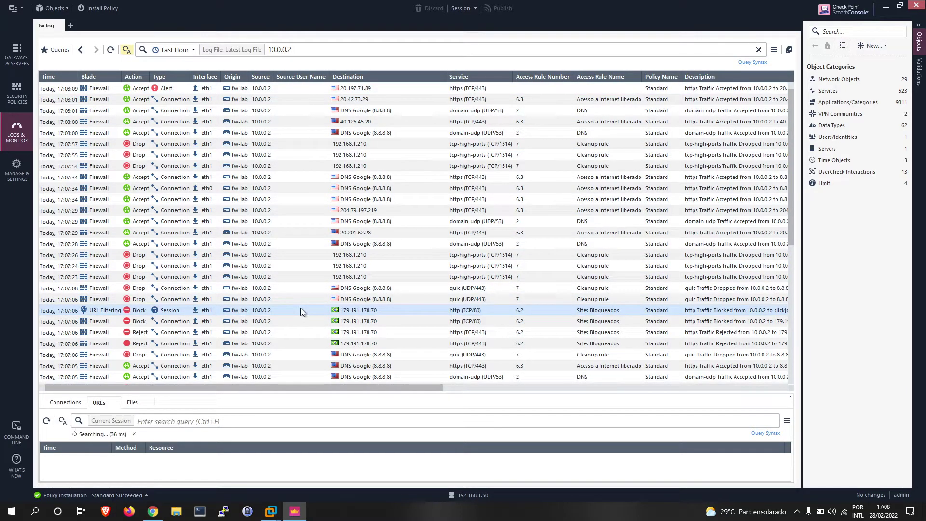
double_click(98, 313)
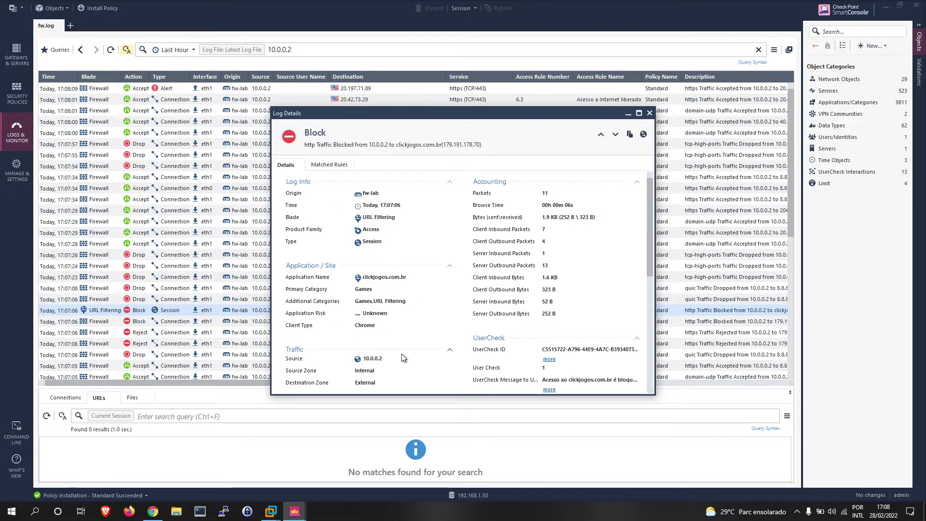
double_click(363, 289)
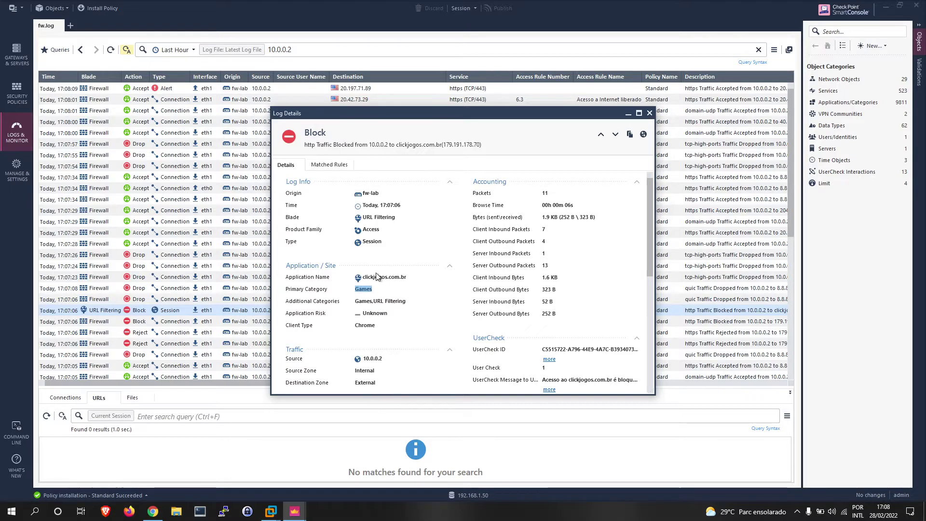
scroll(290, 271, down, 4)
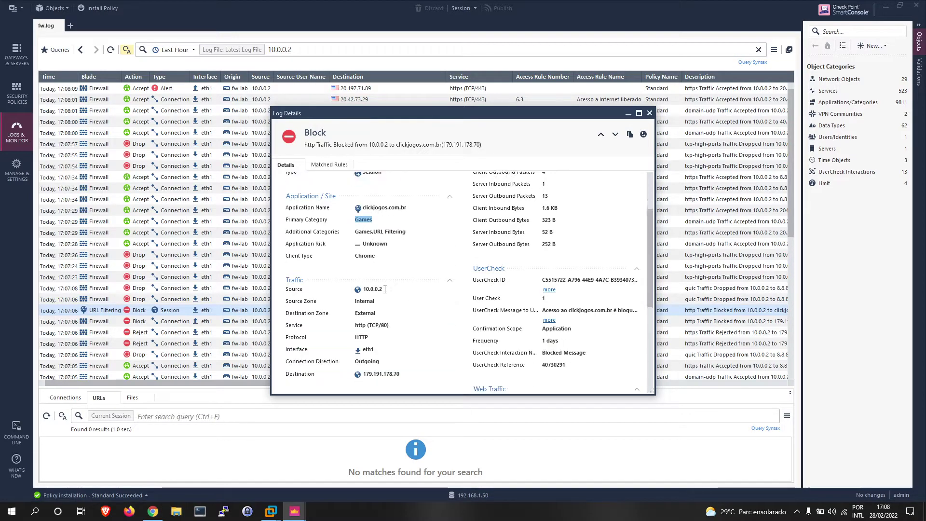
drag(390, 278, 379, 278)
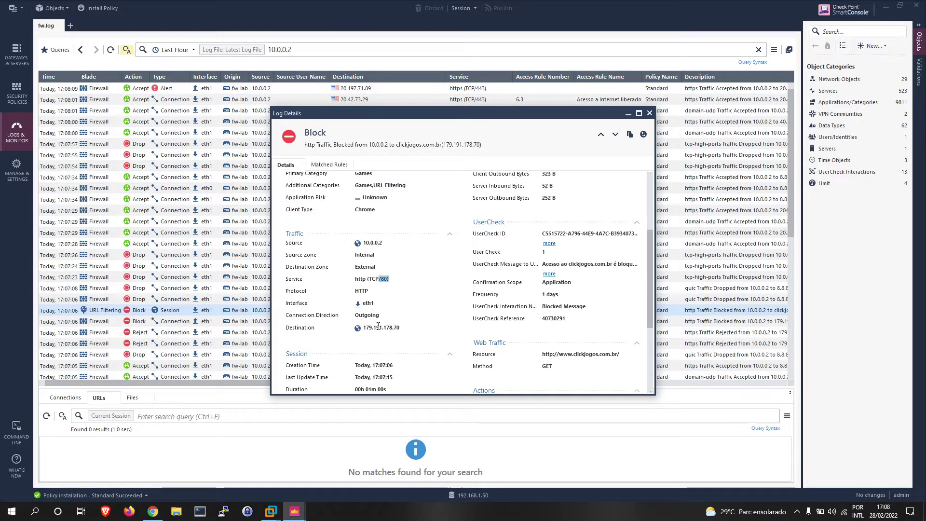
scroll(404, 310, down, 3)
scroll(403, 310, up, 7)
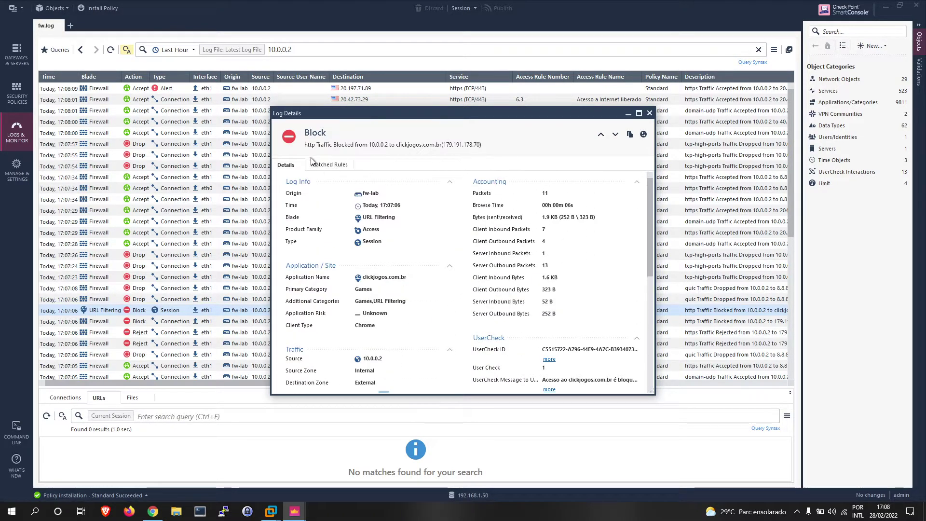
click(329, 166)
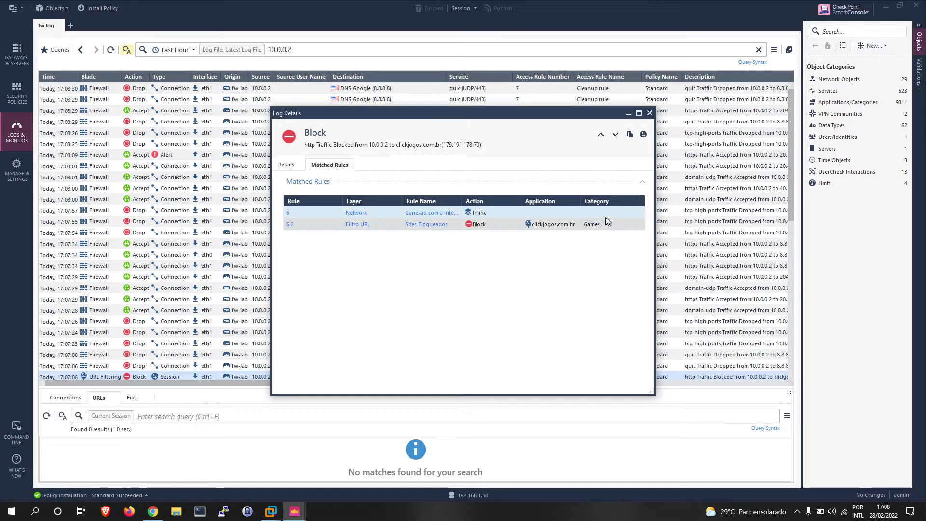
key(Escape)
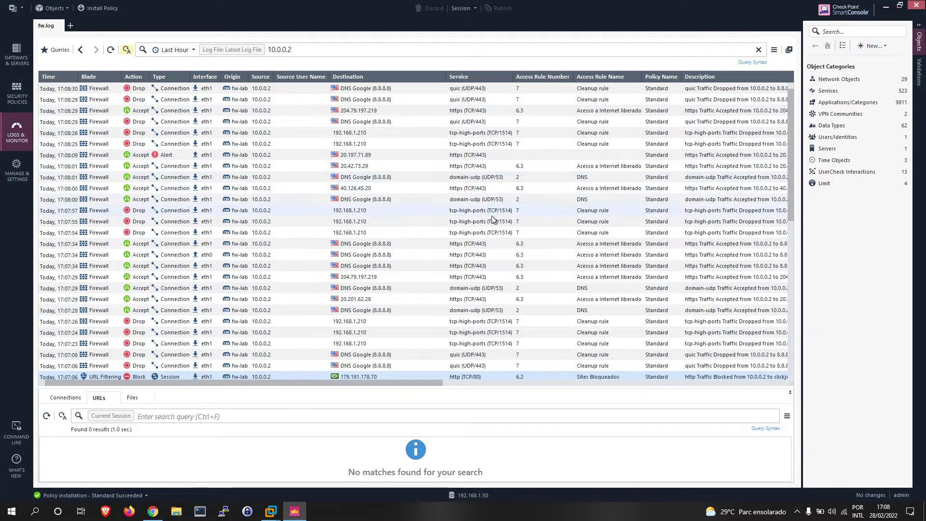
- Switch to the Windows 10 virtual machine and minimize the private browser window with the block page
mouse_move(292, 516)
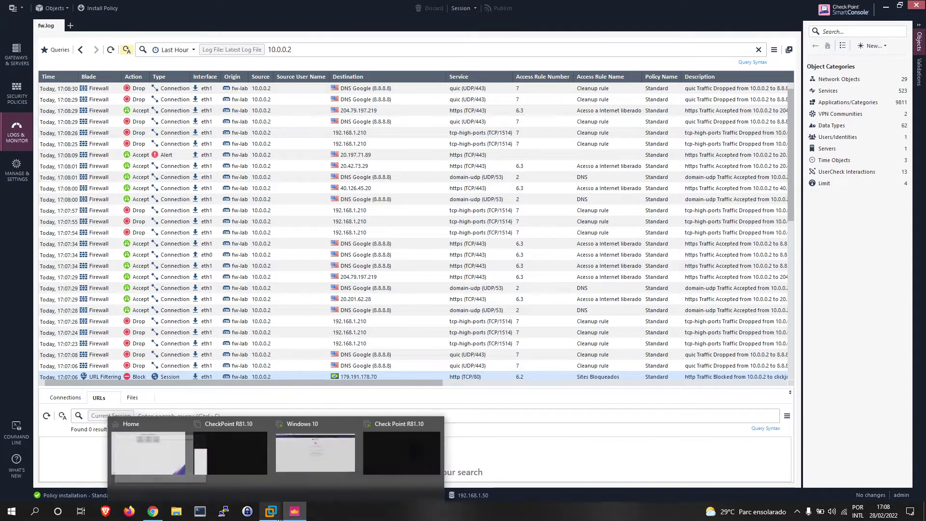
click(294, 515)
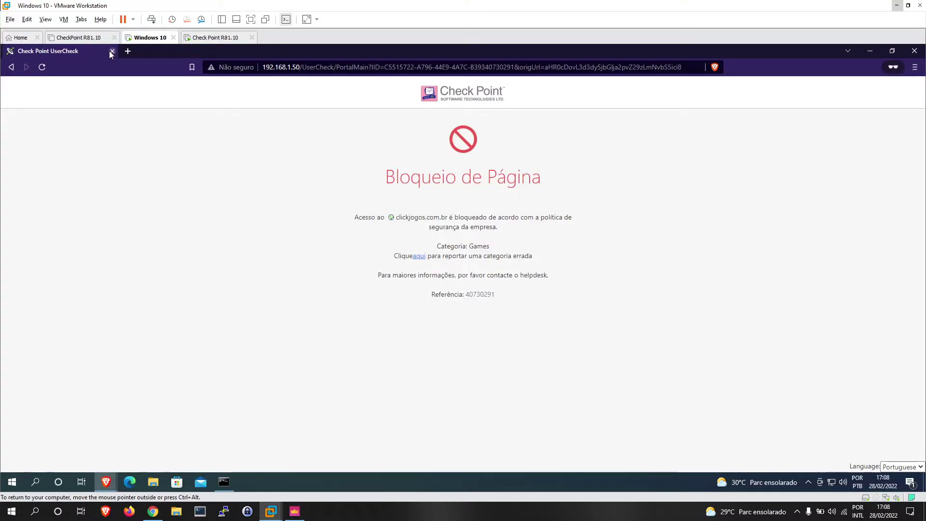
click(875, 48)
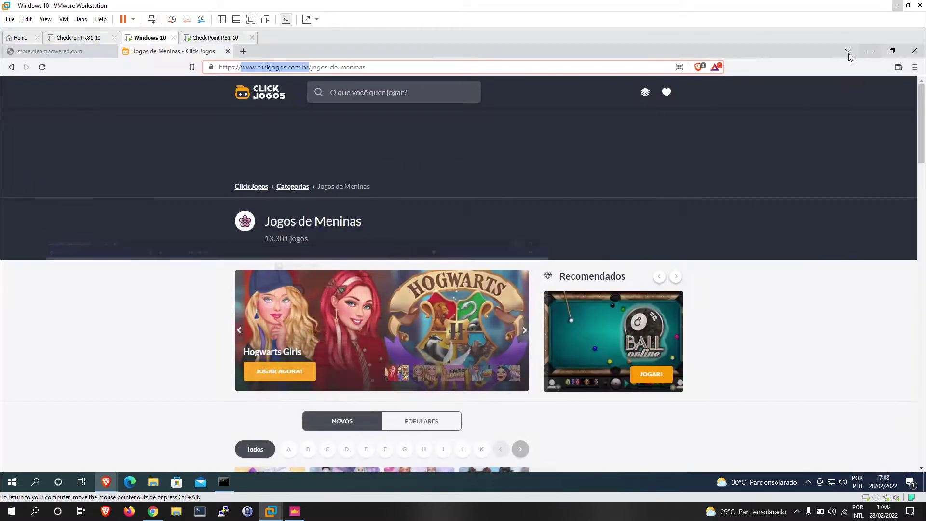
- Switch to SmartConsole, open the Standard access control policy and select rule 6.1, Site Liberados
click(294, 512)
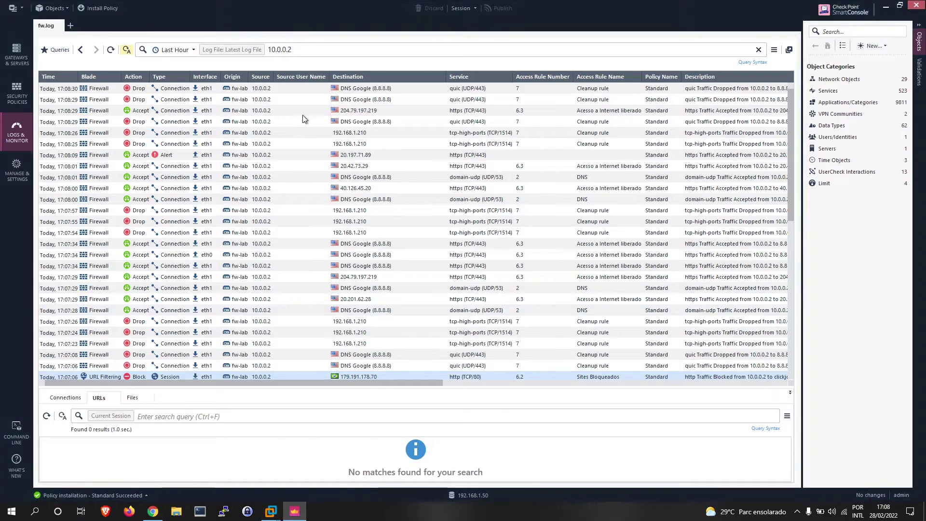
click(25, 91)
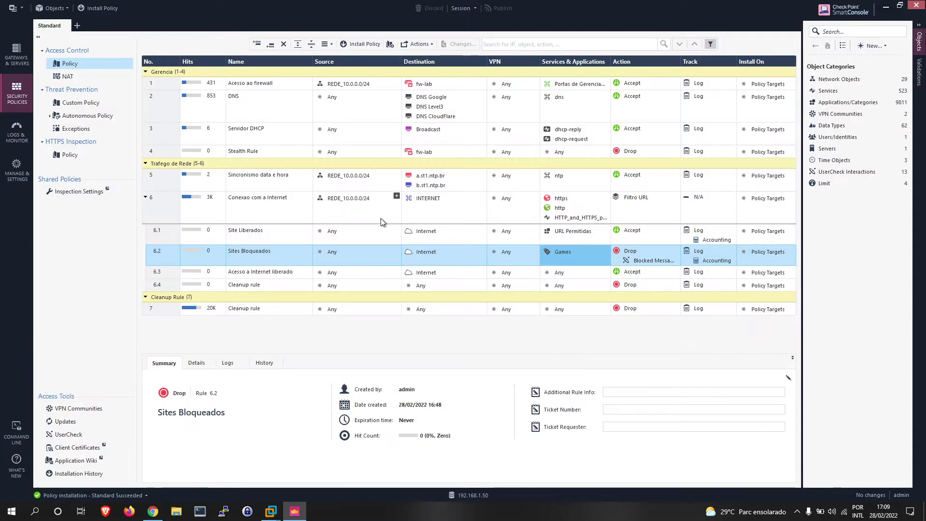
click(217, 223)
click(251, 236)
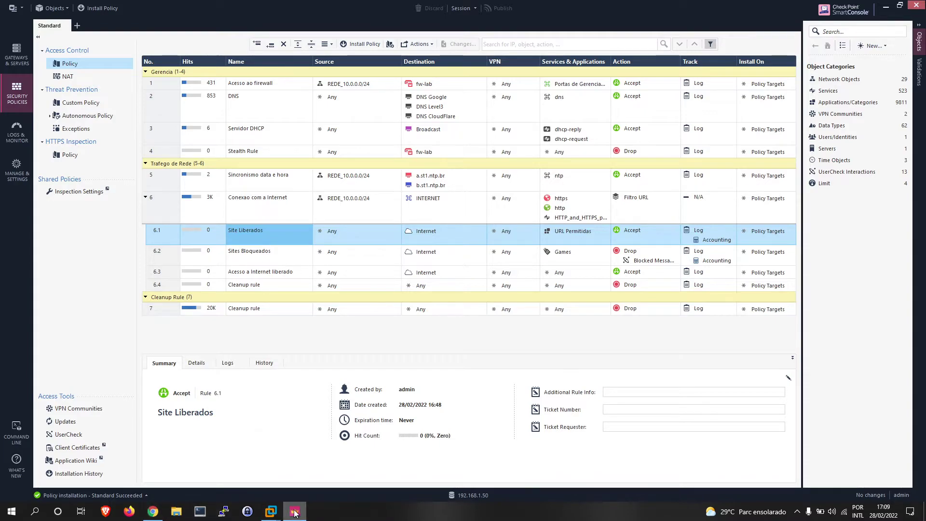
- Switch to the Windows 10 virtual machine and copy the domain store.steampowered.com from the Steam page's address
mouse_move(291, 514)
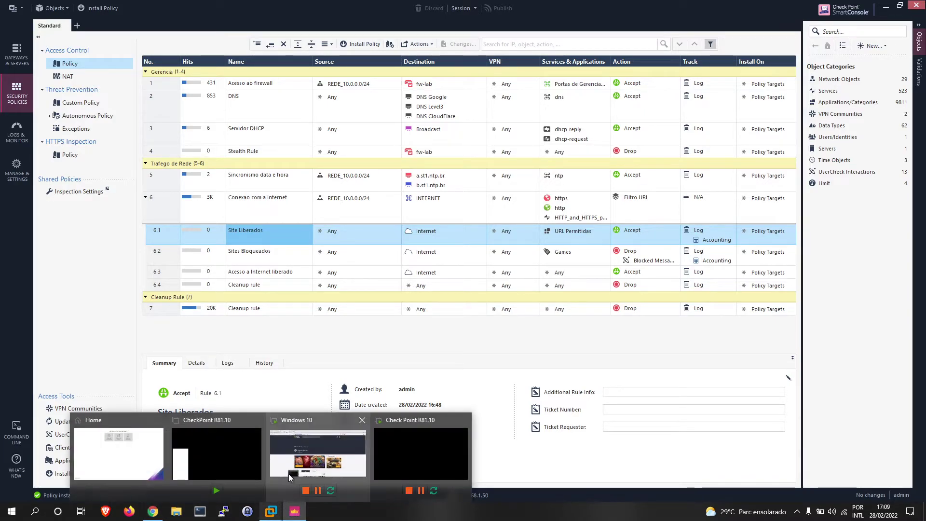
click(289, 474)
click(48, 51)
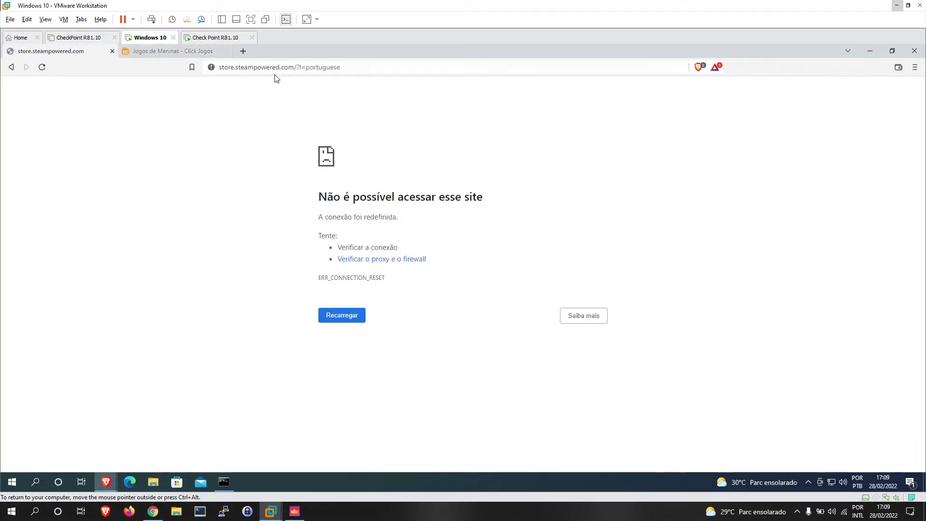
drag(294, 65, 219, 67)
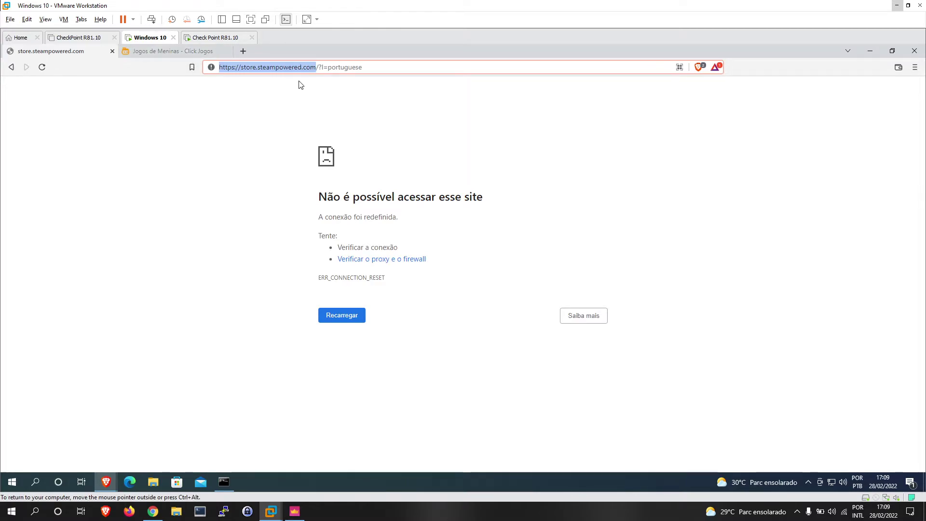
drag(316, 68, 244, 68)
key(ctrl+c)
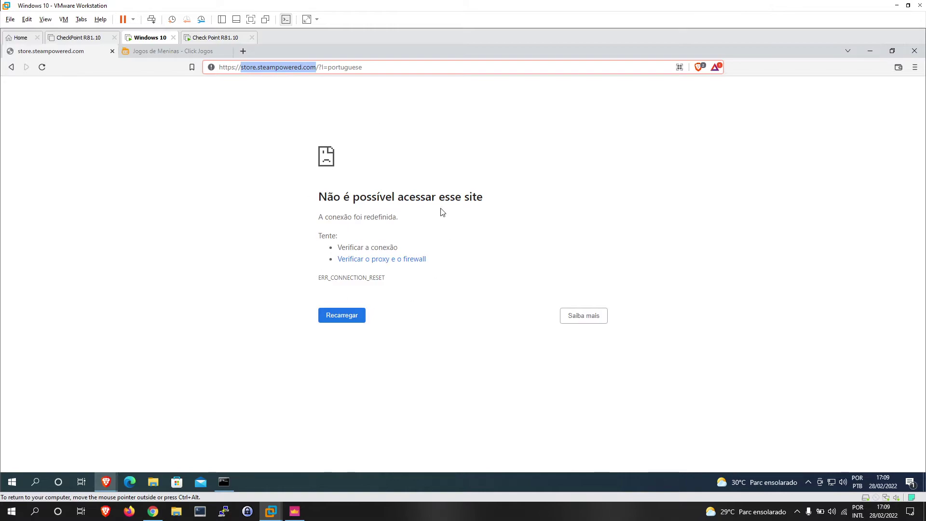
- In SmartConsole, replace the URL list entry of the URL Permitidas object in rule 6.1 with *.store.steampowered.com
click(294, 512)
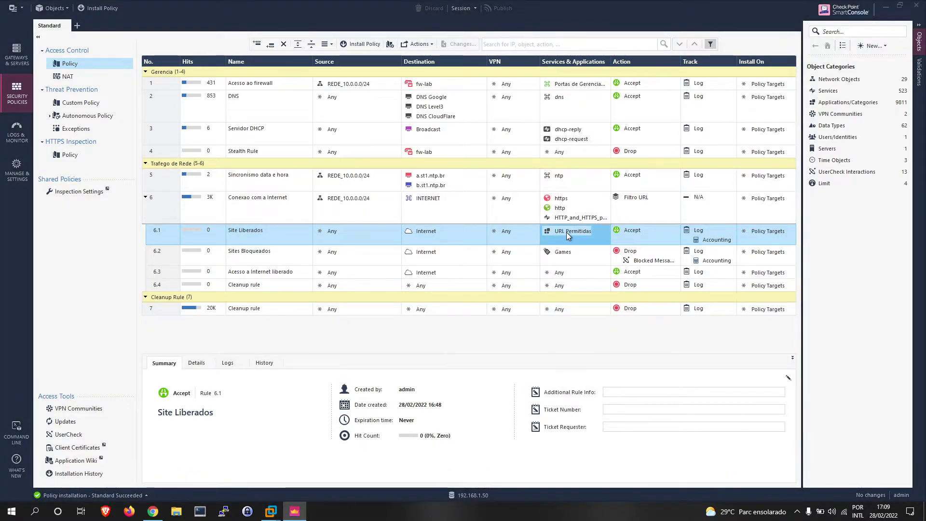
click(426, 251)
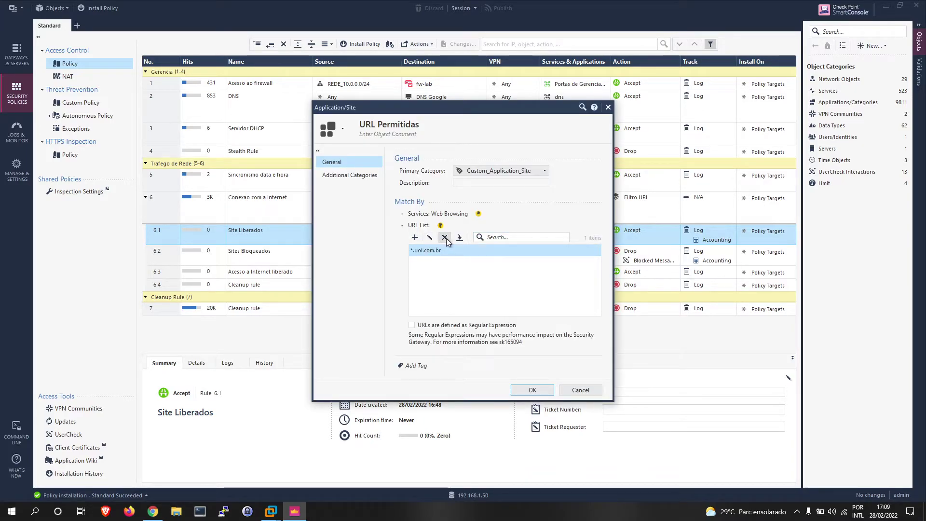
click(445, 239)
click(416, 239)
key(ctrl+v)
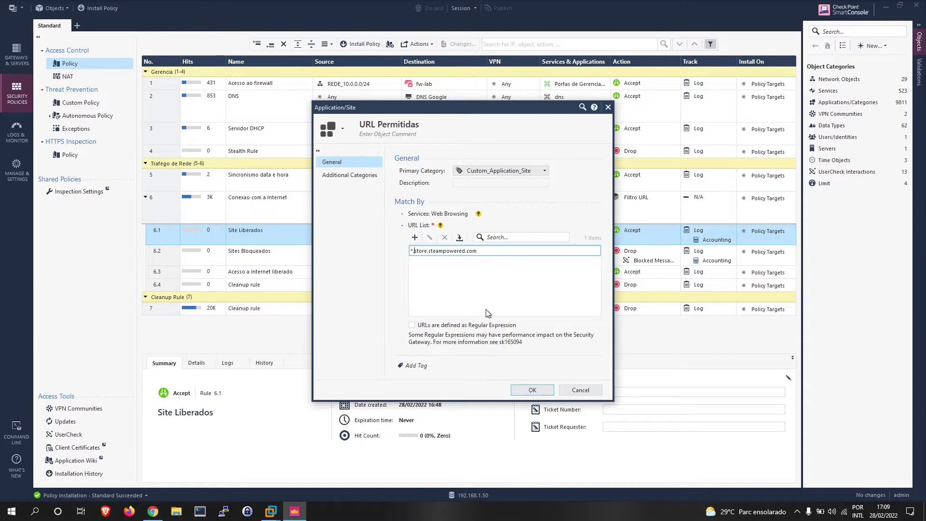
click(532, 390)
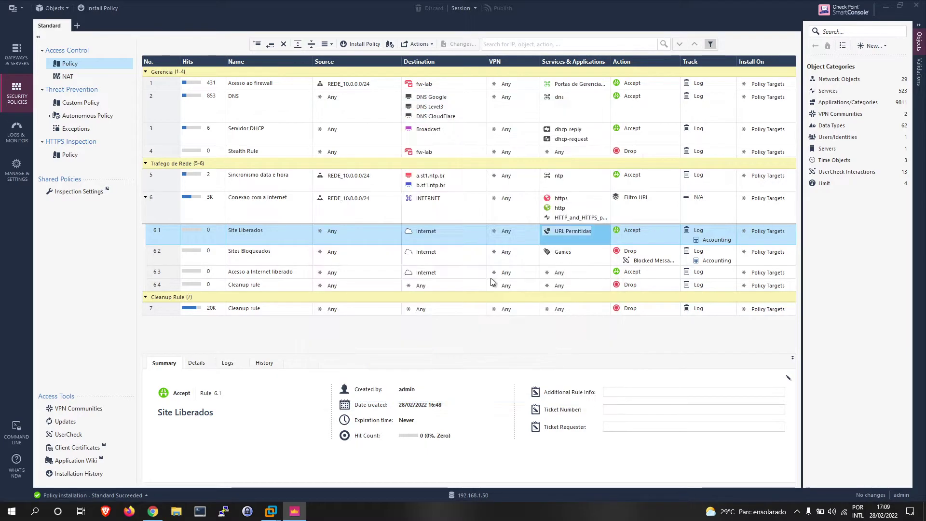
- Publish the change and install the Standard policy on fw-lab with Access Control and Threat Prevention
click(95, 8)
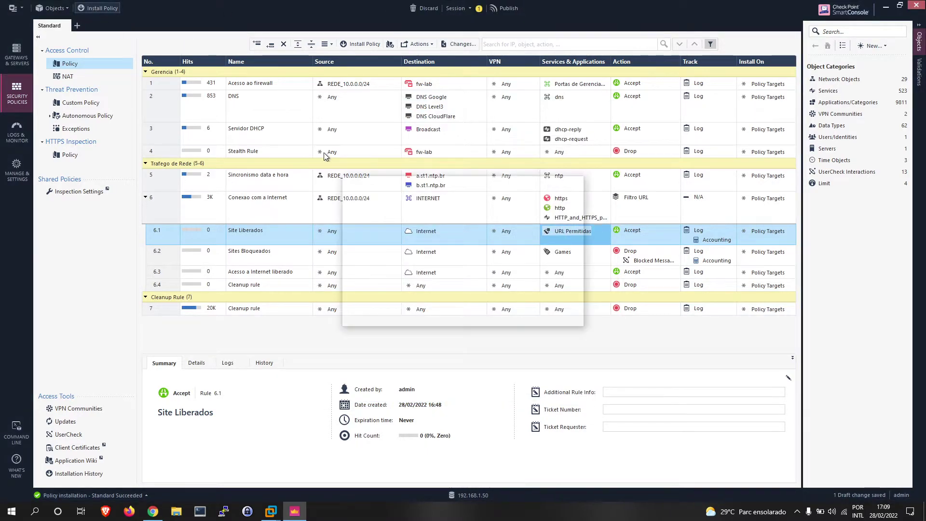
click(492, 312)
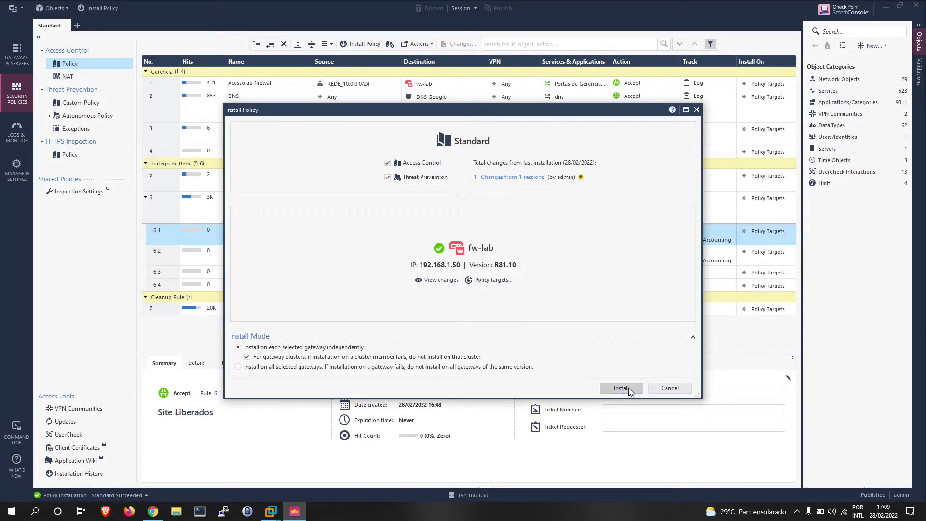
click(629, 388)
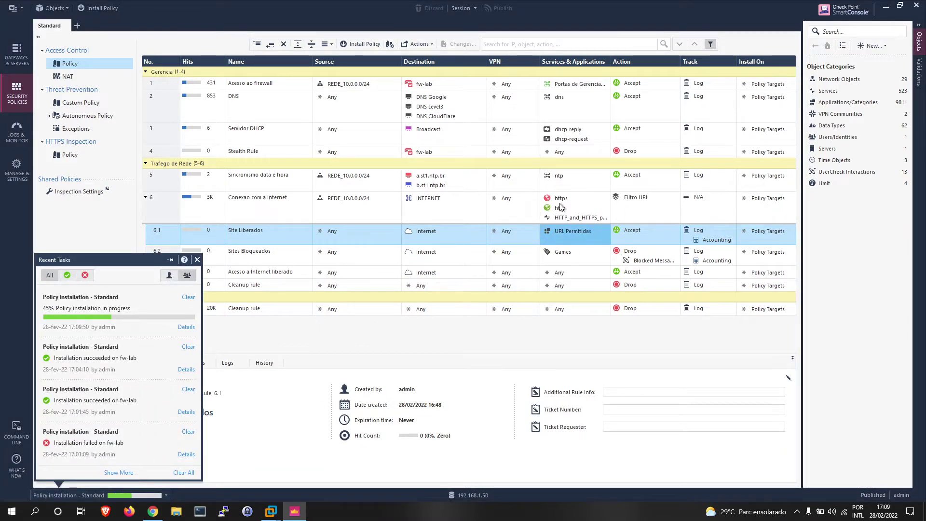
click(570, 231)
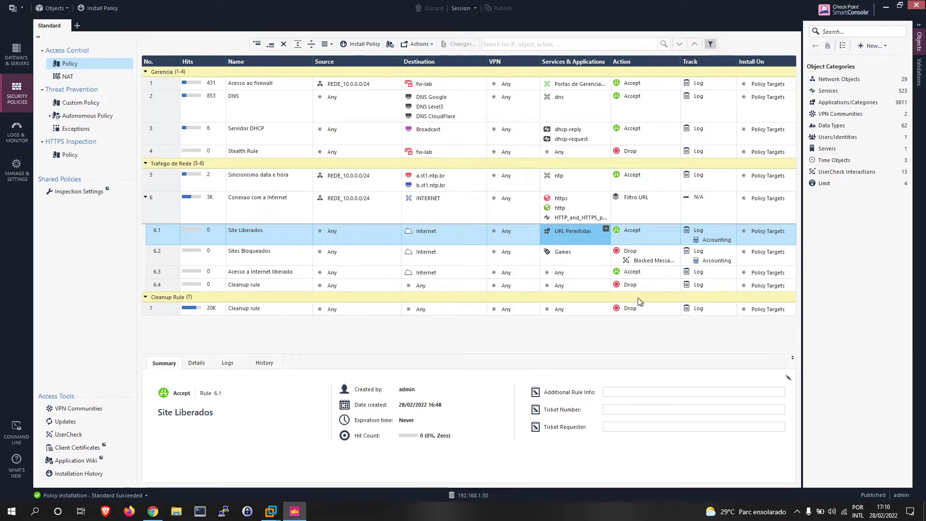
mouse_move(568, 259)
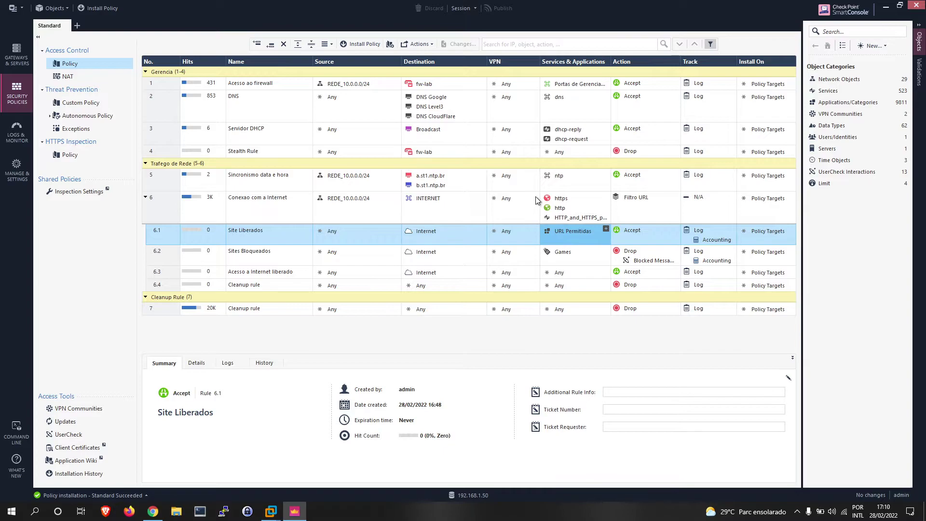
mouse_move(559, 233)
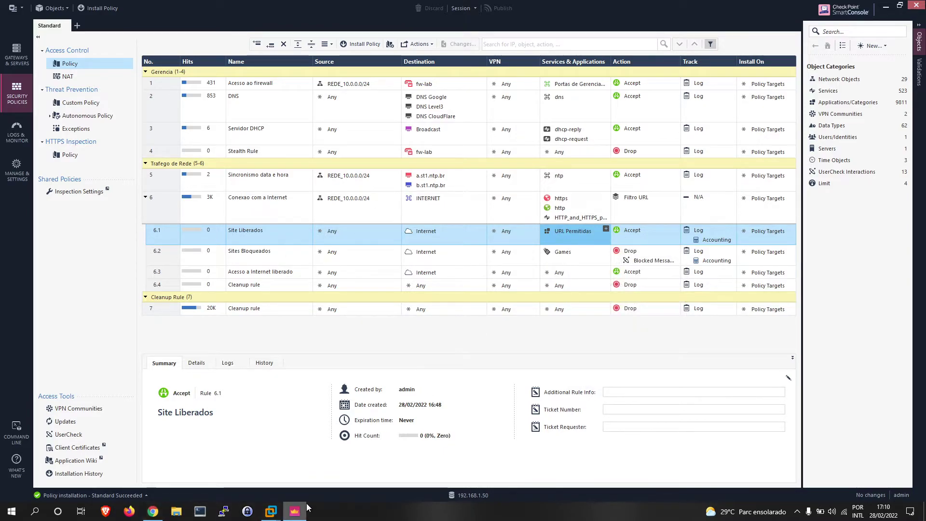
mouse_move(271, 512)
click(337, 448)
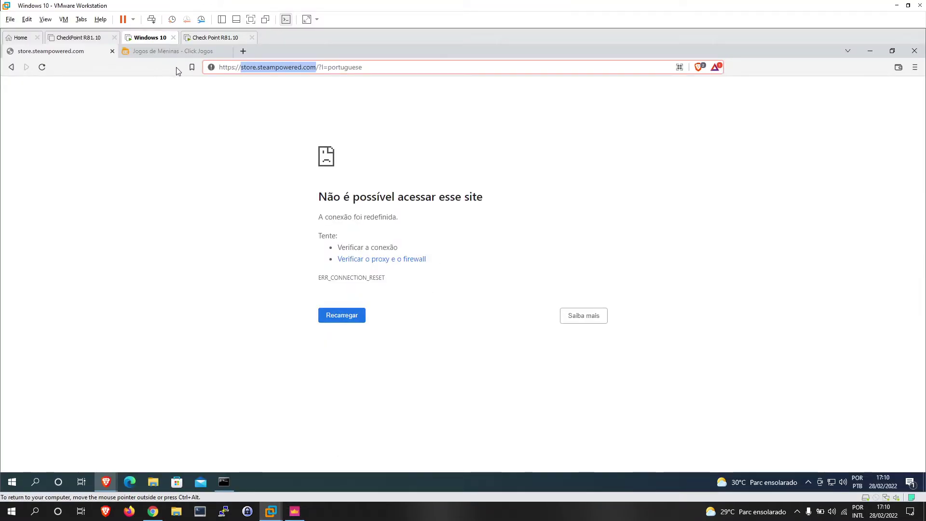
click(43, 67)
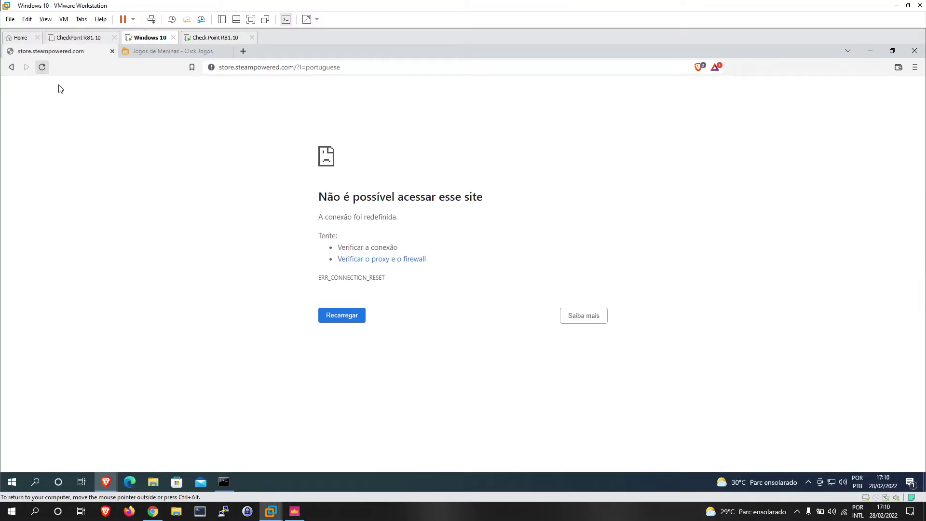
click(294, 67)
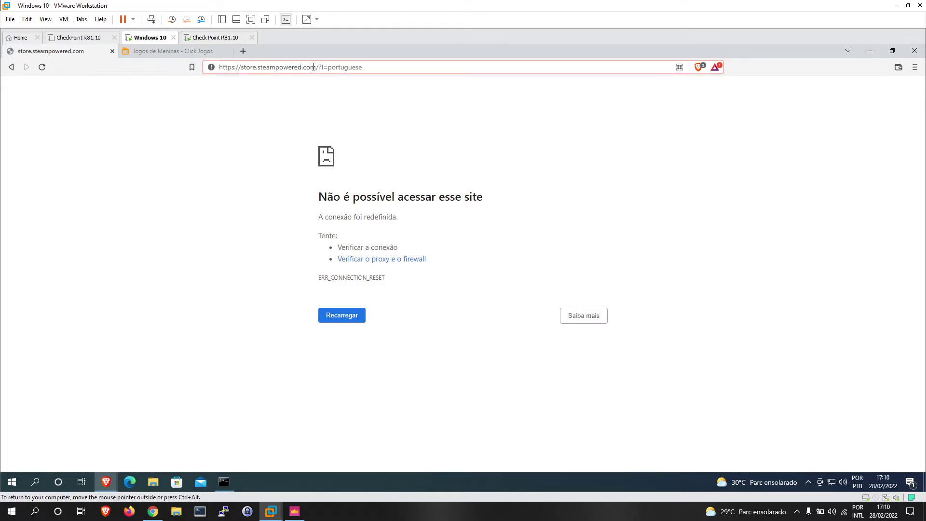
drag(317, 67, 145, 72)
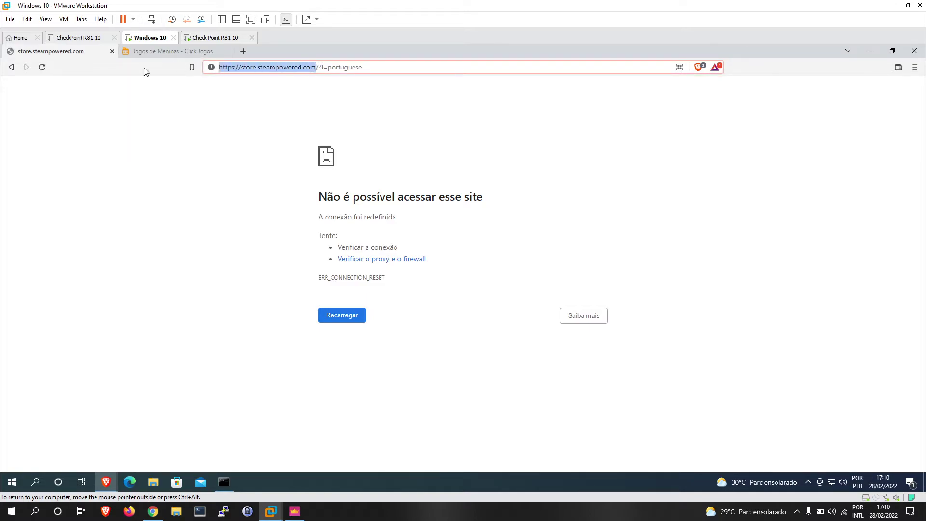
- Load store.steampowered.com in a new tab of the private browser window and request the page again
click(178, 50)
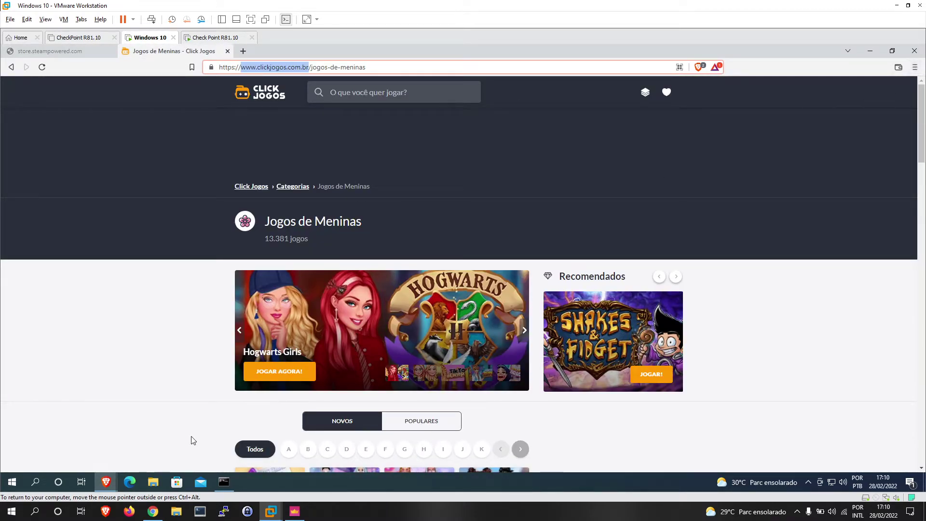
mouse_move(112, 485)
click(159, 441)
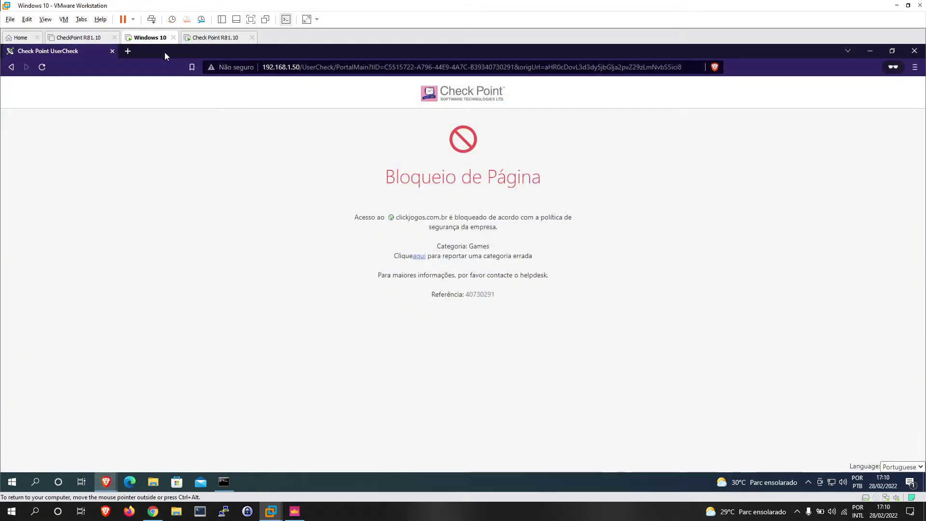
click(128, 50)
text(store.steampowered.com)
key(Return)
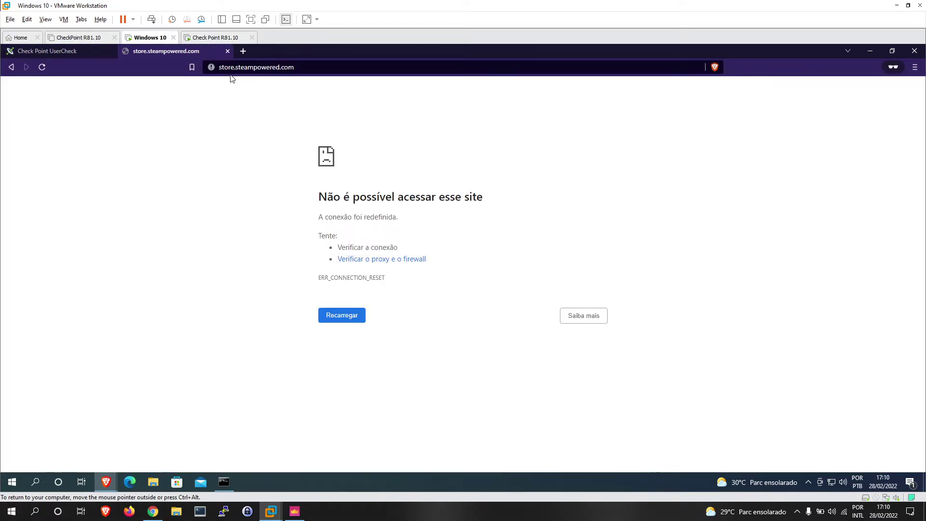
click(332, 67)
click(331, 67)
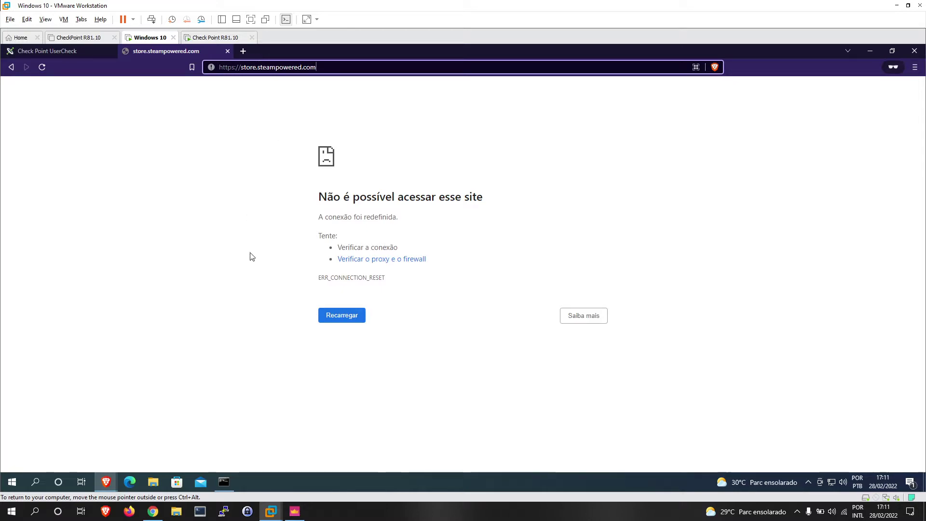
key(Return)
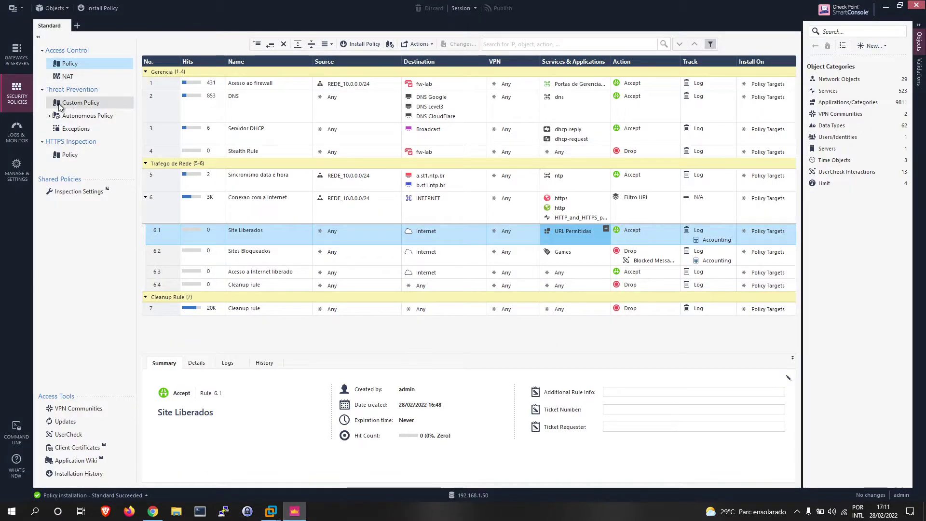
- In SmartConsole, refresh the logs filtered by 10.0.0.2 and open the details of the newest rejected HTTPS connection
click(16, 131)
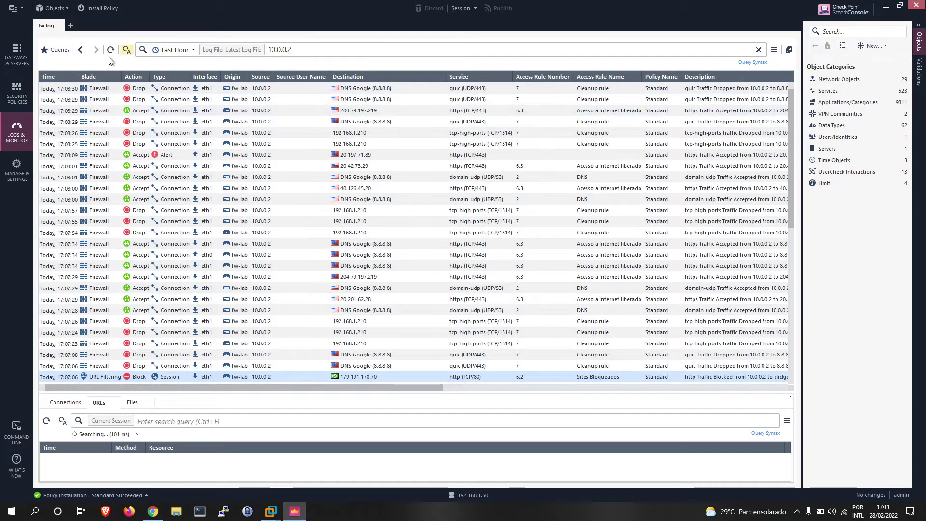
click(110, 52)
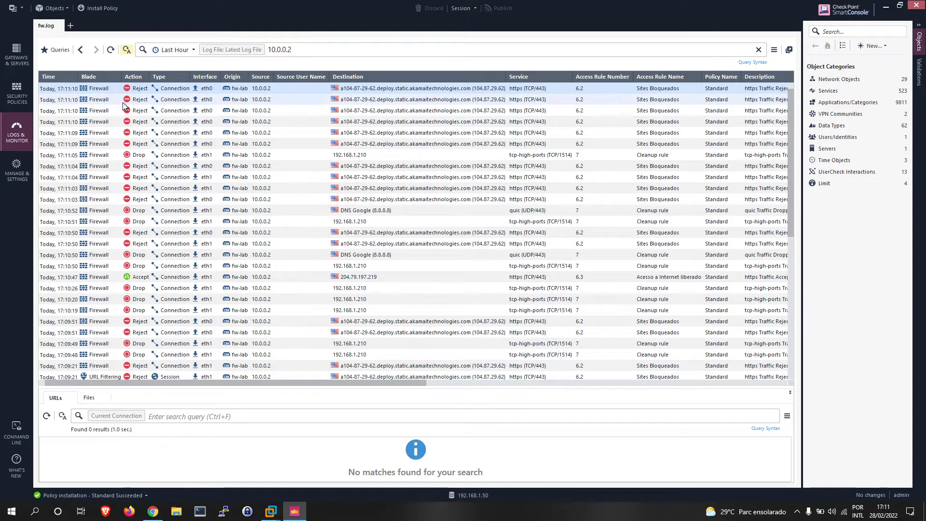
double_click(133, 92)
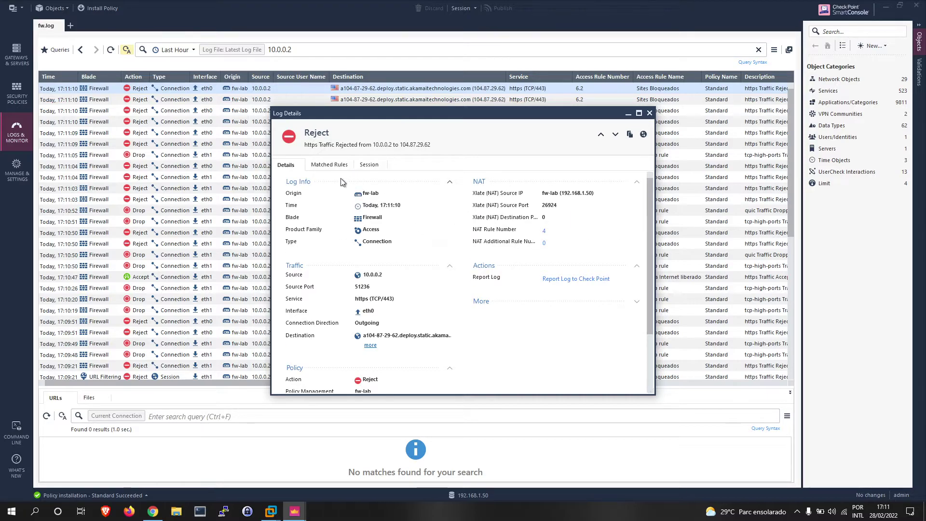
- Examine the matched rules and session details of the rejected connection, including its blade, application name and category, and close the log details
click(323, 166)
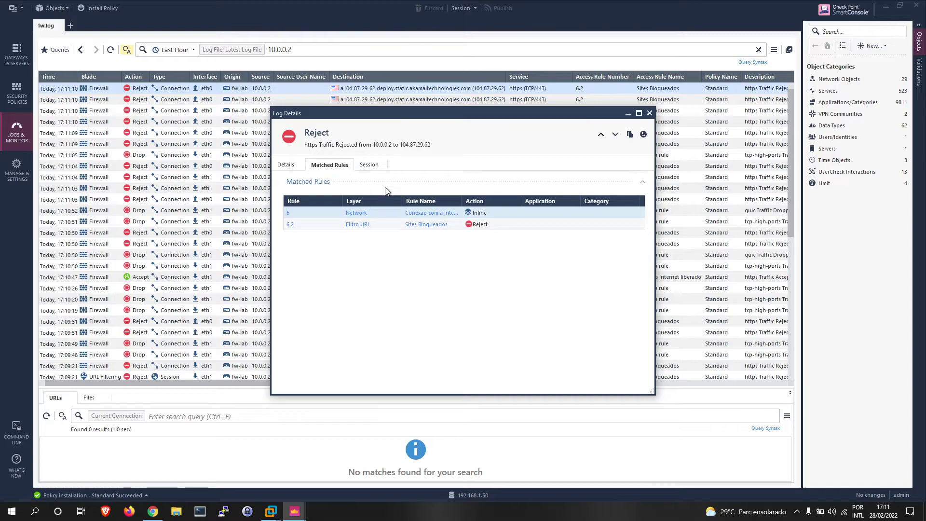
click(369, 164)
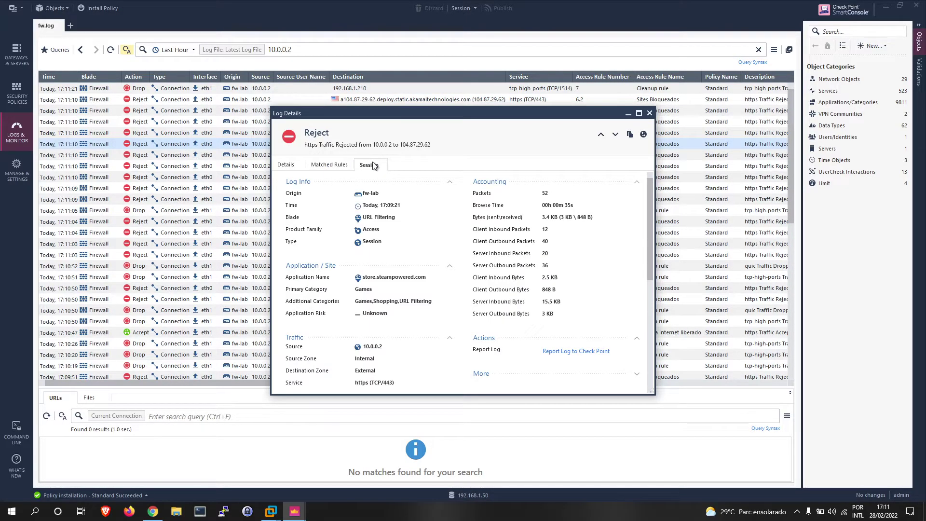
scroll(372, 284, down, 1)
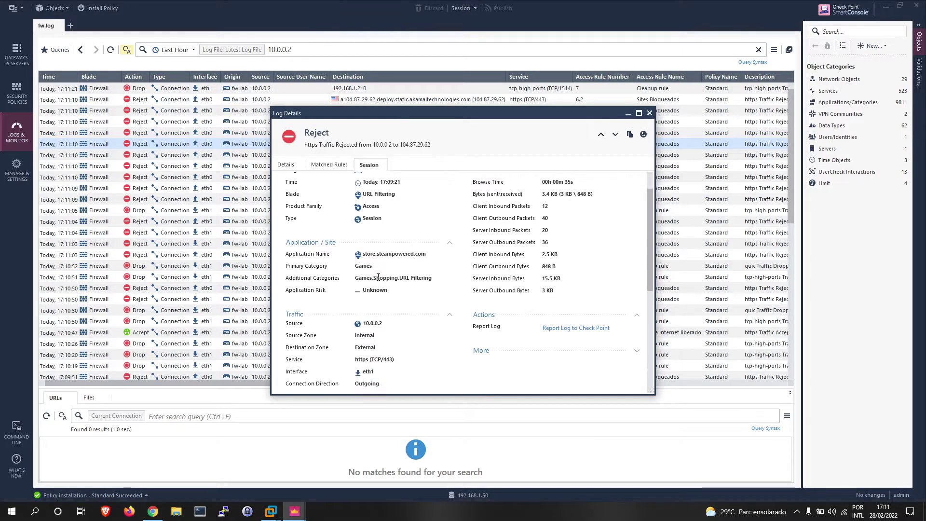
scroll(366, 266, down, 2)
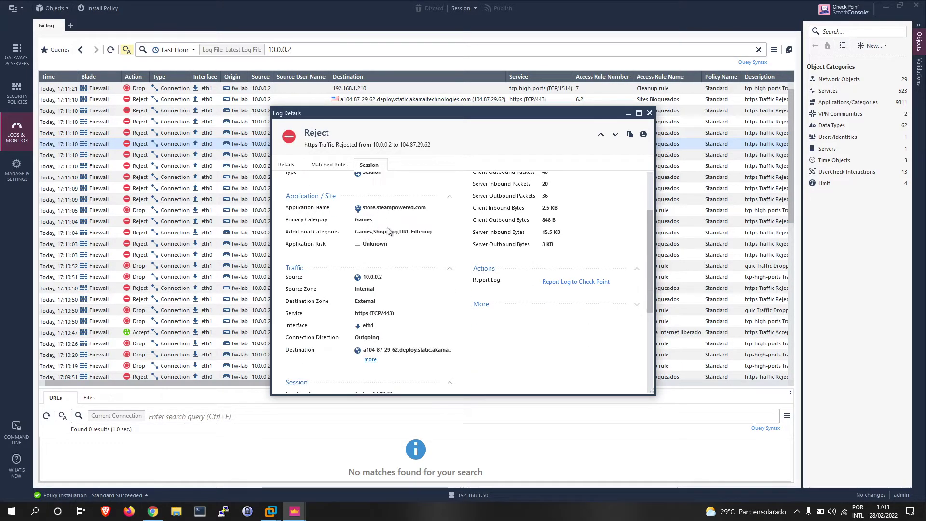
scroll(389, 218, up, 3)
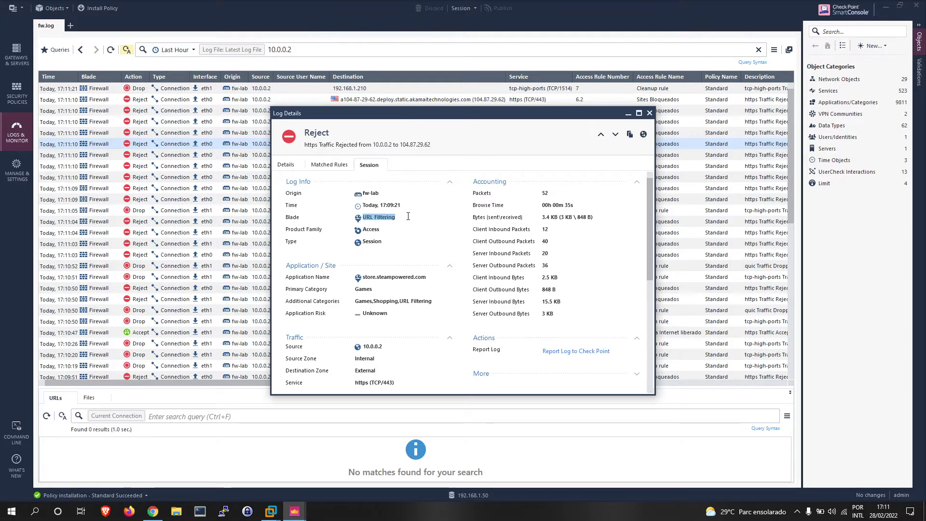
scroll(328, 212, down, 3)
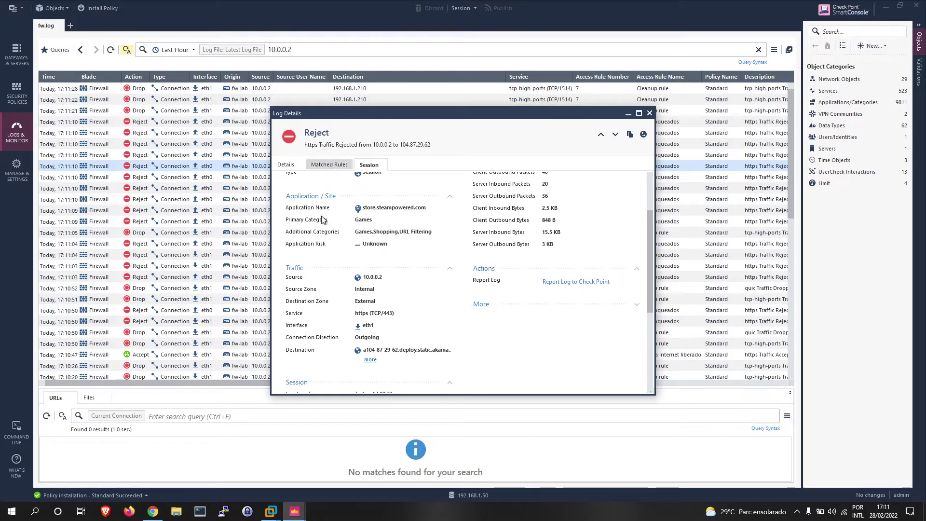
click(329, 165)
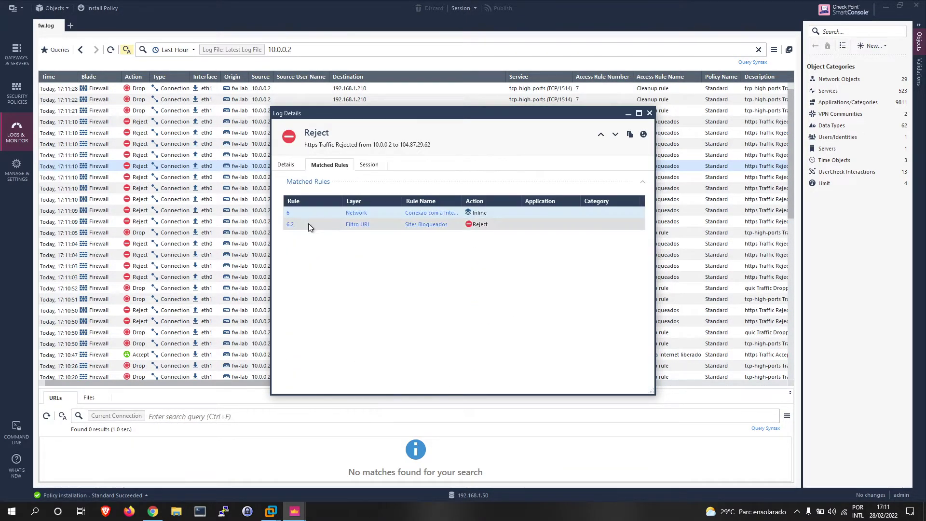
click(368, 166)
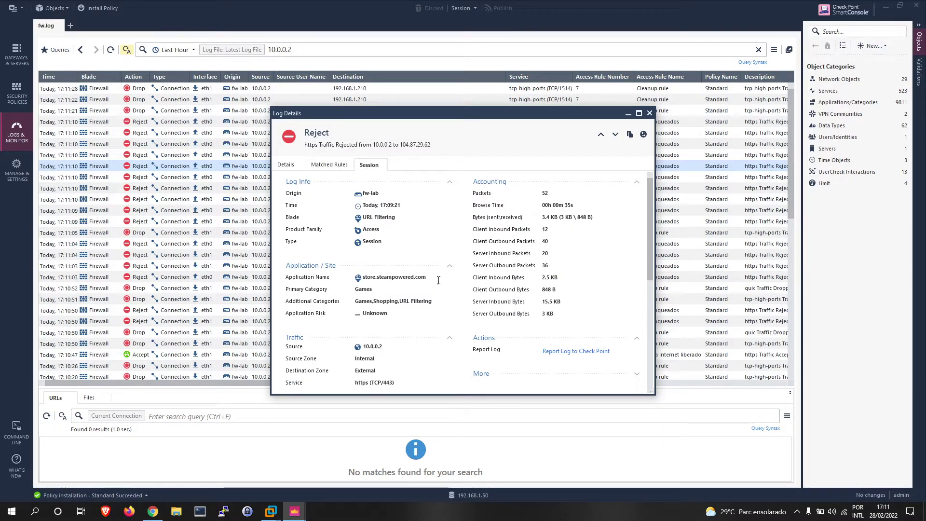
click(649, 113)
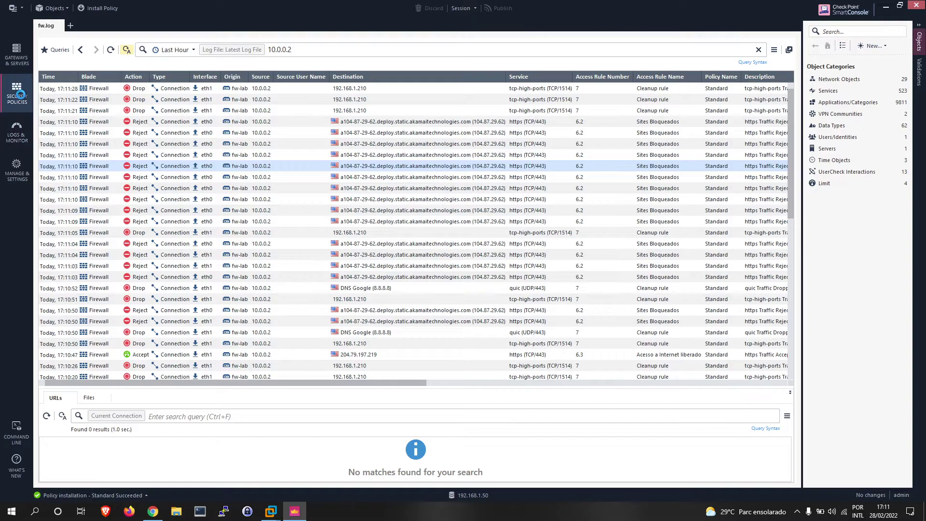
click(22, 98)
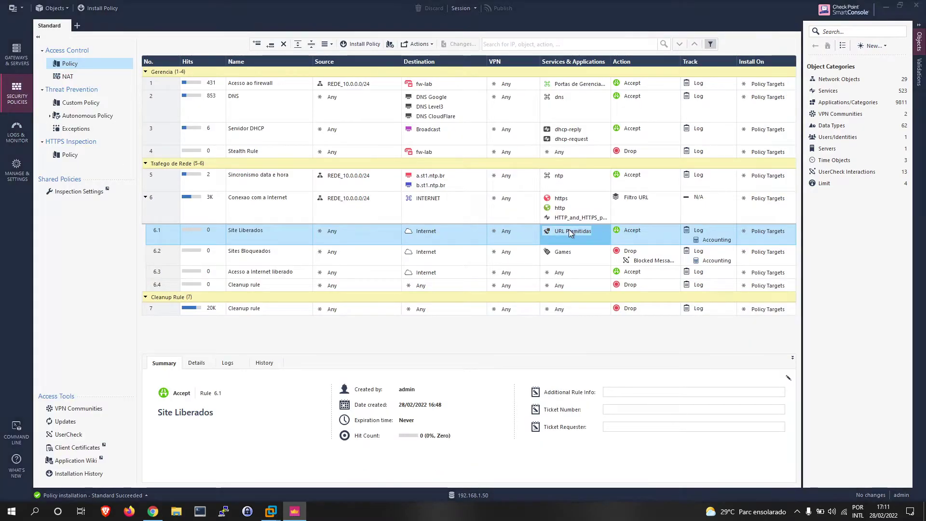
click(418, 253)
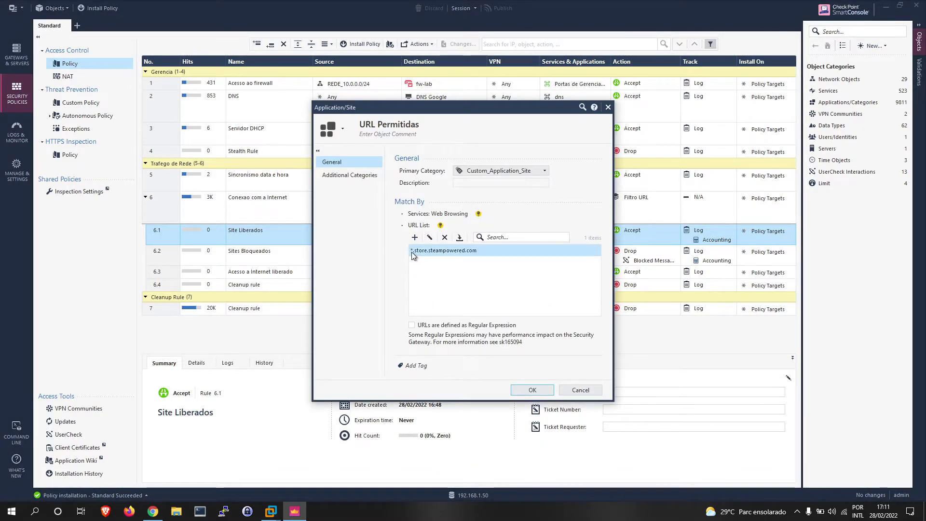
click(412, 252)
click(414, 252)
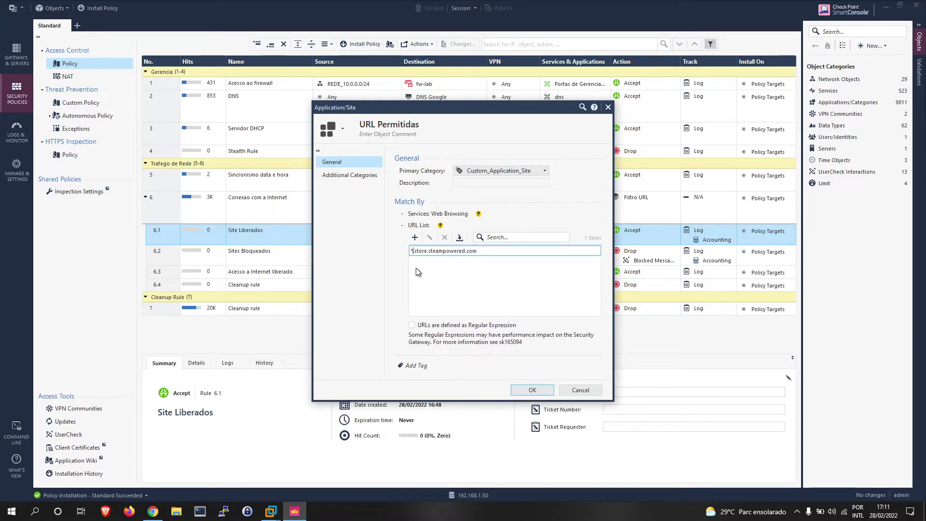
key(BackSpace)
key(BackSpace)
text(https://)
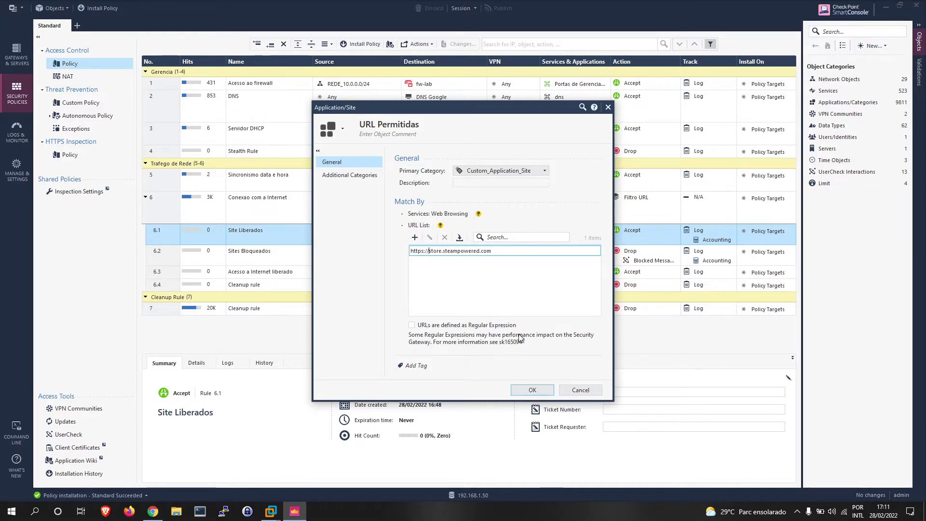
click(533, 391)
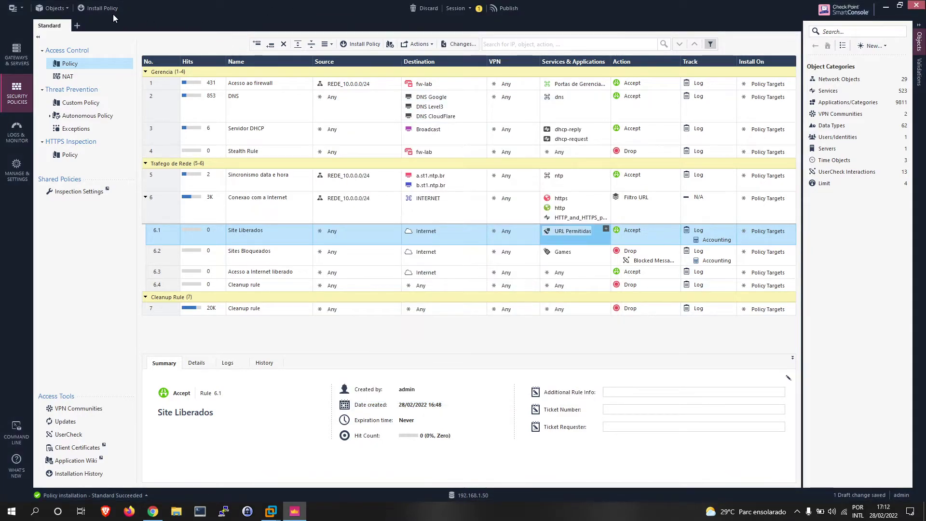
- Publish the edited URL Permitidas entry and install the Standard policy with Access Control and Threat Prevention
click(98, 9)
click(510, 316)
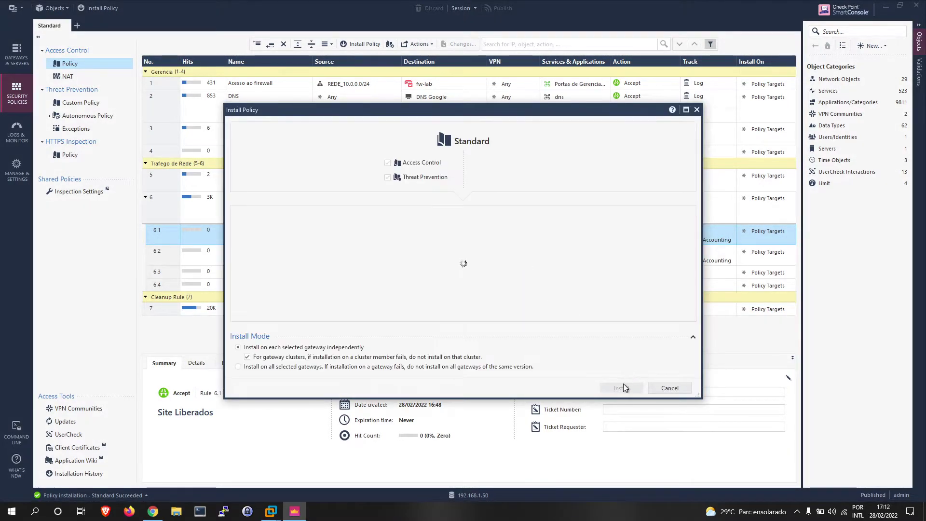
click(621, 389)
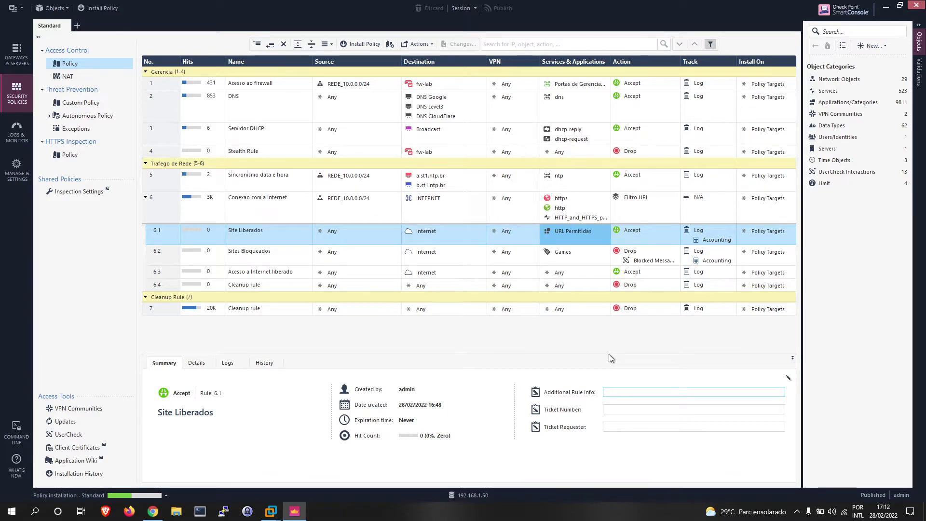
click(581, 231)
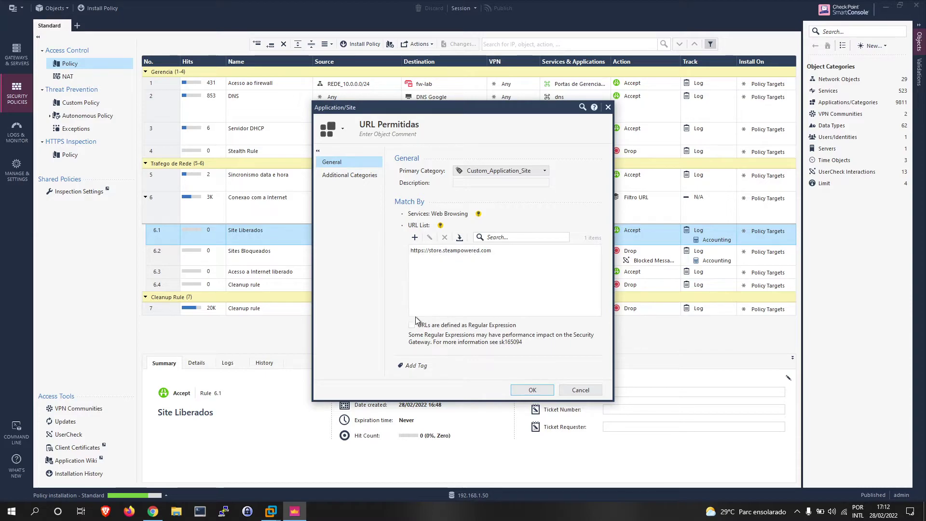
click(426, 327)
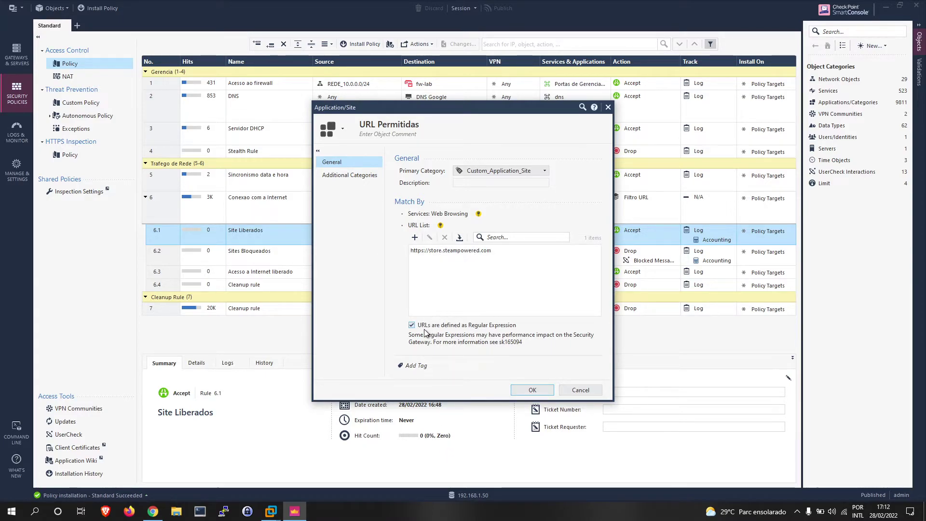
click(583, 389)
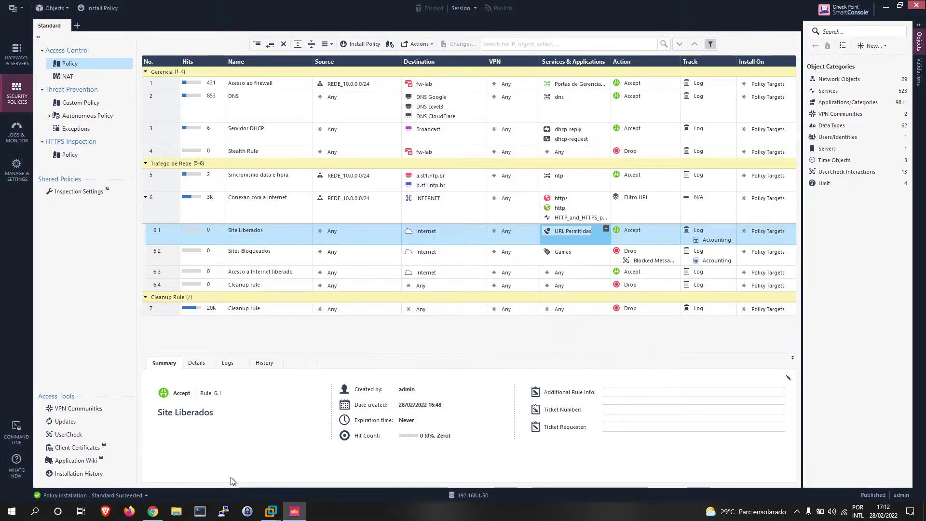
- Switch to the Windows 10 virtual machine and reload the store.steampowered.com page in its browser
mouse_move(271, 511)
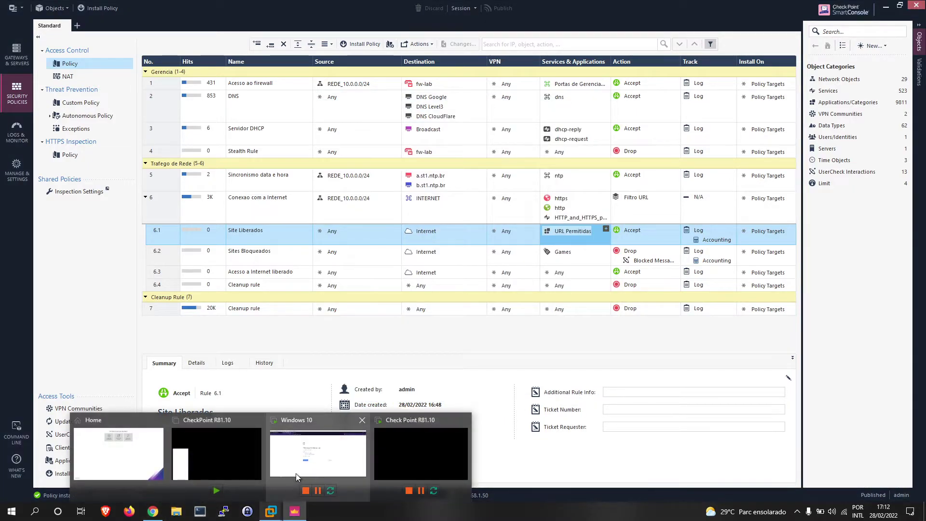
click(313, 457)
click(46, 65)
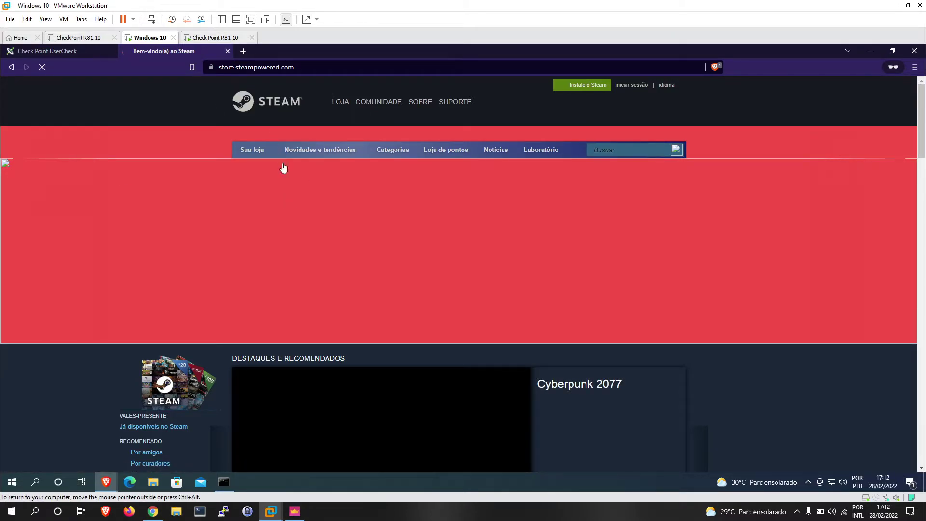
- Return to SmartConsole and refresh the logs filtered by 10.0.0.2 to check the newest connections
click(295, 512)
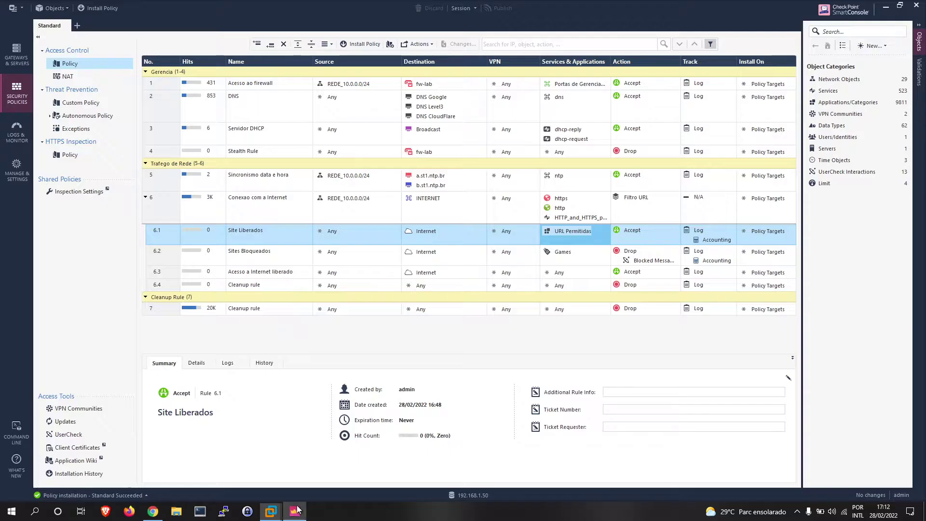
key(ctrl+3)
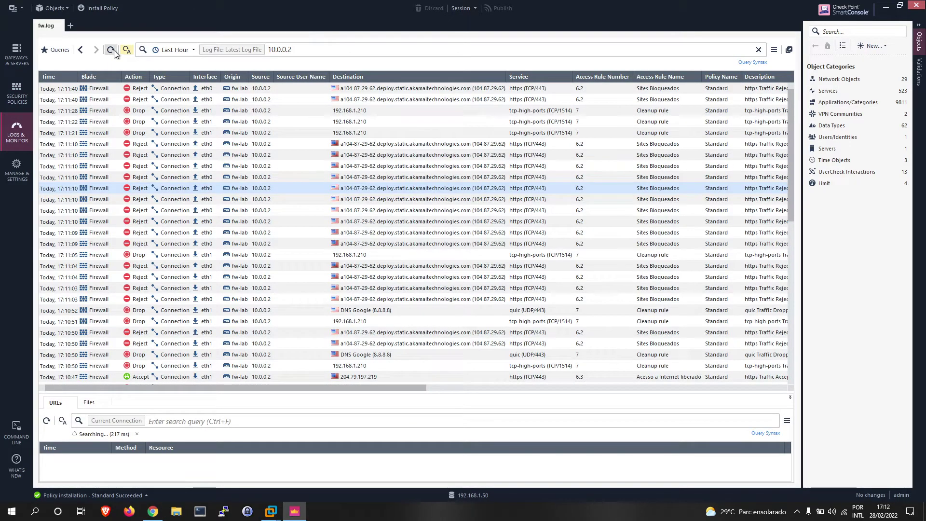
click(114, 50)
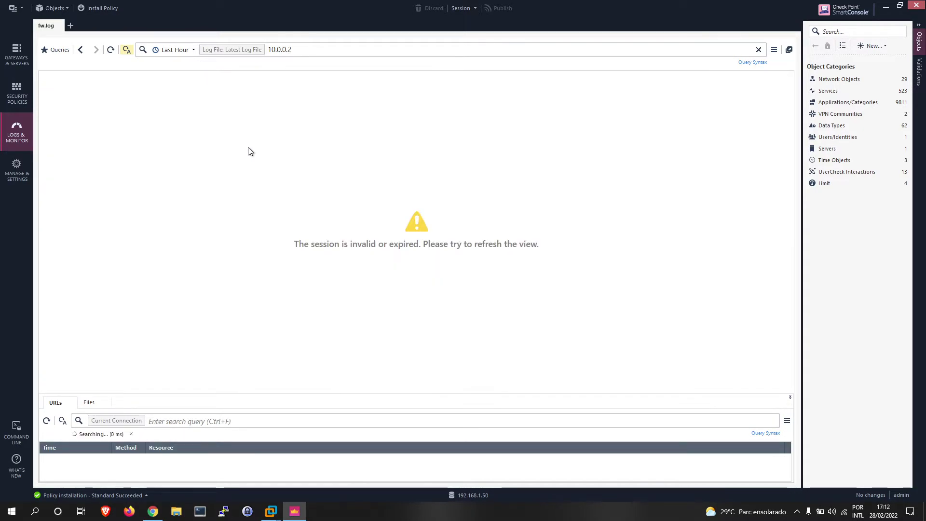
click(111, 50)
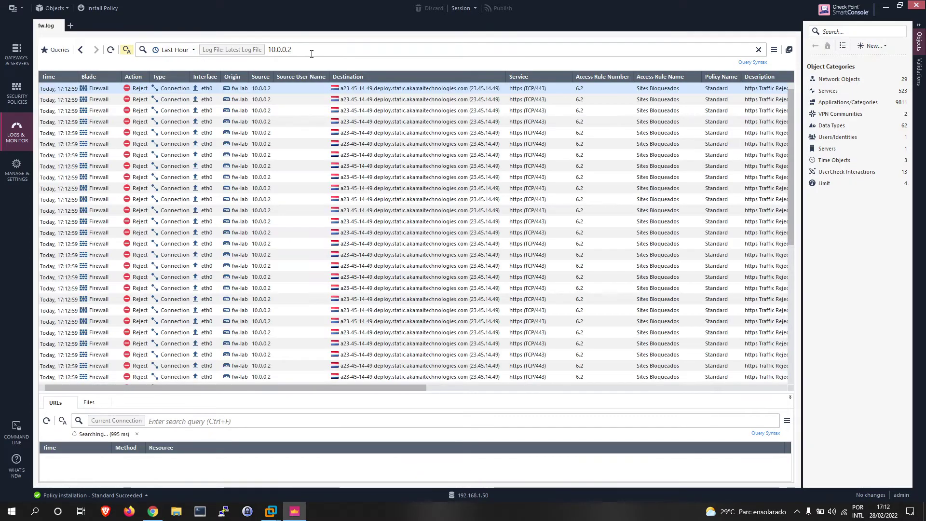
click(293, 95)
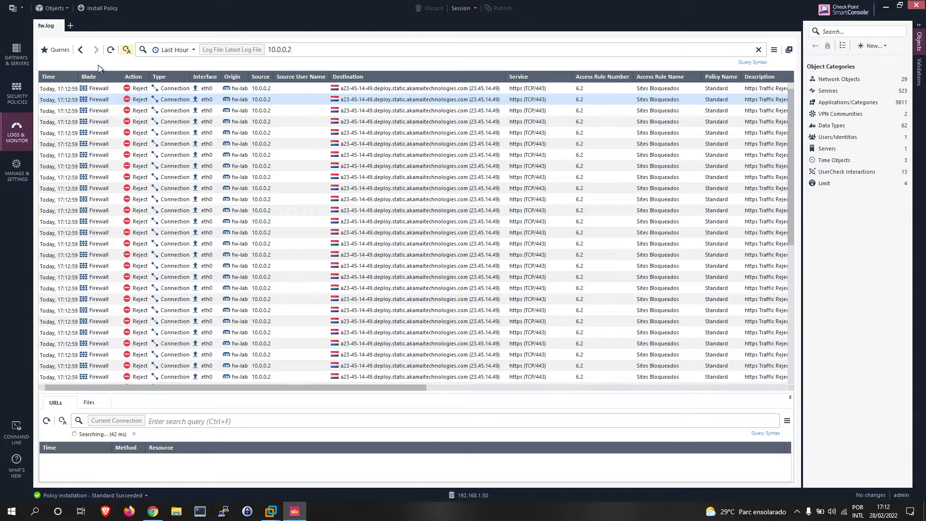
click(110, 50)
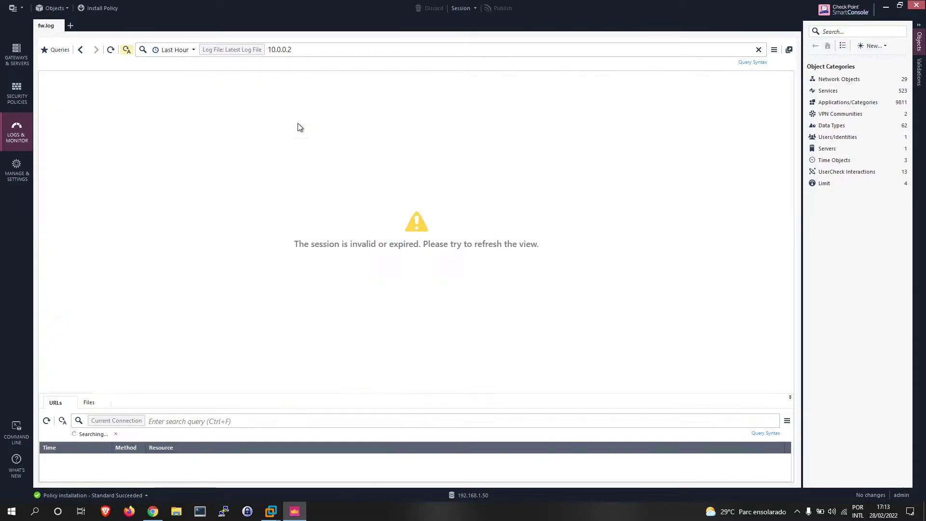
- Switch back to the Windows 10 virtual machine and open a cmd window over the Steam page
click(270, 512)
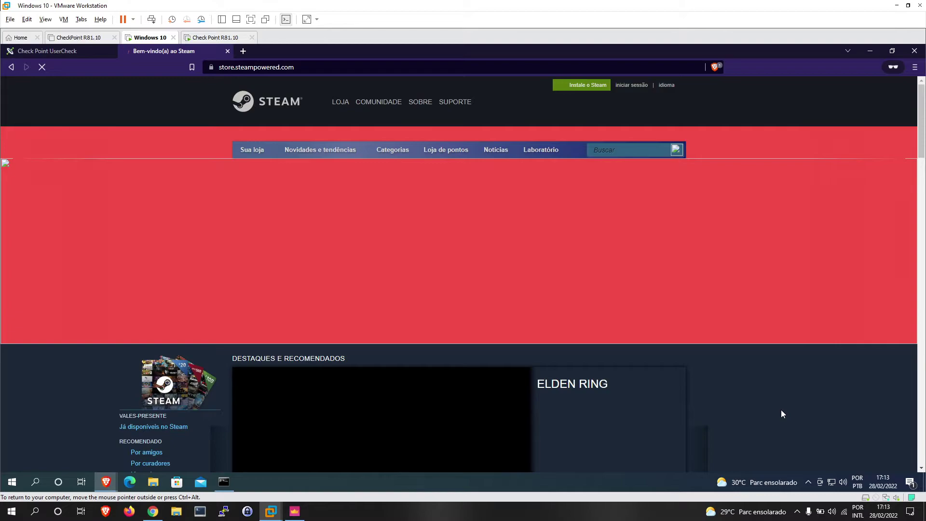
key(super+r)
text(cmd)
key(Return)
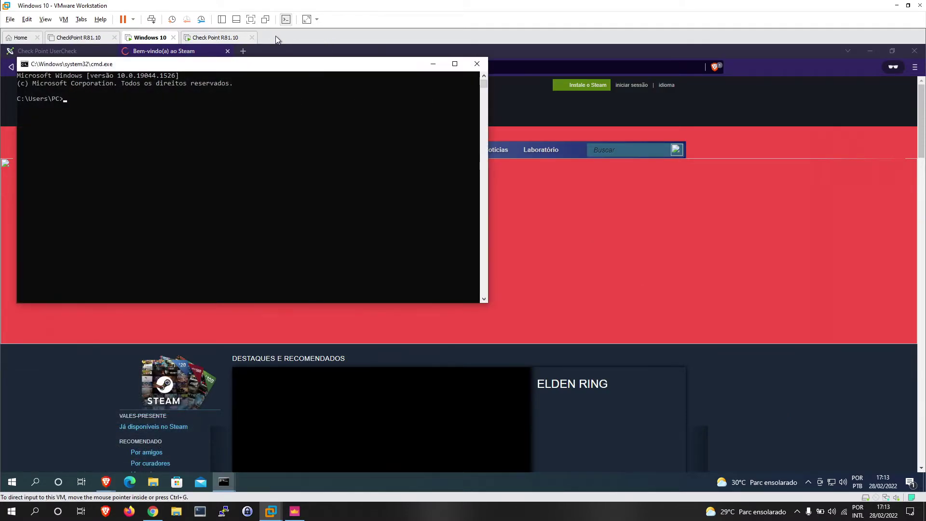
drag(288, 67, 316, 113)
click(213, 61)
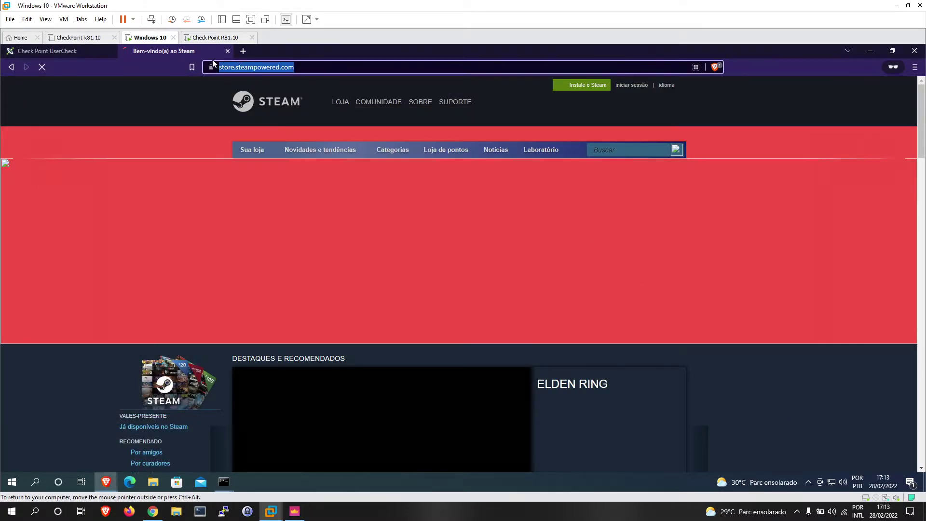
key(alt+Tab)
text(ping)
text(https://store.steampowered.com/)
key(Return)
key(Up)
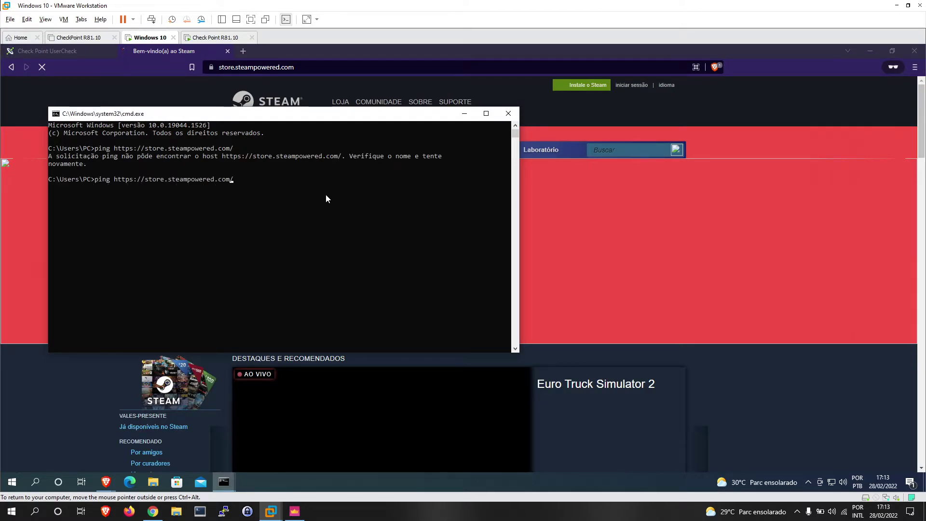
key(Left)
key(Left)
key(Left)
key(Left)
key(Left)
key(Left)
key(Left)
key(Left)
key(Left)
key(Left)
key(Left)
key(Left)
key(Left)
key(Left)
key(Left)
key(Left)
key(Left)
key(Left)
key(Left)
key(BackSpace)
key(BackSpace)
key(BackSpace)
key(BackSpace)
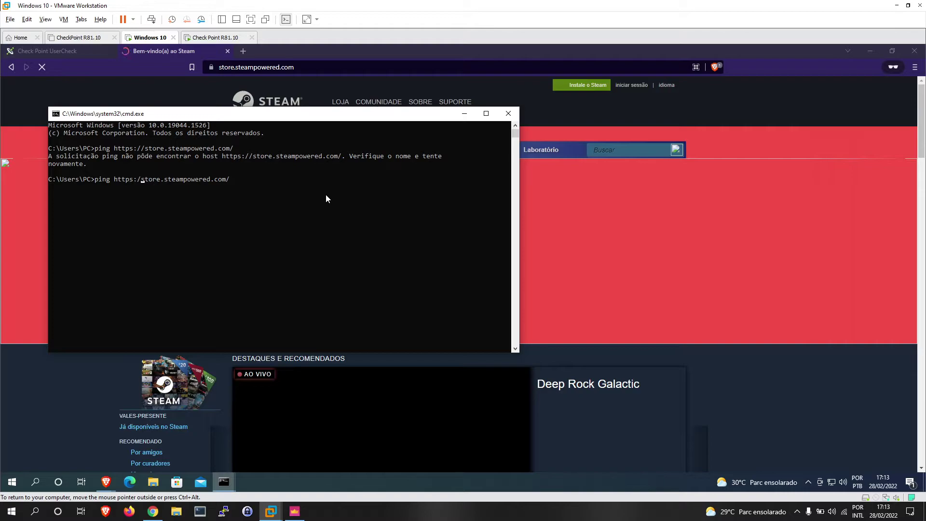
key(BackSpace)
key(BackSpace)
key(BackSpace)
key(BackSpace)
key(Return)
key(Up)
key(BackSpace)
key(Return)
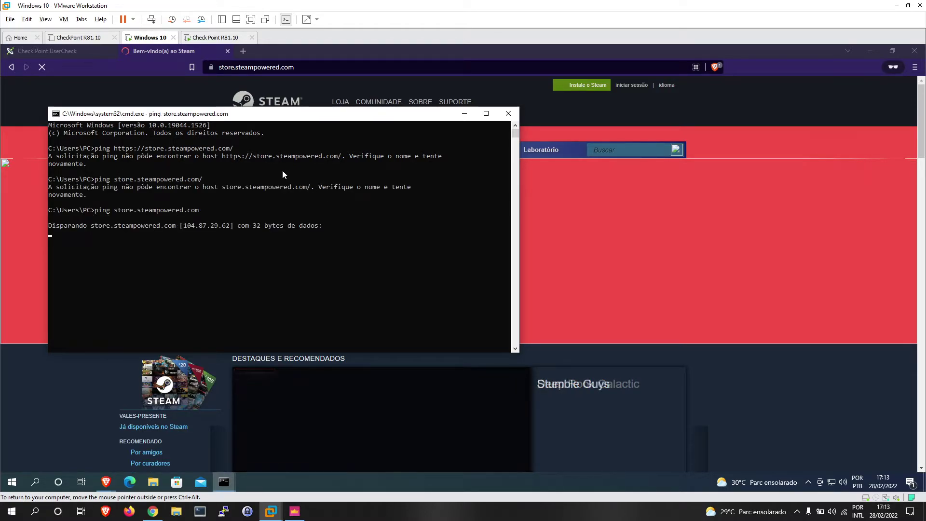
- Copy the IP address 104.87.29.62 from the ping output and filter the SmartConsole logs by it
drag(184, 226, 228, 231)
key(ctrl+c)
key(ctrl+alt)
key(alt+Tab)
click(301, 53)
key(ctrl+v)
key(Return)
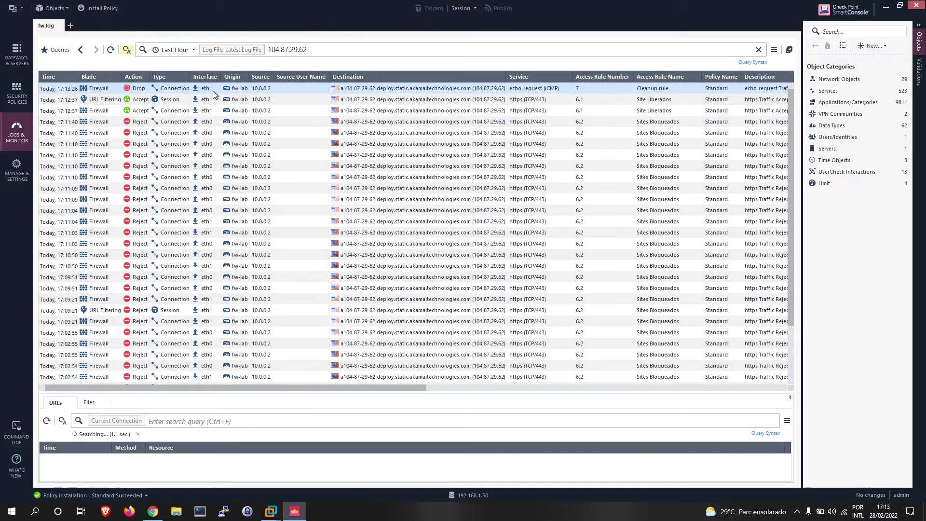
- Examine the details and matched rules of the accepted URL Filtering session, and close the log details
double_click(105, 100)
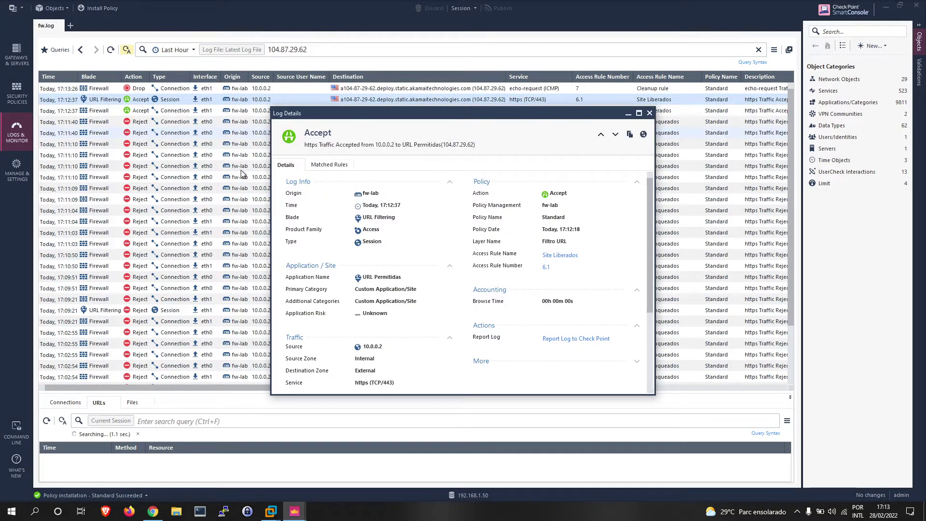
click(330, 164)
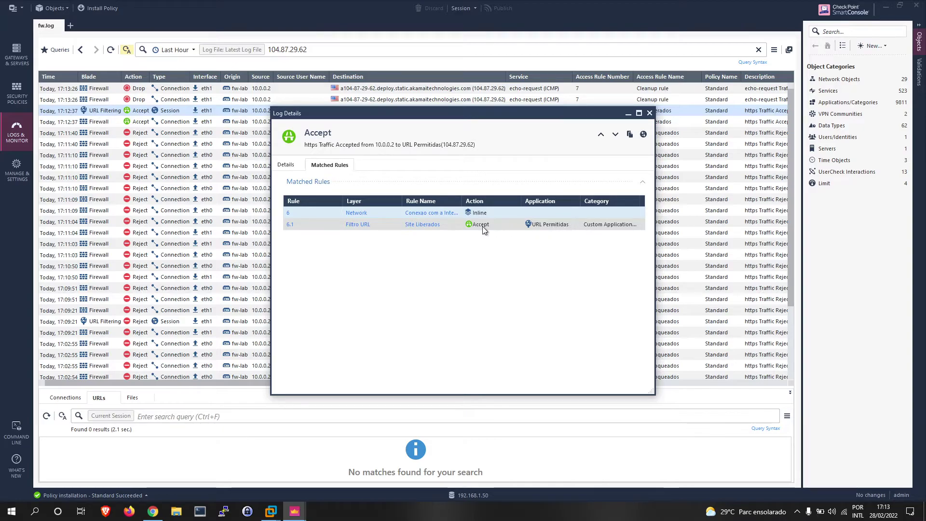
click(650, 113)
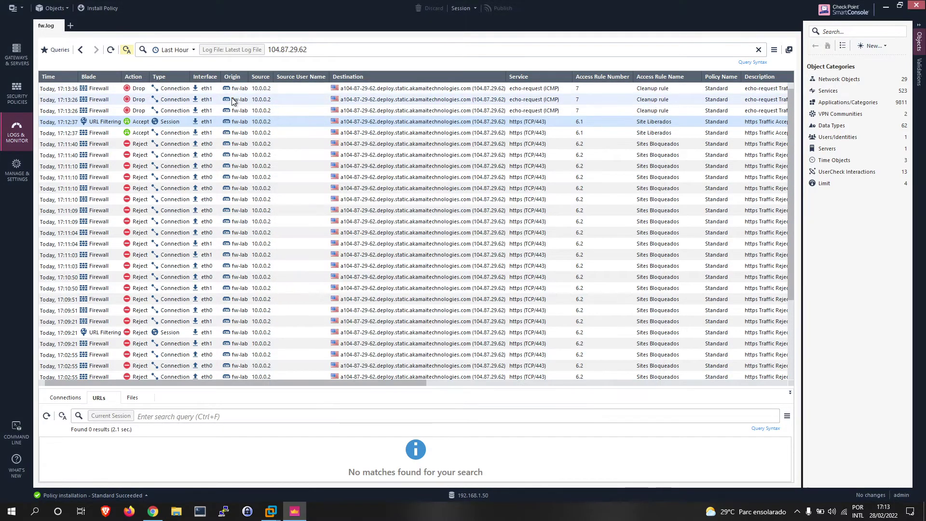
- In the security policy, add the Botnets, Anonymizer and Critical Risk categories to rule 6.2 Sites Bloqueados
click(18, 93)
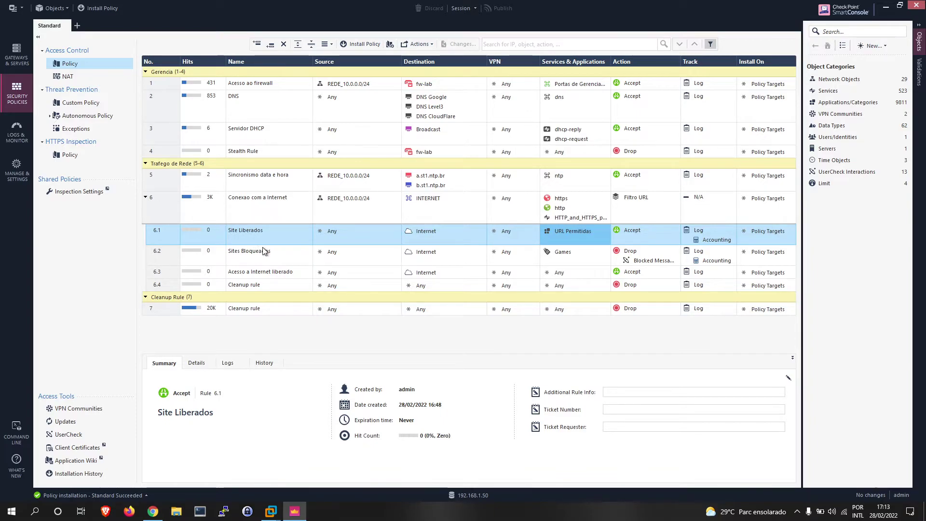
click(242, 273)
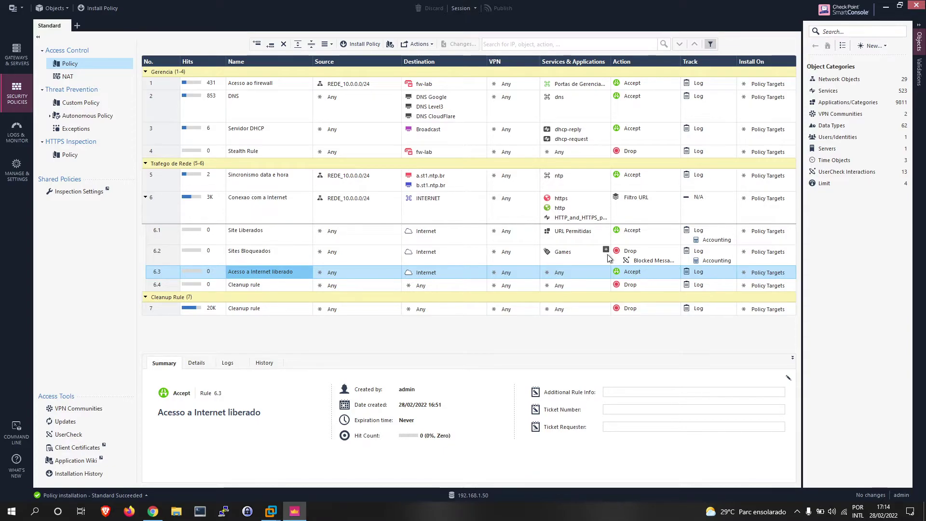
click(606, 249)
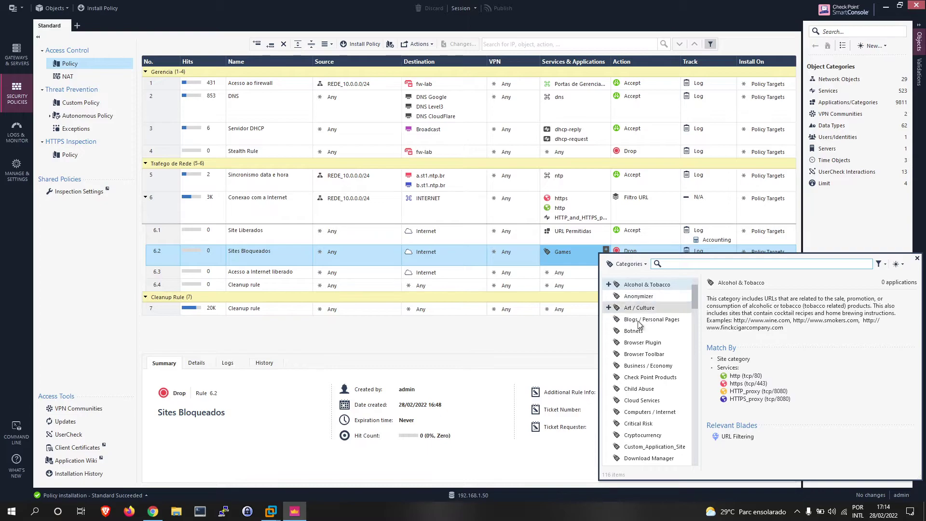
click(608, 331)
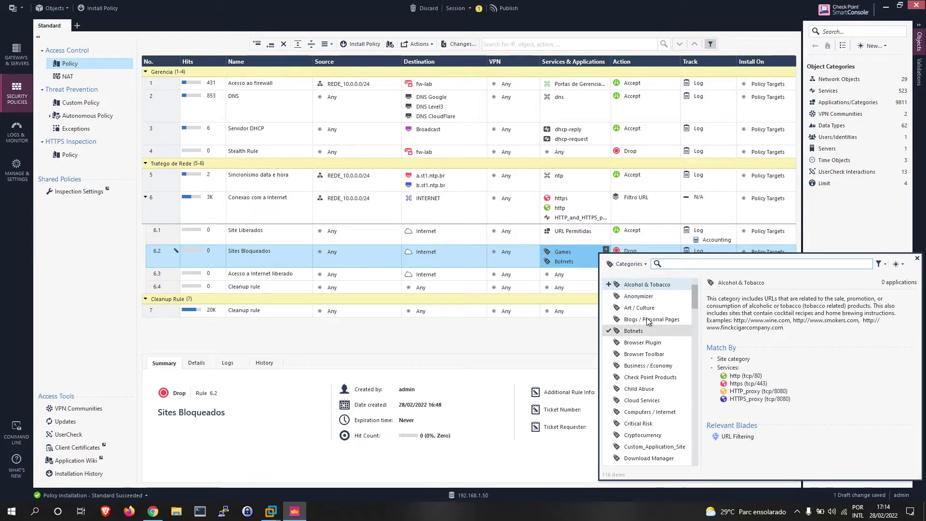
click(608, 297)
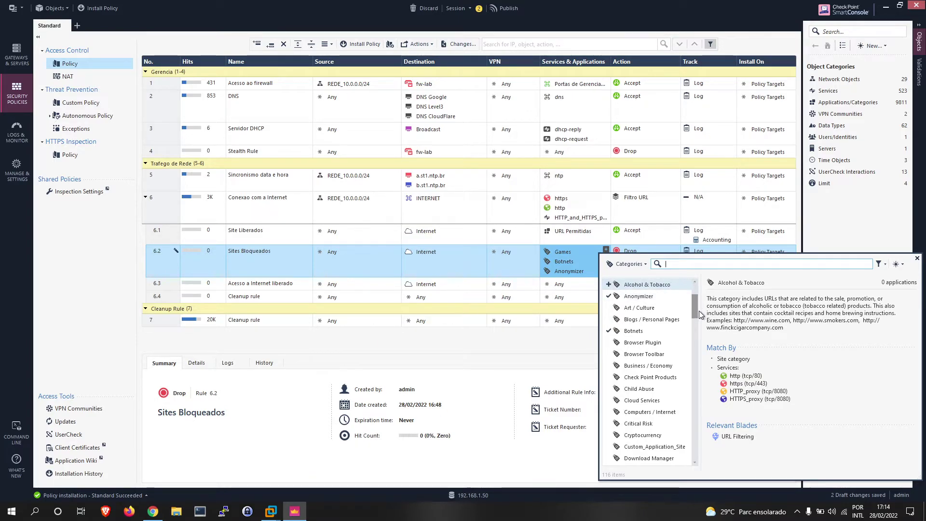
scroll(670, 285, down, 3)
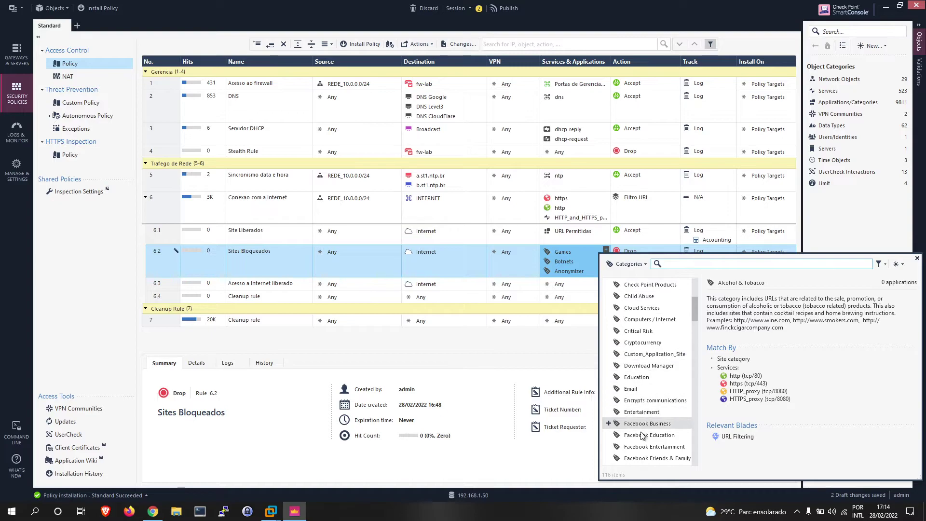
click(610, 331)
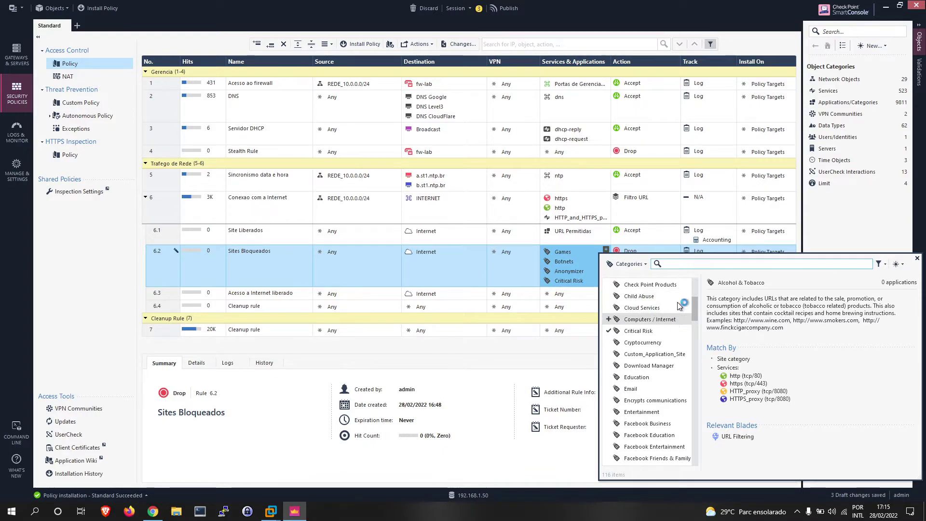
- Search the categories for "high ri" to add High Risk to rule 6.2, and also add Child Abuse
text(hi)
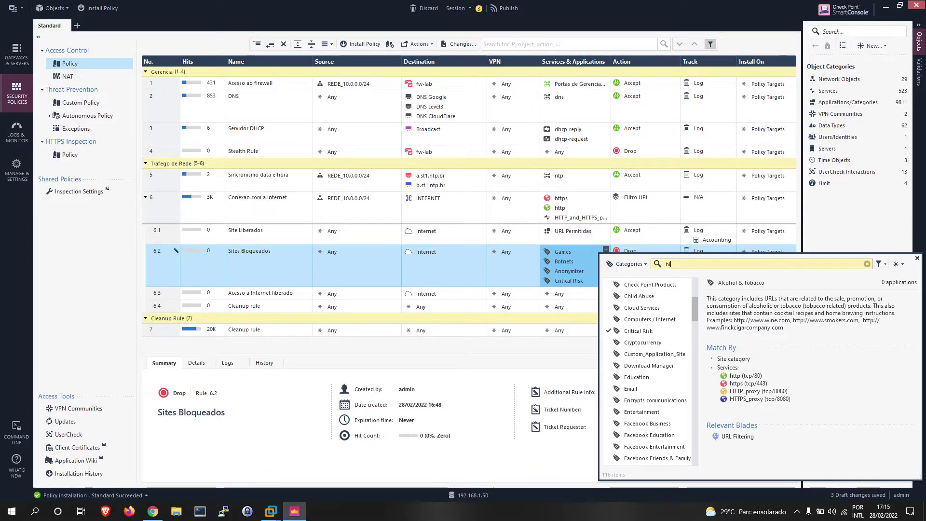
text(gh ri)
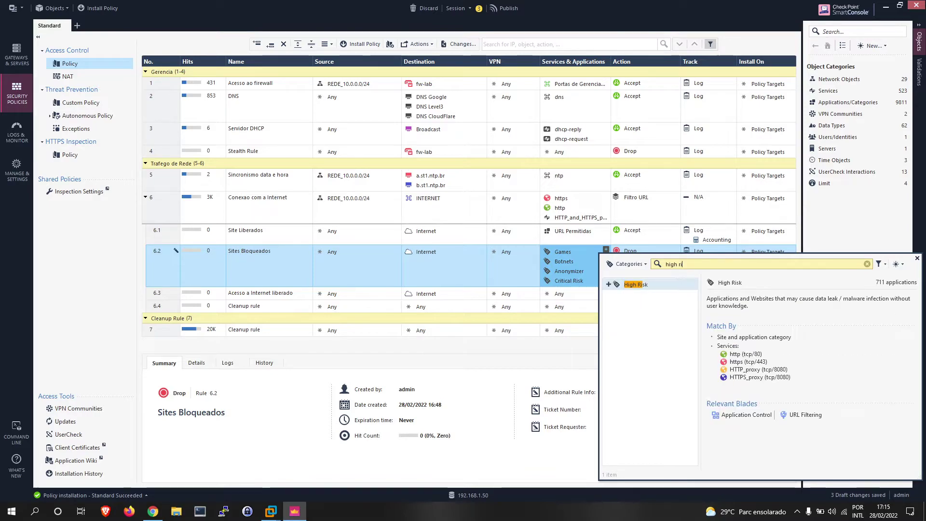
click(609, 284)
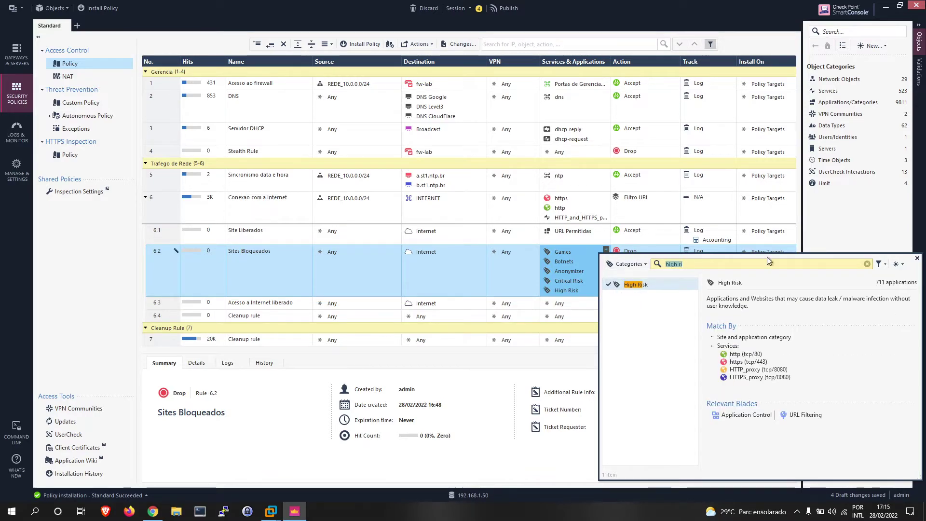
key(ctrl+a)
key(BackSpace)
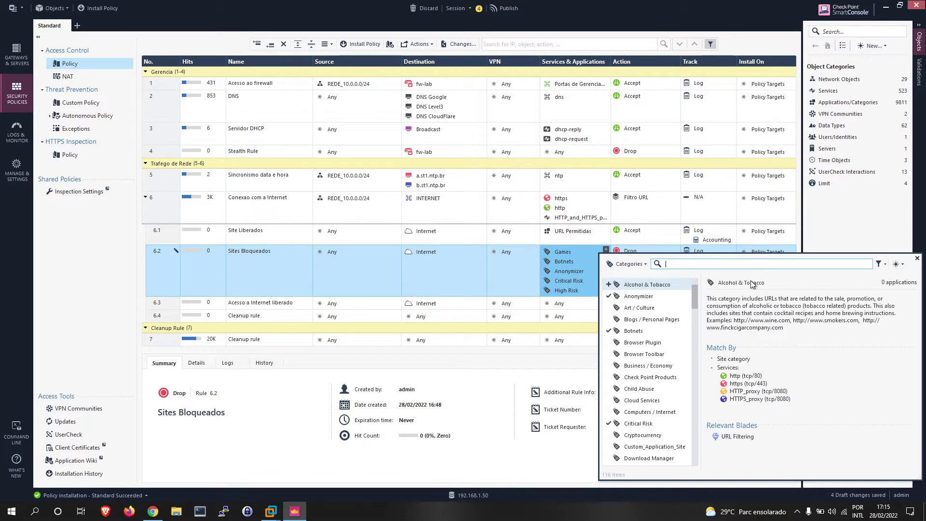
scroll(676, 317, down, 3)
scroll(675, 317, up, 3)
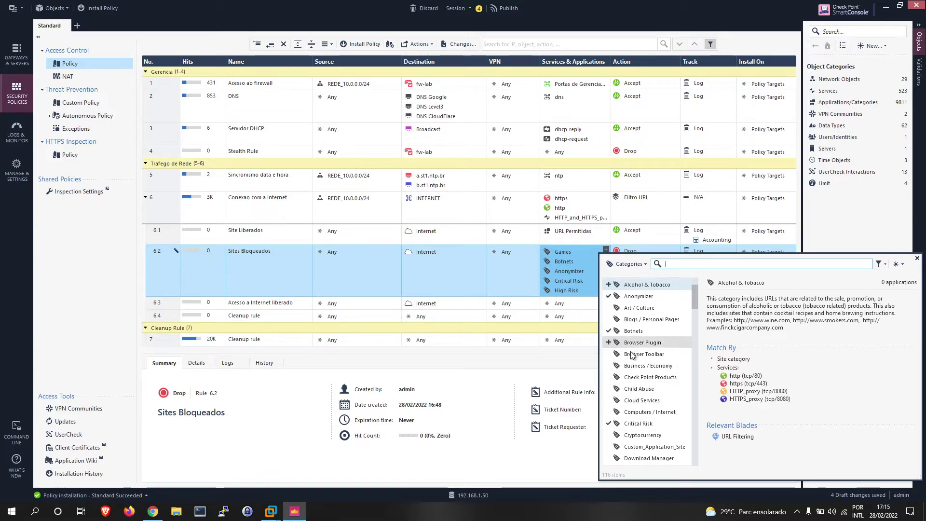
click(608, 389)
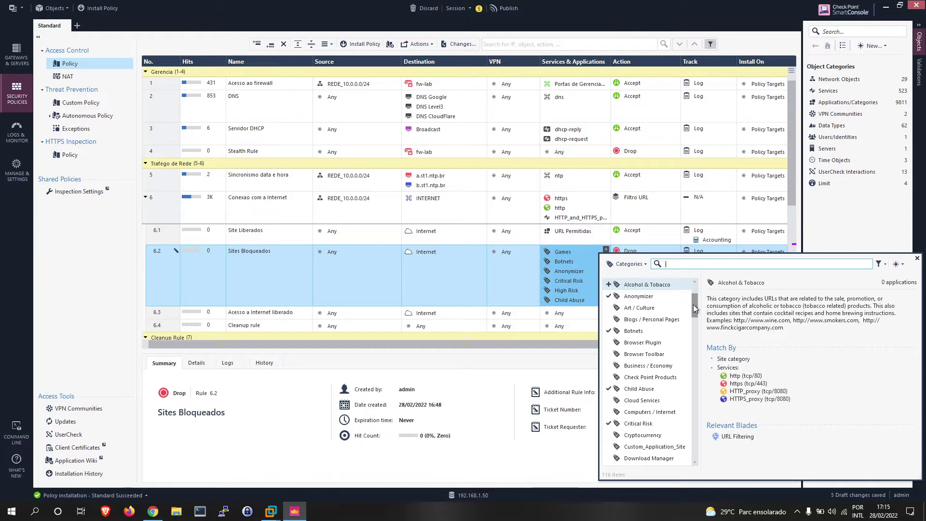
- Add the File Storage and Sharing and Gambling categories to rule 6.2 Sites Bloqueados
scroll(693, 306, down, 3)
click(651, 319)
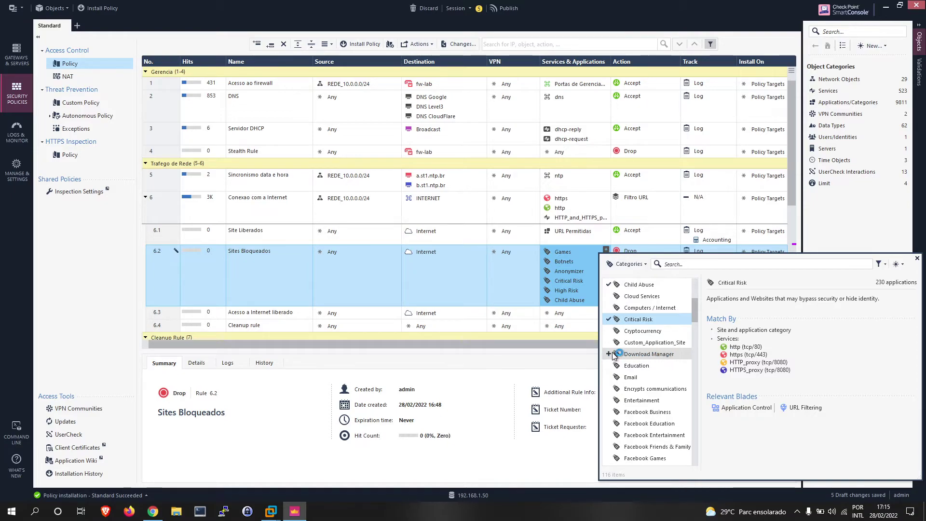
click(643, 355)
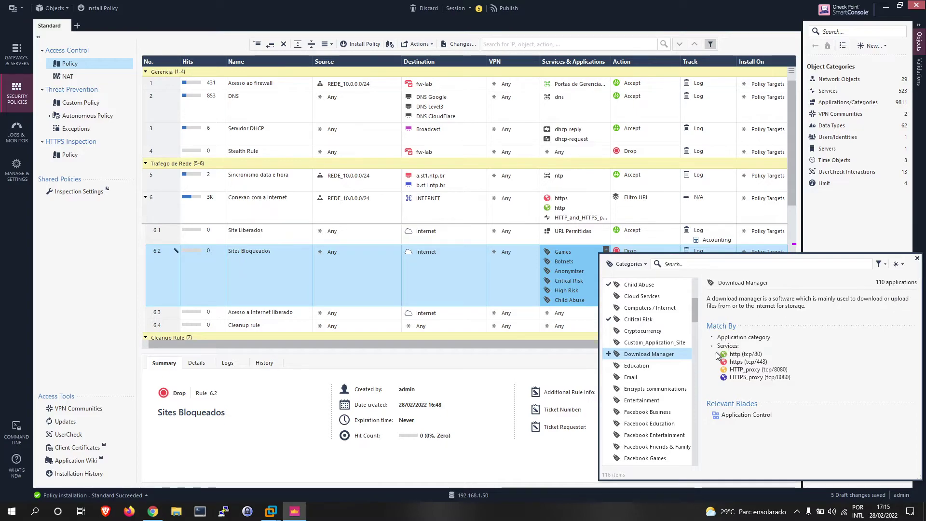
scroll(696, 319, down, 1)
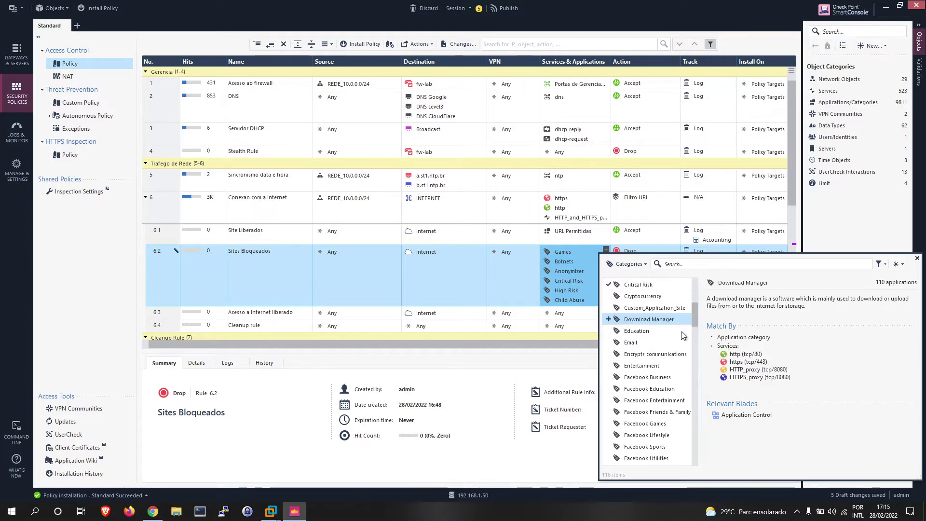
scroll(655, 319, down, 5)
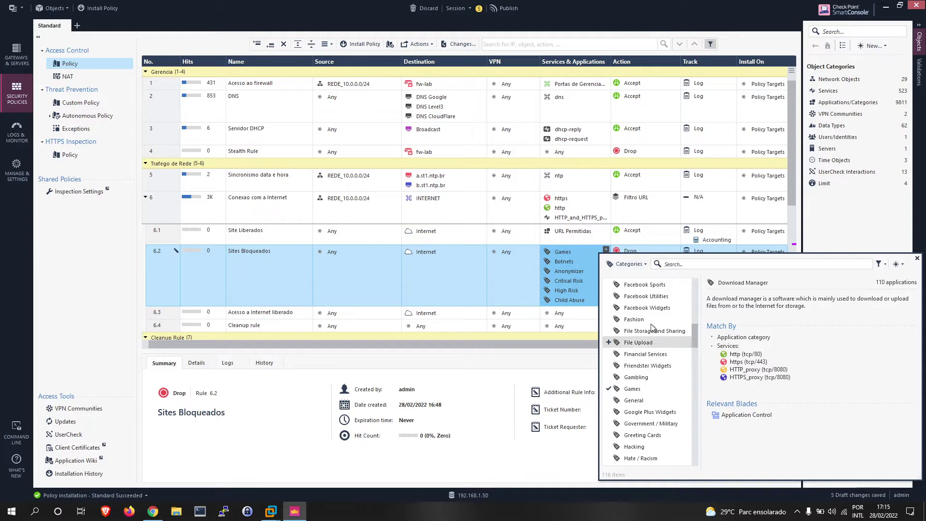
scroll(652, 320, up, 3)
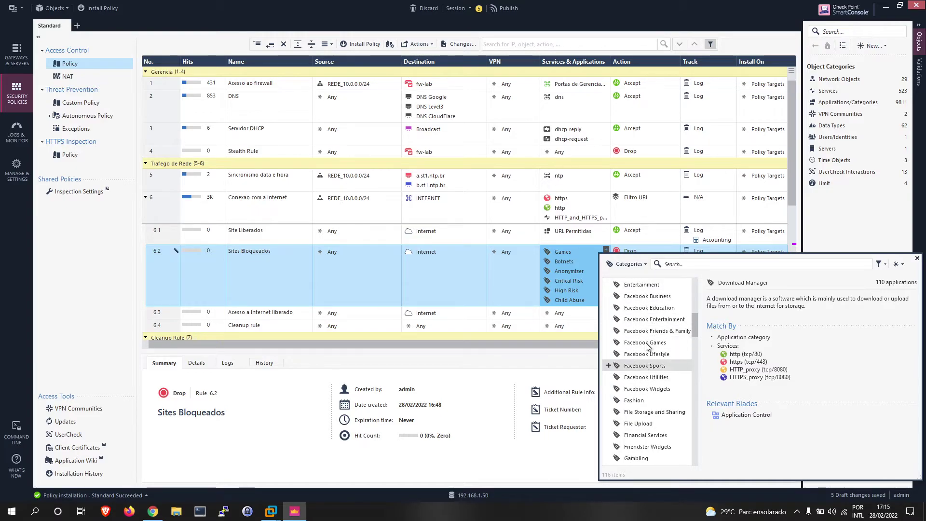
scroll(645, 359, up, 2)
scroll(666, 359, down, 2)
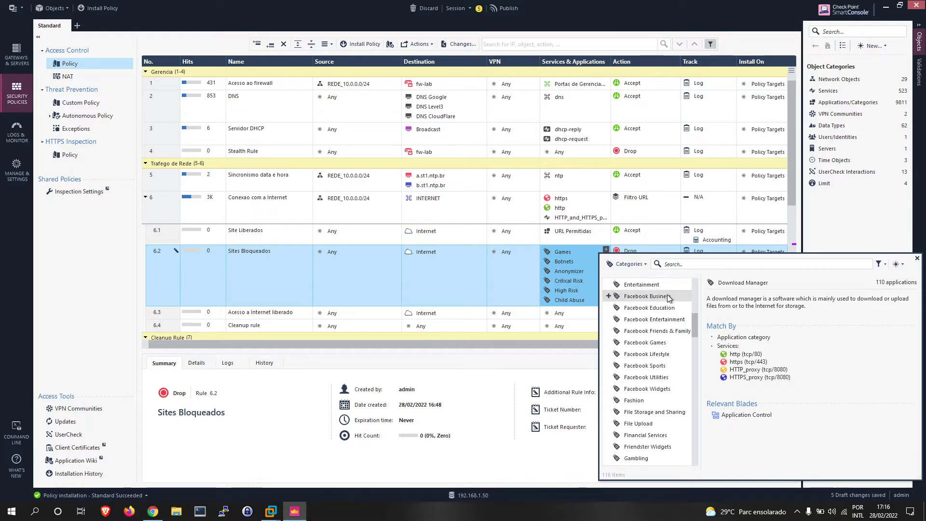
scroll(653, 381, down, 2)
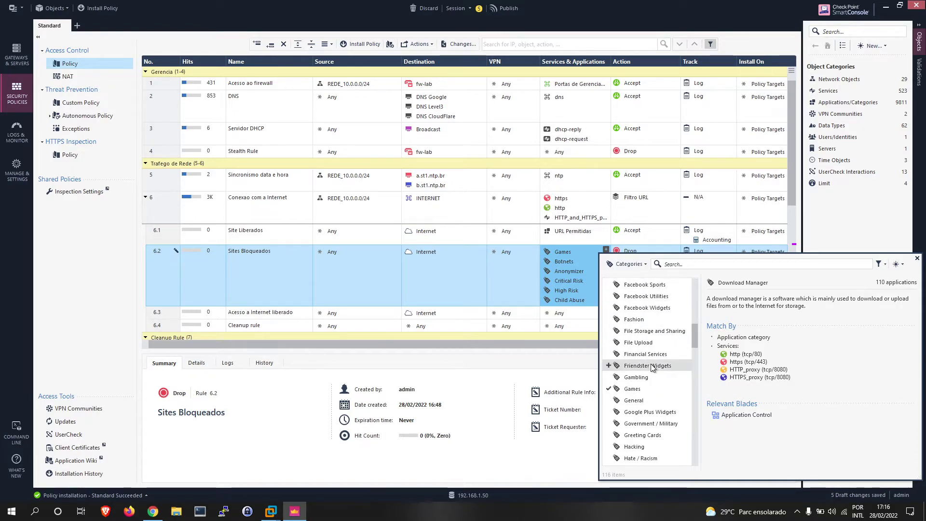
click(645, 332)
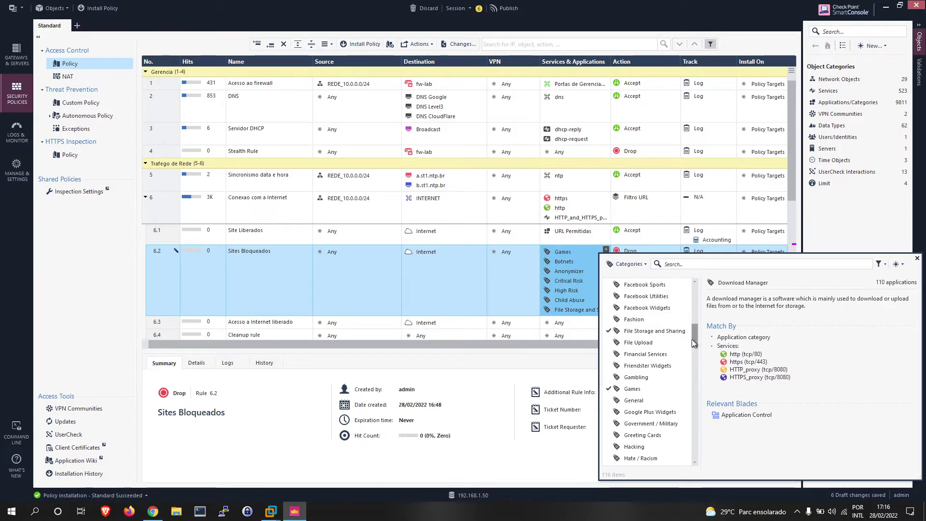
click(626, 380)
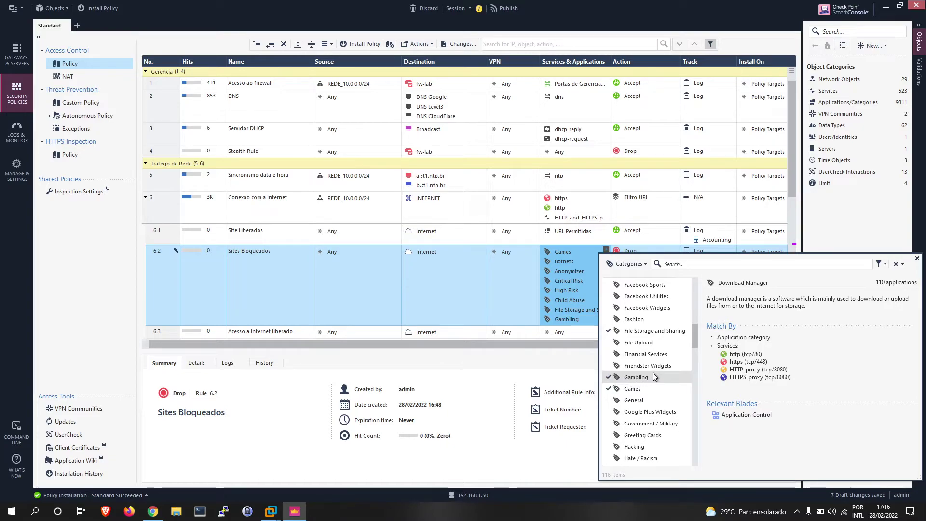
- Add the Illegal / Questionable, Illegal Drugs and Marijuana categories to rule 6.2
scroll(653, 373, down, 3)
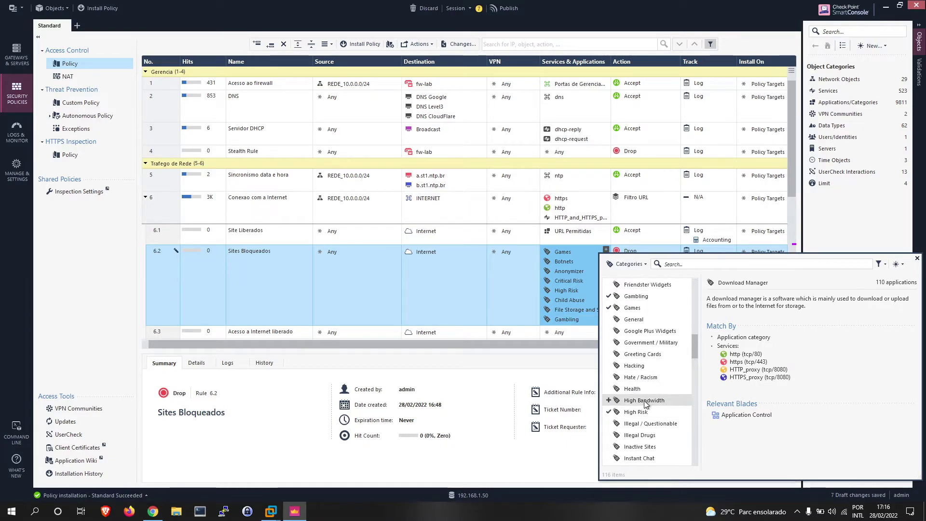
scroll(695, 366, down, 3)
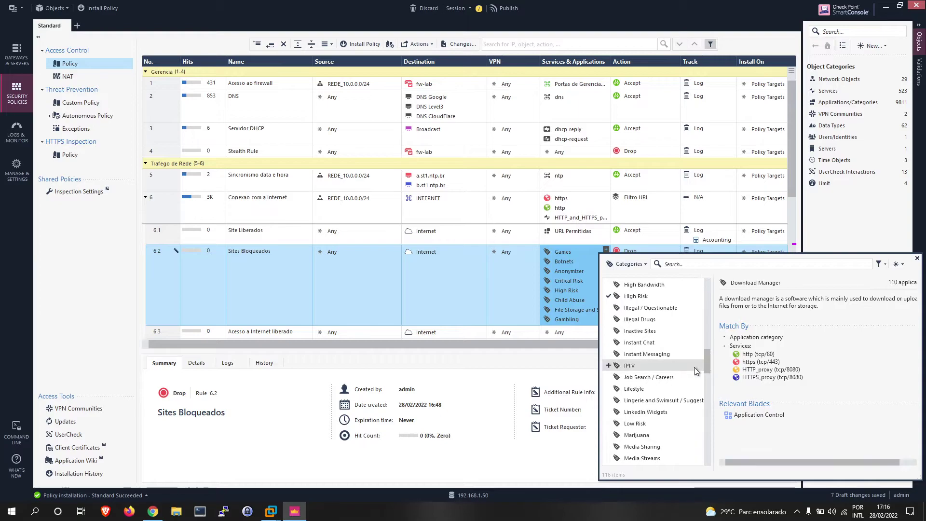
click(609, 308)
click(609, 319)
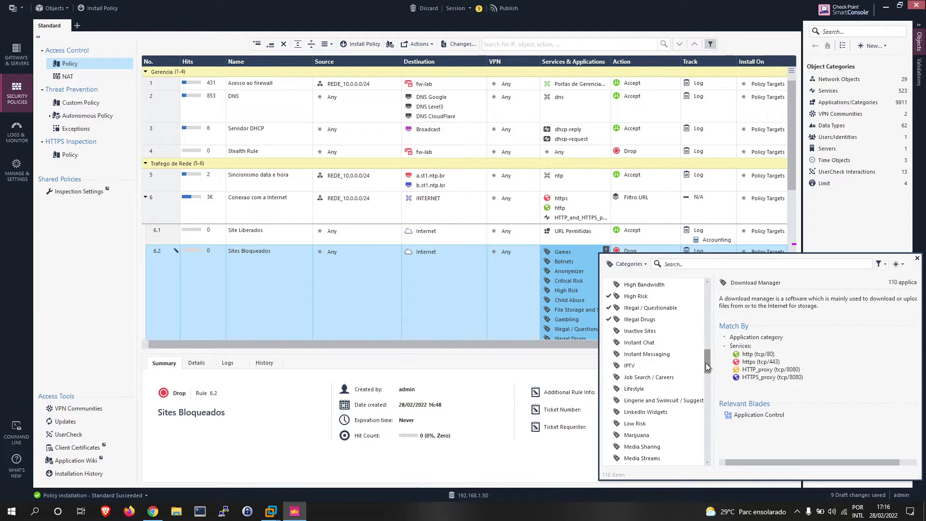
scroll(684, 375, down, 1)
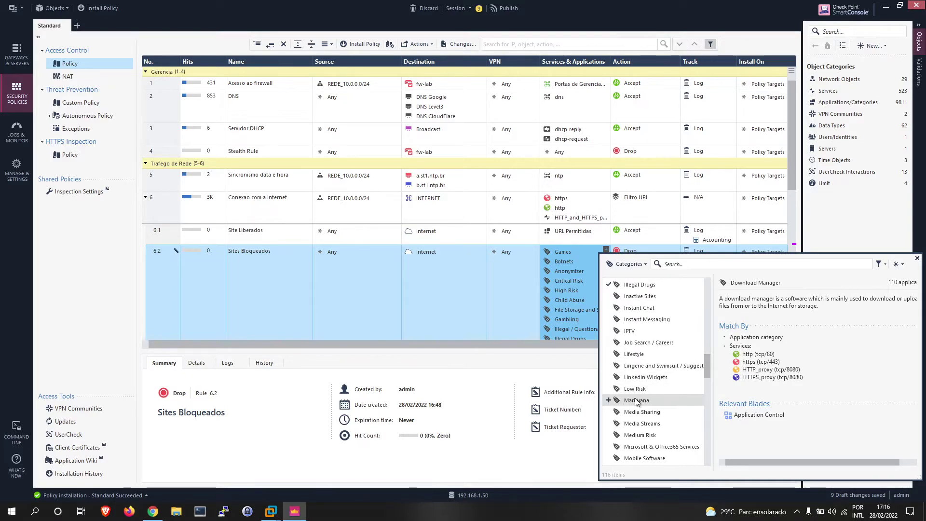
click(609, 400)
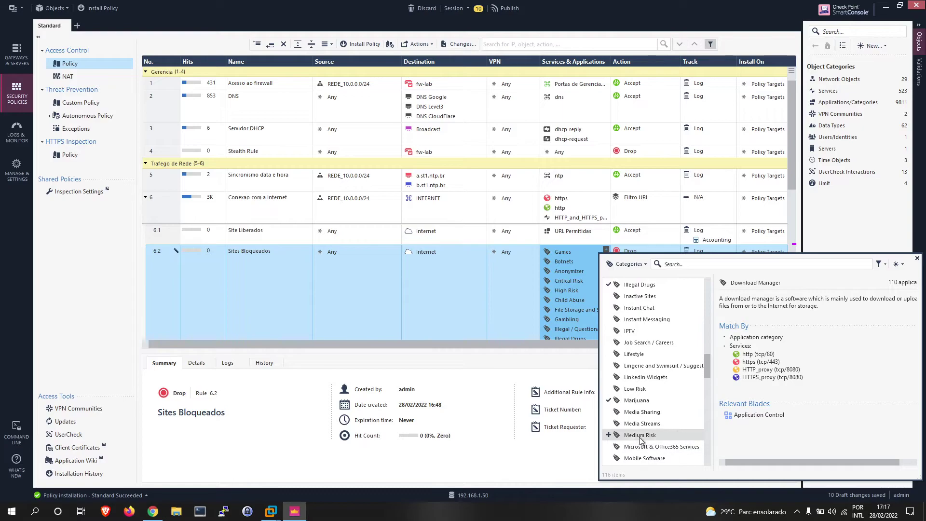
- Add the Nudity, P2P File Sharing, Phishing and Pornography categories to rule 6.2
scroll(706, 463, down, 3)
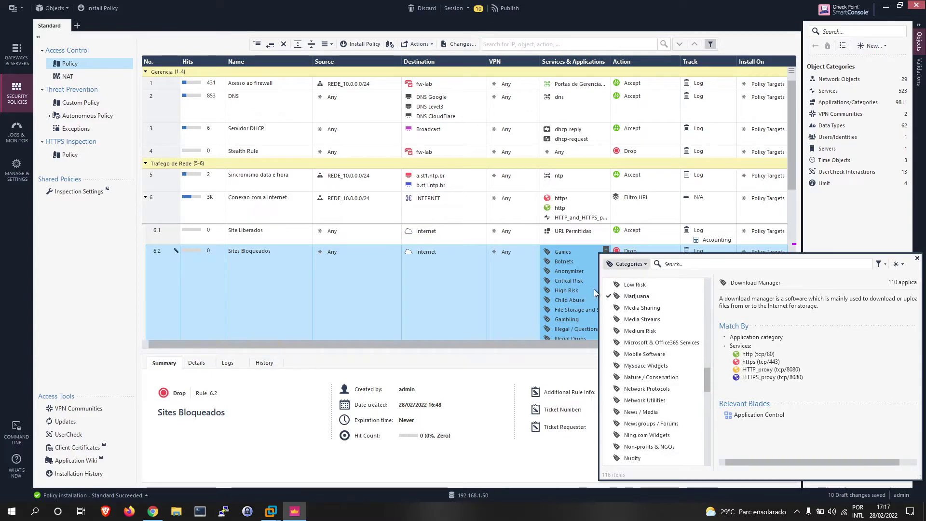
click(608, 459)
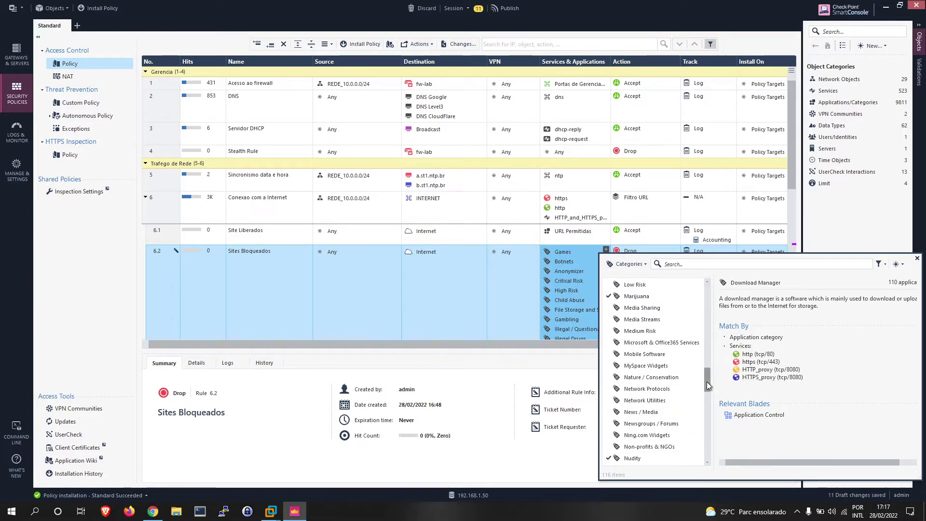
scroll(707, 391, down, 4)
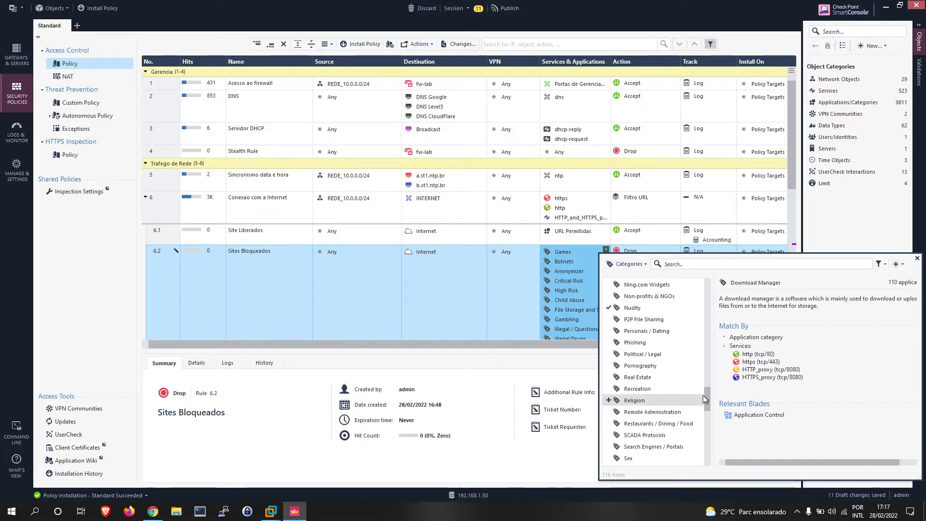
click(638, 320)
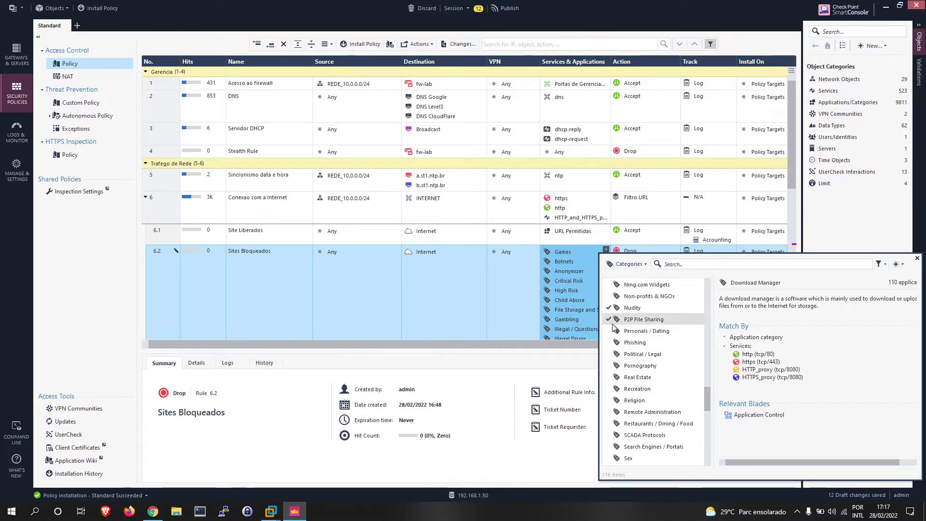
click(614, 343)
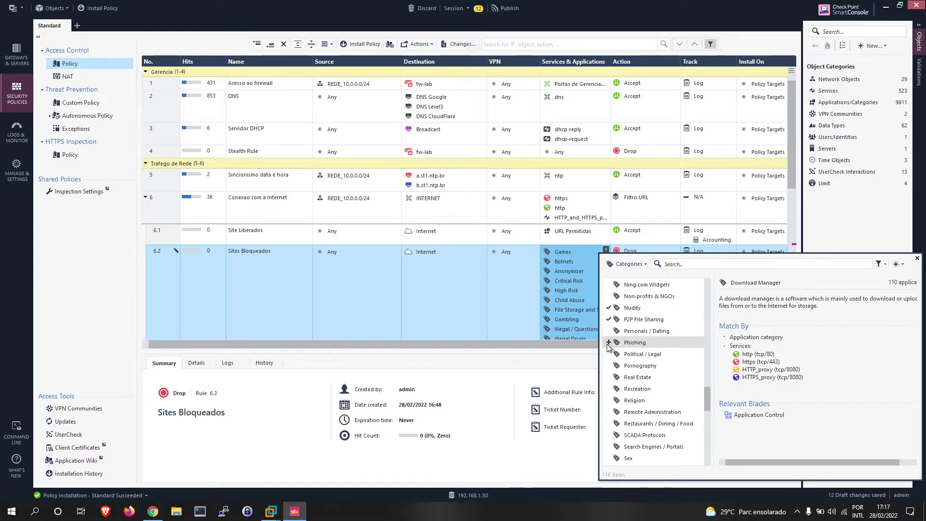
click(617, 367)
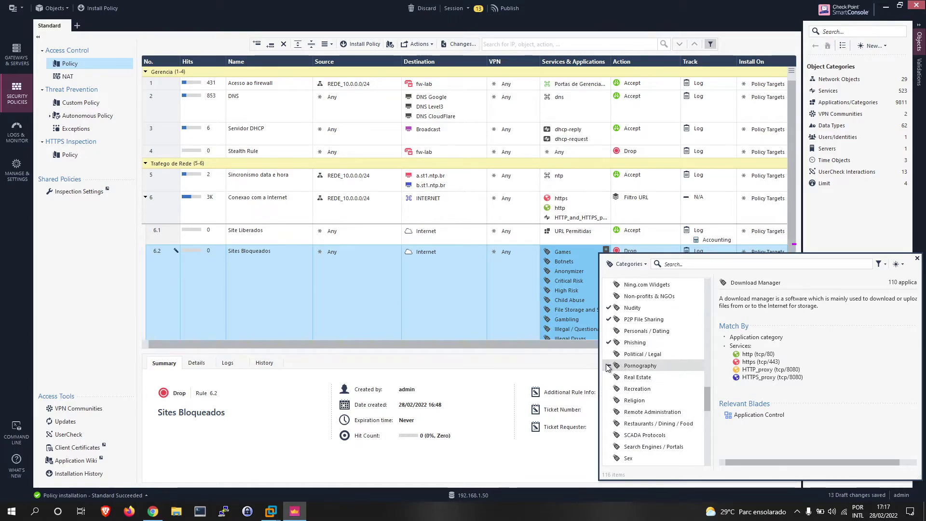
- Add the Sex Education and Sex categories to rule 6.2, leaving Remote Administration out
drag(706, 401, 704, 409)
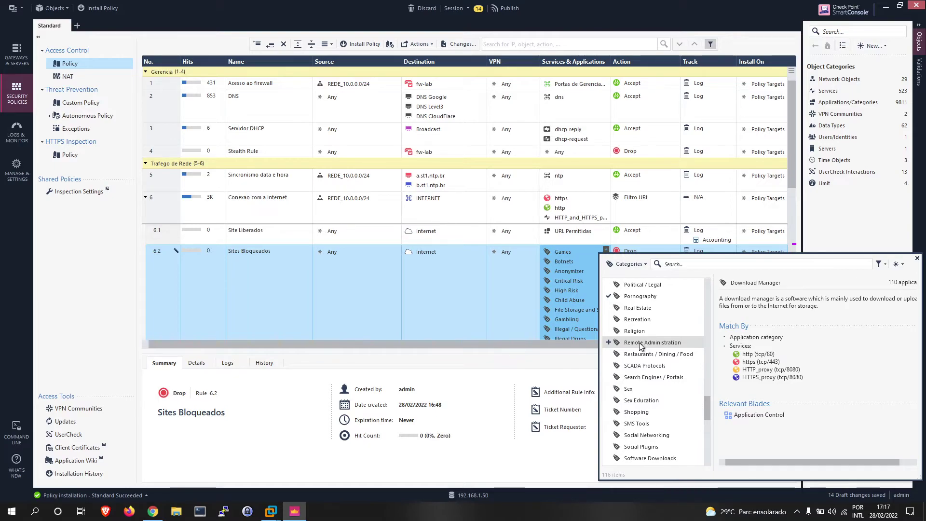
click(608, 343)
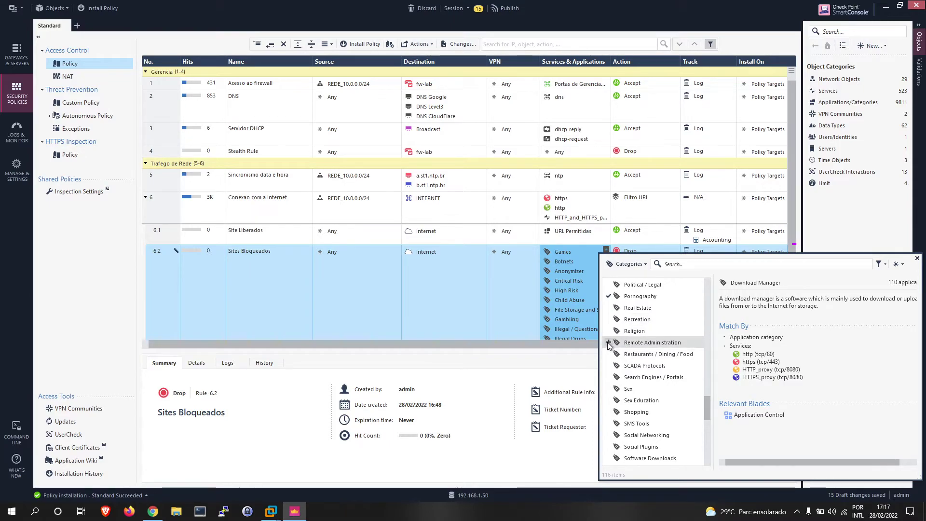
double_click(667, 401)
double_click(632, 389)
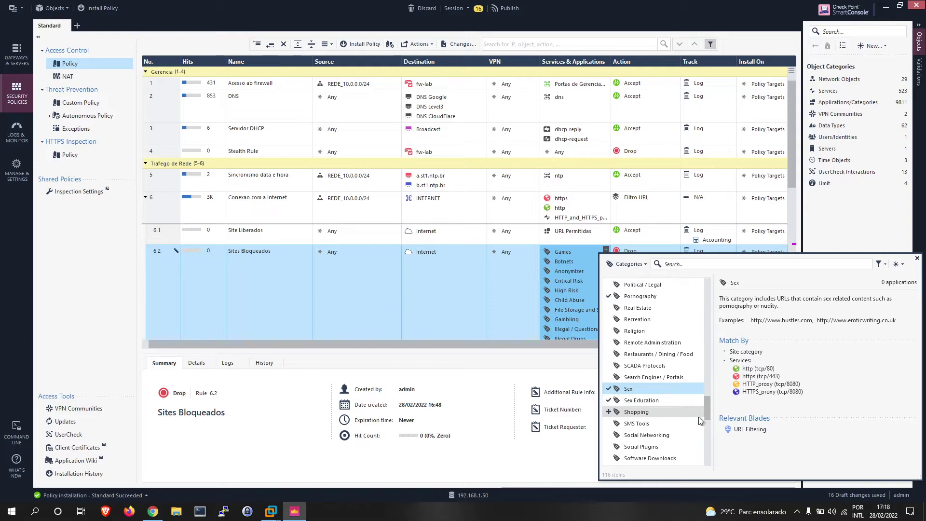
- Add the Suspicious Content, Stealth Tactics, Spyware / Malicious Sites and Spam categories to rule 6.2
scroll(705, 431, down, 3)
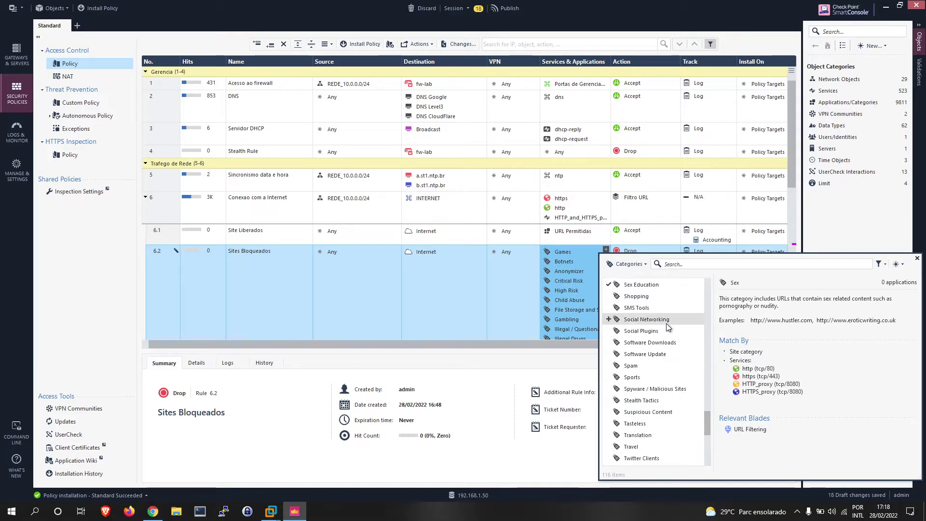
scroll(668, 367, down, 2)
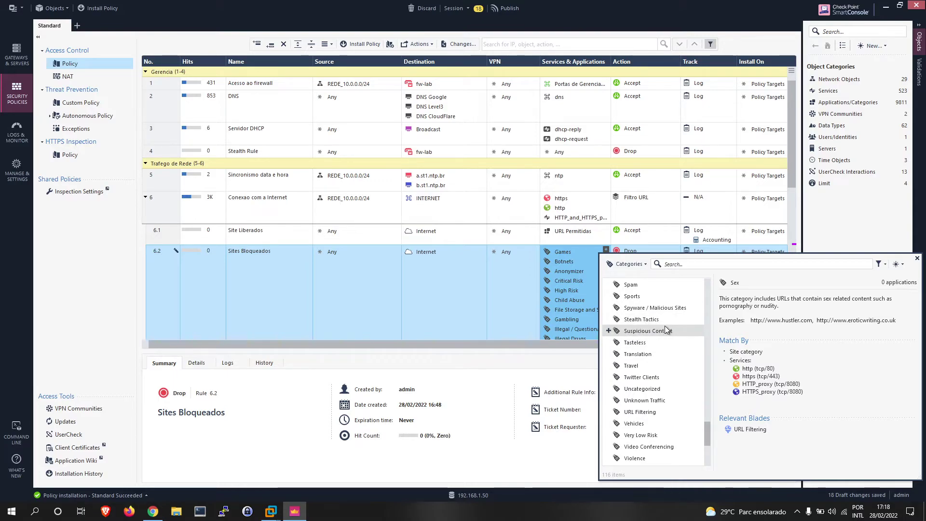
click(609, 330)
click(609, 319)
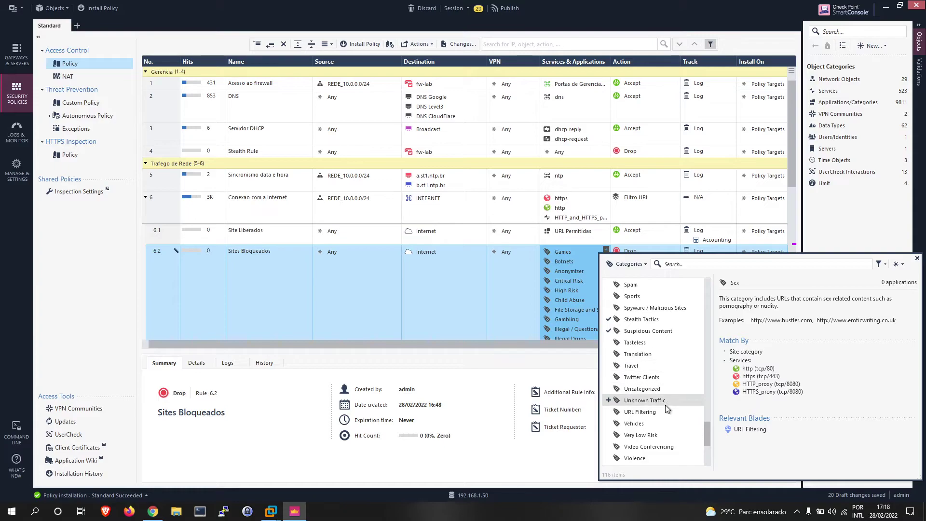
click(608, 308)
click(609, 284)
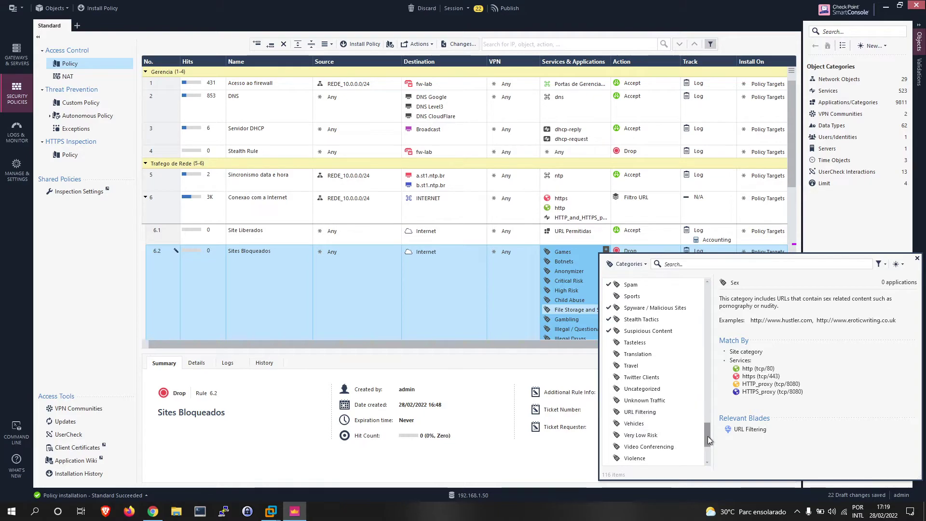
- Add the Violence and Weapons categories to rule 6.2, close the category picker and review the rule's category list
scroll(707, 457, down, 3)
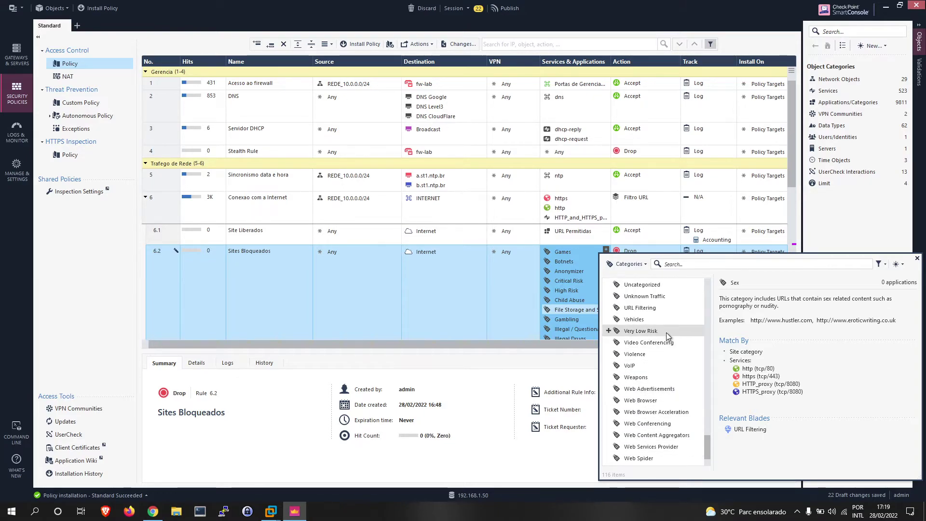
click(609, 354)
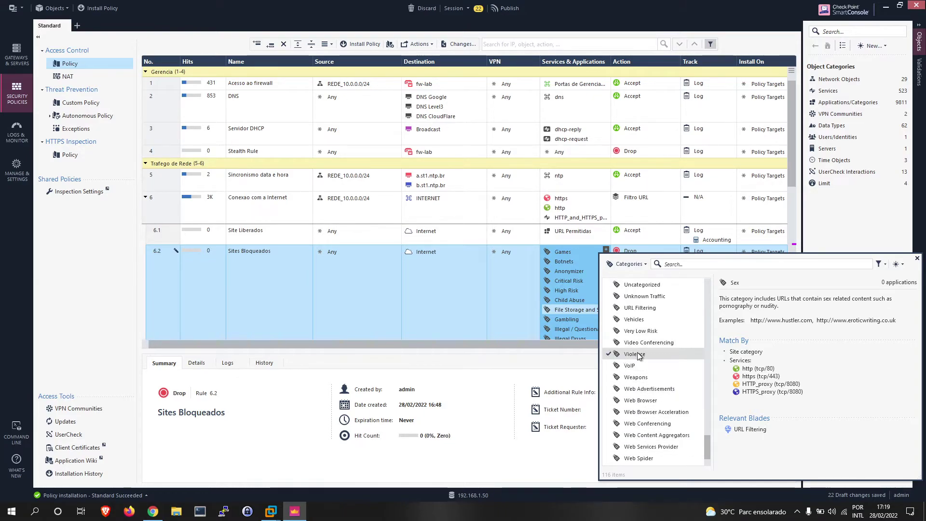
click(610, 377)
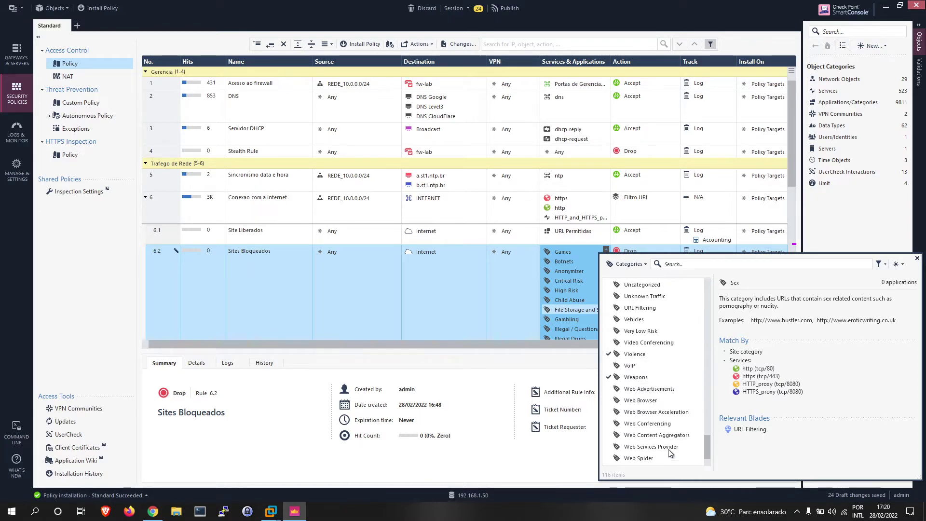
scroll(685, 426, up, 10)
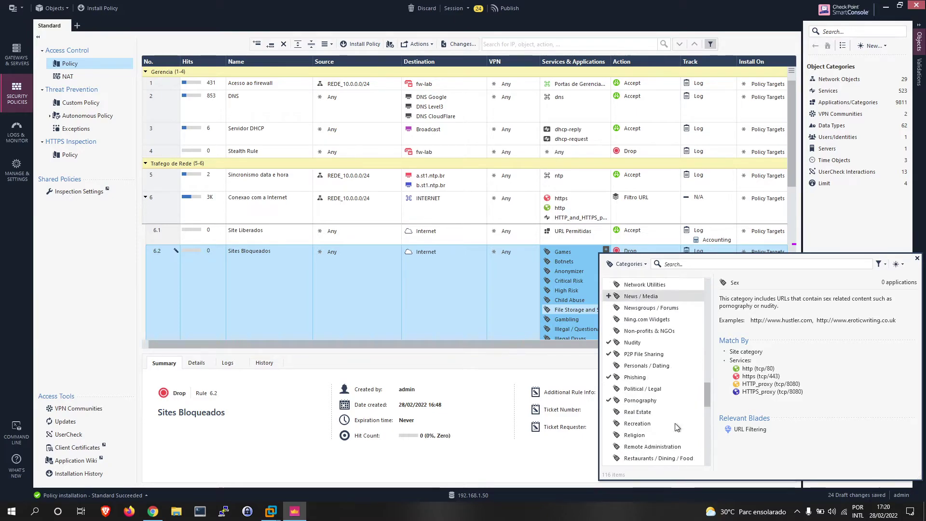
click(917, 258)
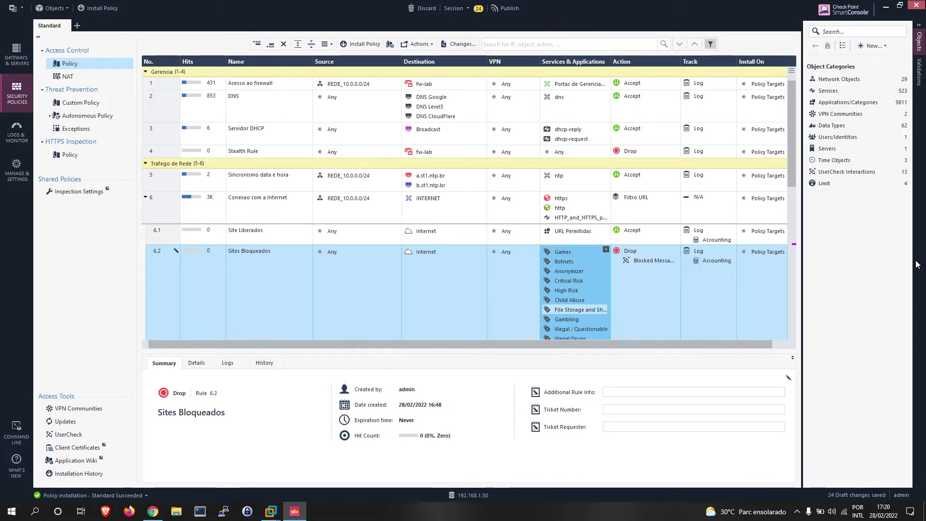
scroll(696, 225, down, 3)
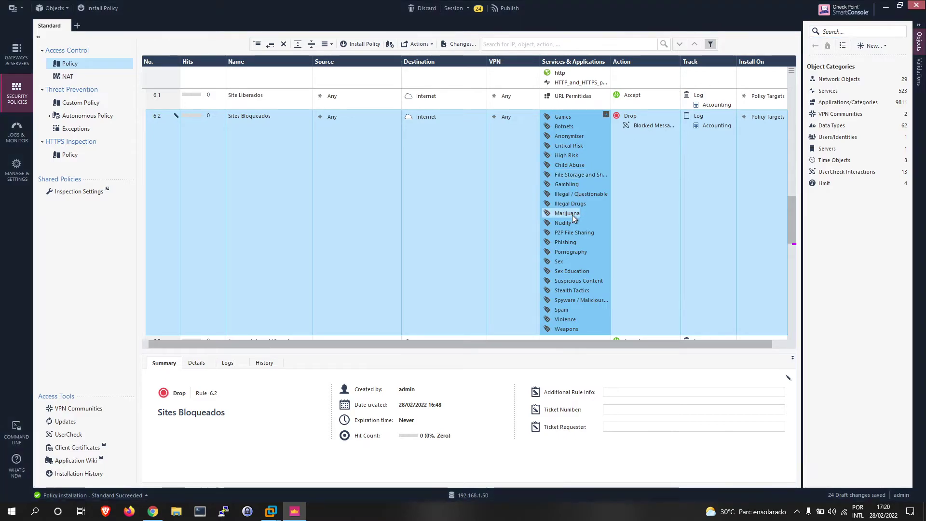
scroll(571, 147, down, 2)
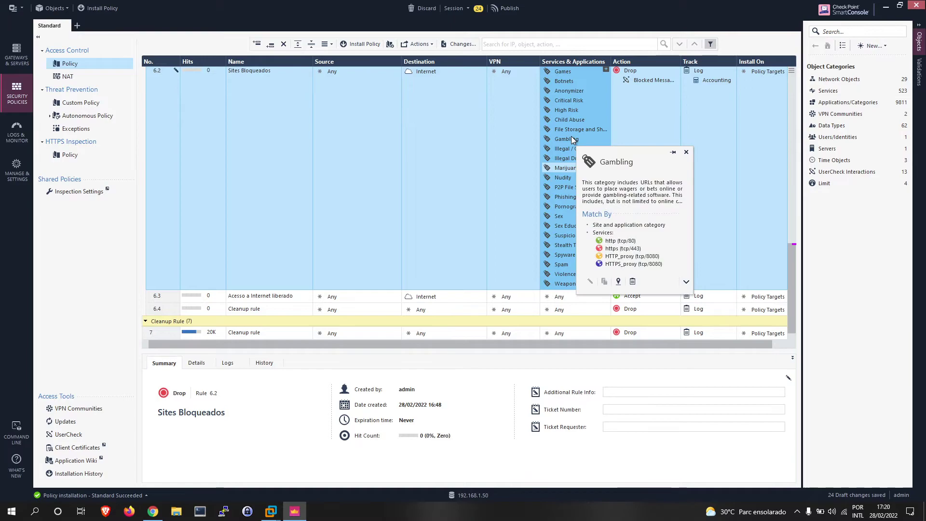
scroll(571, 137, up, 3)
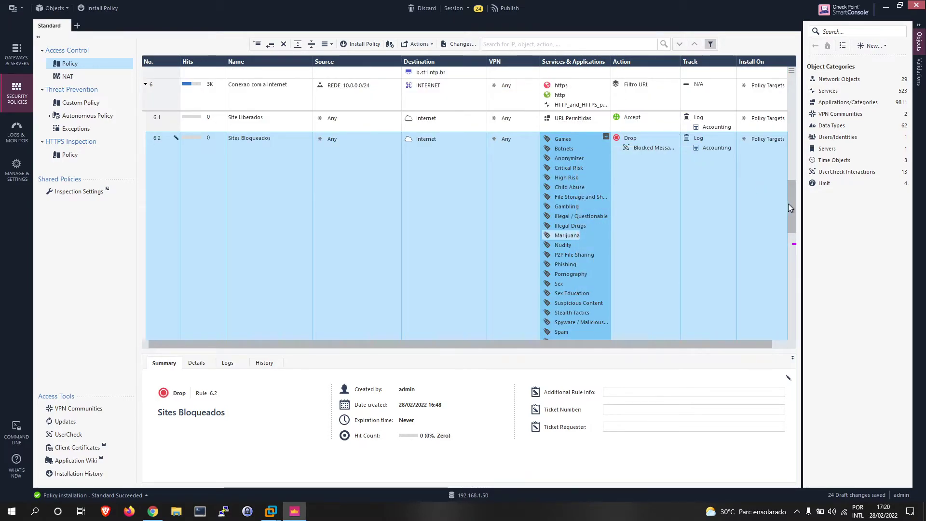
- Publish the session changes and install the Standard policy with the extended category list of rule 6.2
scroll(794, 214, down, 1)
scroll(600, 165, down, 2)
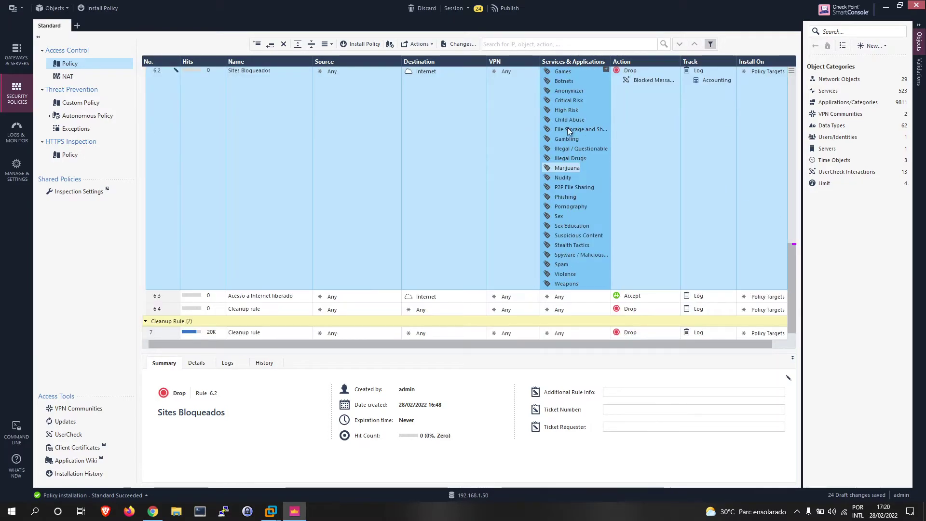
mouse_move(580, 100)
scroll(577, 111, up, 3)
click(99, 7)
click(508, 315)
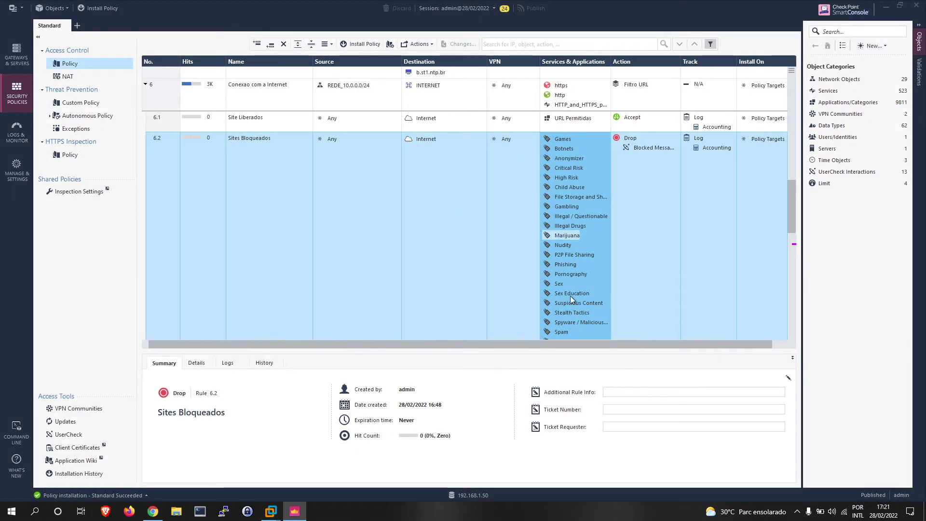
click(622, 388)
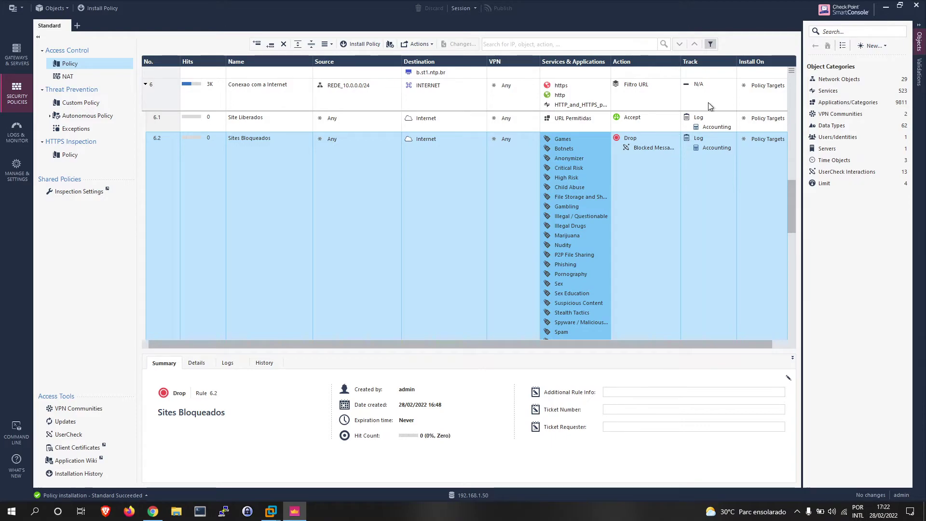
- Review the blocked categories of rule 6.2 and switch to the browser in the Windows 10 virtual machine
scroll(566, 283, down, 3)
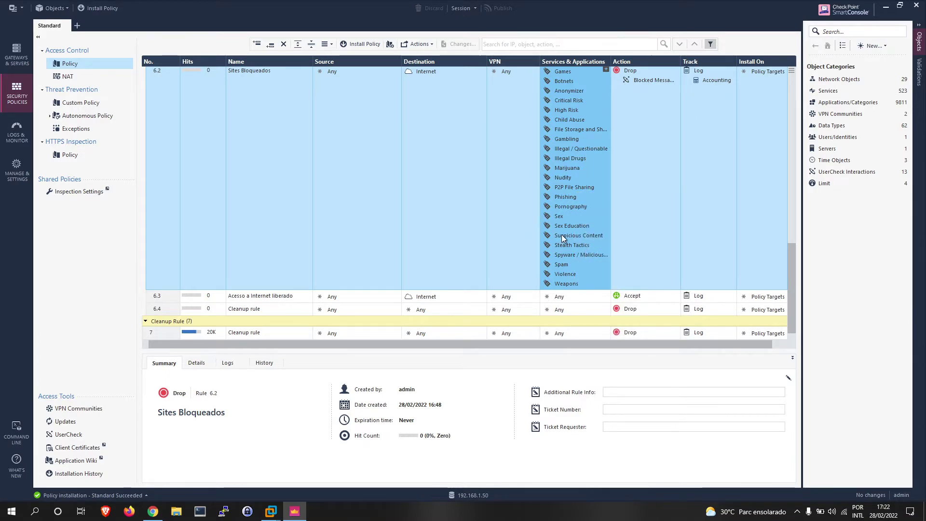
mouse_move(566, 233)
scroll(592, 195, up, 5)
scroll(589, 199, down, 2)
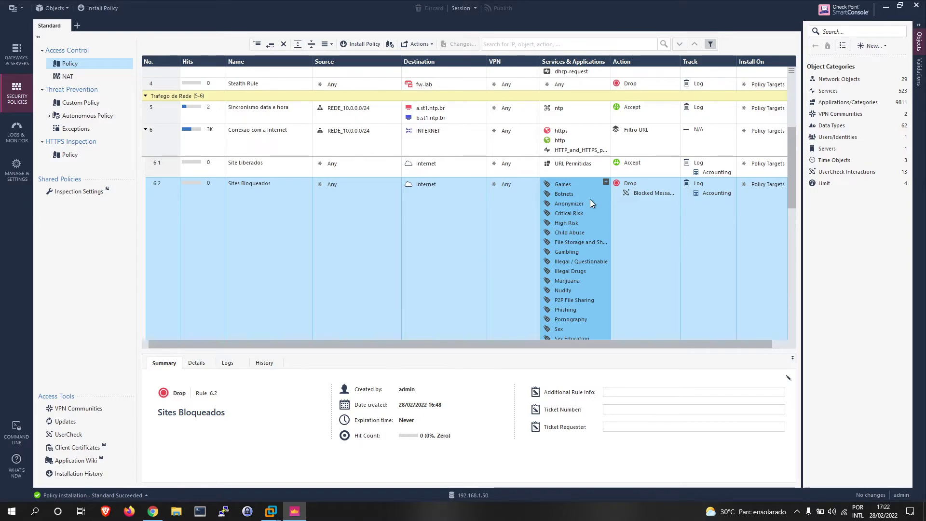
scroll(596, 193, down, 2)
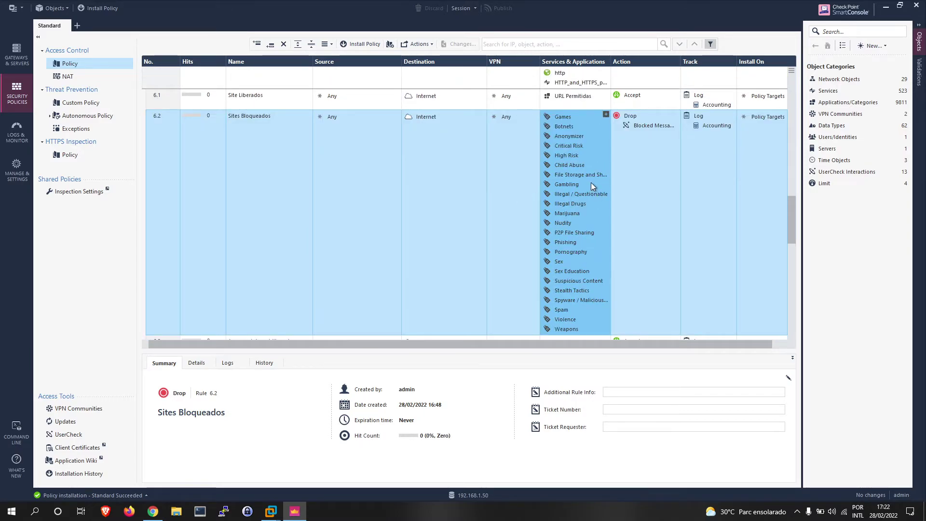
mouse_move(276, 517)
click(317, 453)
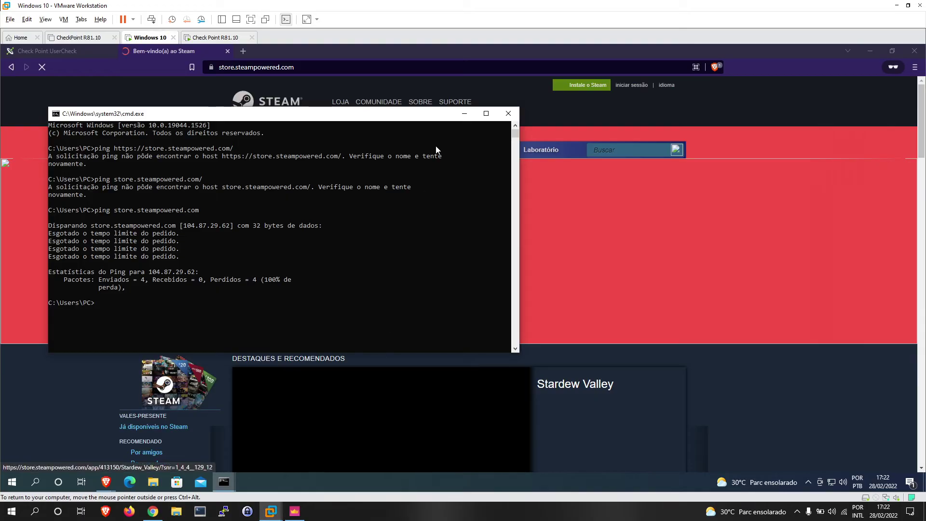
click(779, 64)
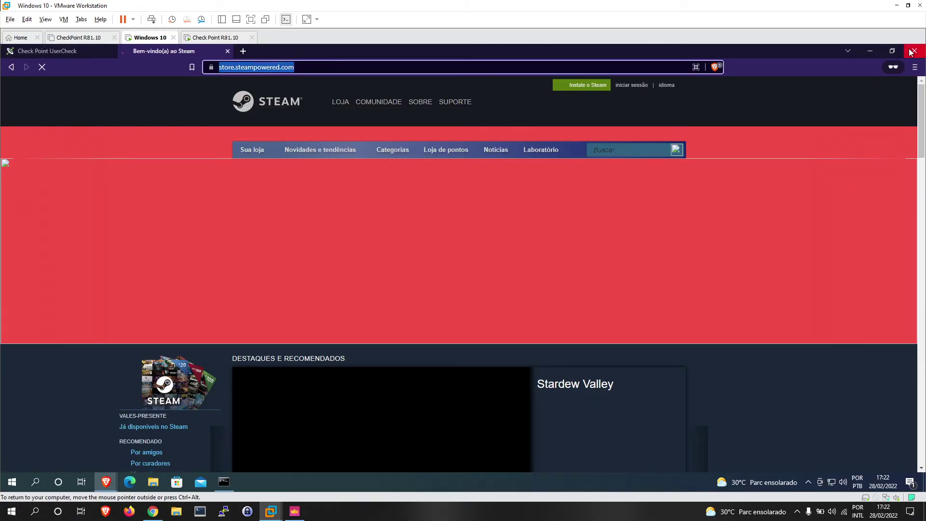
- Open hide.me in the client browser and load it again to test the Anonymizer block
click(381, 69)
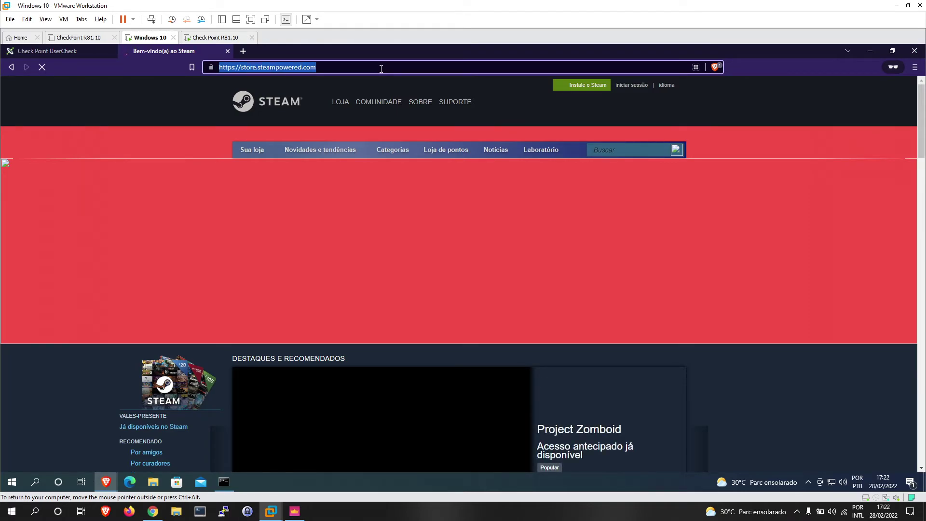
text(hide.)
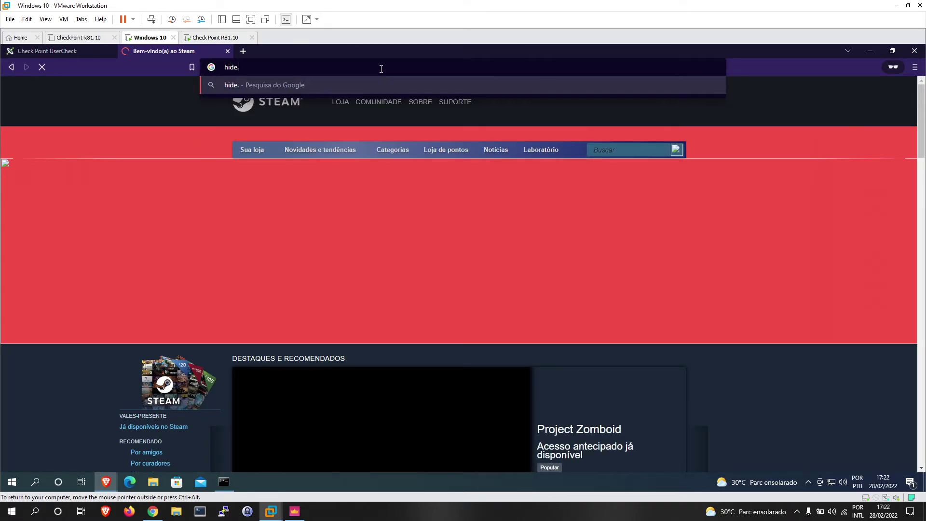
text(me)
key(Return)
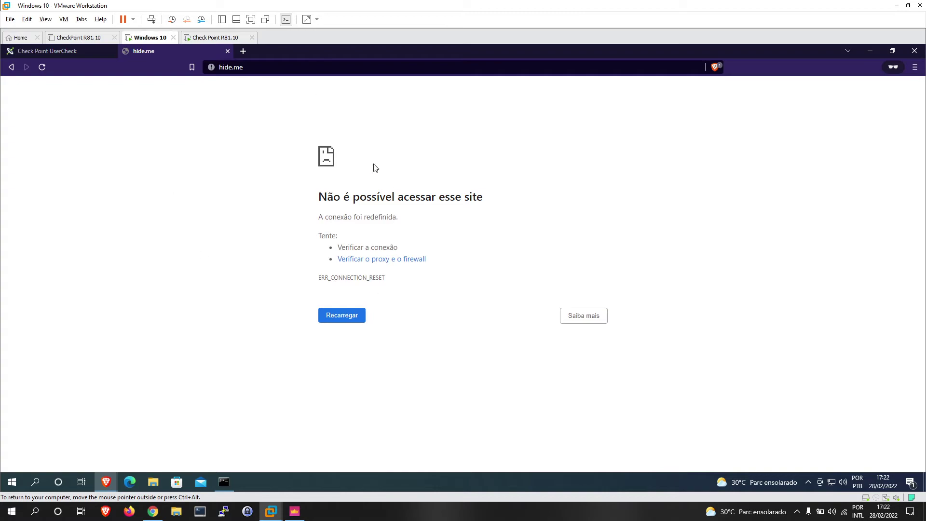
click(263, 67)
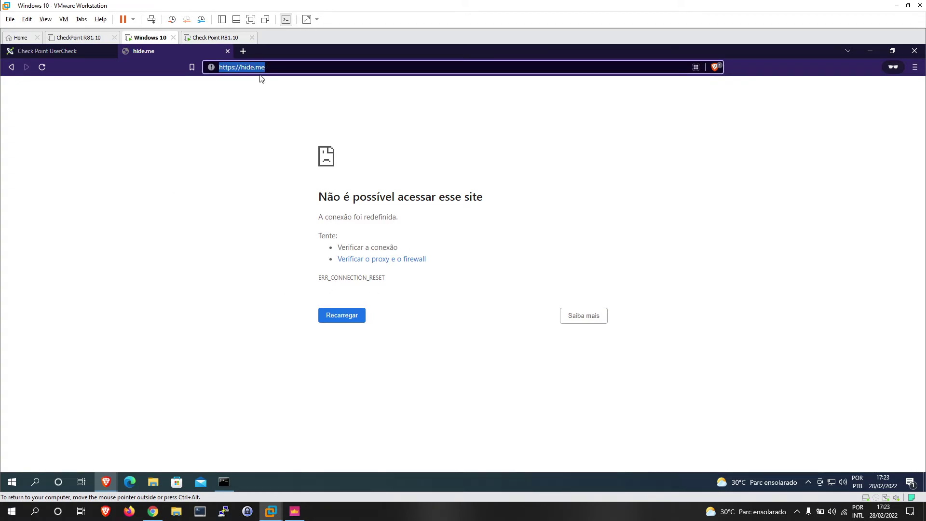
key(Return)
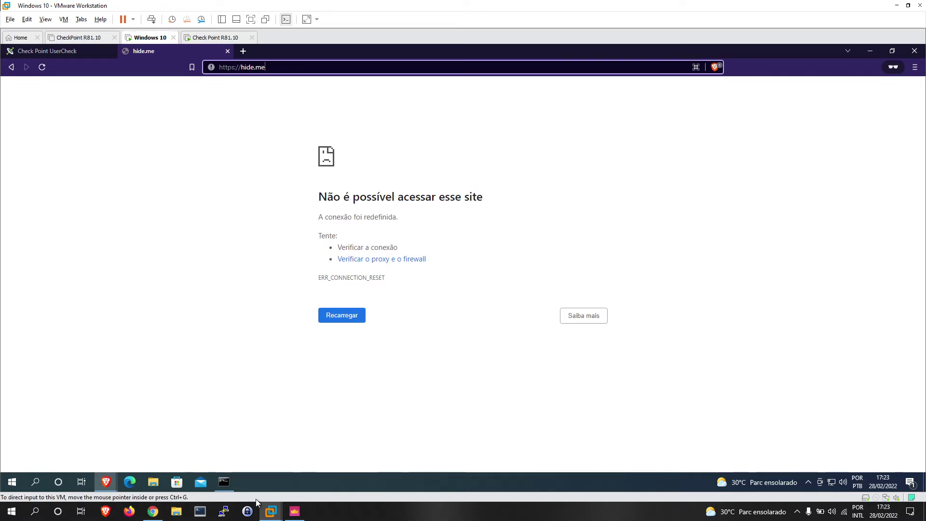
- Switch to SmartConsole and filter the firewall logs by the client address 10.0.0.2
click(294, 511)
click(17, 133)
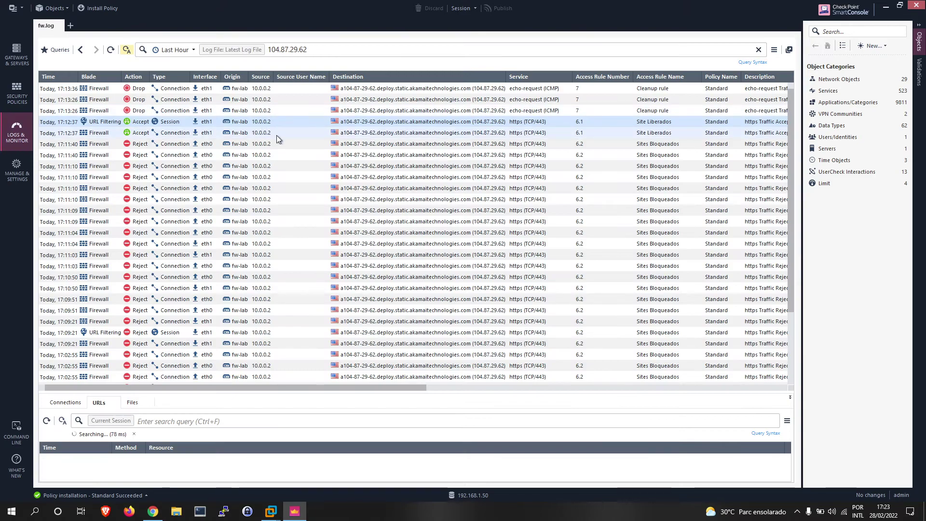
drag(311, 52, 244, 45)
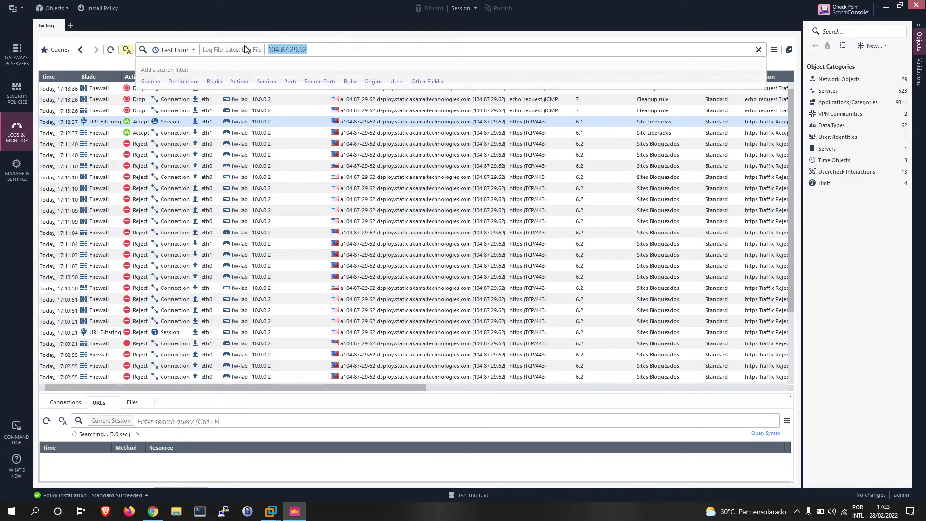
text(10.0.0.2)
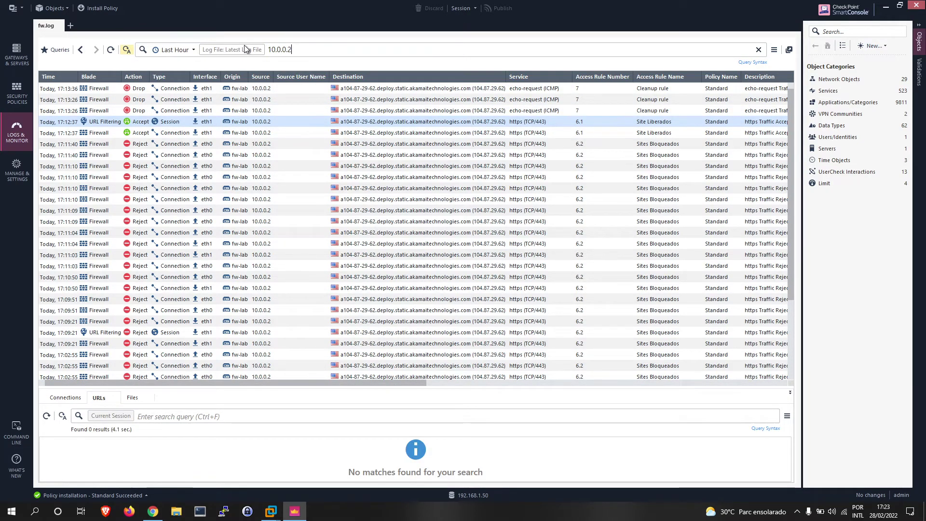
key(Return)
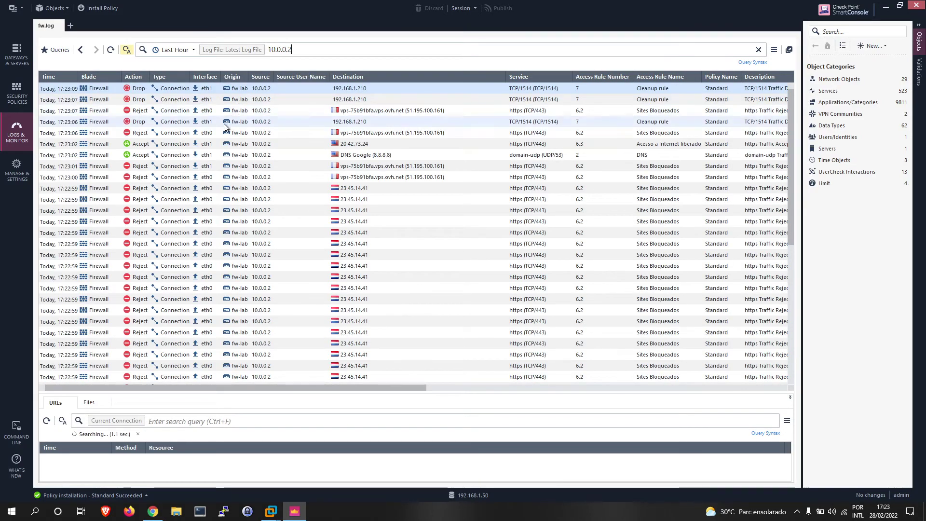
- Open the rejected HTTPS connection to 51.195.100.161 and examine its full destination, policy, NAT and additional details
click(212, 132)
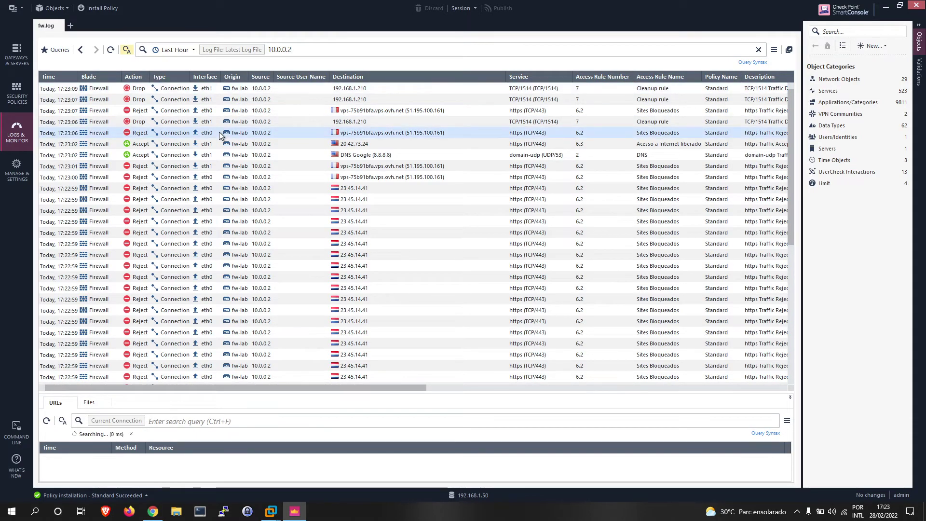
double_click(139, 136)
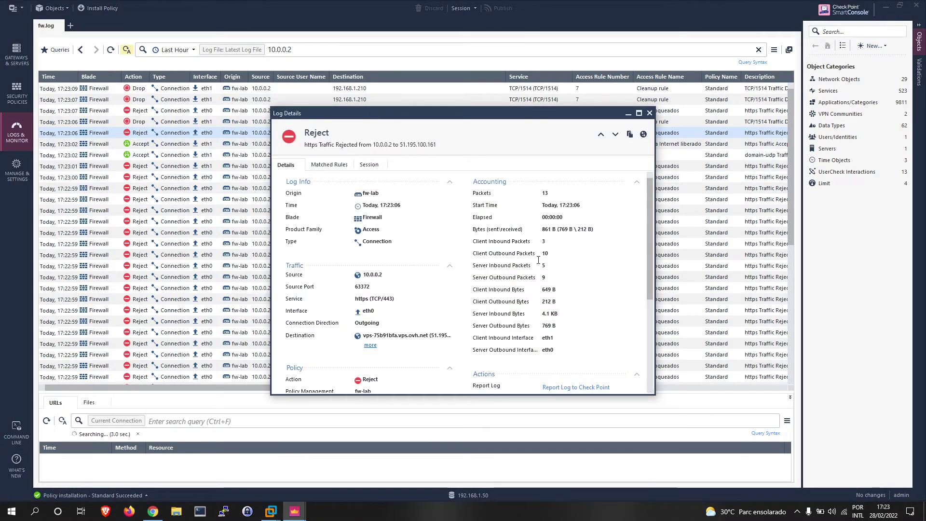
scroll(450, 386, down, 5)
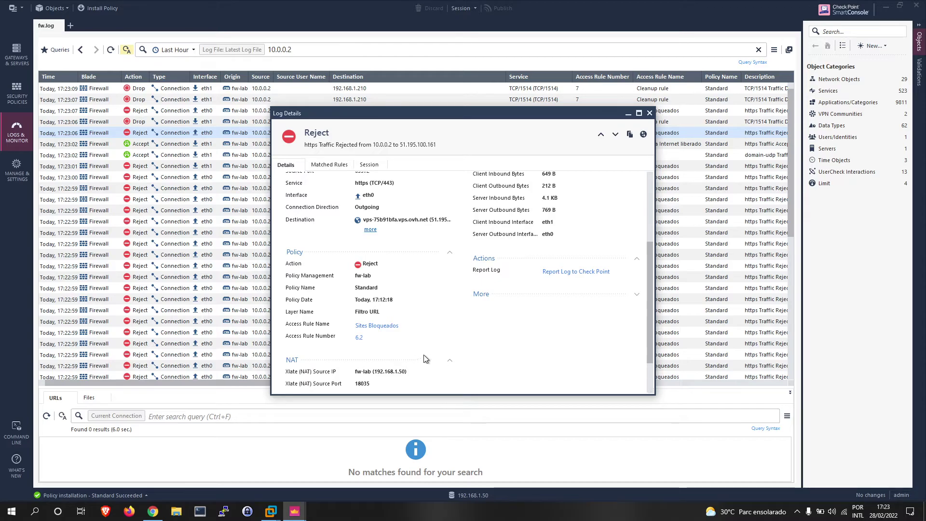
click(370, 230)
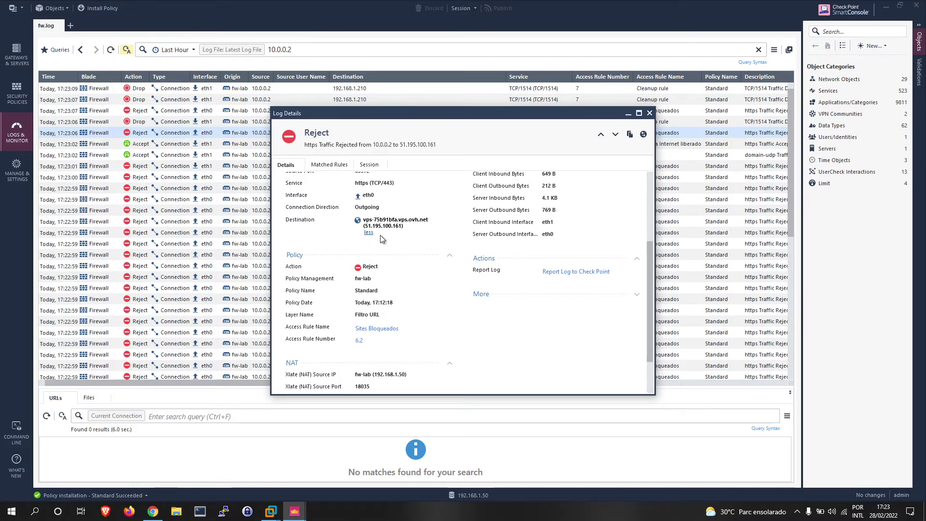
click(633, 294)
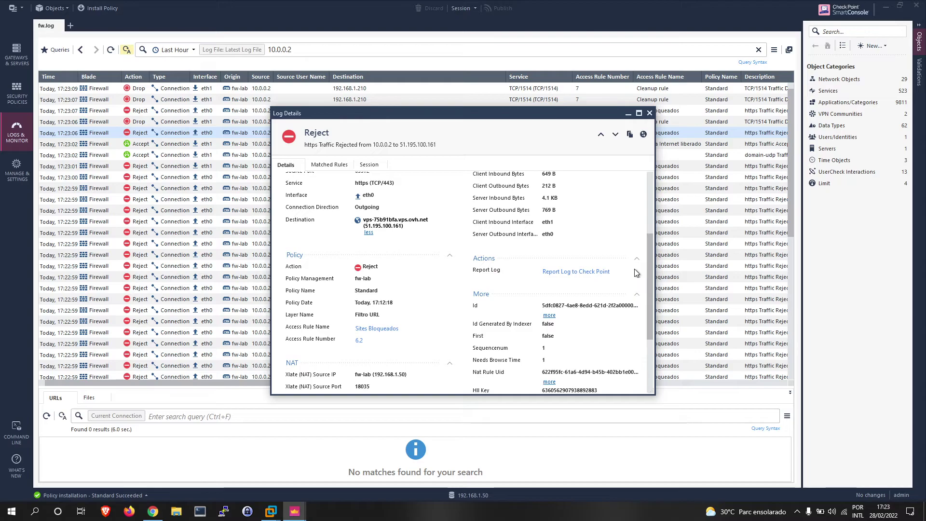
scroll(638, 276, down, 2)
scroll(620, 265, up, 7)
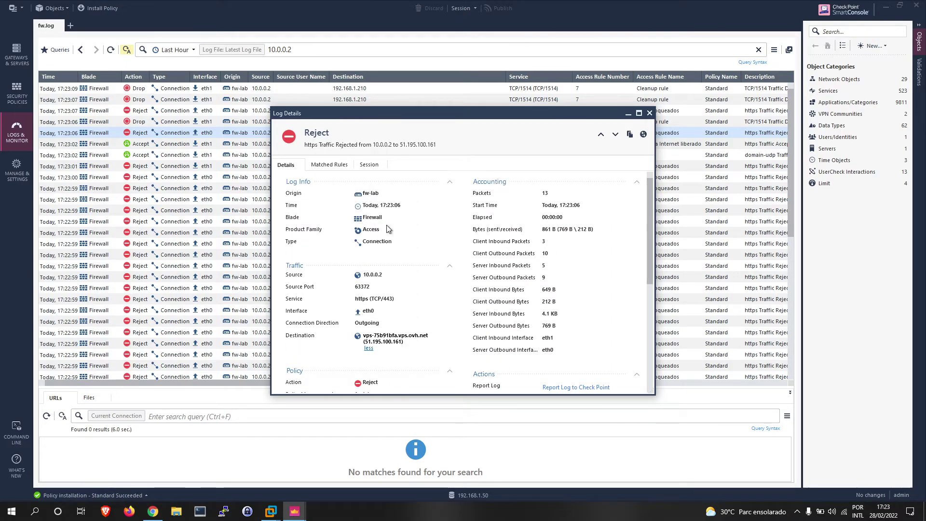
scroll(386, 306, down, 3)
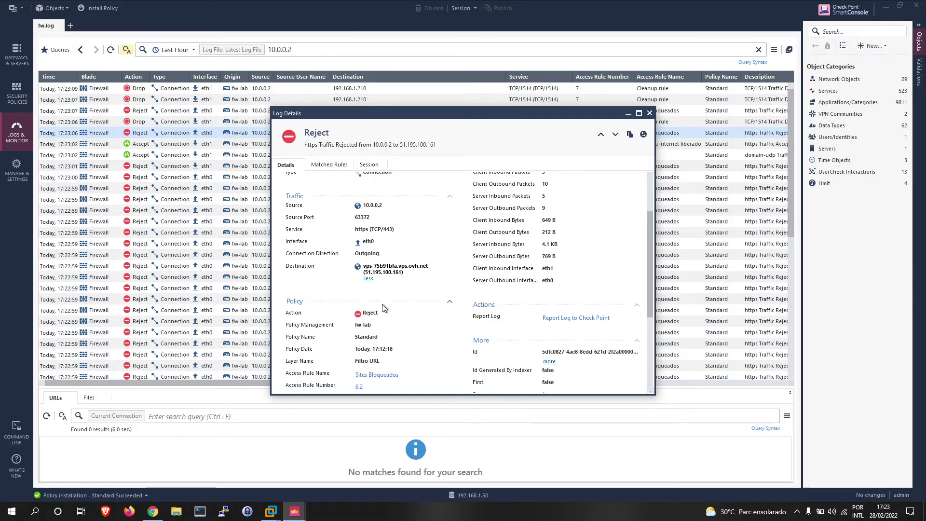
scroll(372, 318, down, 3)
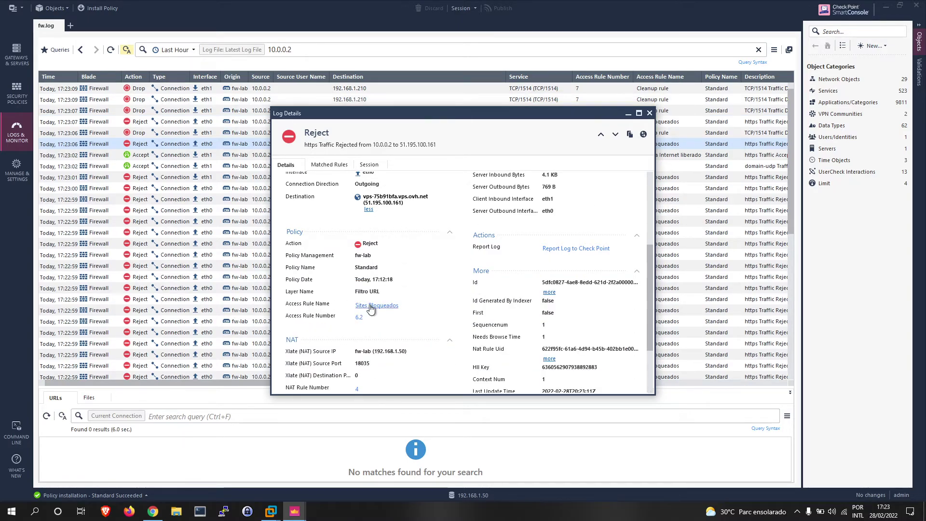
scroll(395, 307, down, 1)
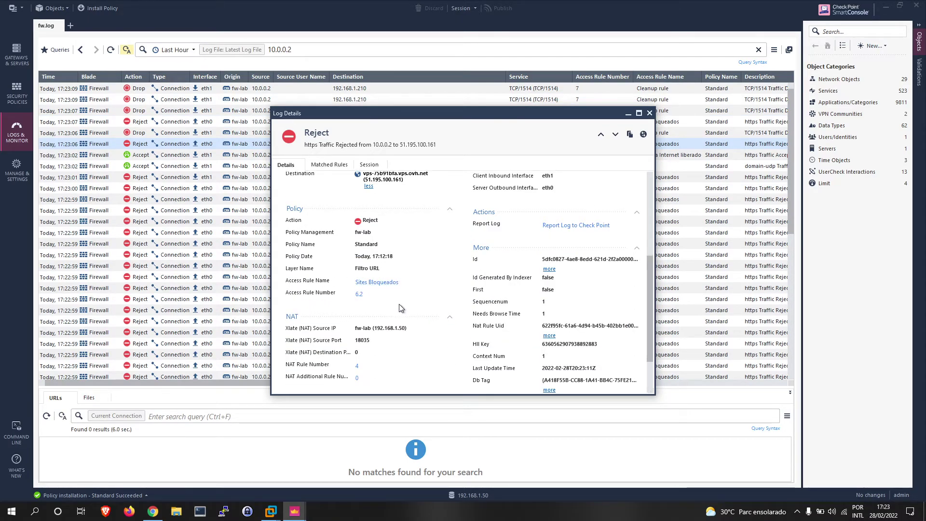
scroll(393, 304, up, 2)
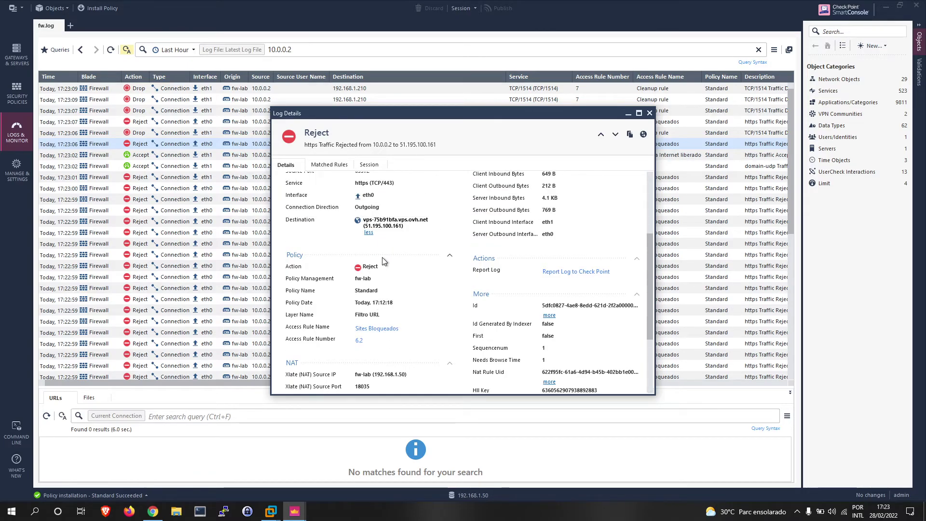
- Examine the rejected connection's matched rules and its session's application name and primary category, and close the log details
click(329, 164)
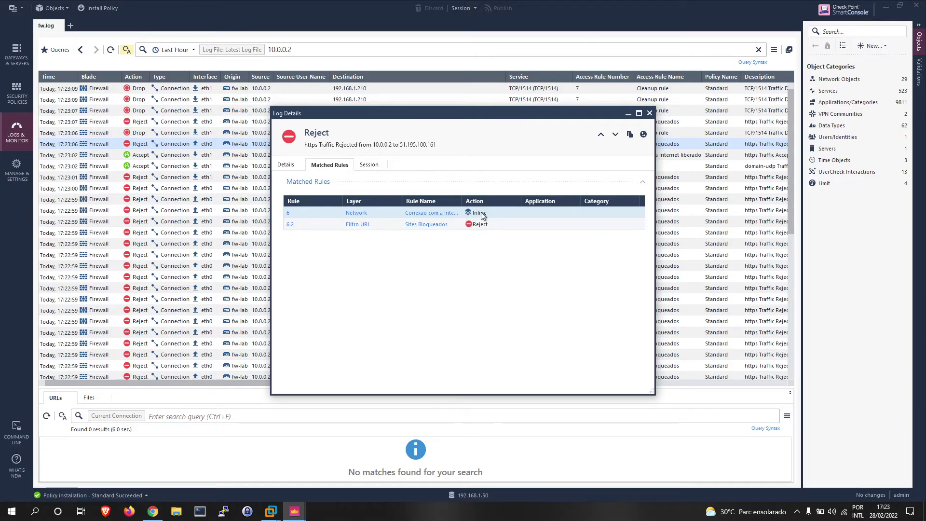
click(360, 165)
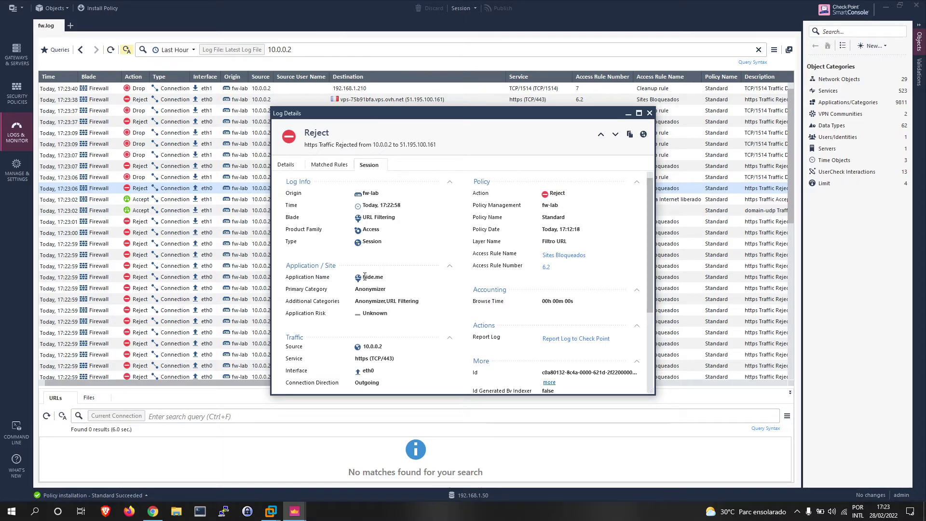
drag(390, 288, 355, 289)
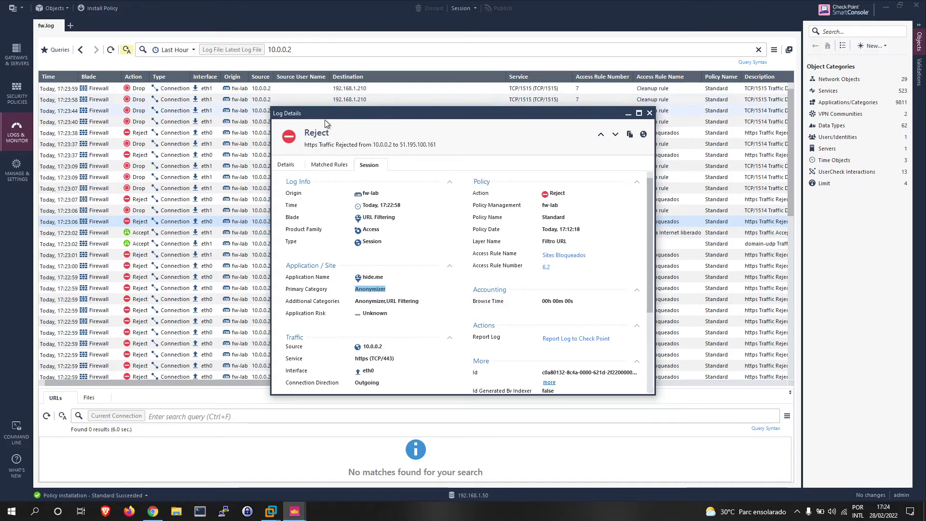
click(335, 167)
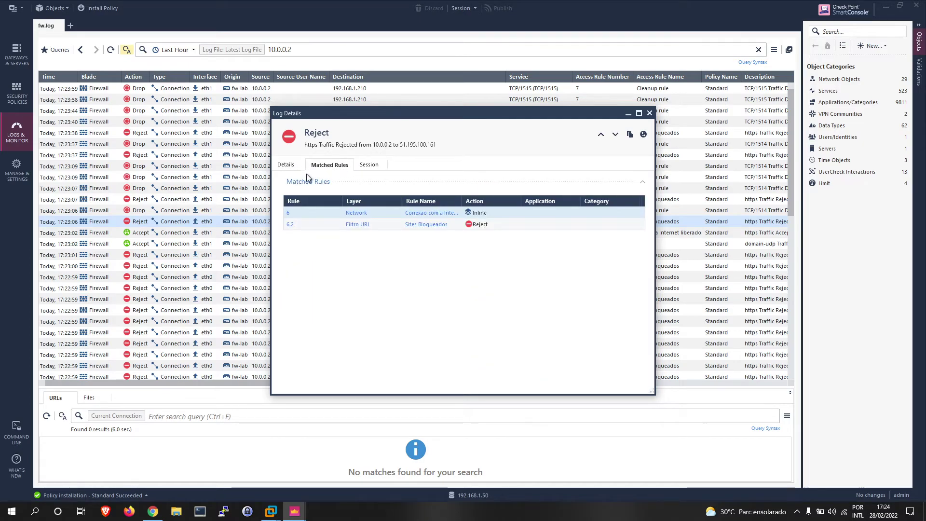
click(285, 165)
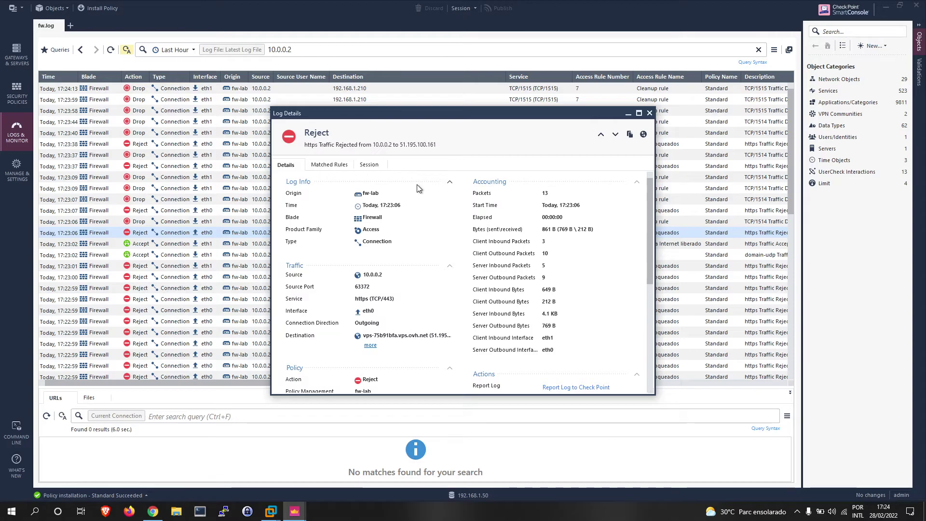
click(649, 114)
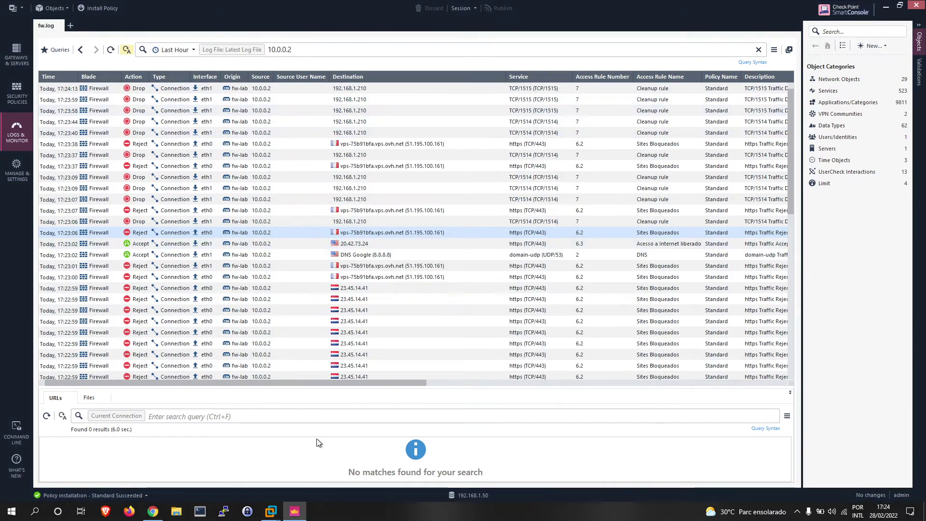
- Switch to the Windows 10 client, search for "buy marijuana" in a new browser tab and open bccannabisstores.com
mouse_move(270, 515)
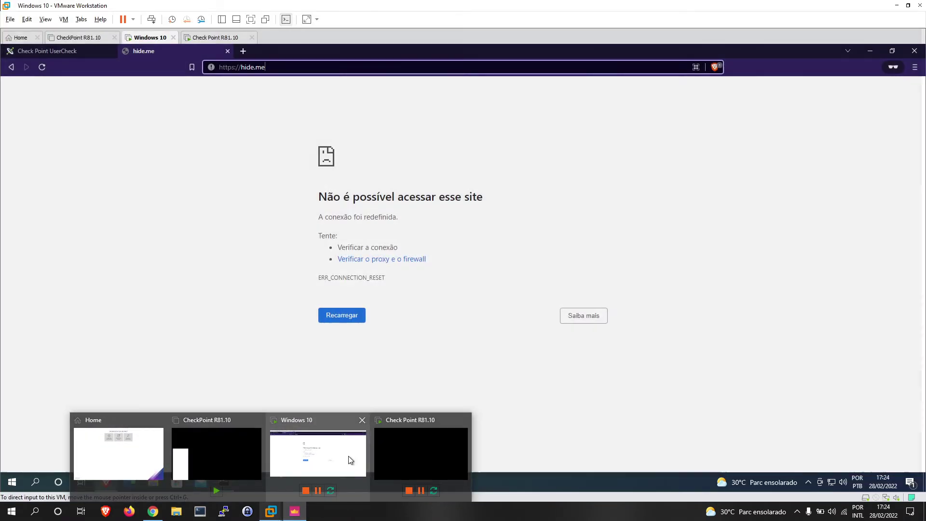
click(352, 460)
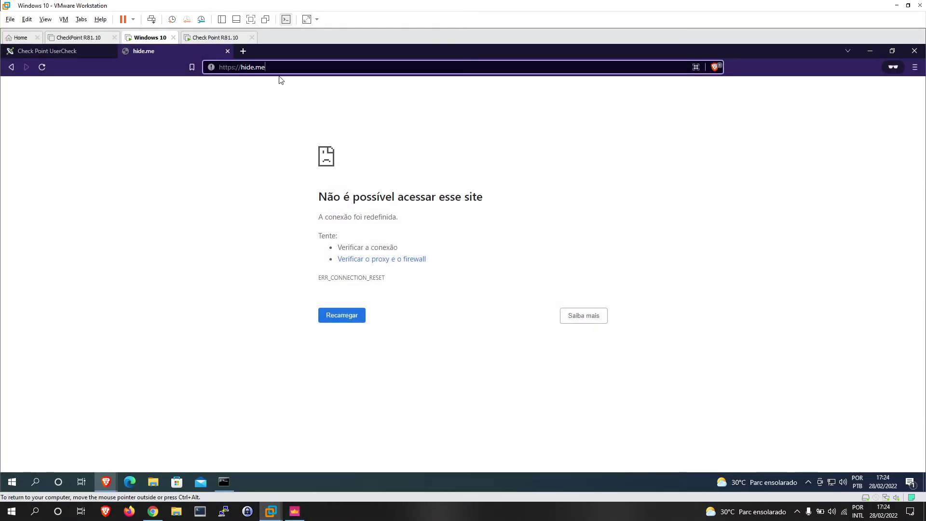
click(246, 67)
key(ctrl+t)
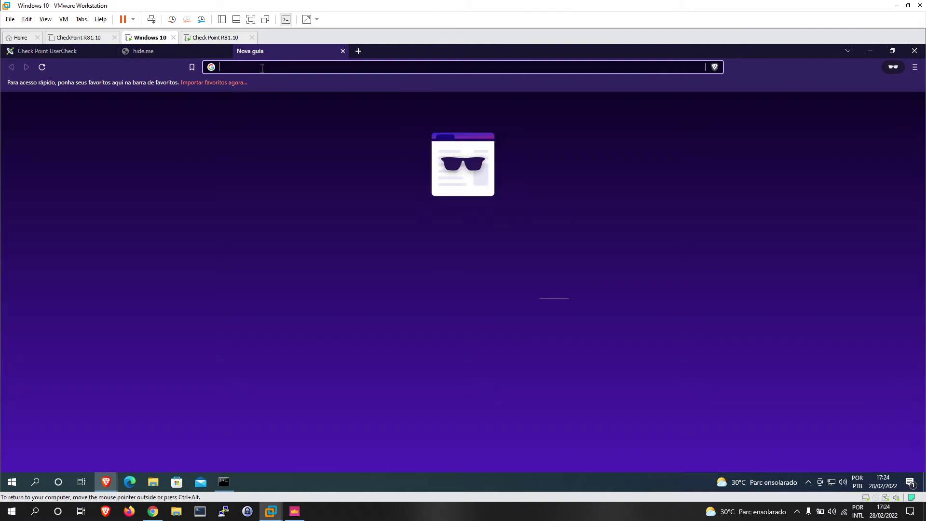
text(b)
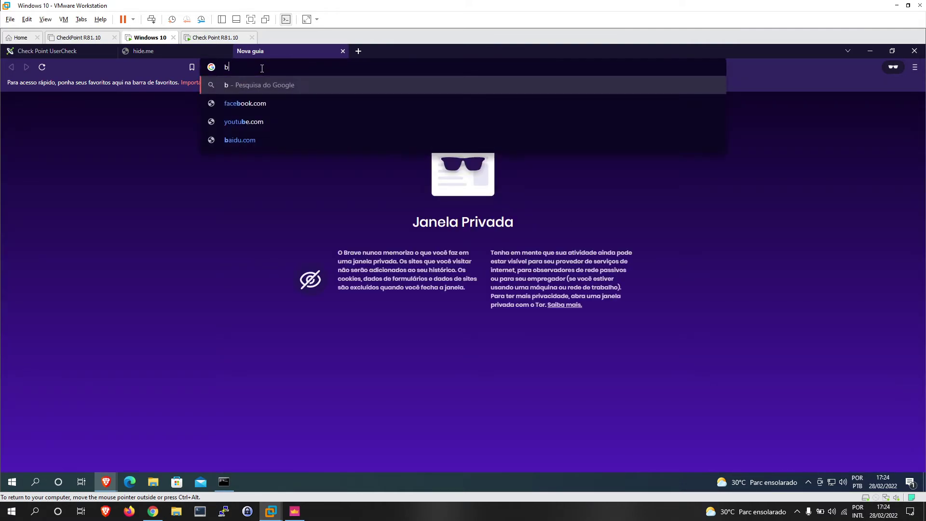
text(uy marijuana)
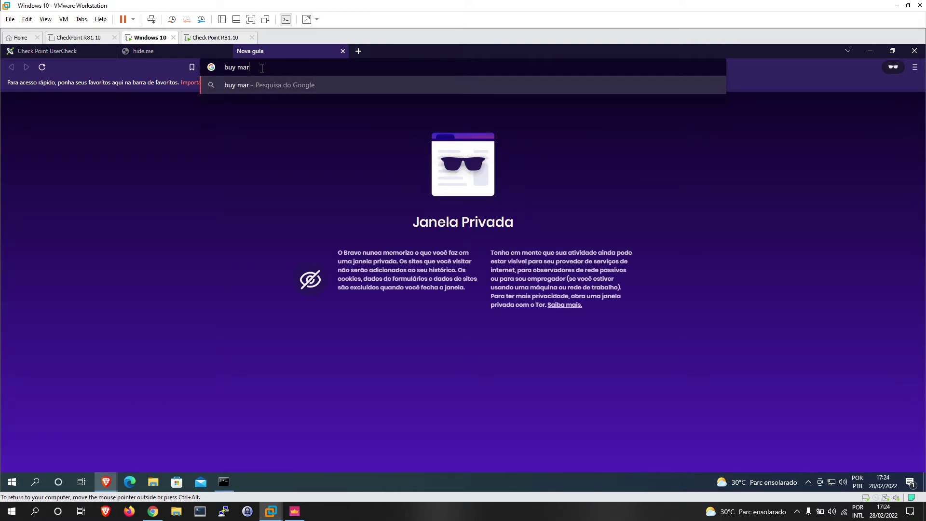
key(Return)
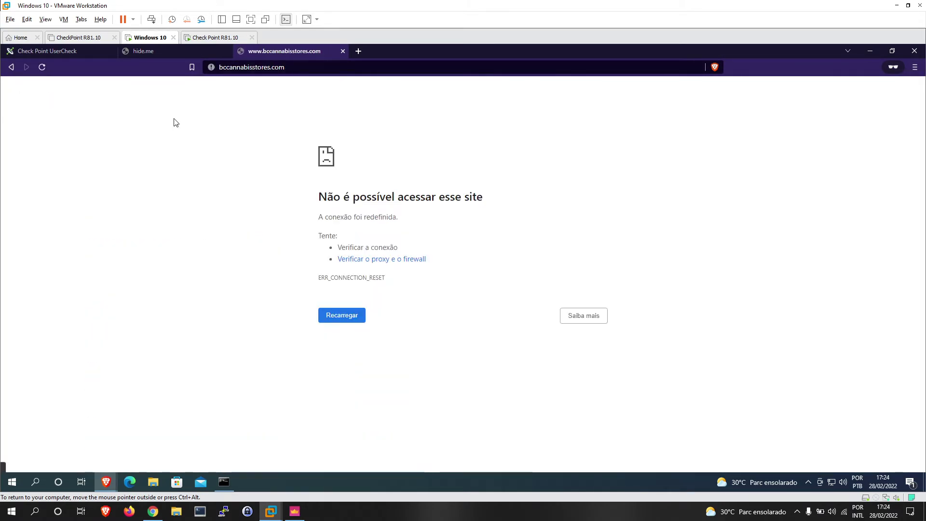
- Reload bccannabisstores.com in the client browser to retest the Illegal Drugs block
key(F5)
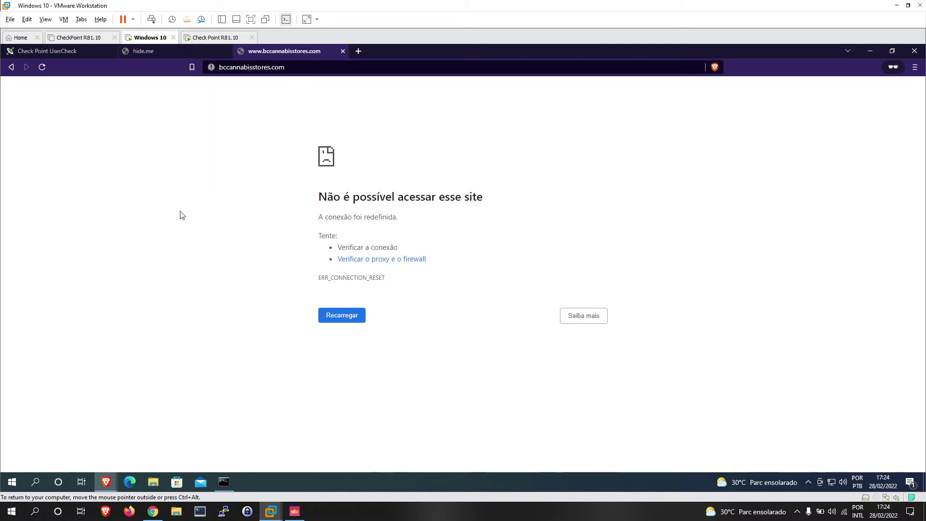
click(42, 67)
click(42, 67)
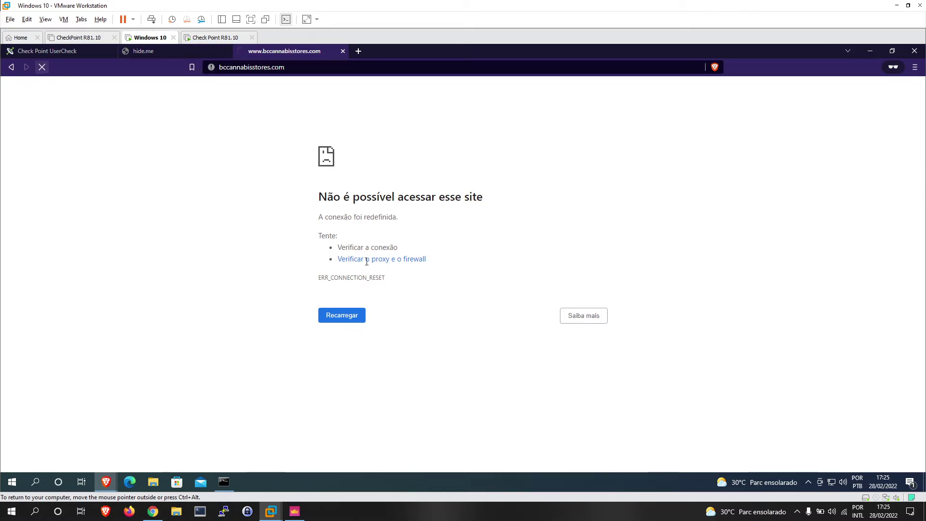
- Switch to SmartConsole, examine the details and matched rules of the rejected URL Filtering session to 23.227.37.124, and close the log details
click(295, 511)
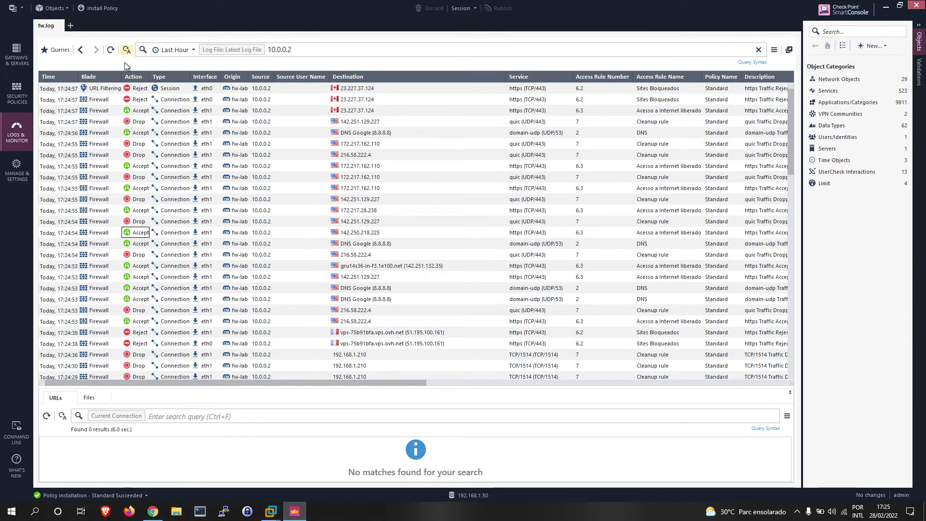
double_click(243, 92)
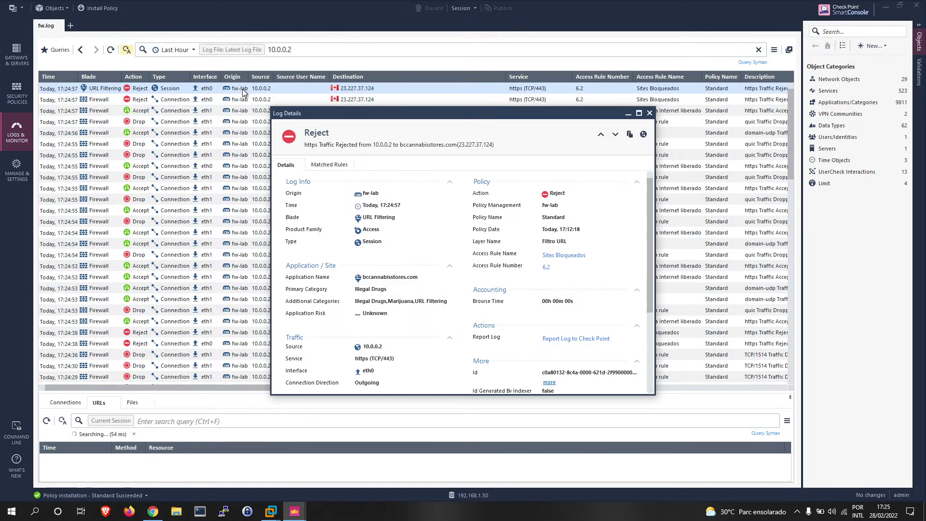
click(332, 164)
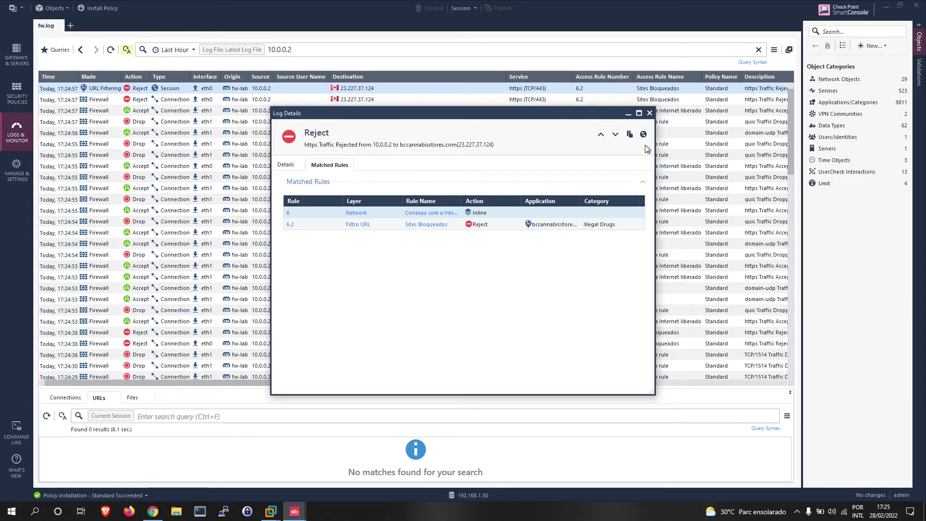
click(649, 113)
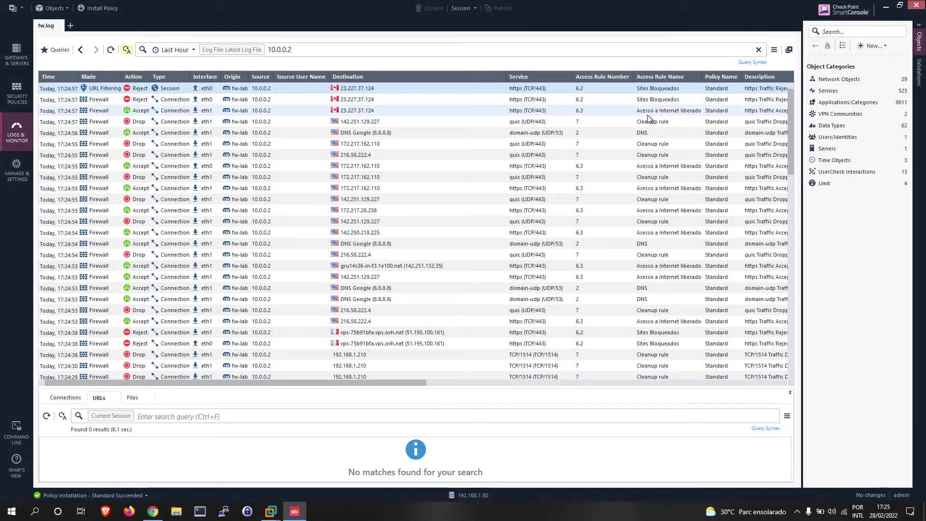
- Return to the Standard access control policy and insert a new rule above rule 6.3, Acesso a Internet liberado
click(18, 88)
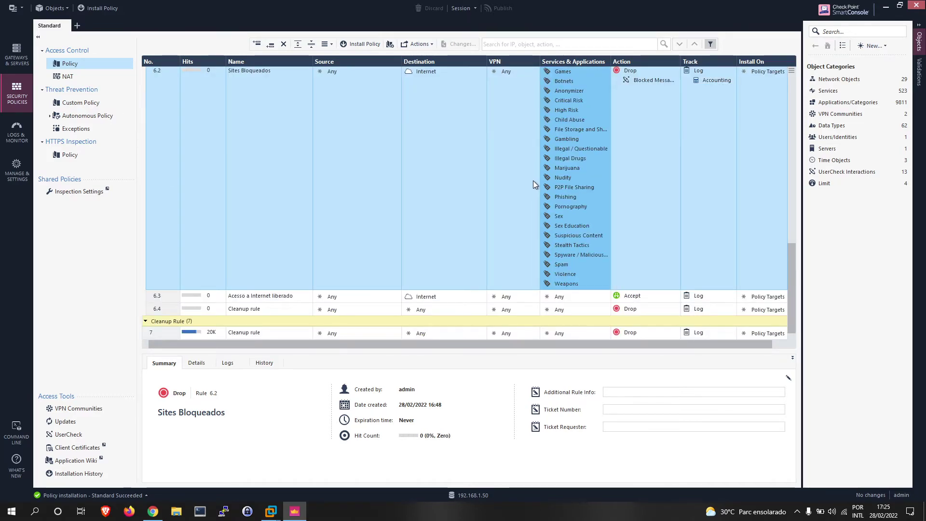
scroll(230, 202, up, 3)
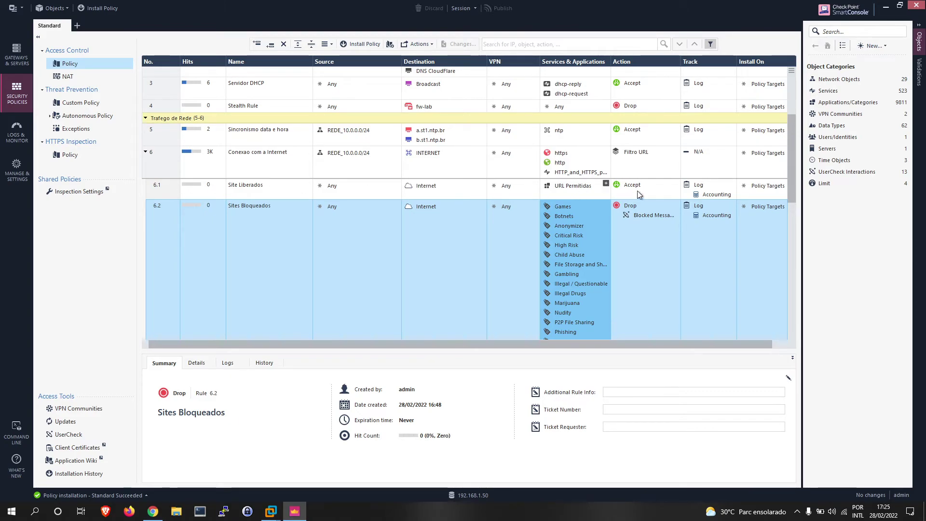
scroll(665, 190, down, 3)
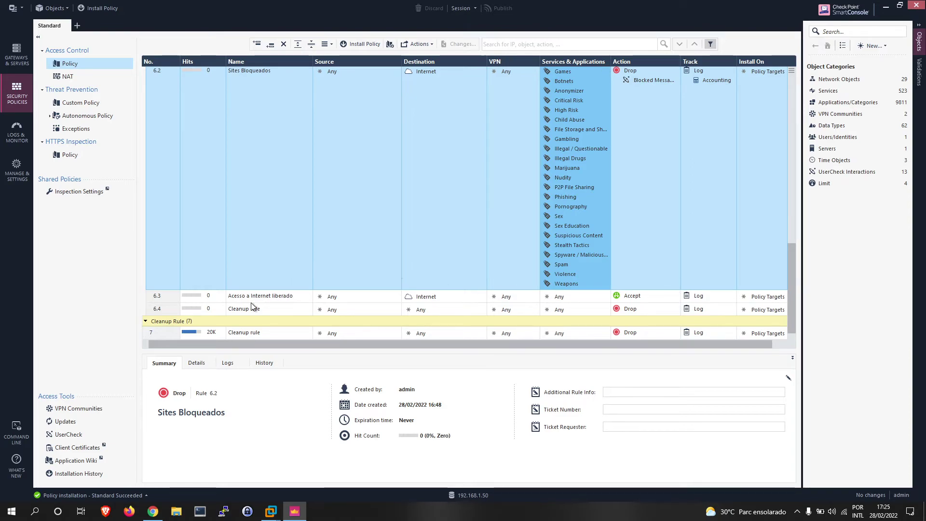
right_click(165, 296)
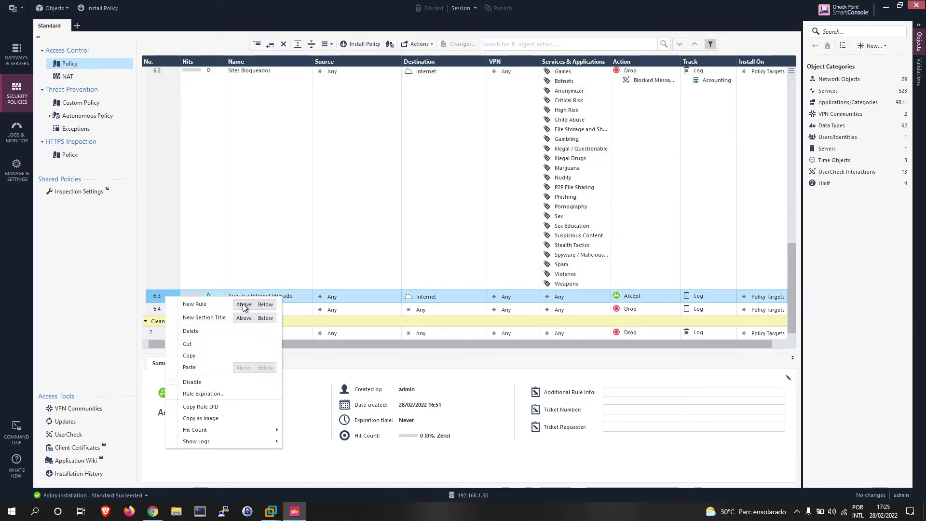
click(317, 241)
right_click(158, 297)
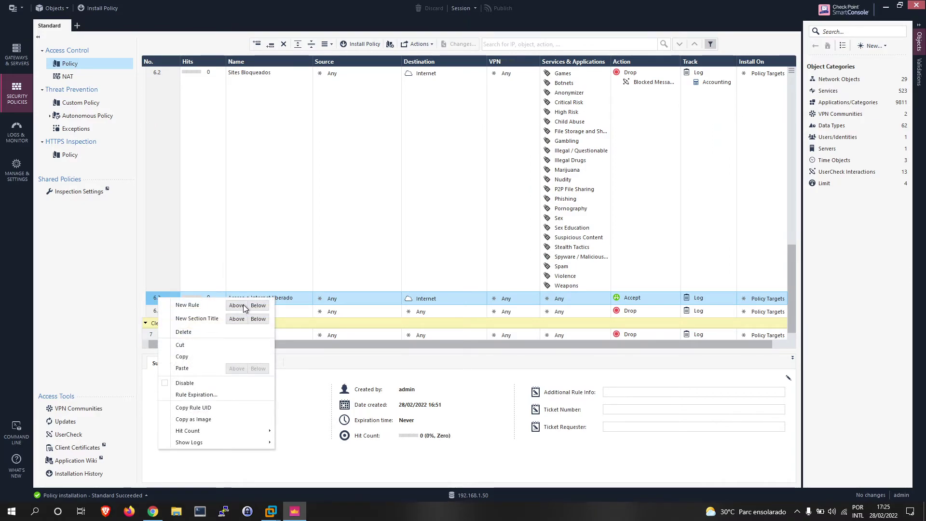
click(236, 305)
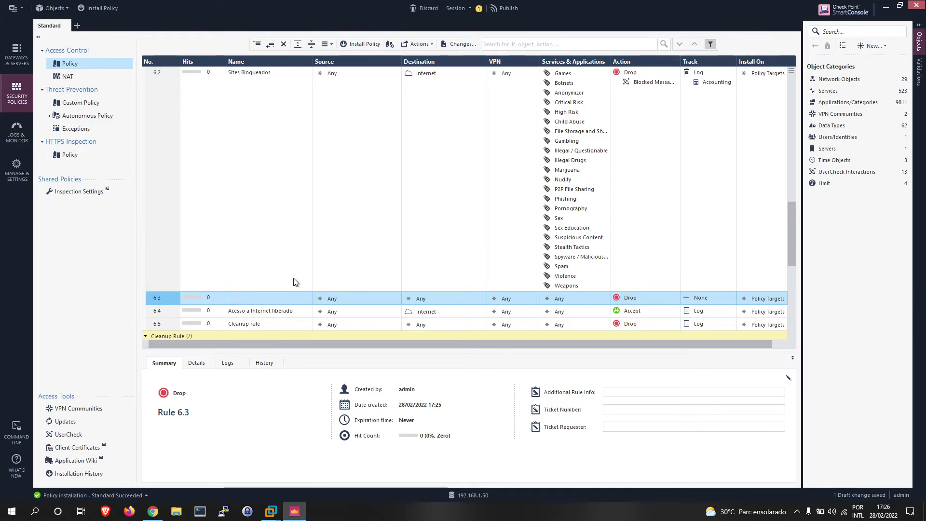
- Set the new rule 6.3's tracking to Log and its action to Accept
click(712, 298)
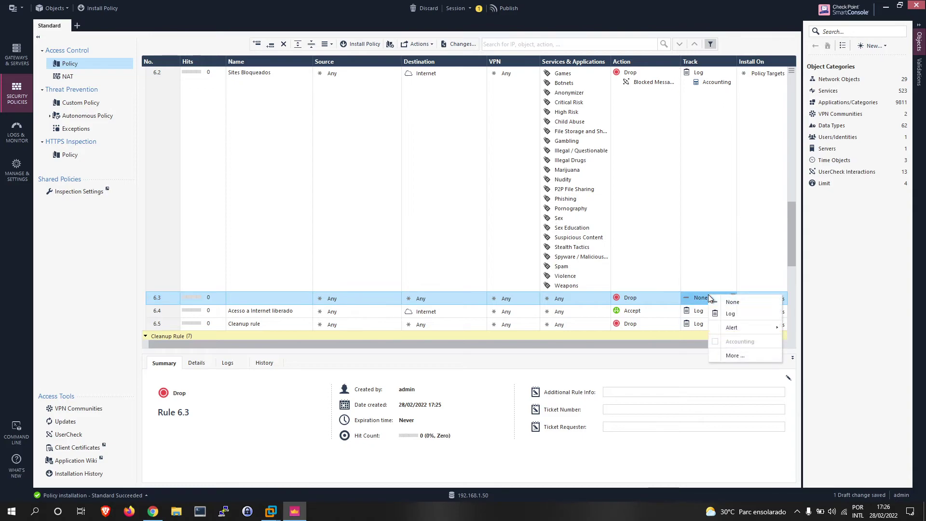
click(731, 314)
click(671, 298)
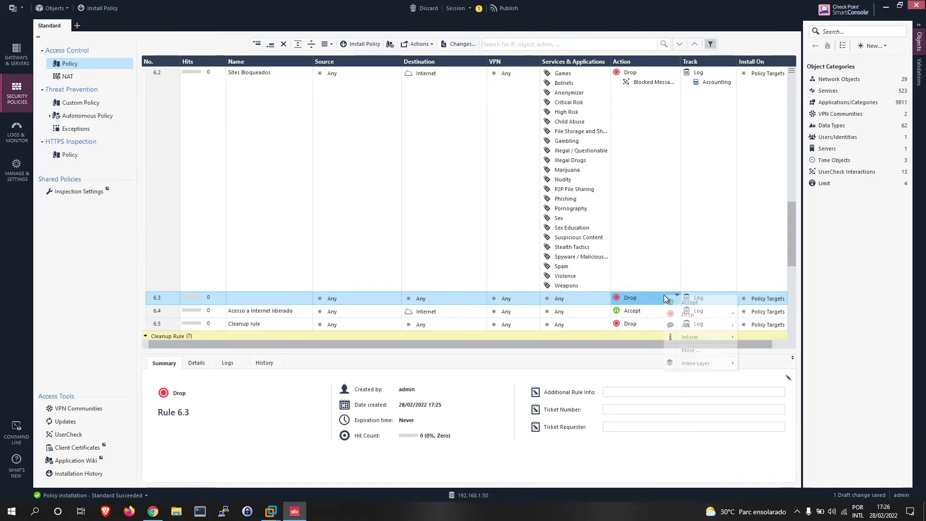
click(675, 300)
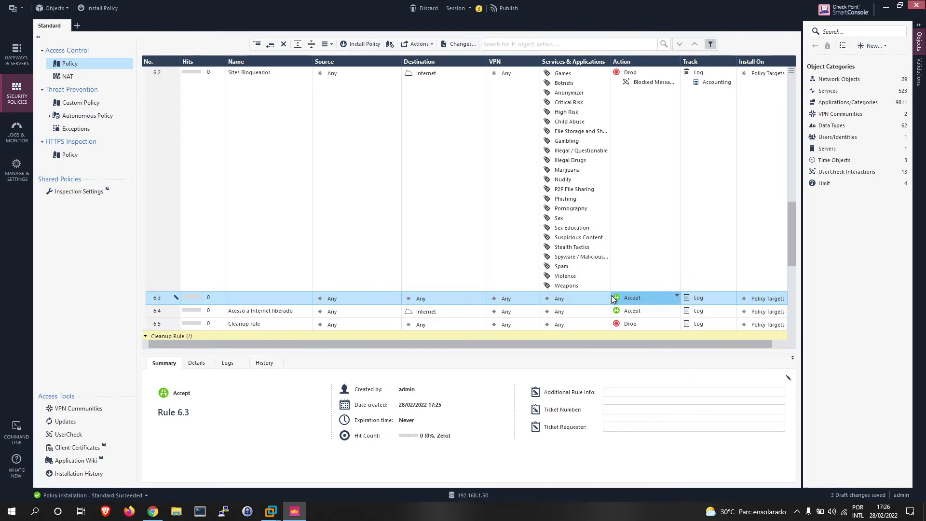
- Add the HTTP_and_HTTPS_proxy service to rule 6.3, found by port 8080, and set its destination to Internet
click(606, 295)
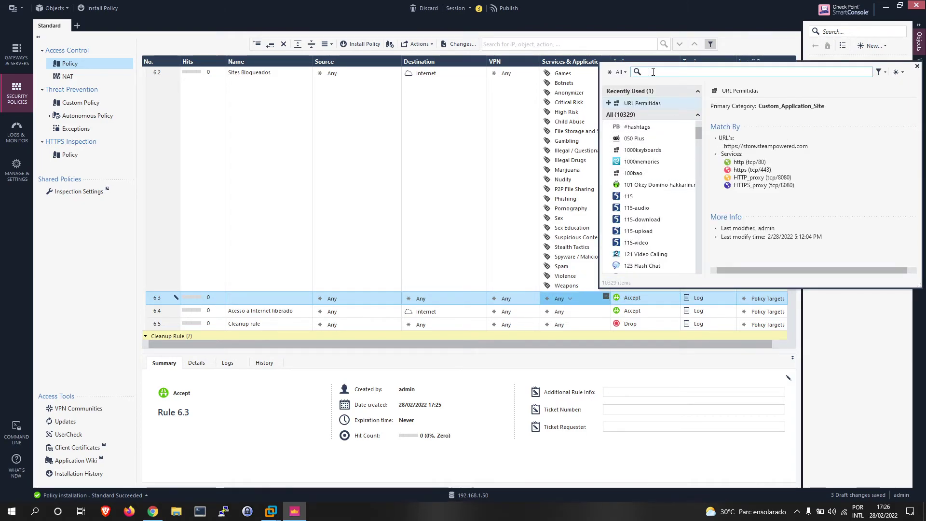
text(8080)
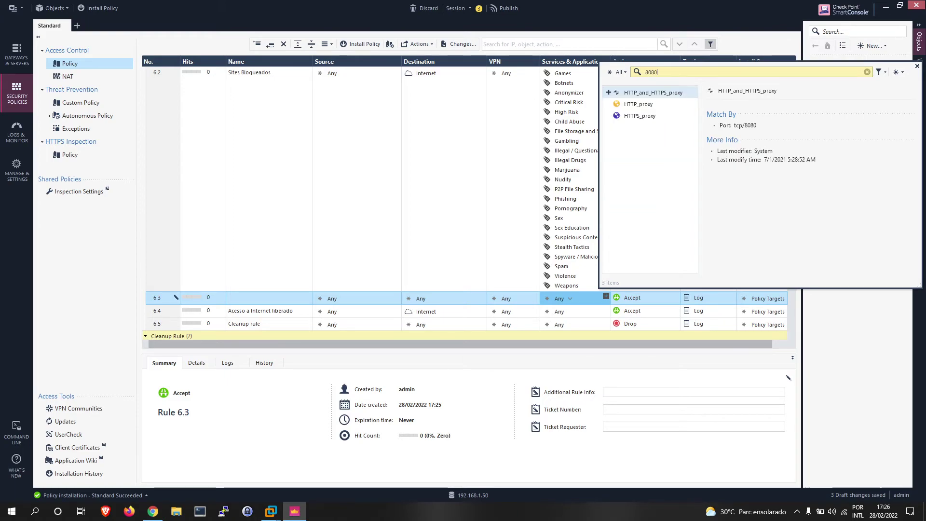
click(609, 92)
click(917, 68)
mouse_move(576, 292)
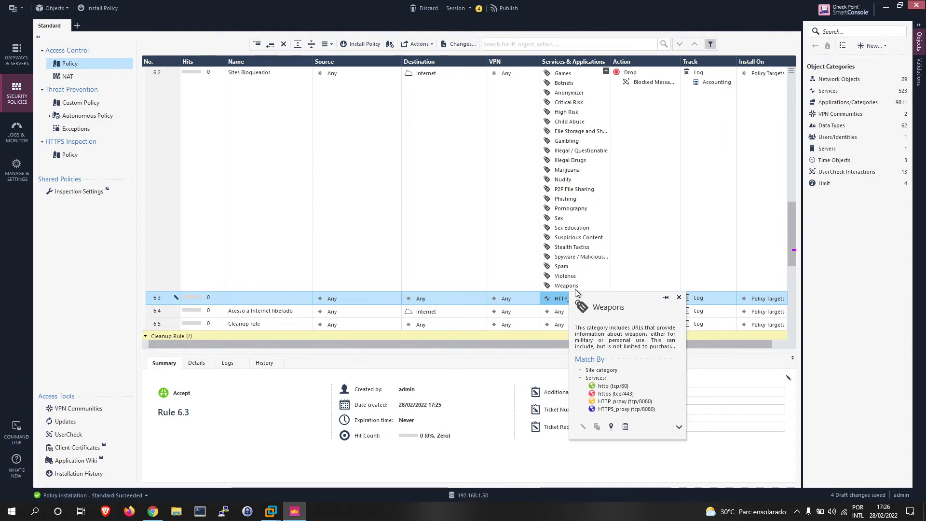
drag(420, 311, 418, 300)
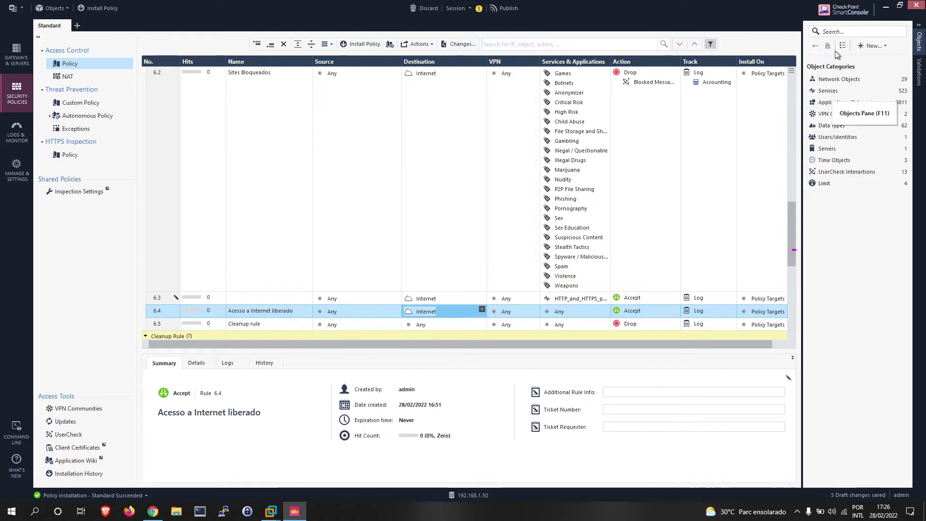
- Create a new Limit object and name it Down_1Mbps_UP_1Mbps
click(920, 39)
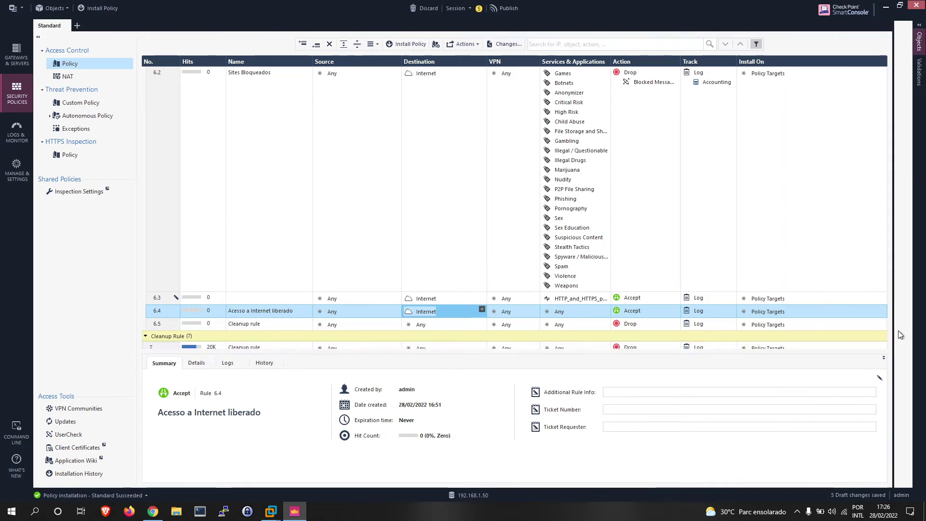
click(921, 38)
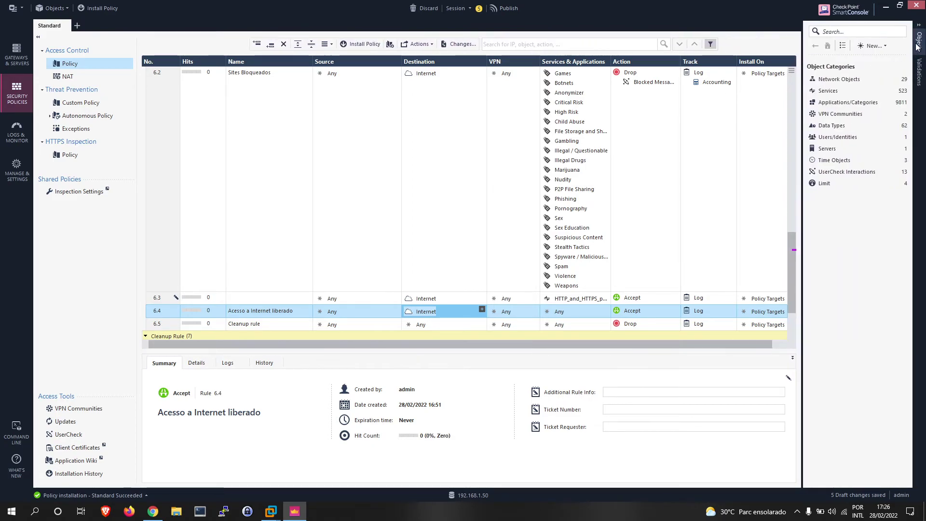
click(835, 183)
click(865, 80)
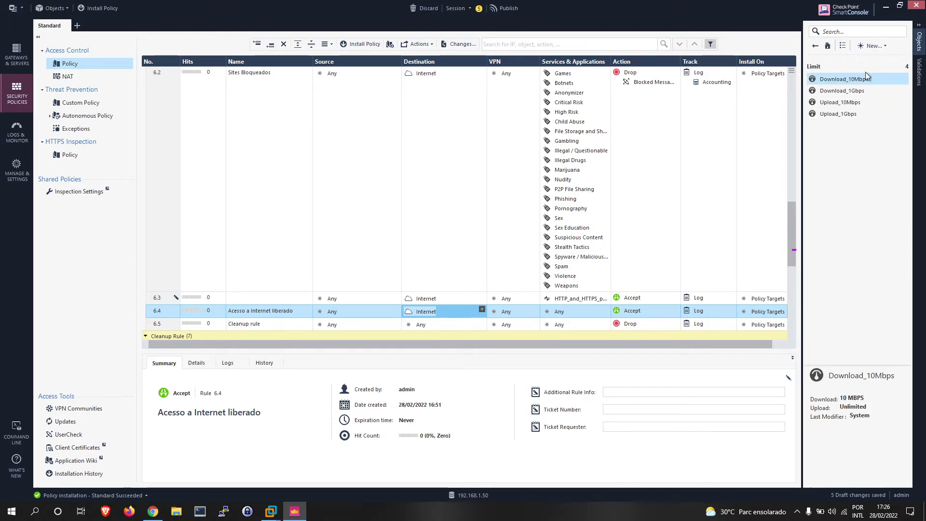
right_click(838, 141)
click(864, 157)
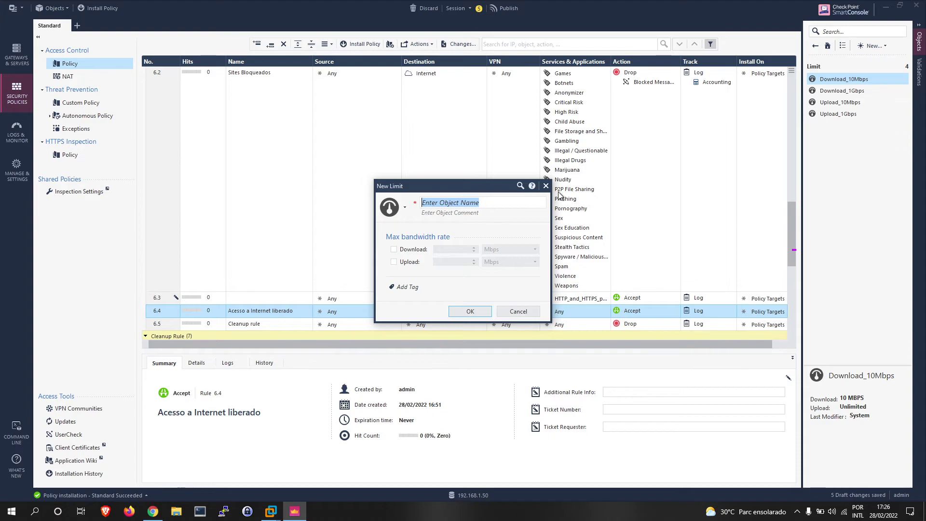
text(Down_1Mbps_Up)
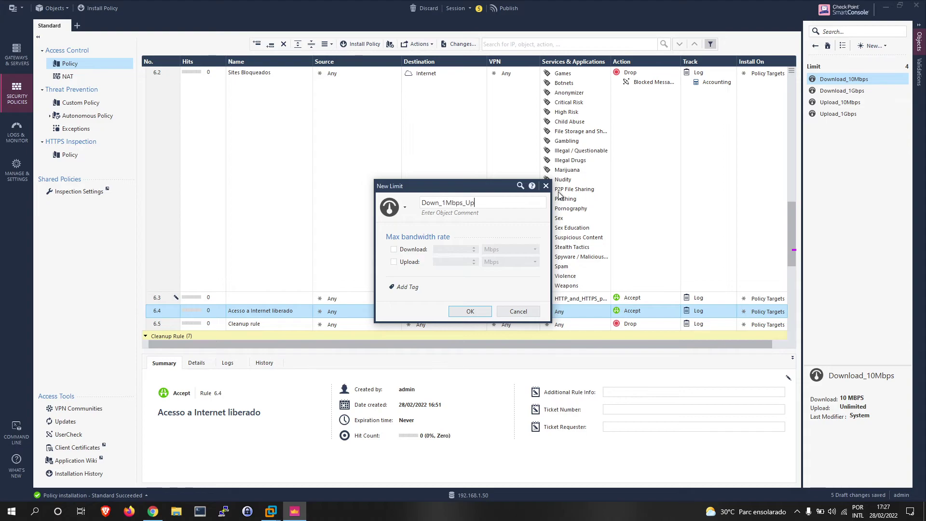
key(BackSpace)
text(P_1Mbps)
- Enable the new limit's download and upload maximum rates, set both to 1 Mbps, and save the object
click(400, 251)
click(403, 262)
click(451, 249)
text(1)
click(523, 249)
click(508, 272)
click(523, 261)
click(503, 284)
click(451, 262)
text(1)
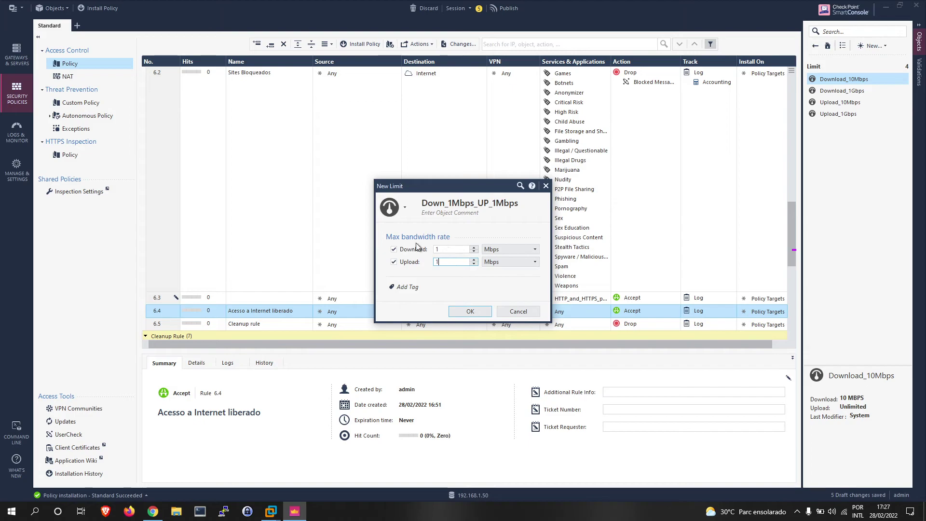
click(470, 312)
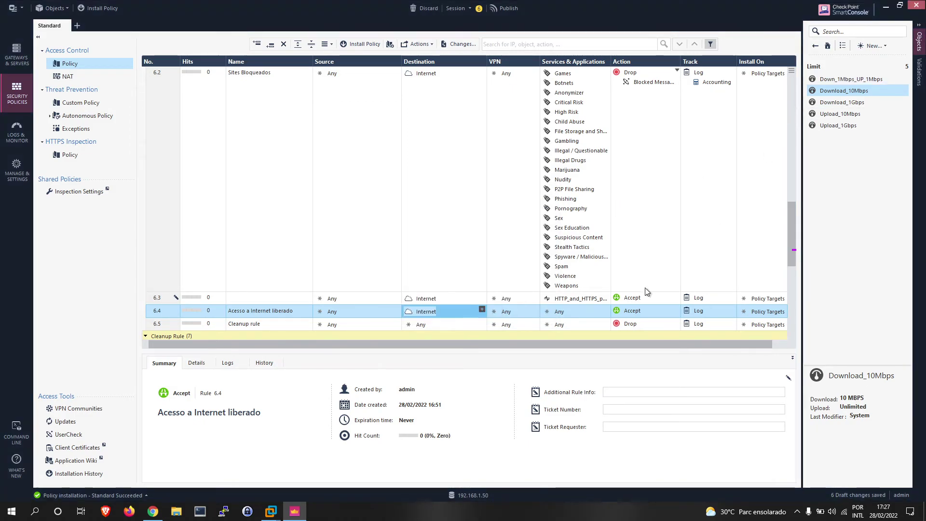
- Apply the Down_1Mbps_UP_1Mbps limit to the Accept action of rule 6.3 through its additional action settings
click(675, 297)
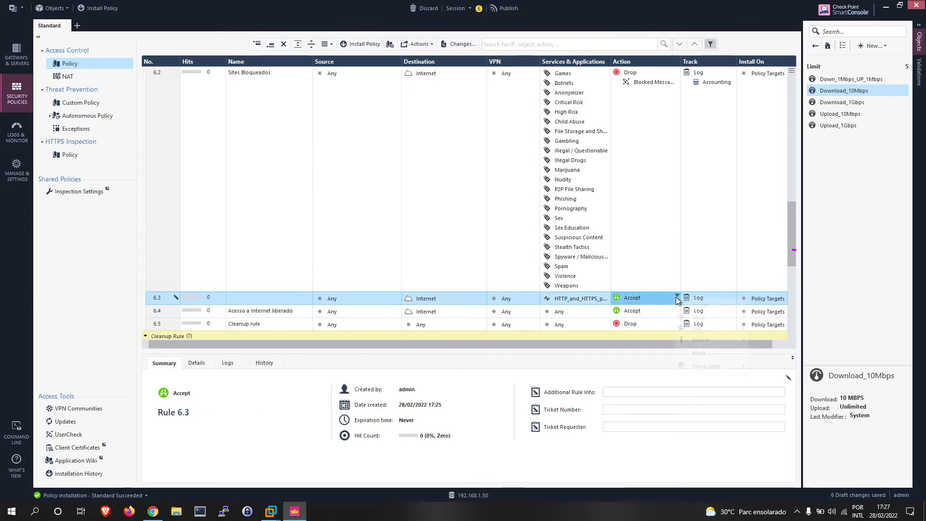
click(696, 353)
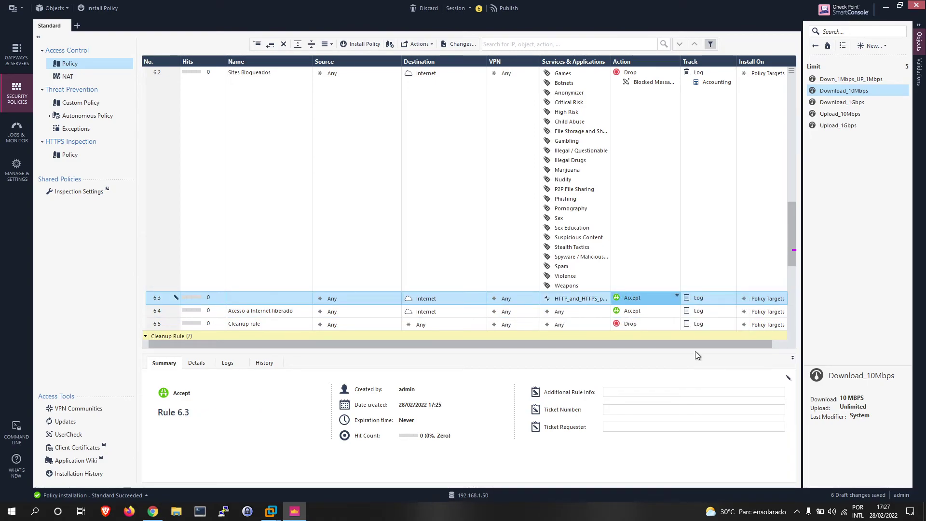
click(475, 271)
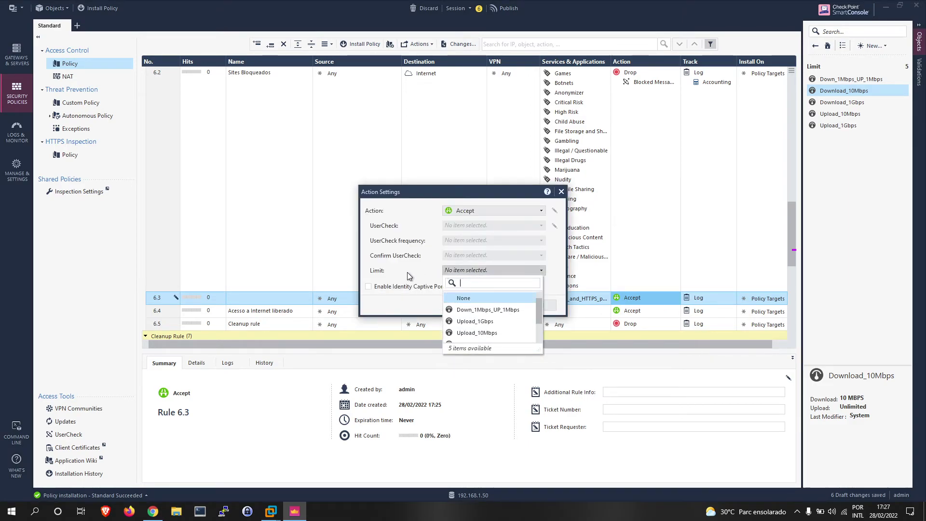
click(493, 310)
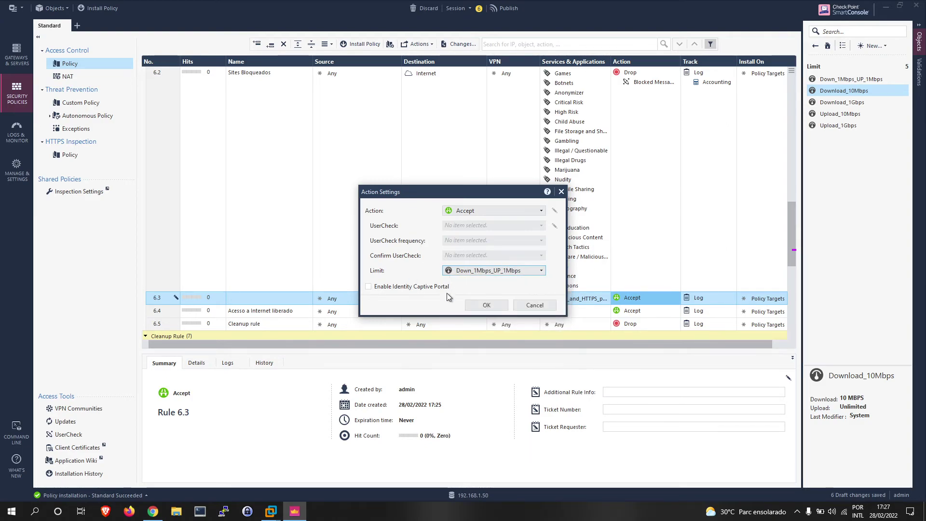
click(484, 304)
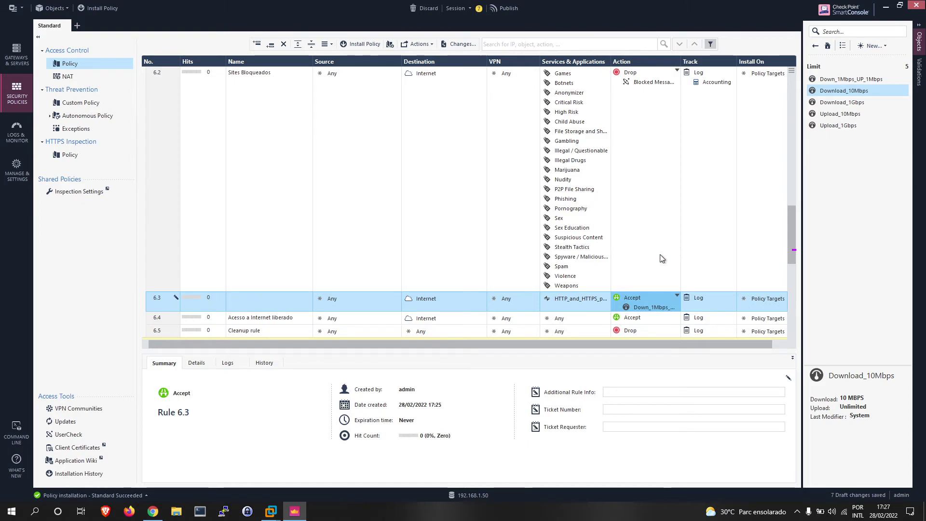
- Switch to the Windows 10 virtual machine, open speedtest.net in its browser, and run a speed test
mouse_move(271, 512)
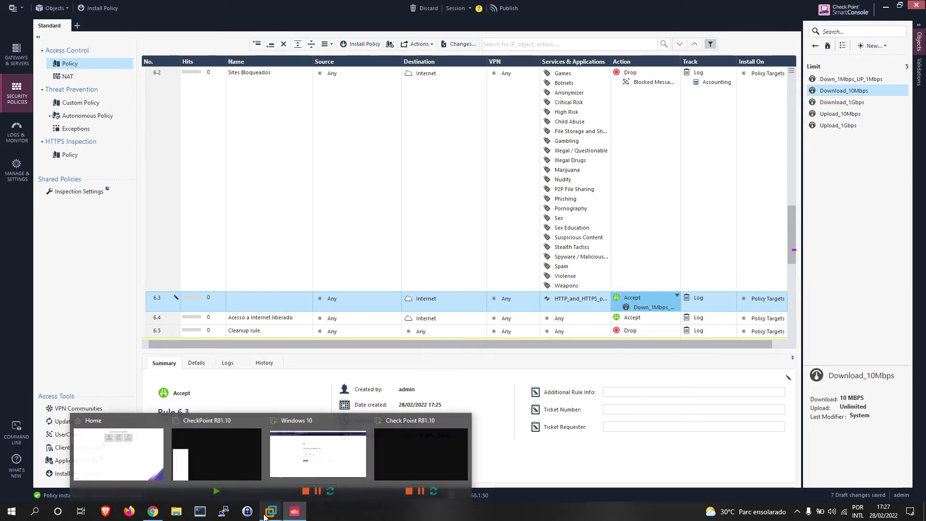
click(346, 449)
double_click(336, 67)
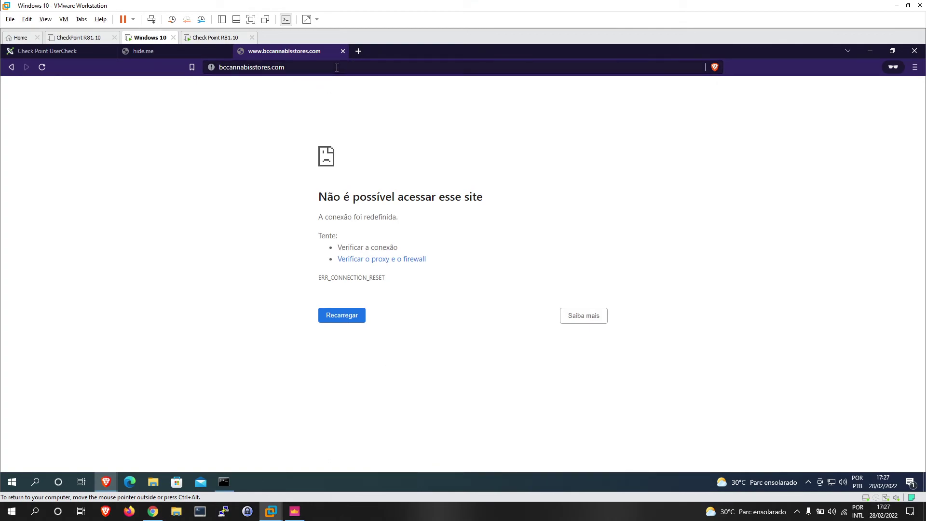
drag(336, 67, 175, 49)
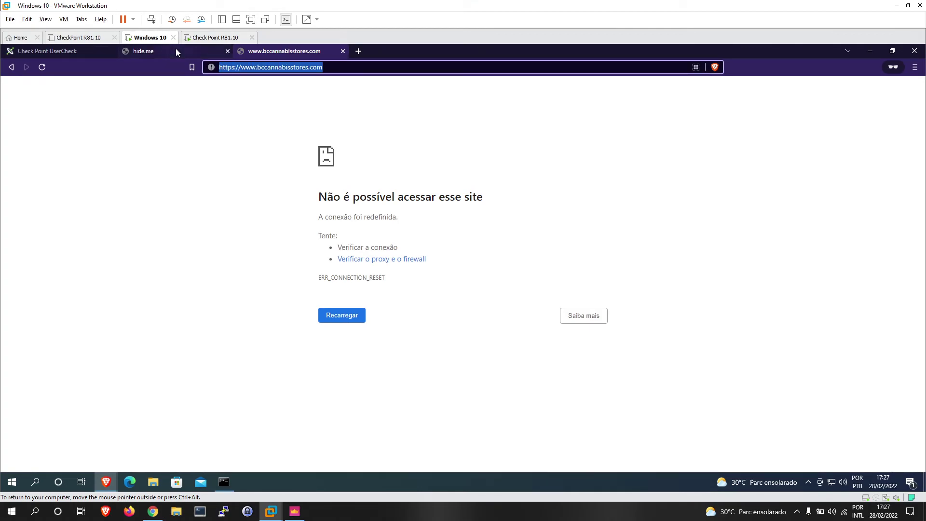
text(speed)
key(Down)
key(Return)
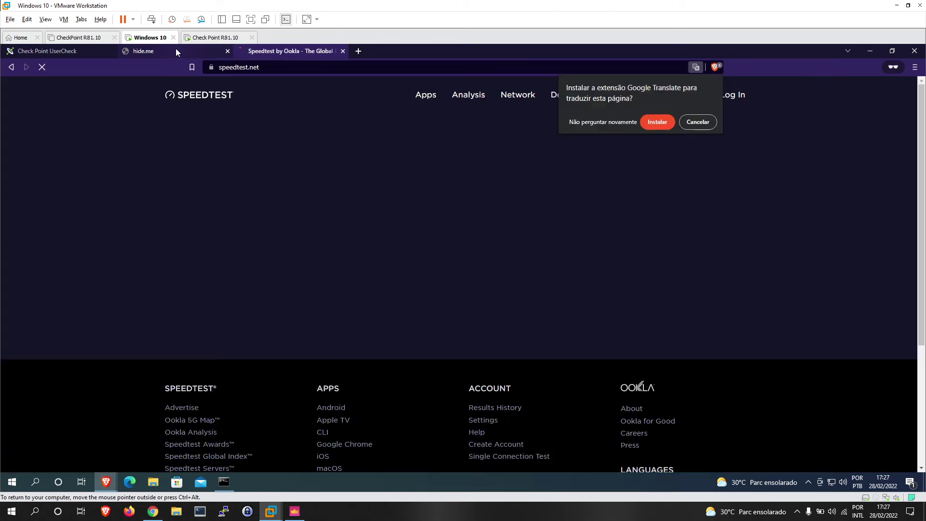
click(696, 121)
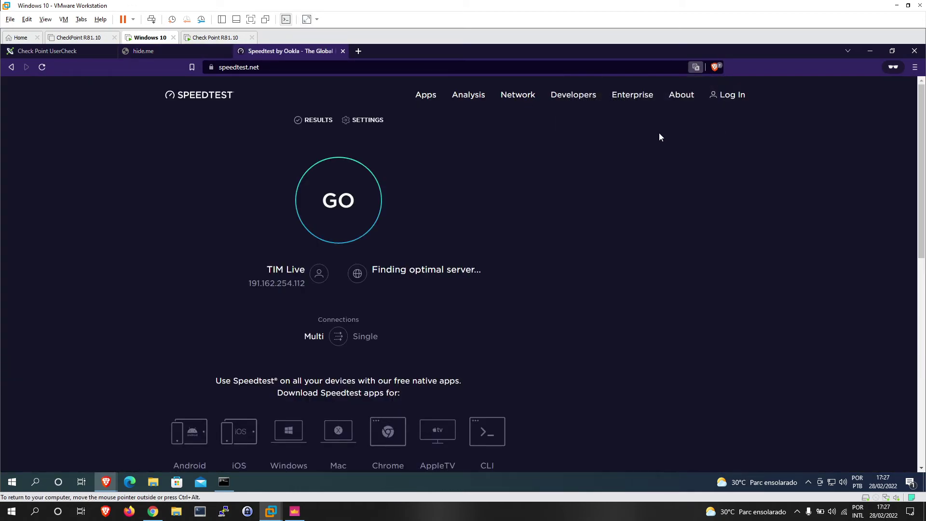
click(325, 194)
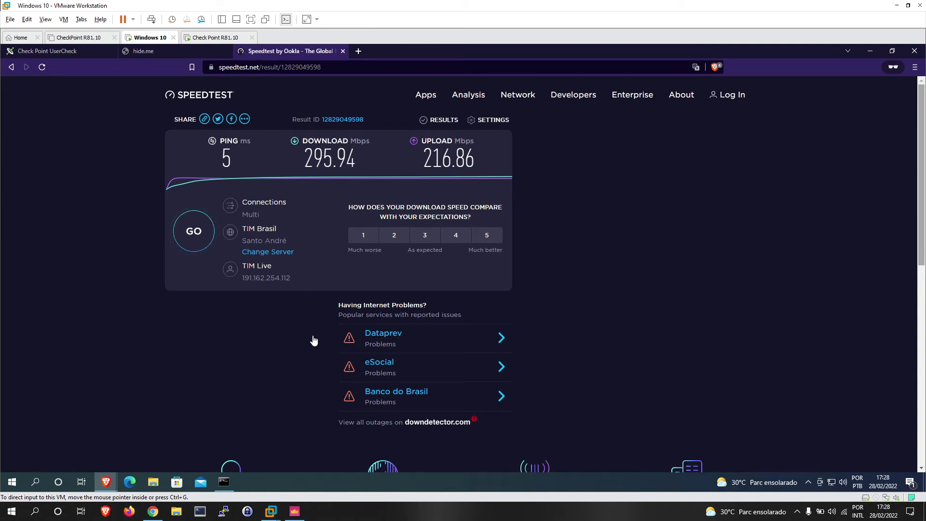
- Return to SmartConsole and publish the pending rule changes under the suggested session name, cancelling the policy installation
click(294, 511)
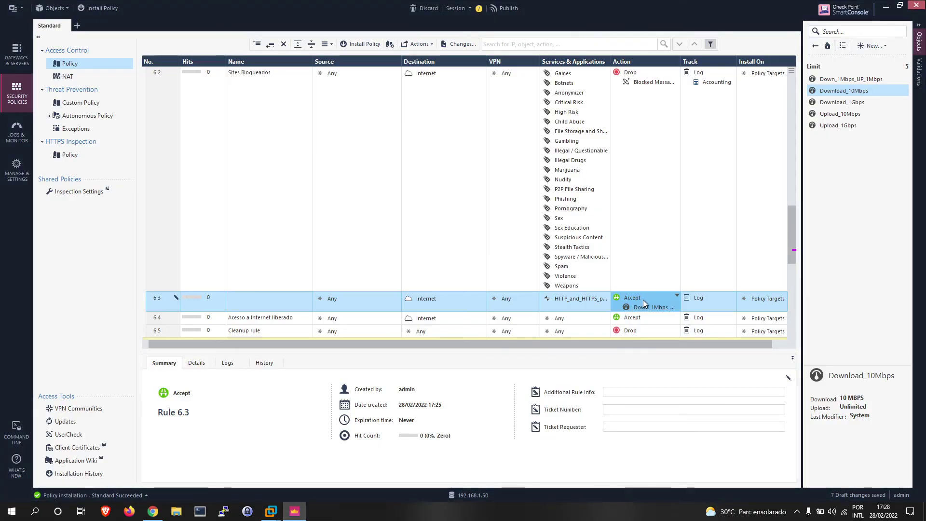
click(110, 10)
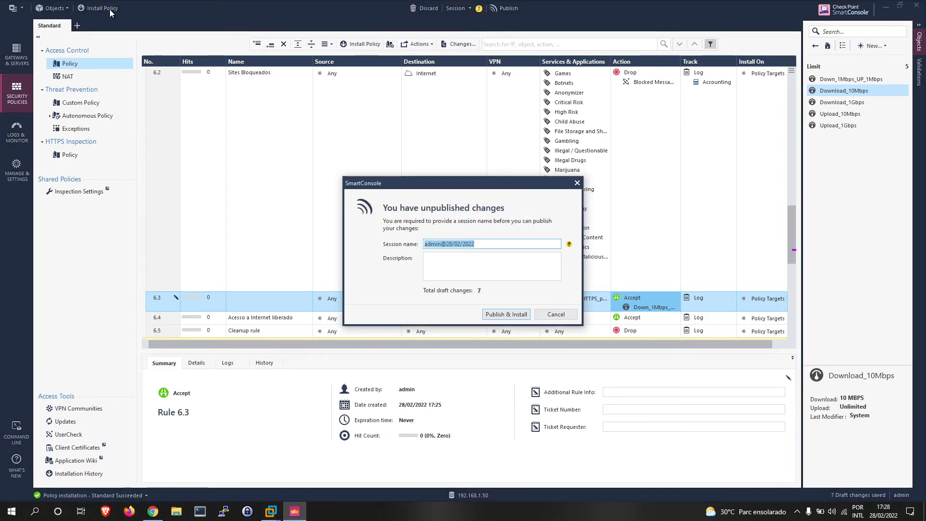
click(507, 315)
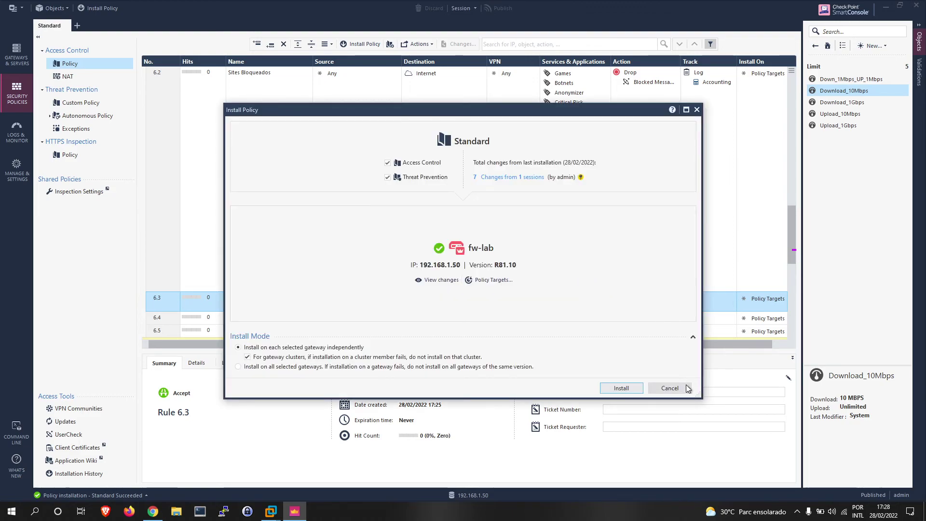
click(670, 388)
- Open the empty name of rule 6.3 for editing
double_click(259, 301)
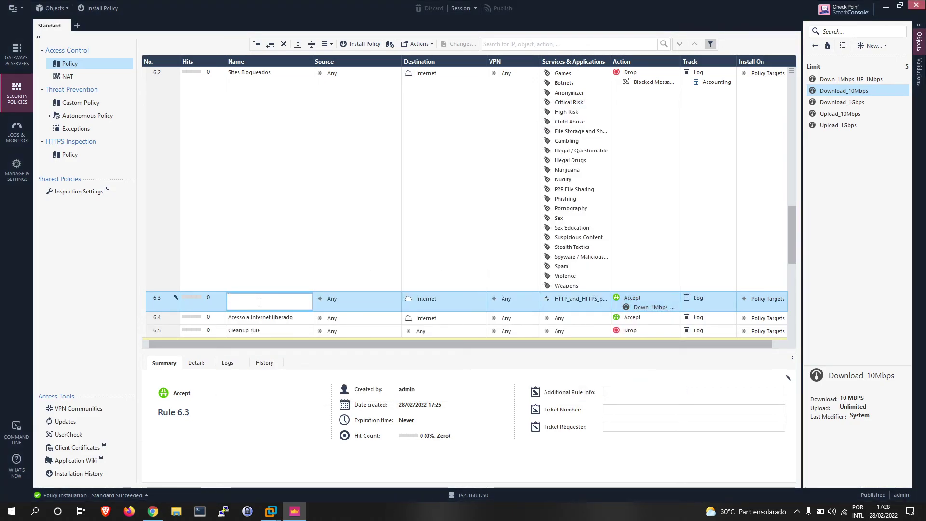